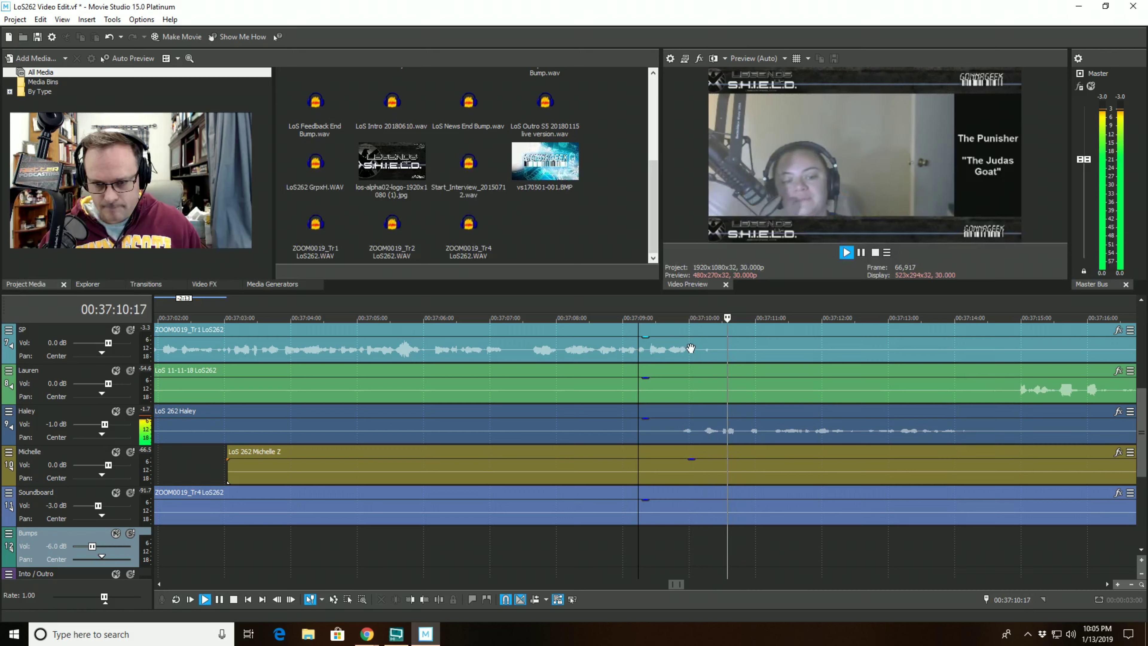
- Split the track 7 clip at 00:37:10:02 and trim the start of its second piece to 00:37:10:17
key("space")
key("s")
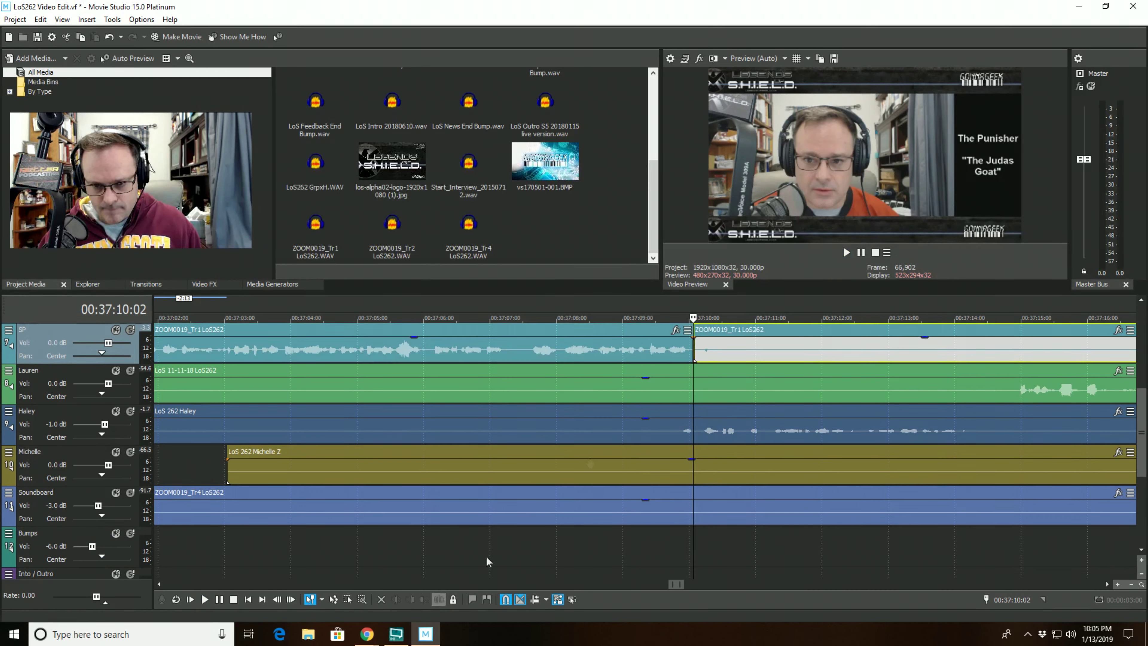
left_click(726, 343)
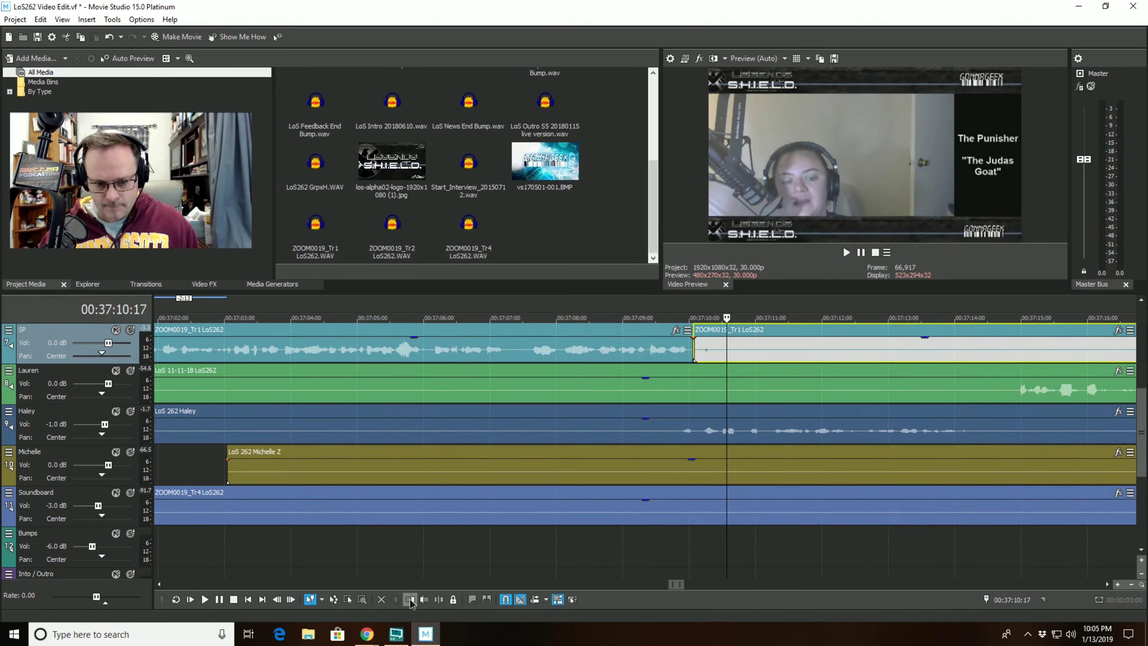
key("alt+bracketleft")
- Try splitting the track 9 clip just before its speech begins and trimming the second piece's start to 00:37:10:02
scroll(651, 559, "up", 3)
left_click(694, 425)
key("s")
left_click(381, 599)
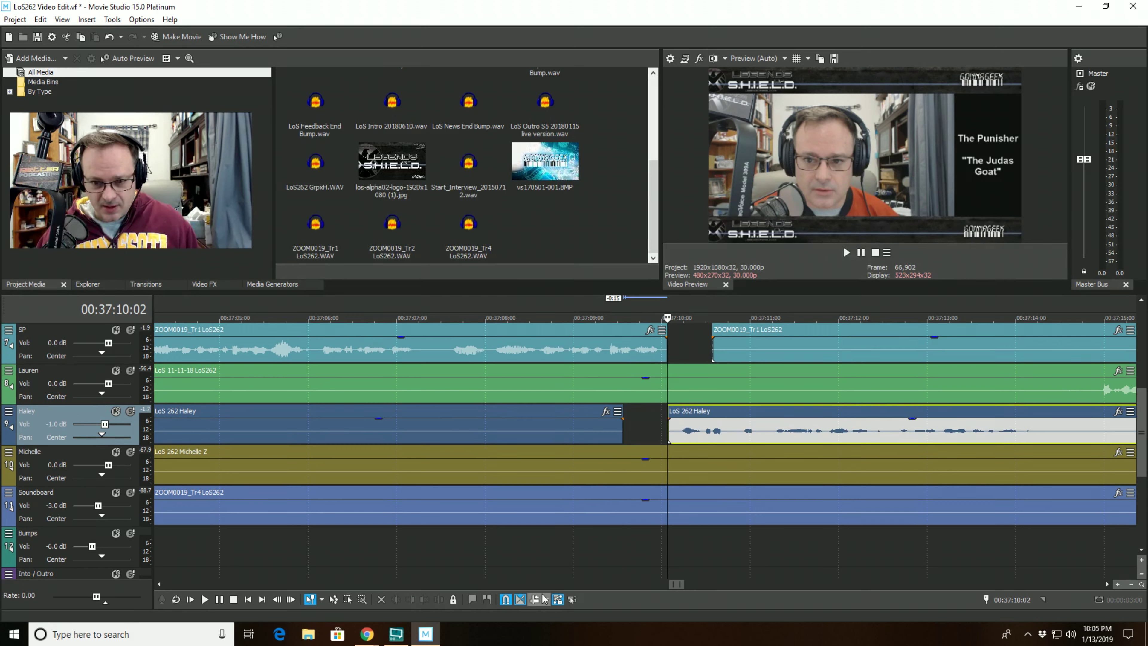
- Turn off locking envelopes to events and undo the last trim on the track 9 clip
left_click(545, 600)
left_click(509, 559)
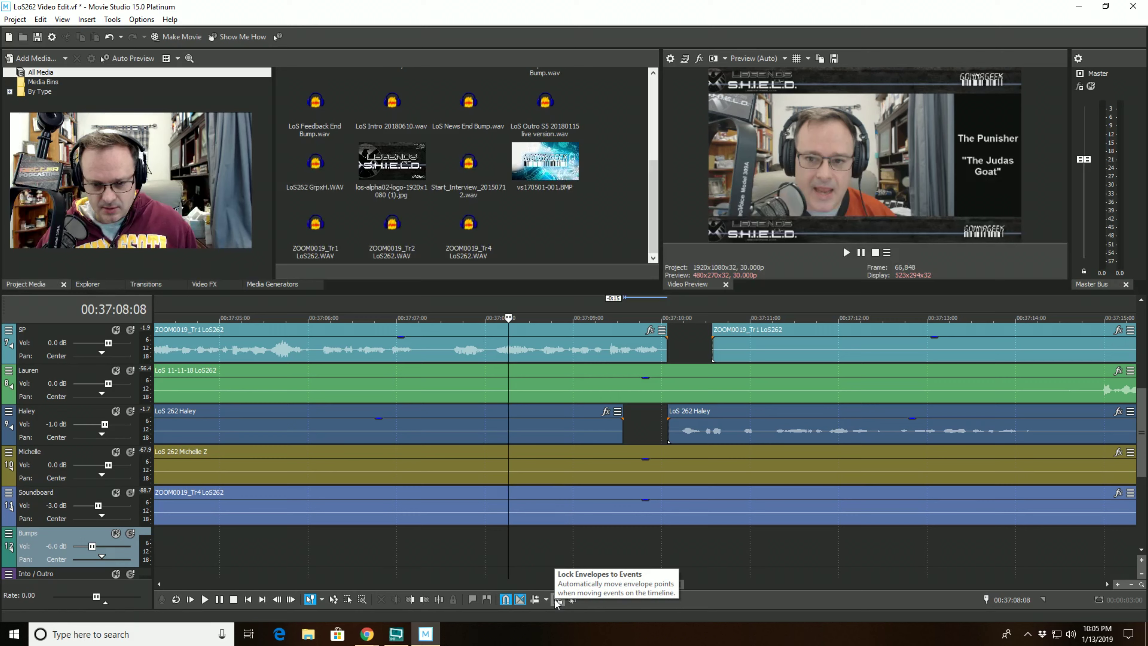
key("ctrl+z")
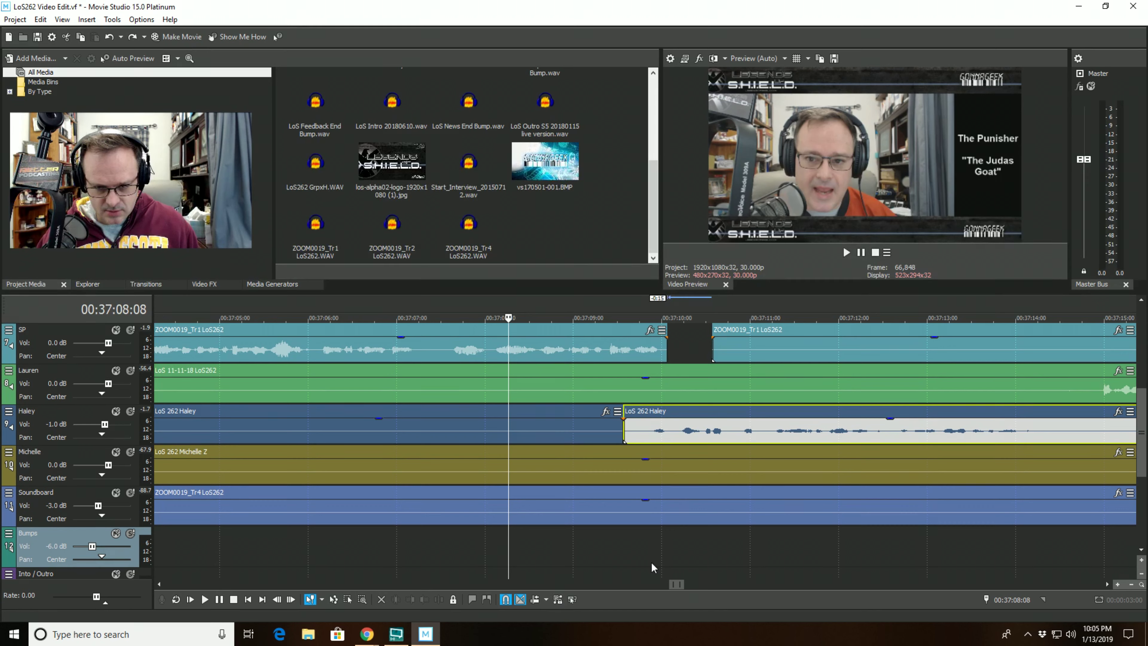
- Try trimming the start of the second track 9 piece to 00:37:10:04
left_click(675, 414)
left_click(409, 601)
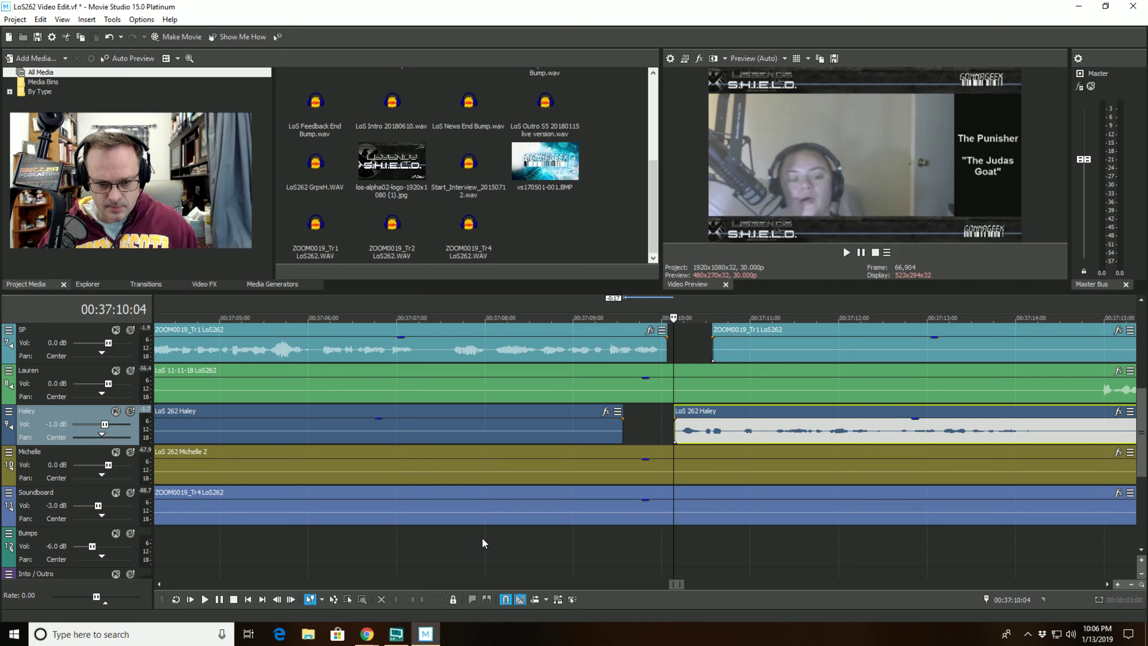
left_click(482, 544)
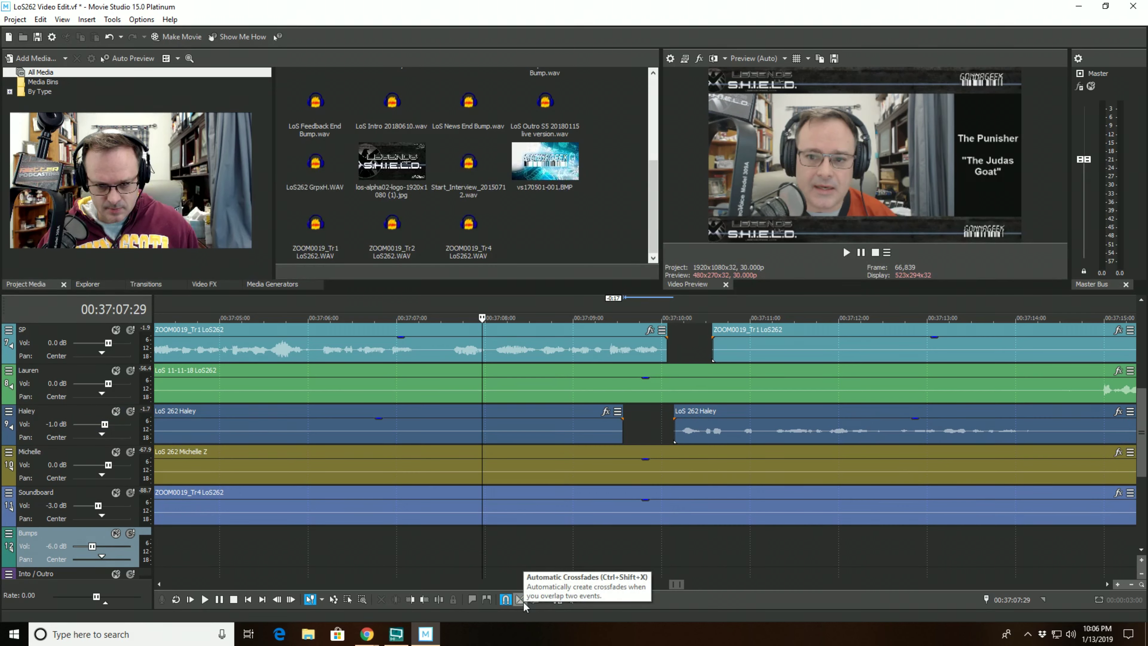
- Play back across the gaps on tracks 7 and 9 to check how the cut sounds
left_click(522, 600)
left_click(531, 543)
key("space")
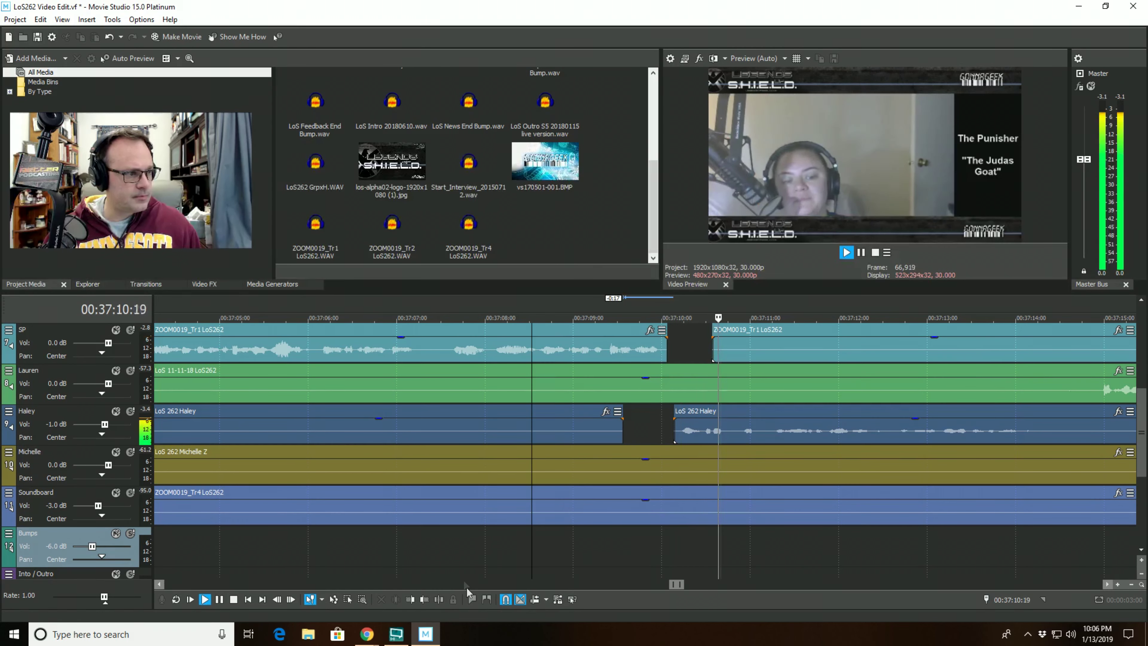
scroll(490, 555, "down", 2)
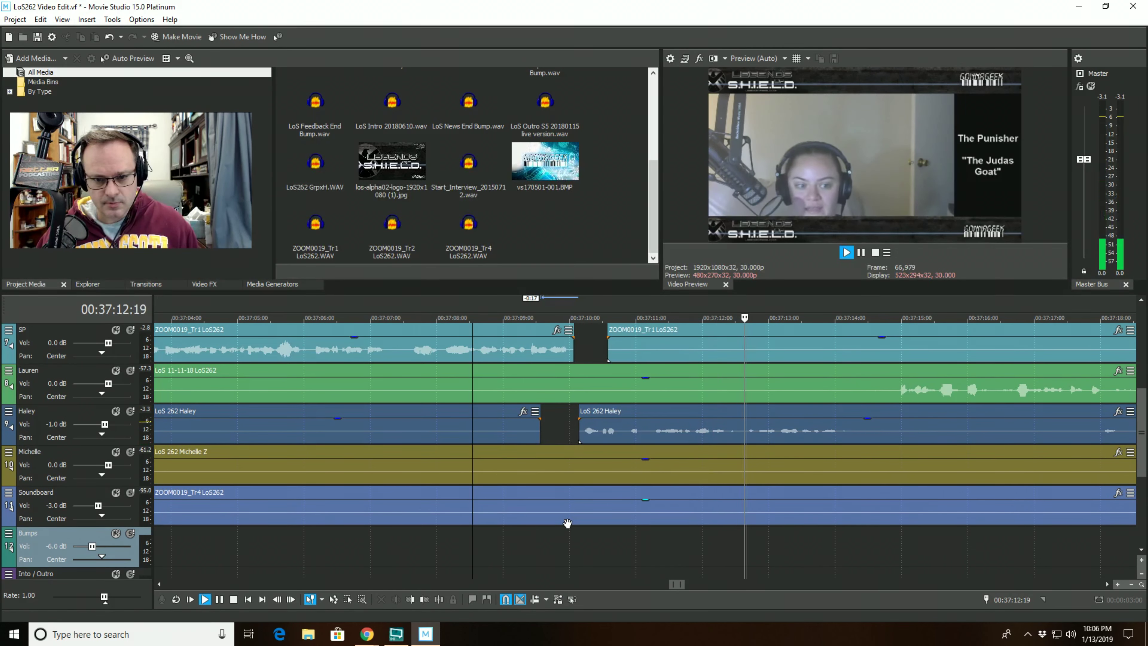
key("space")
key("space")
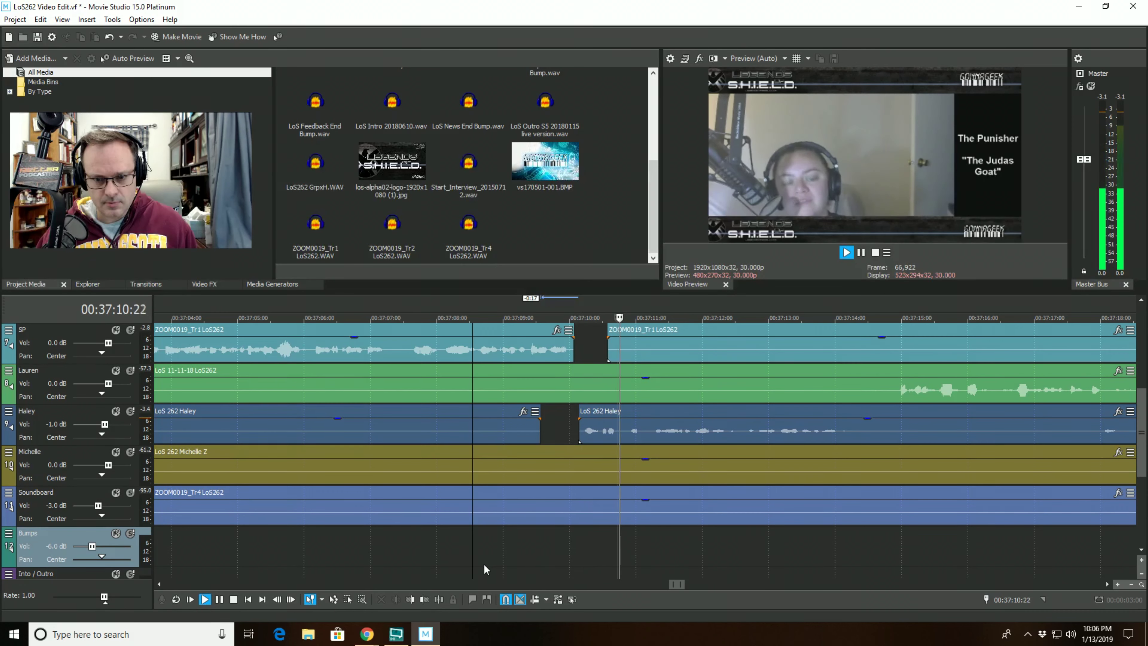
key("space")
- Undo the trim and the split on the track 9 clip
key("ctrl+z")
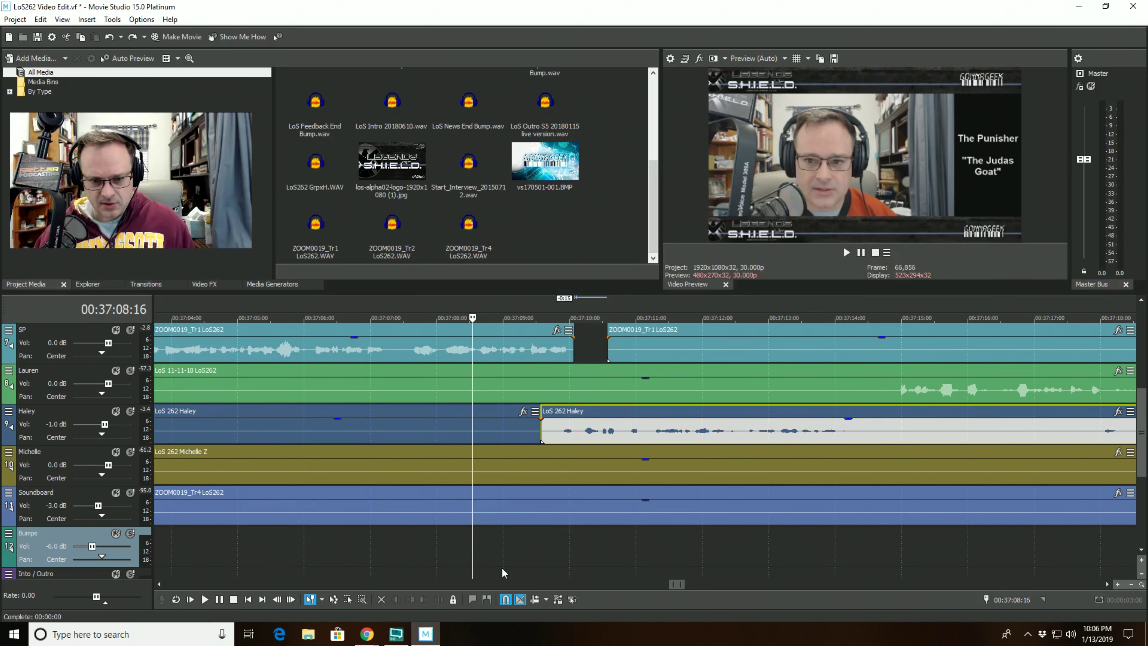
left_click(499, 567)
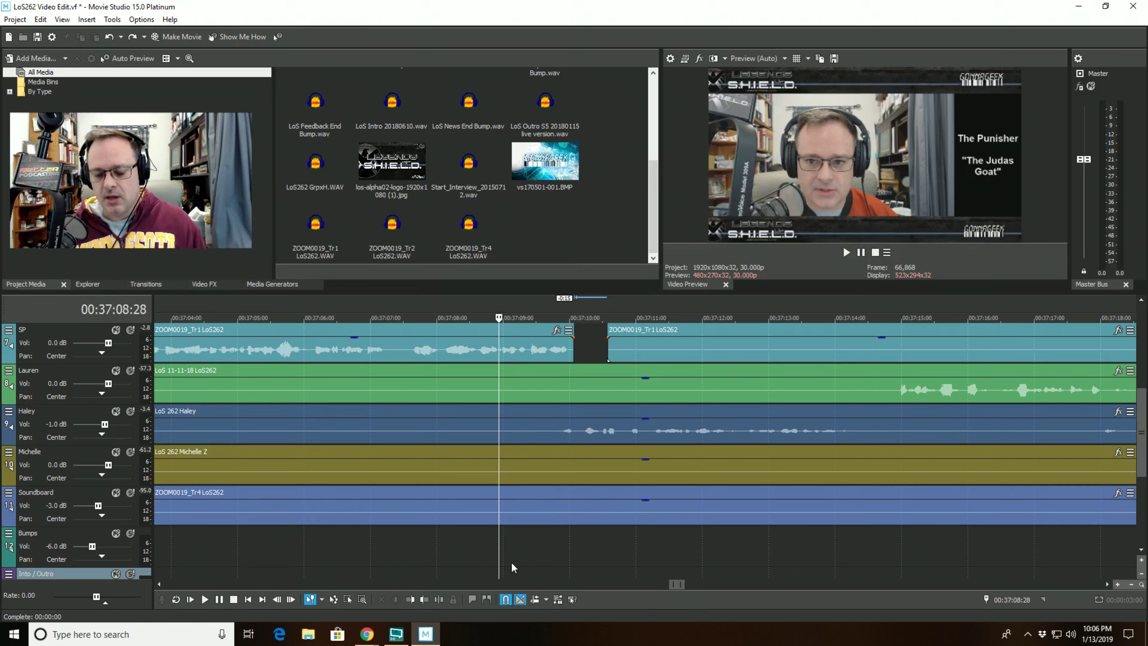
- Split the track 8 clip at 00:37:20:27 and trim the second piece's start to 00:37:22:08, removing the short sound between
left_click(504, 552)
key("space")
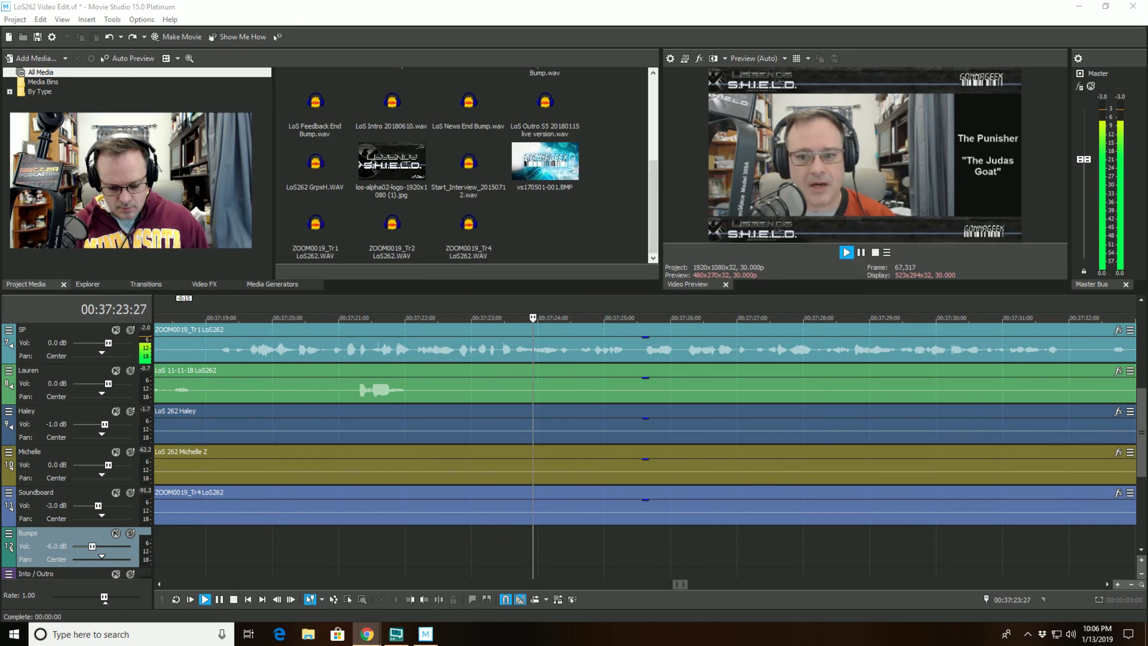
key("space")
left_click(403, 389)
left_click(438, 599)
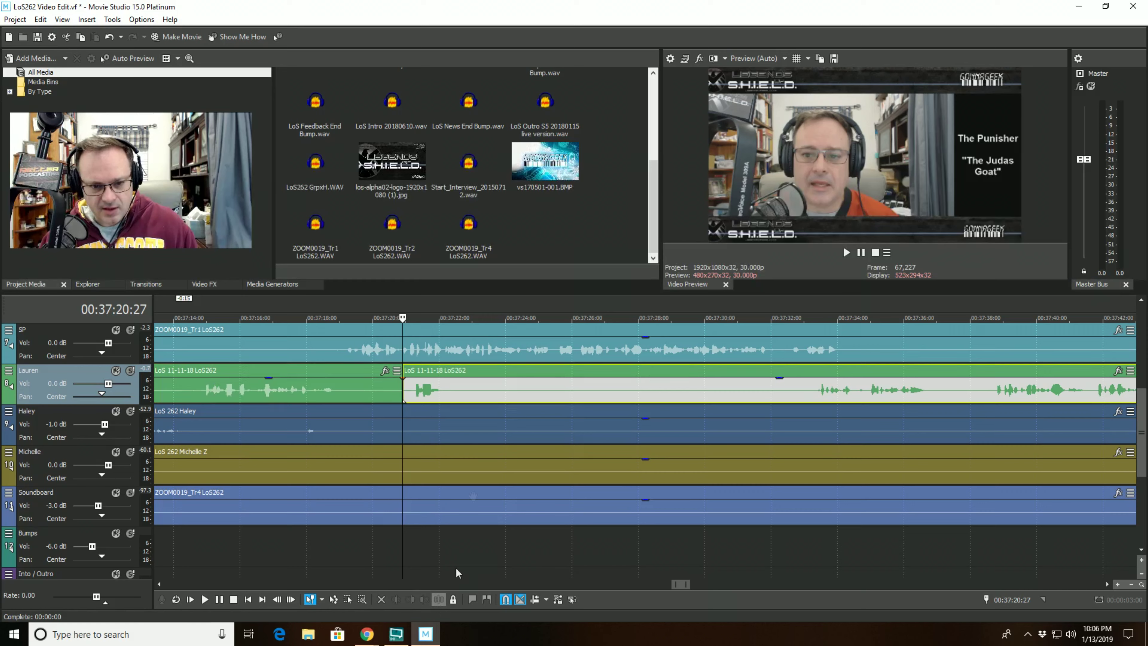
left_click(448, 383)
left_click(410, 599)
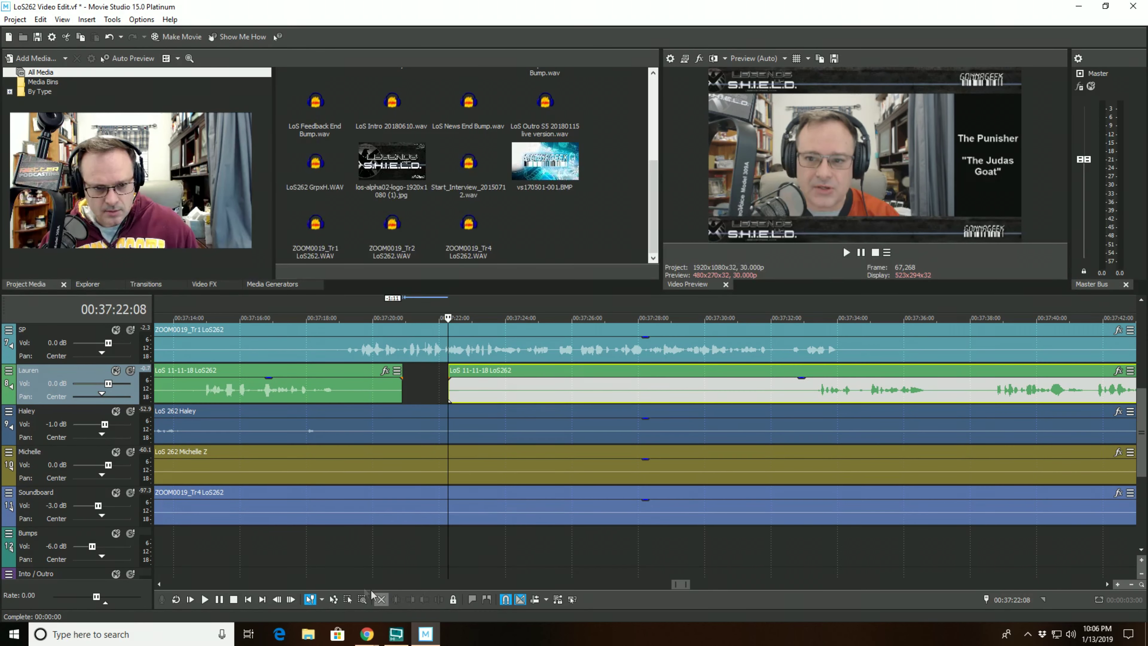
- Review the new gap, split the track 8 clip at 00:37:32:29 and trim the second piece's start to 00:37:34:26
left_click(329, 573)
key("space")
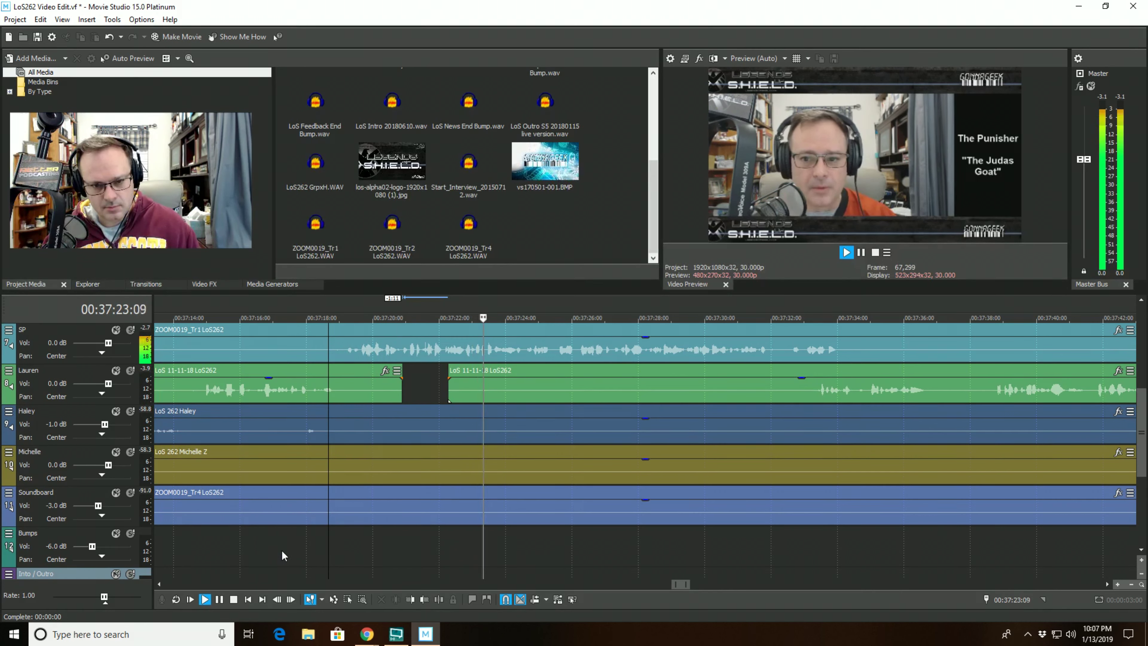
scroll(572, 570, "down", 3)
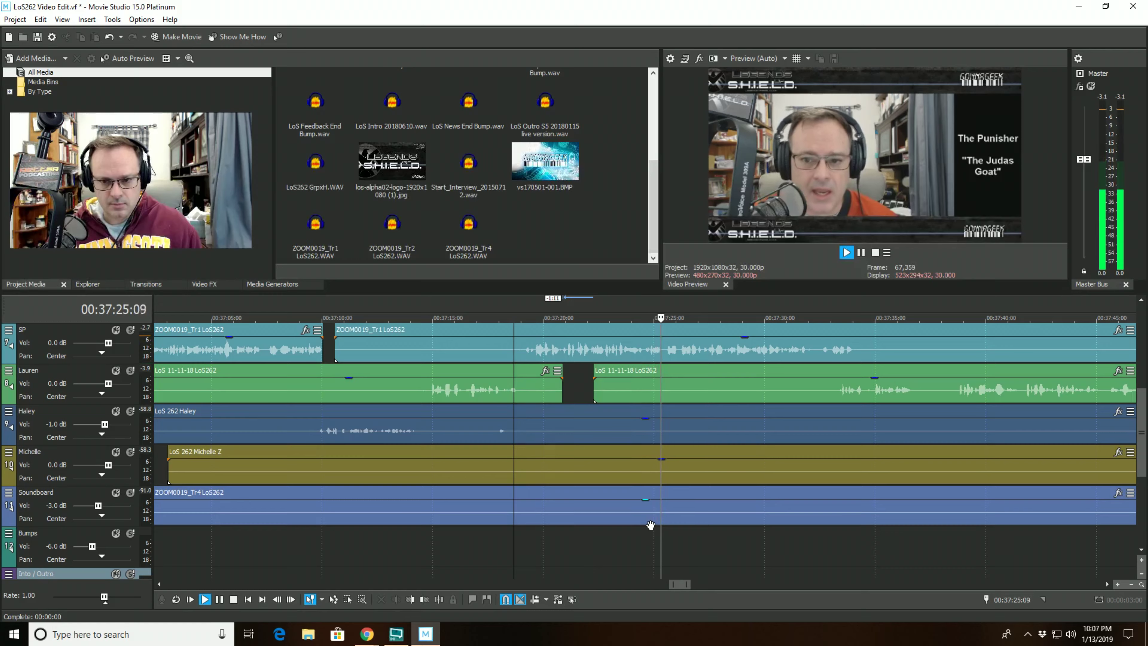
scroll(657, 524, "down", 6)
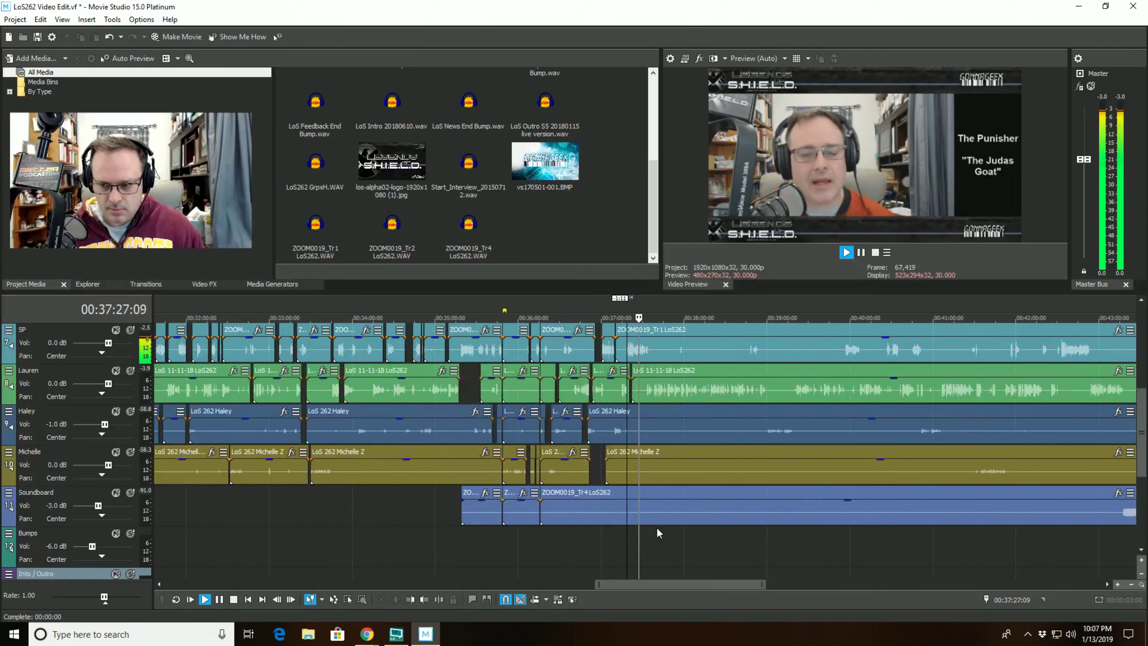
scroll(659, 533, "up", 6)
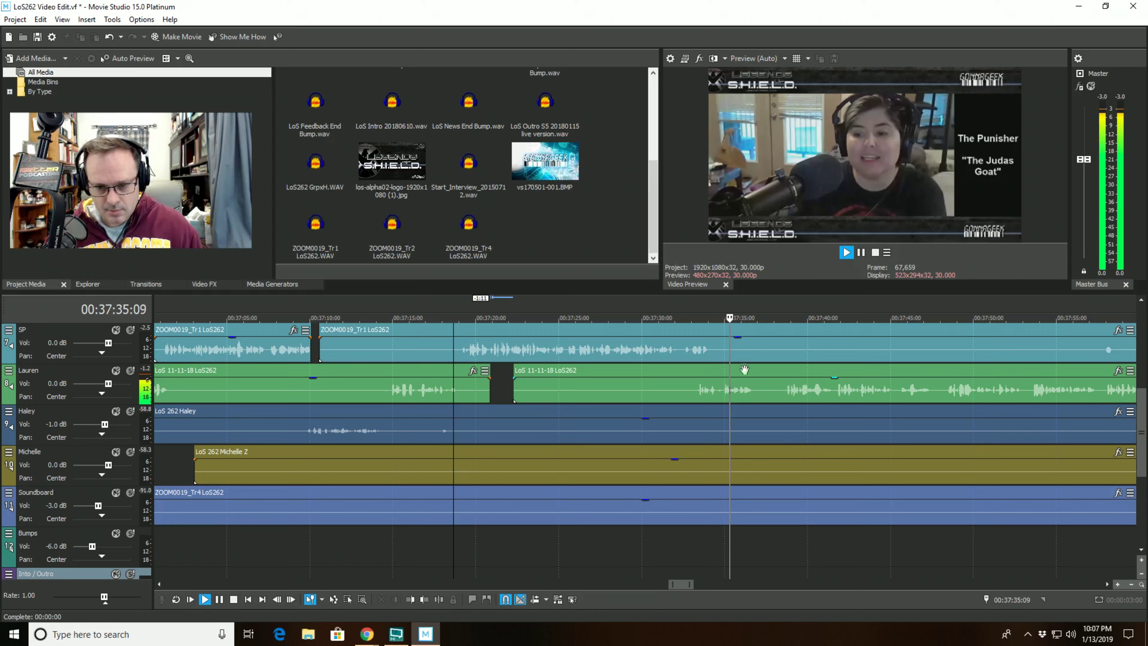
left_click(691, 384)
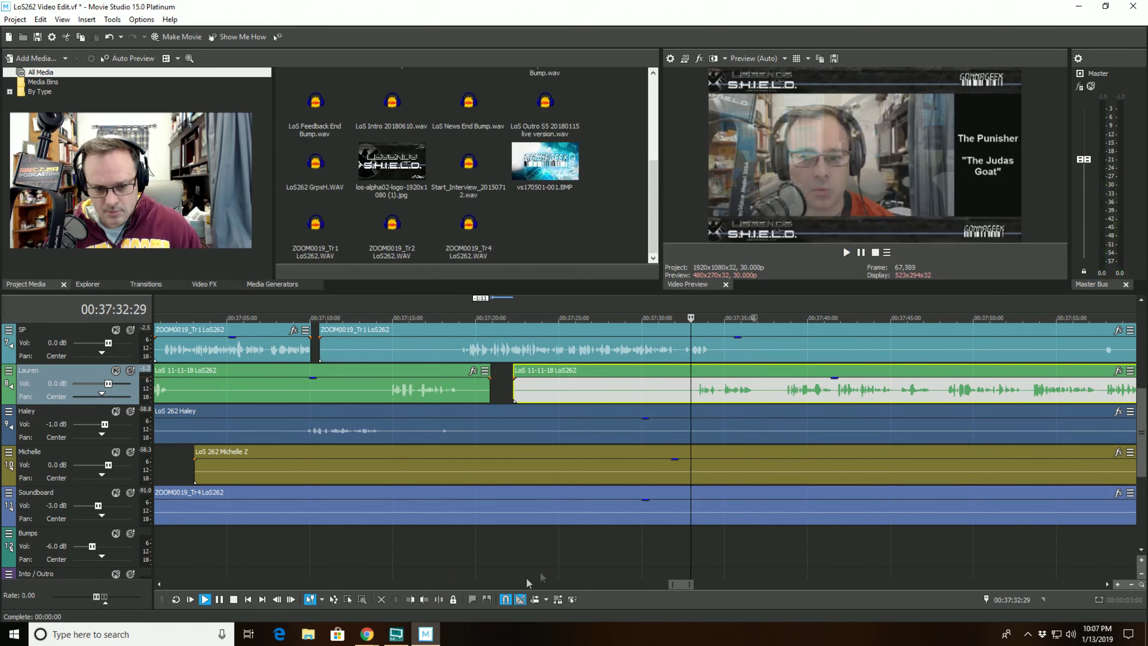
left_click(437, 599)
key("Up")
key("Up")
key("Up")
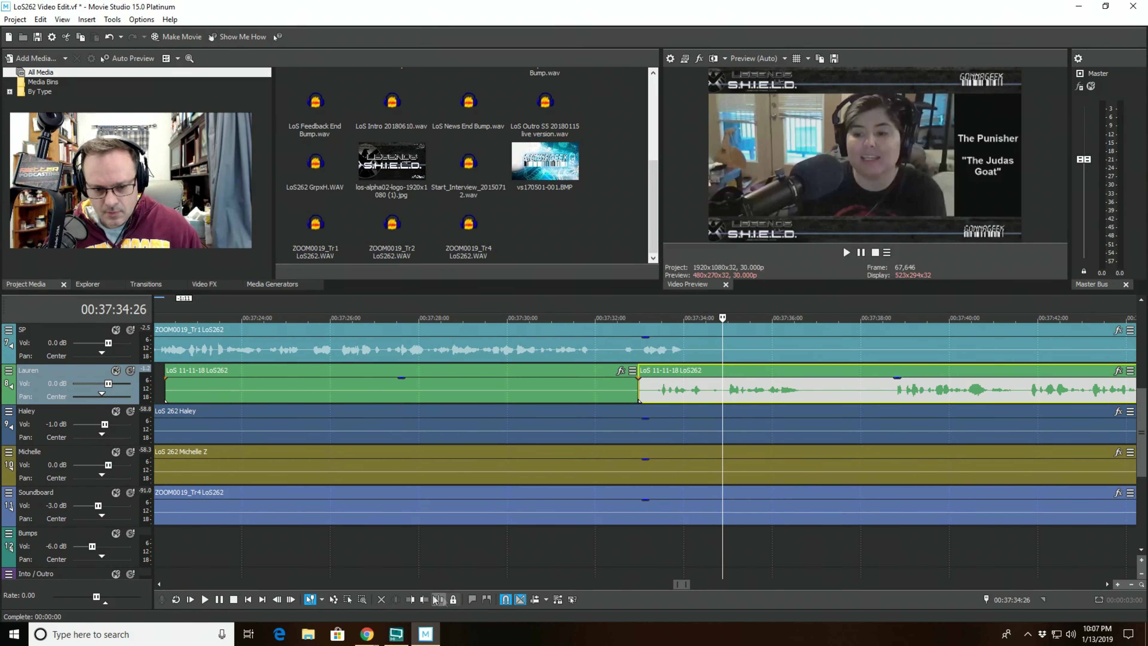
left_click_drag(678, 389, 763, 389)
- Play back from before the second gap on track 8 and examine the following section for stray sounds on the other tracks
left_click(599, 357)
key("space")
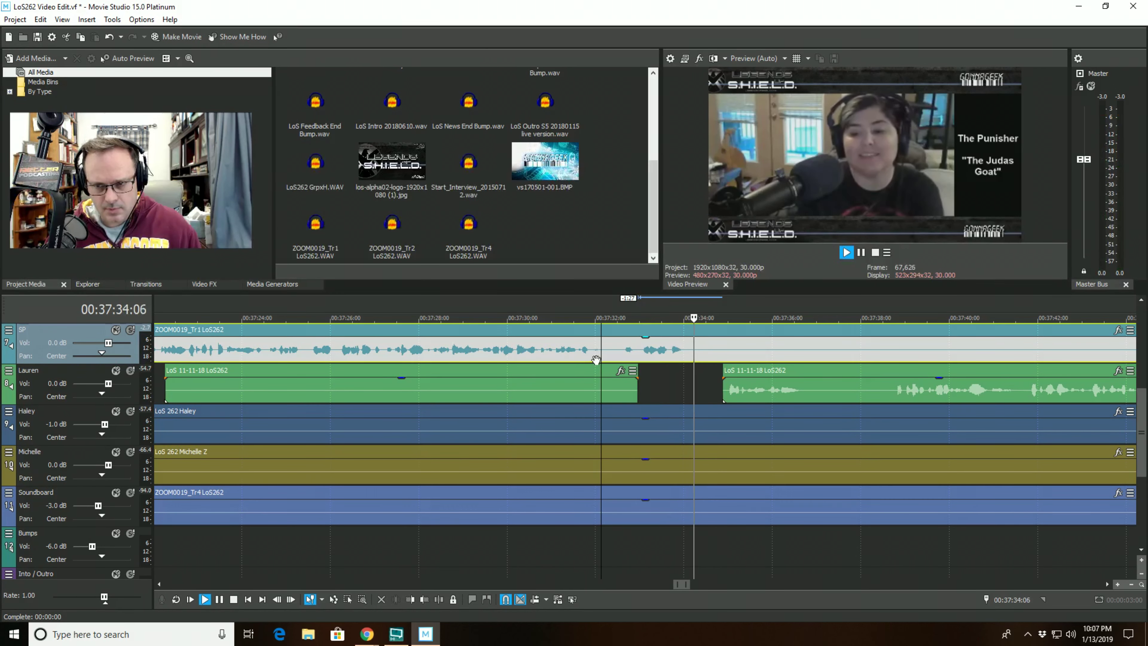
key("Down")
key("Down")
key("Down")
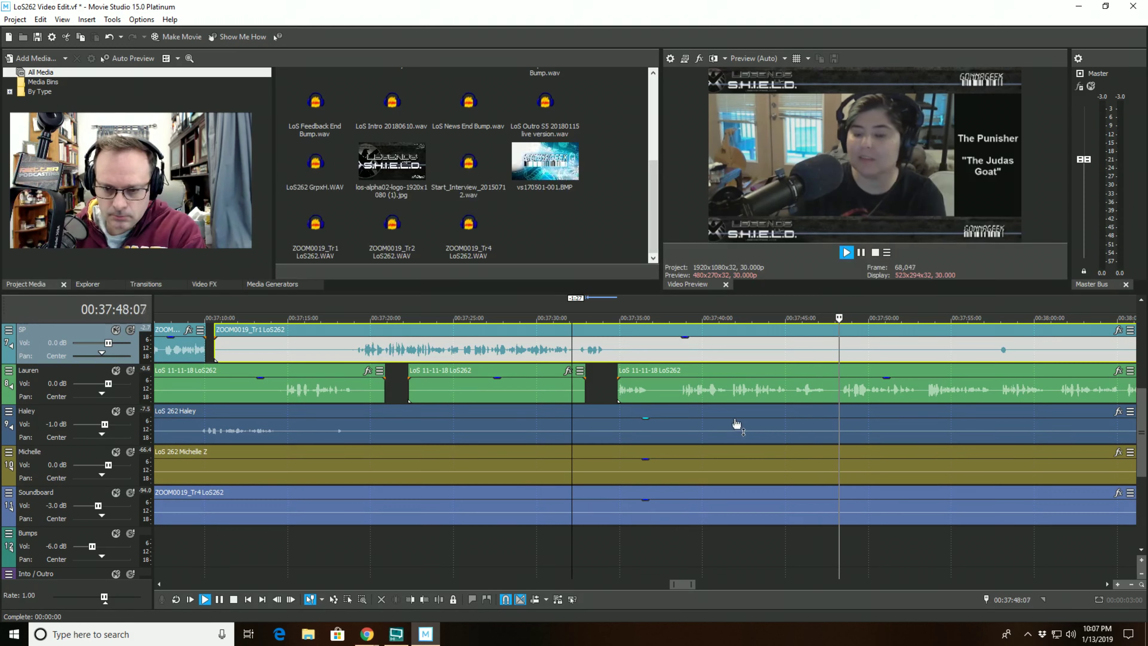
scroll(828, 548, "down", 2)
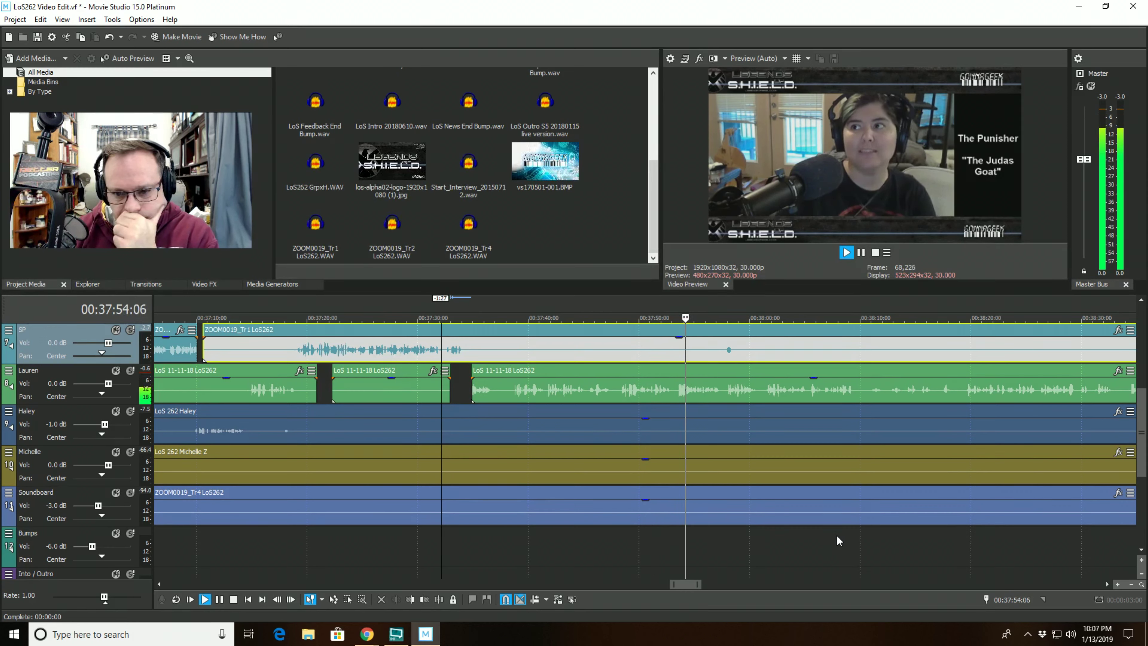
scroll(832, 533, "down", 1)
scroll(830, 532, "up", 3)
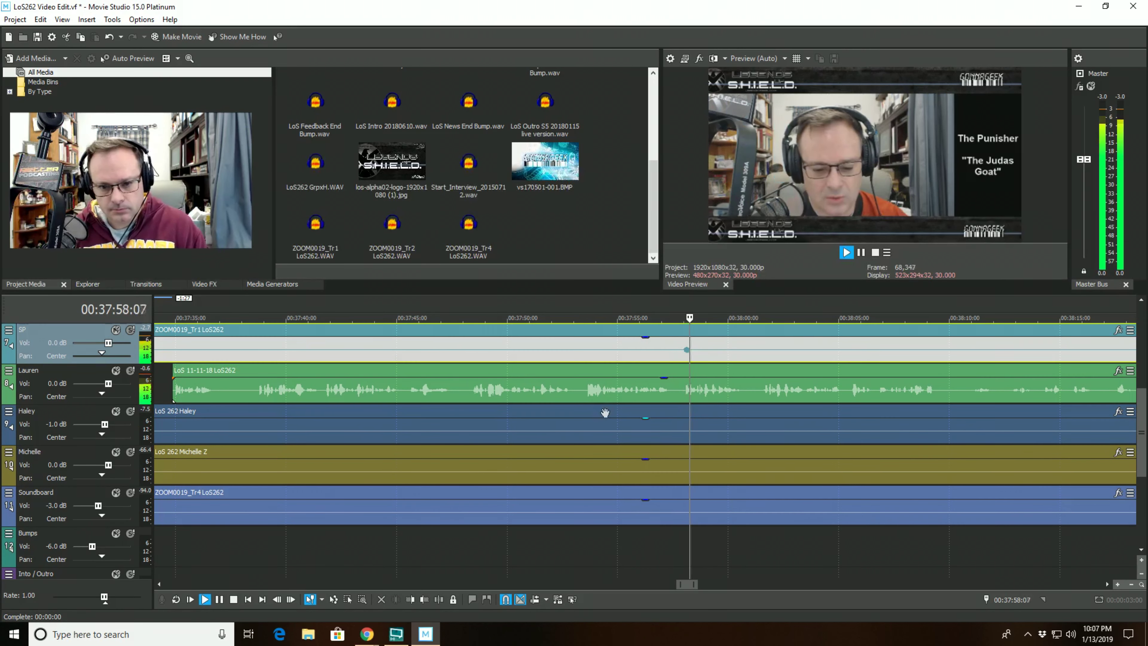
- Split the track 9 clip at 00:37:54:13 and trim the second piece's start to 00:37:59:22
left_click(605, 412)
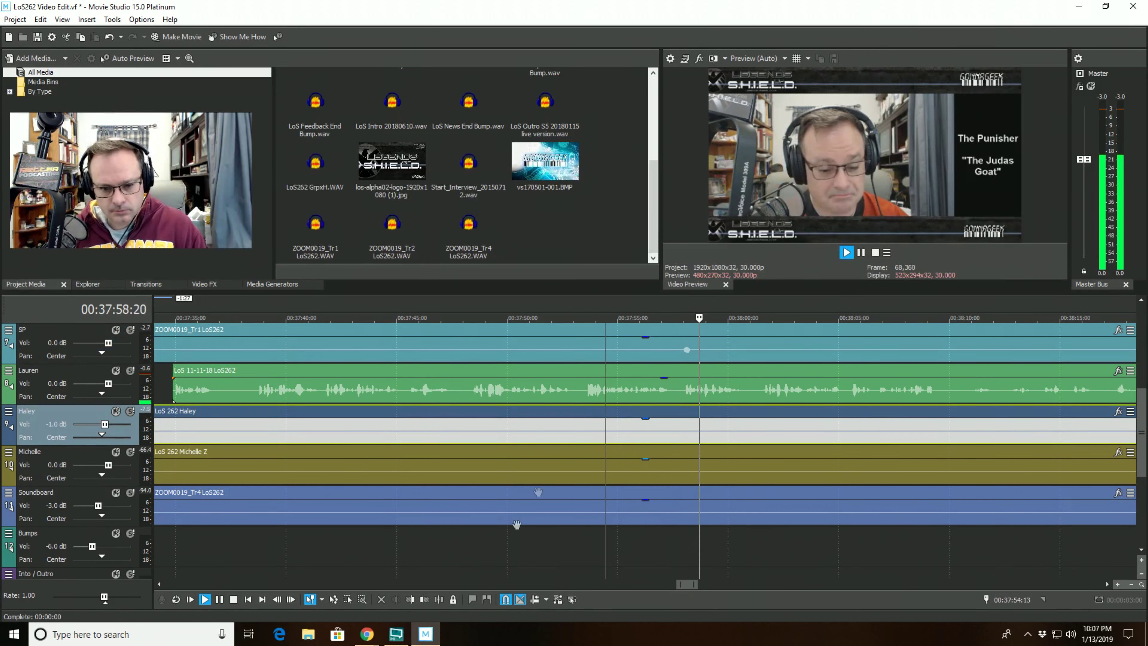
left_click(434, 601)
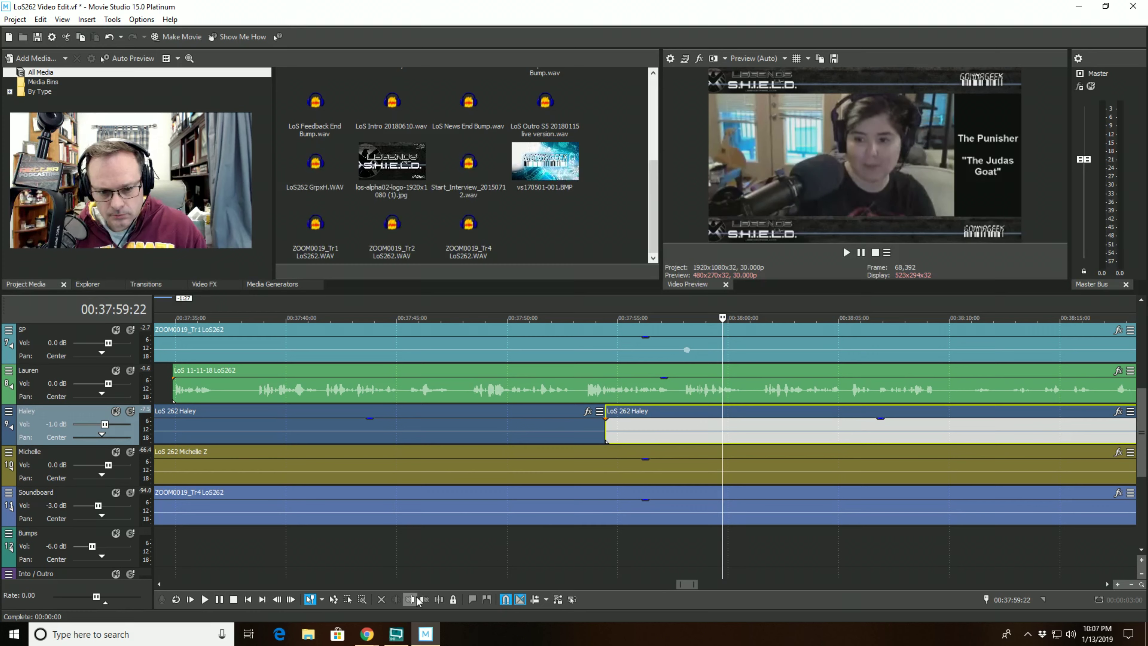
left_click_drag(722, 413, 839, 412)
- Split the track 7 clip at 00:37:57:00 and trim the second piece's start to 00:37:59:22, cutting the isolated noise
left_click(662, 334)
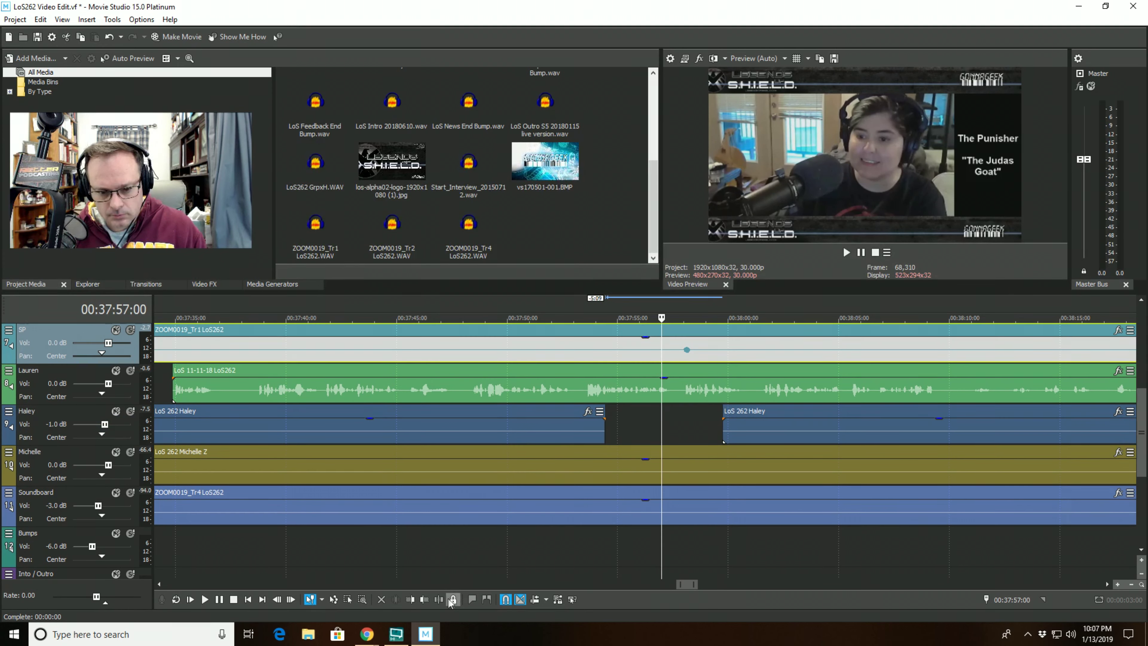
left_click(438, 599)
left_click(723, 333)
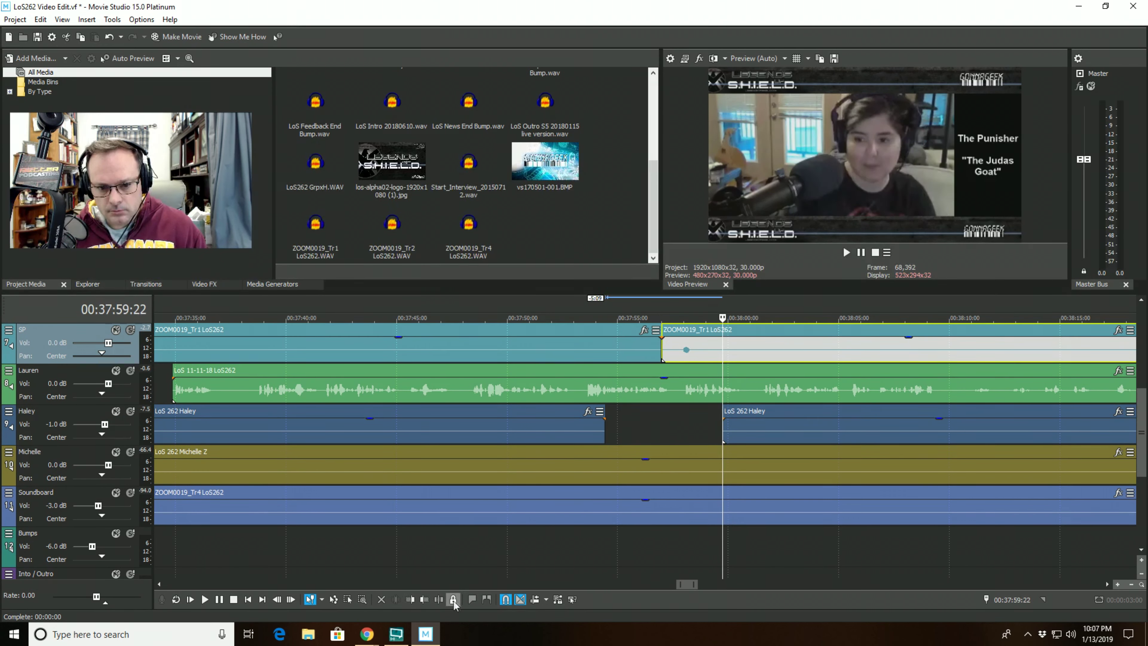
left_click(411, 600)
- Play back from 00:37:51:18 through the new gaps on tracks 7 and 9 to check the cuts
left_click(544, 547)
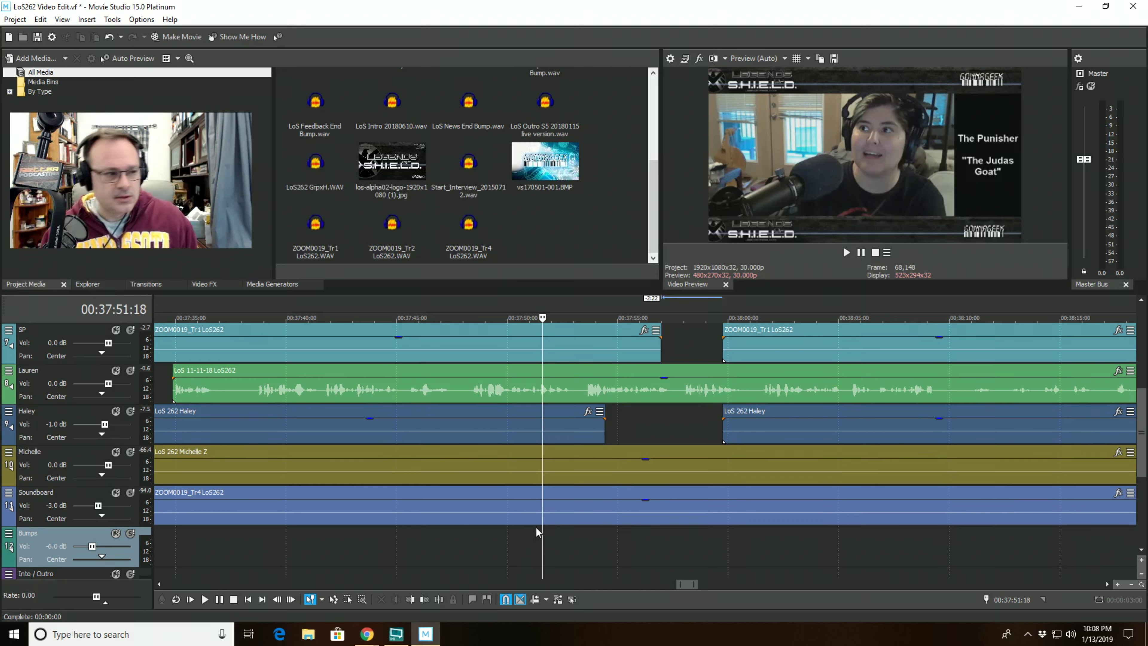
key("space")
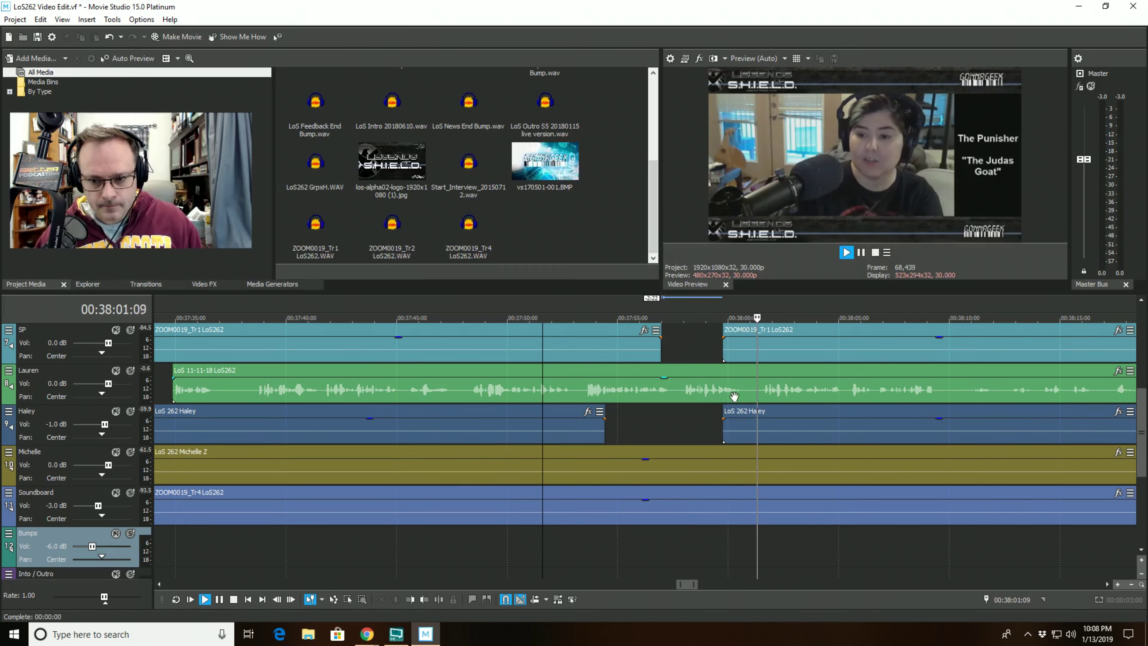
scroll(724, 401, "down", 1)
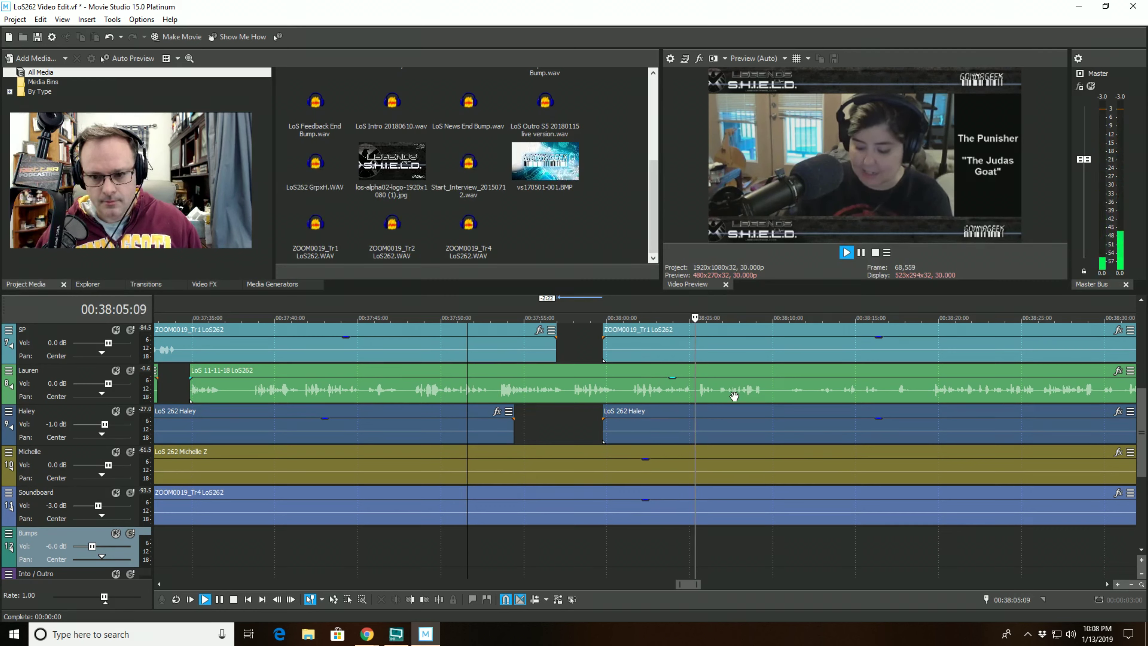
- Solo track 8, listen to it from 00:38:03:11, and turn the solo off again
left_click(663, 370)
key("space")
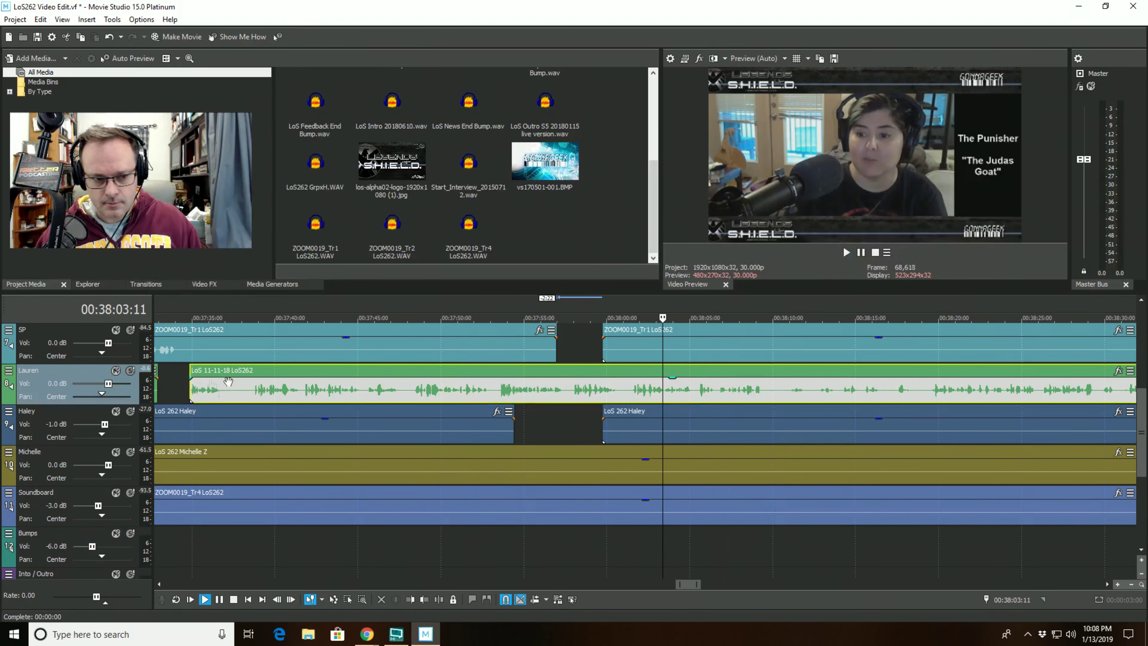
left_click(132, 376)
key("space")
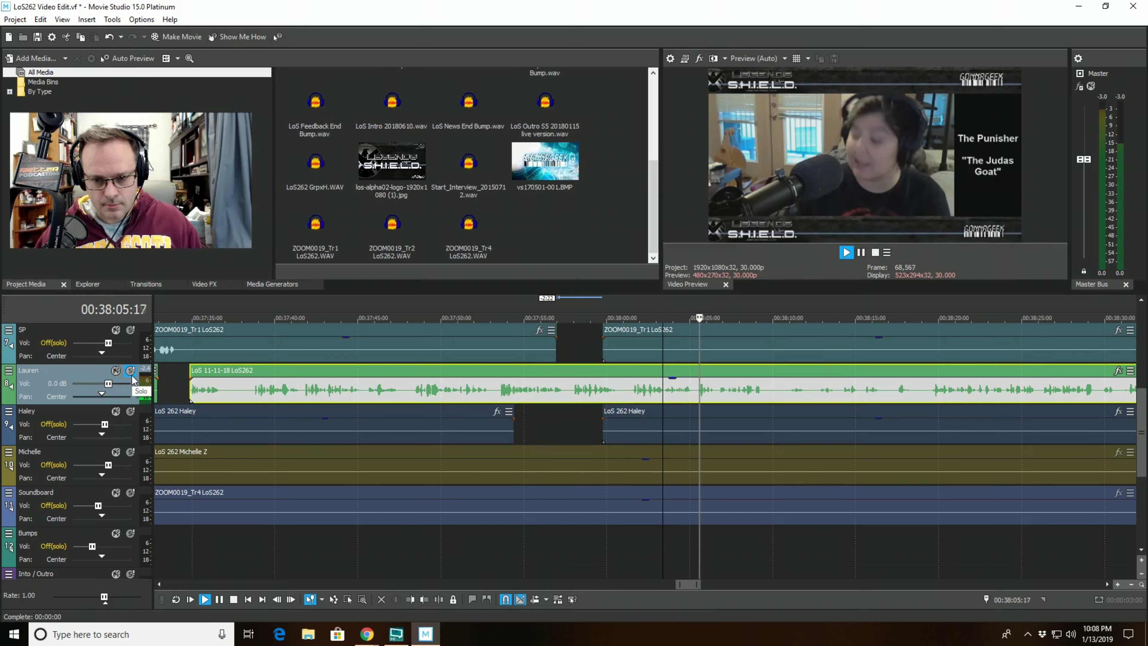
key("space")
left_click(132, 376)
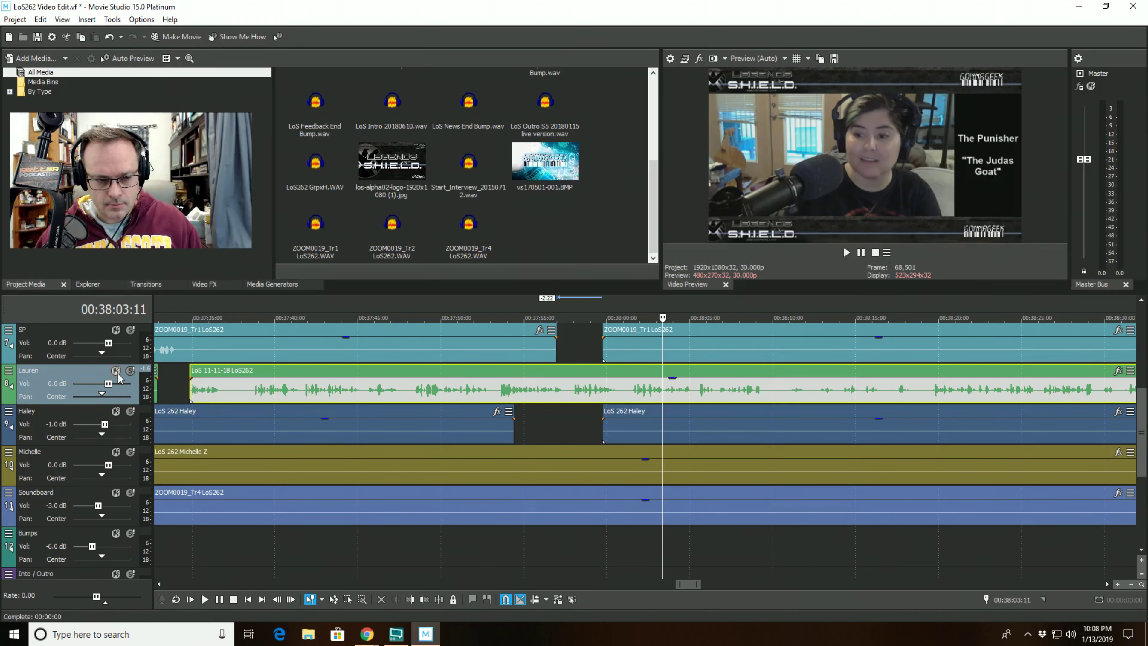
- Listen from 00:38:03:11 with track 8 muted, and trim the start of the later track 7 clip to 00:38:06:21
left_click(117, 372)
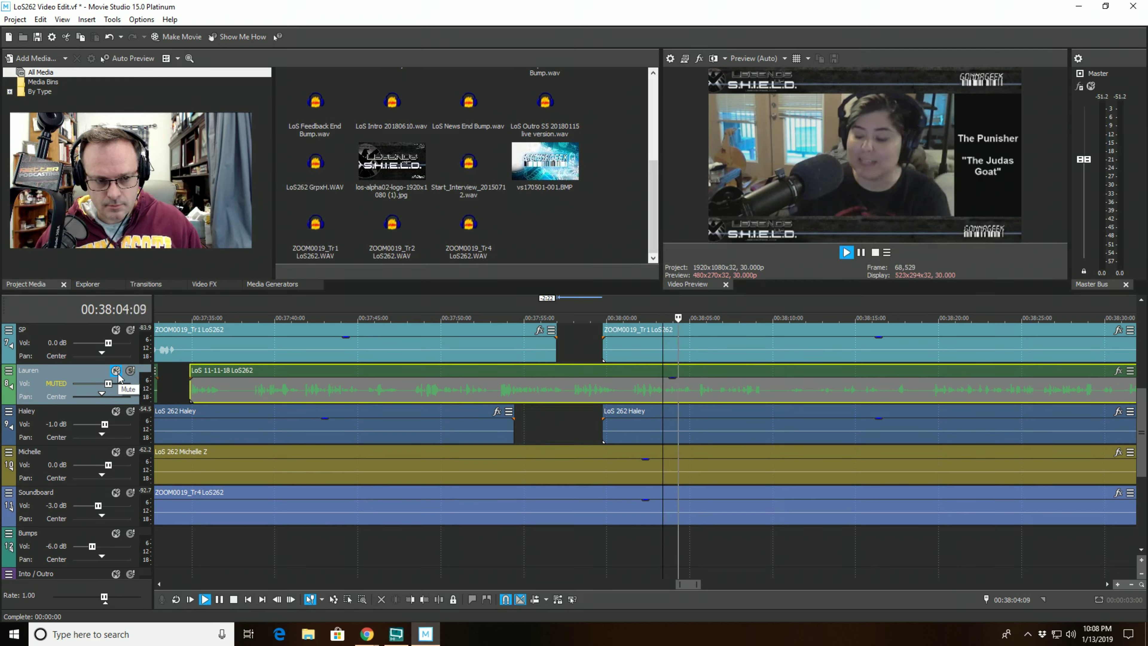
key("space")
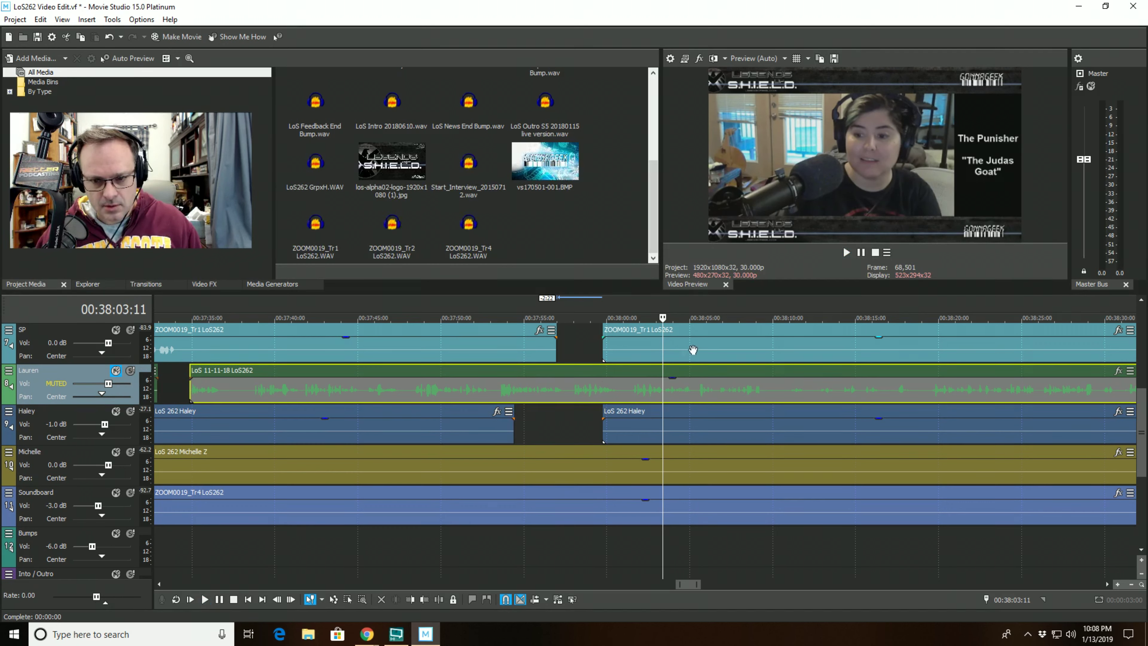
left_click(717, 332)
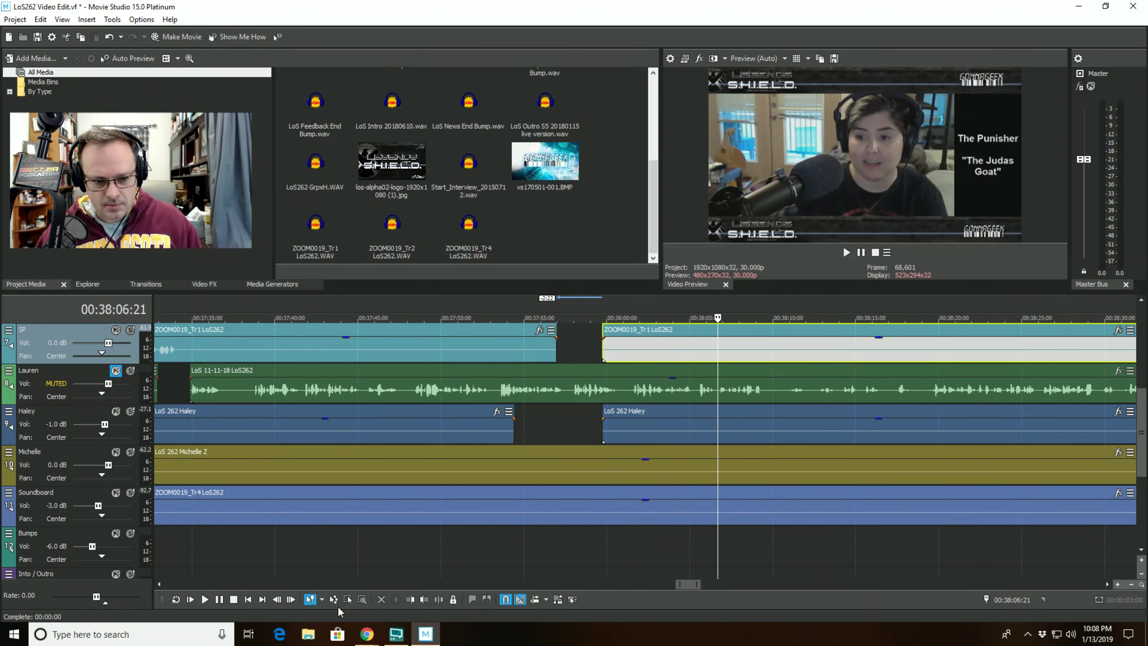
left_click(410, 599)
- Play back from 00:38:03:09 with track 8 muted to check the track 7 cut against the remaining tracks
left_click(662, 342)
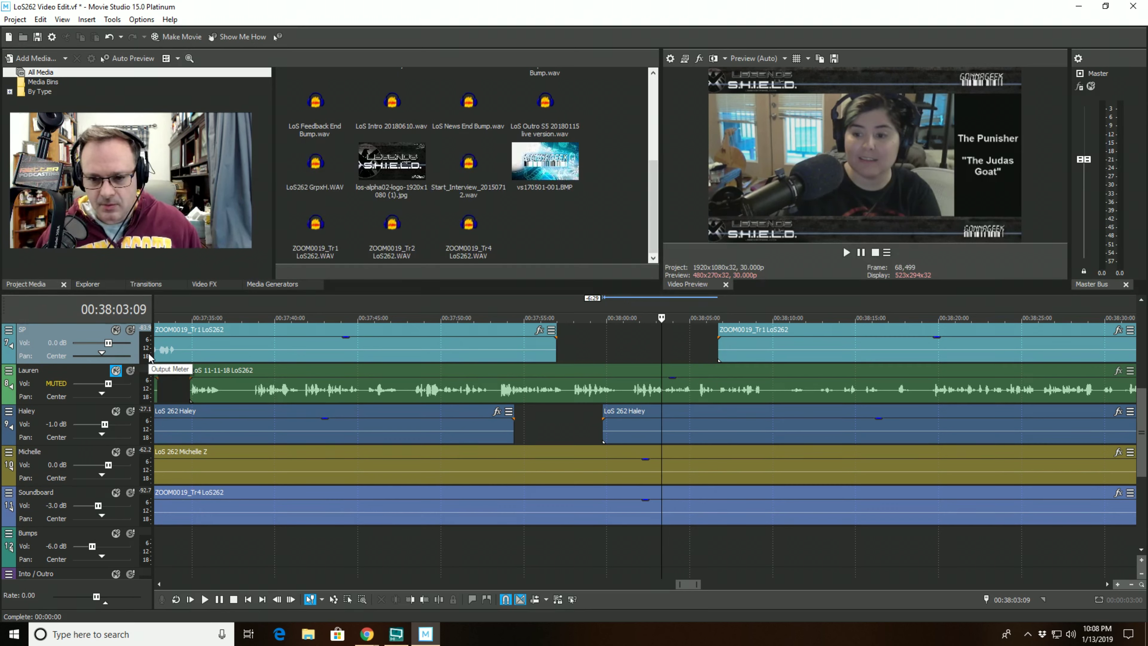
key("space")
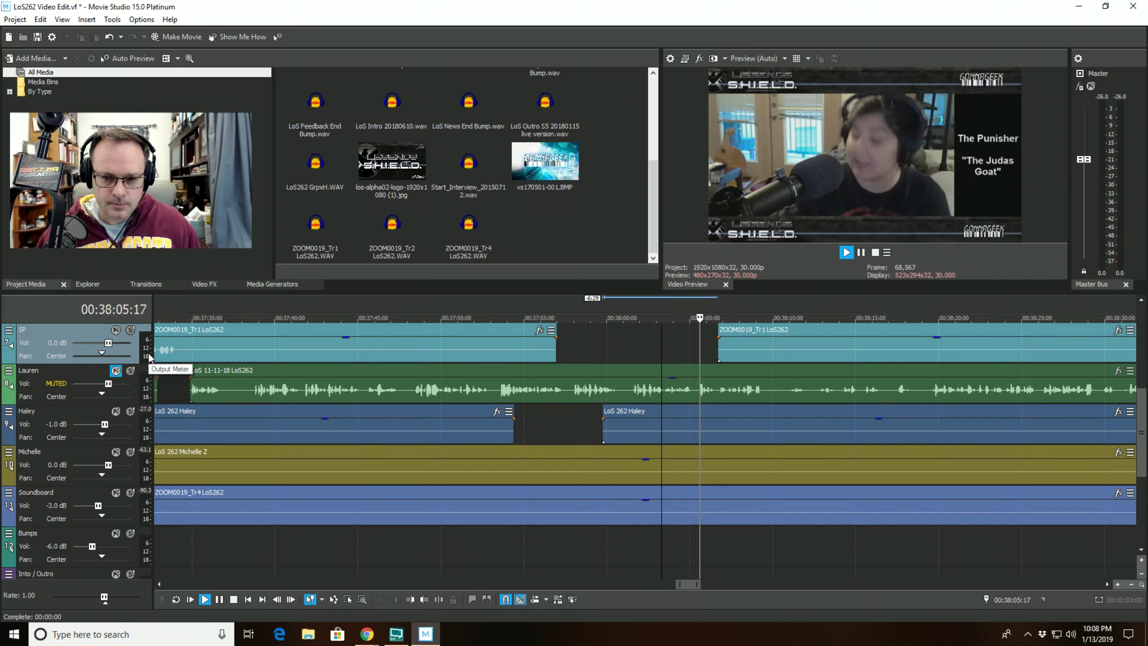
key("space")
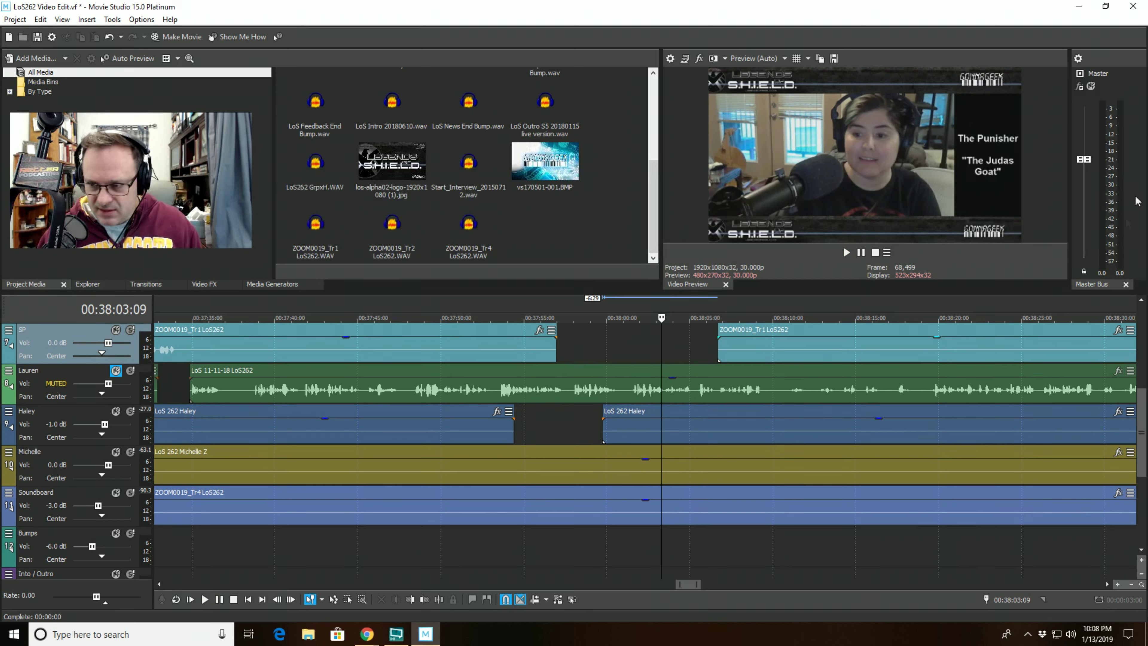
- Listen across the track 9 gap and trim the start of the clip following it to 00:38:07:17
left_click(715, 413)
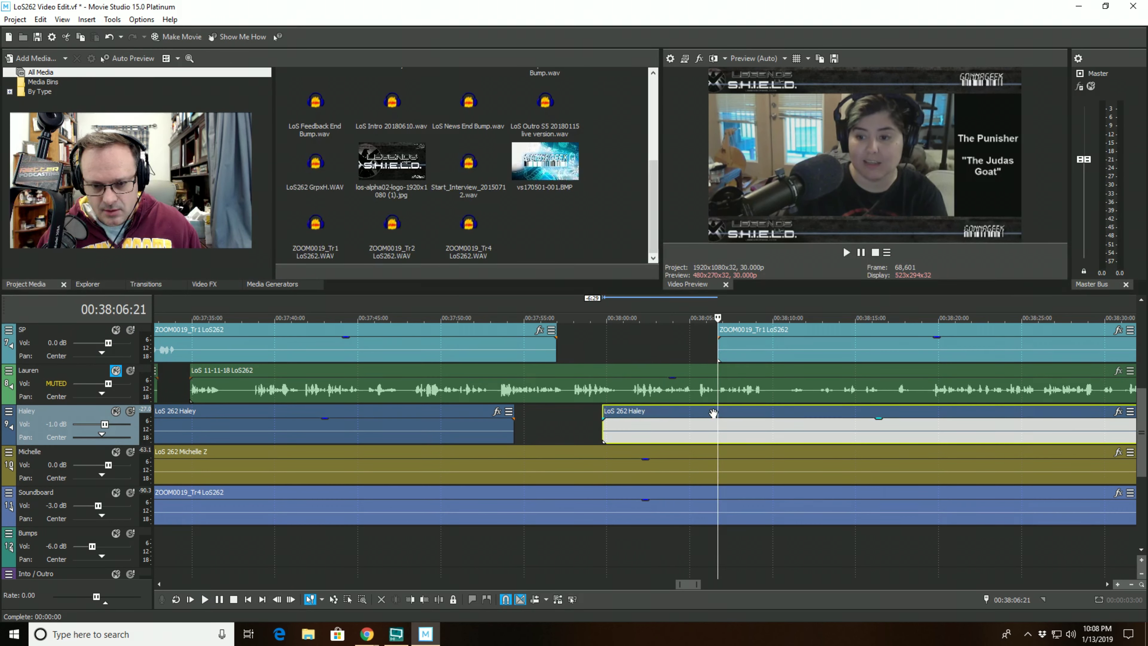
left_click(591, 427)
key("space")
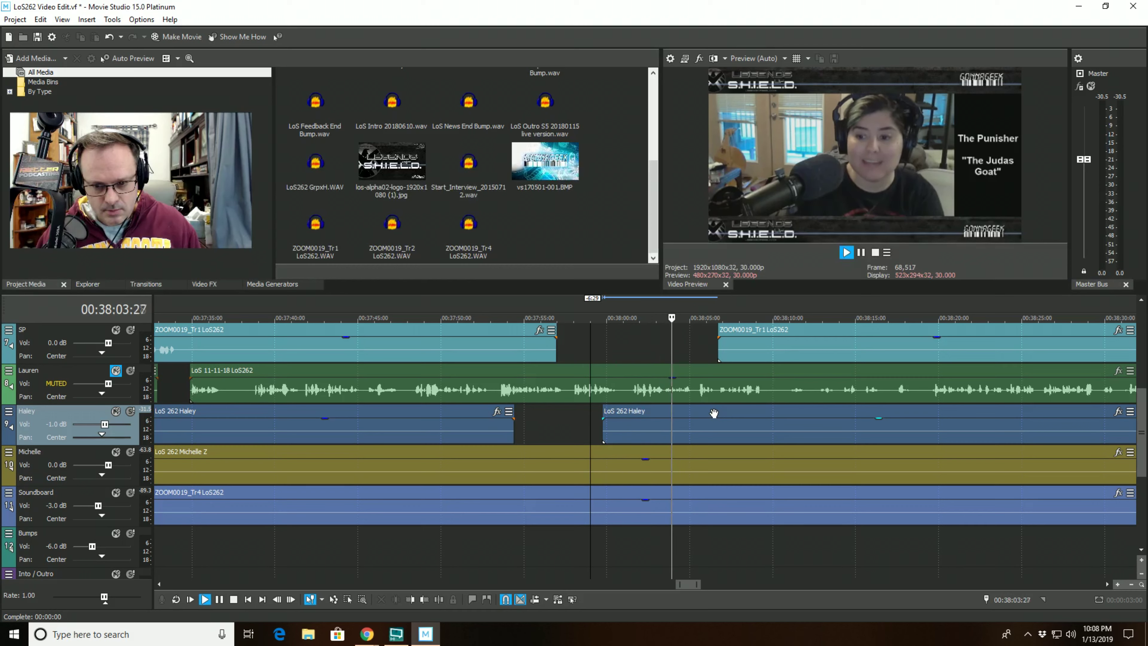
left_click(732, 415)
left_click(410, 600)
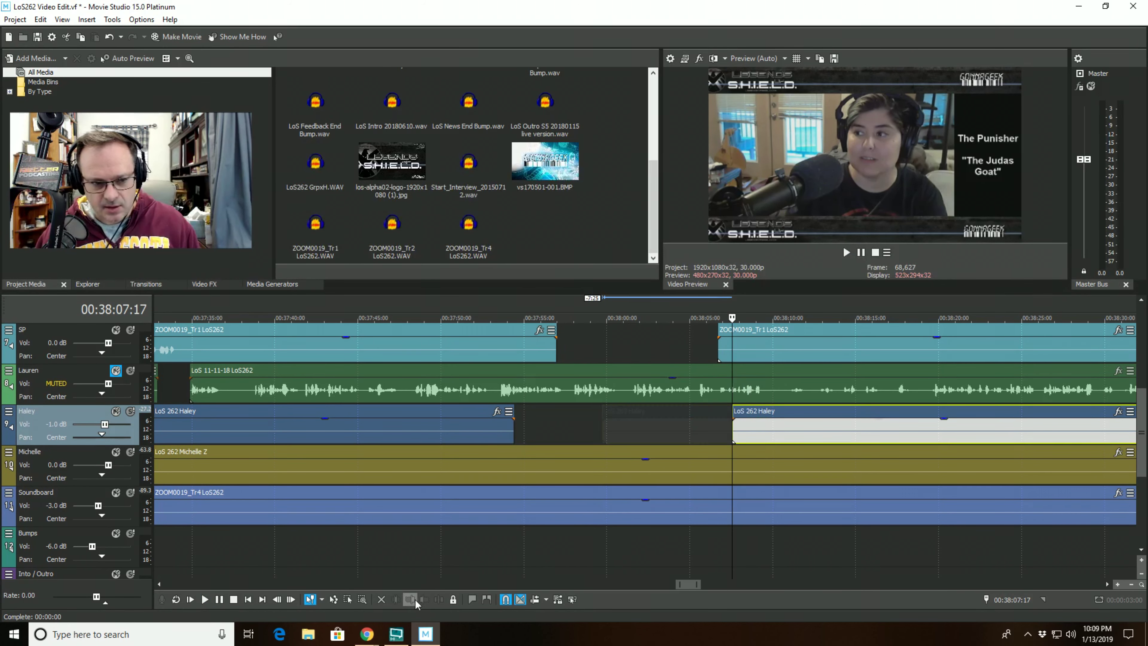
- Check the passage from 00:37:58:15 with track 8 soloed and with it muted, leaving the track unmuted and unsoloed
left_click(116, 370)
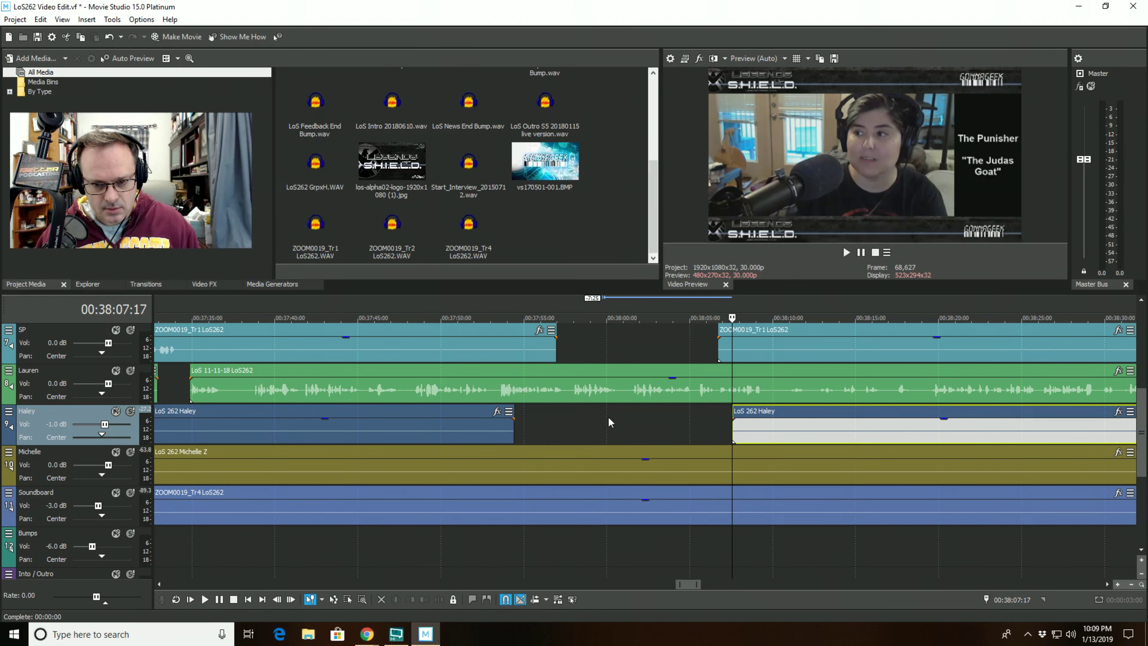
left_click(130, 370)
left_click(582, 422)
key("space")
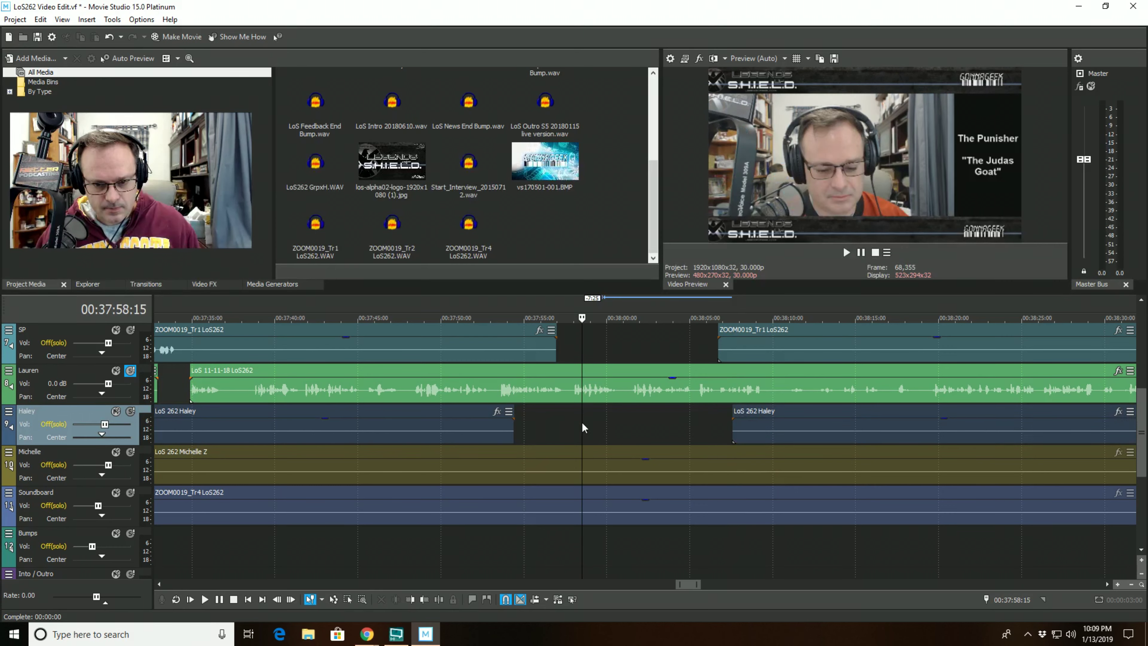
left_click(130, 371)
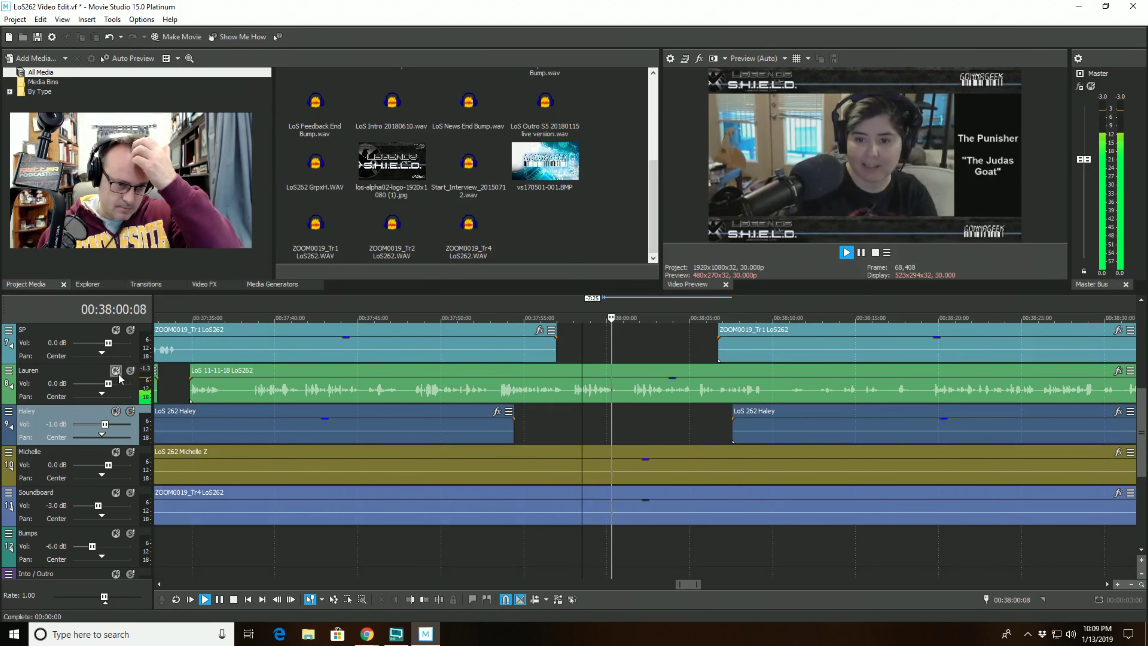
left_click(117, 371)
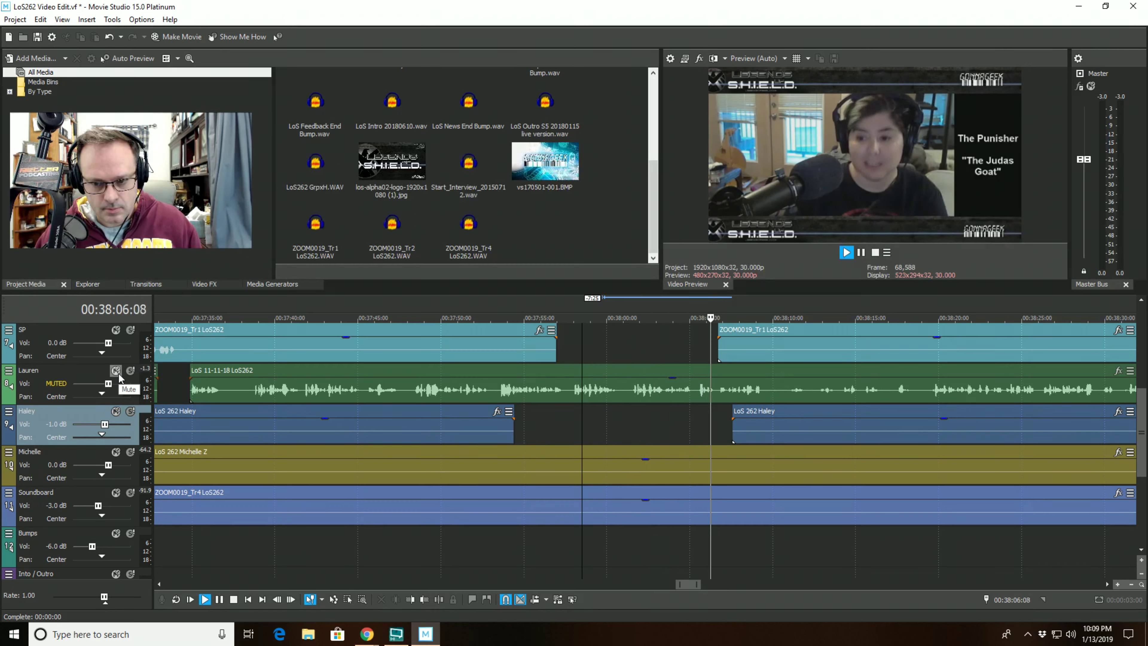
key("space")
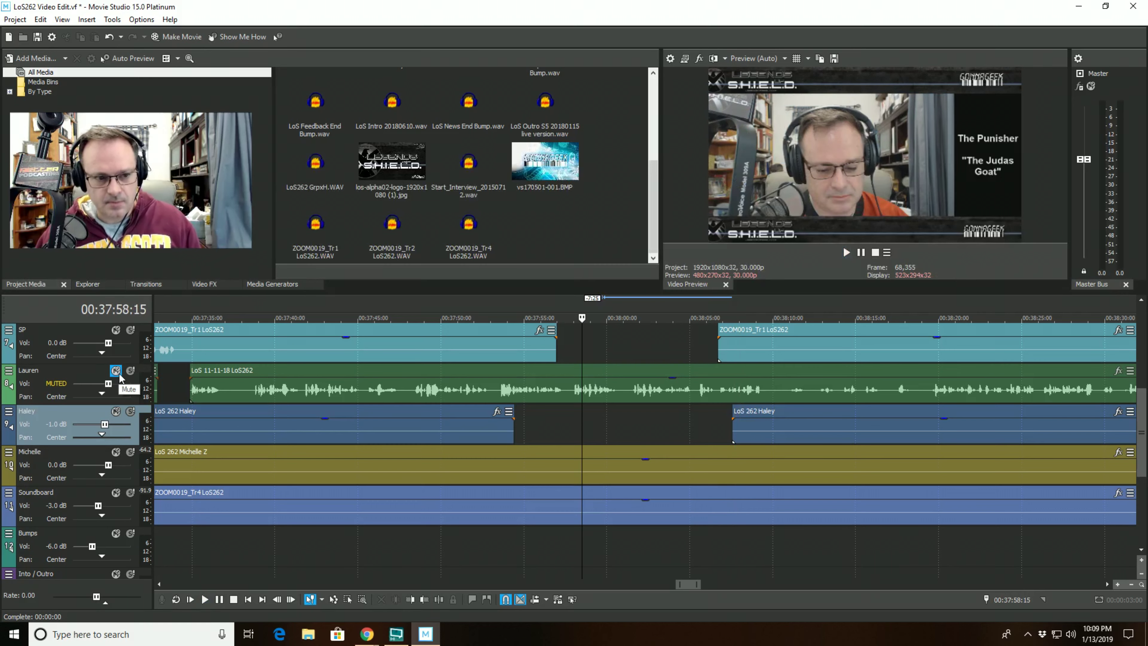
left_click(116, 371)
- Play the full mix from 00:37:58:15 and trim the start of the track 9 clip to 00:38:19:04
key("space")
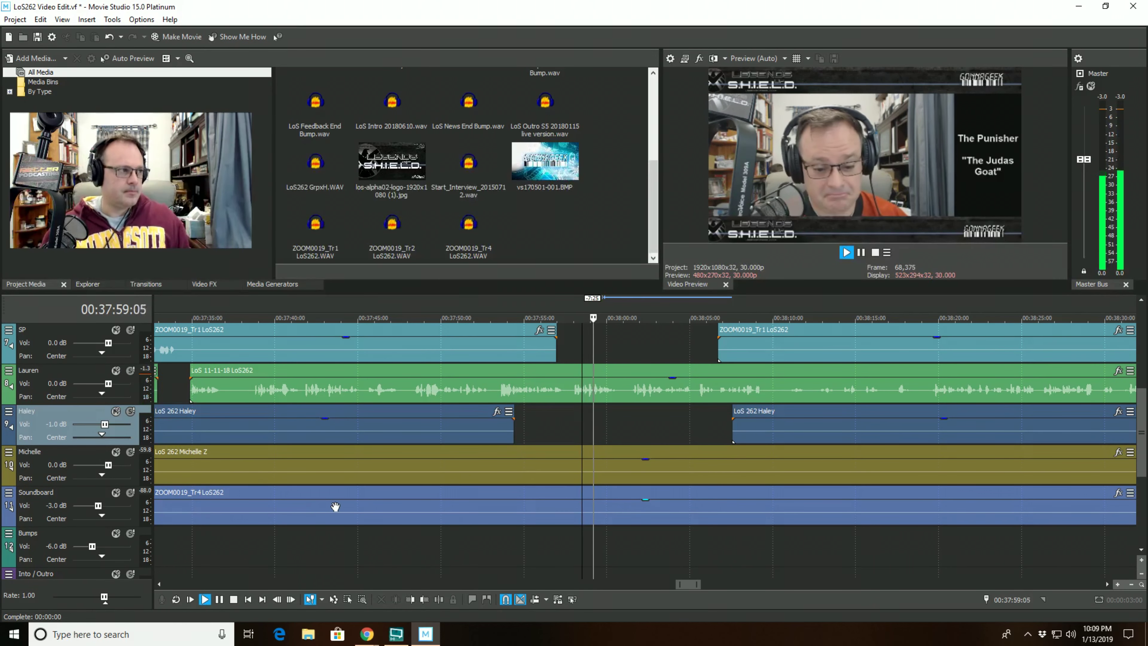
scroll(334, 507, "down", 3)
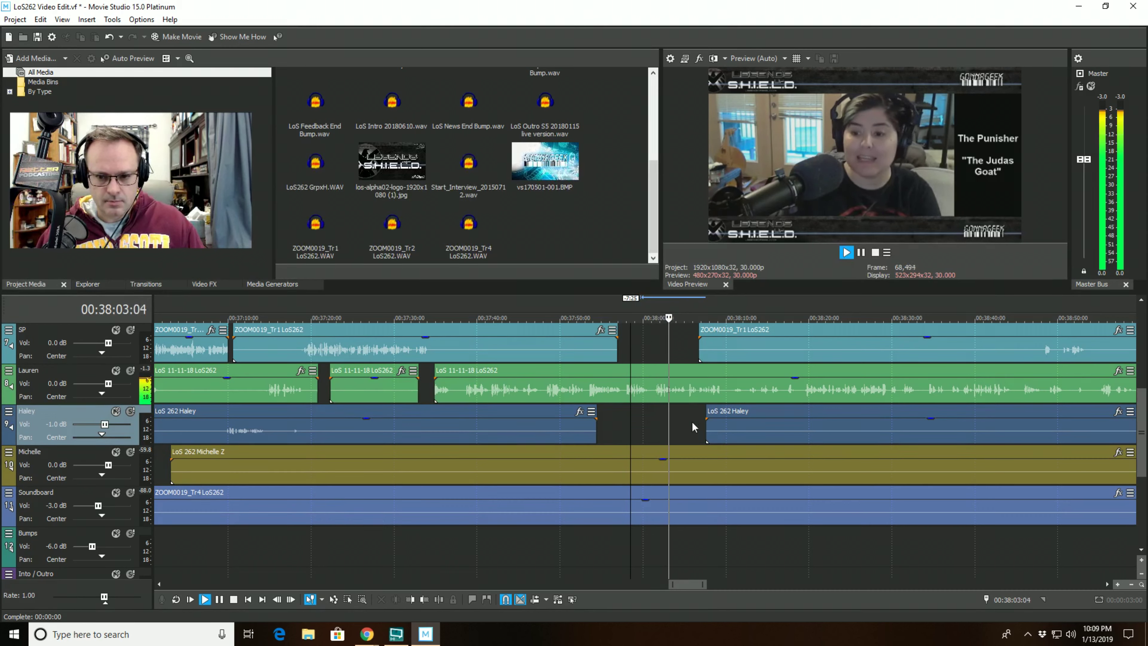
scroll(692, 421, "down", 4)
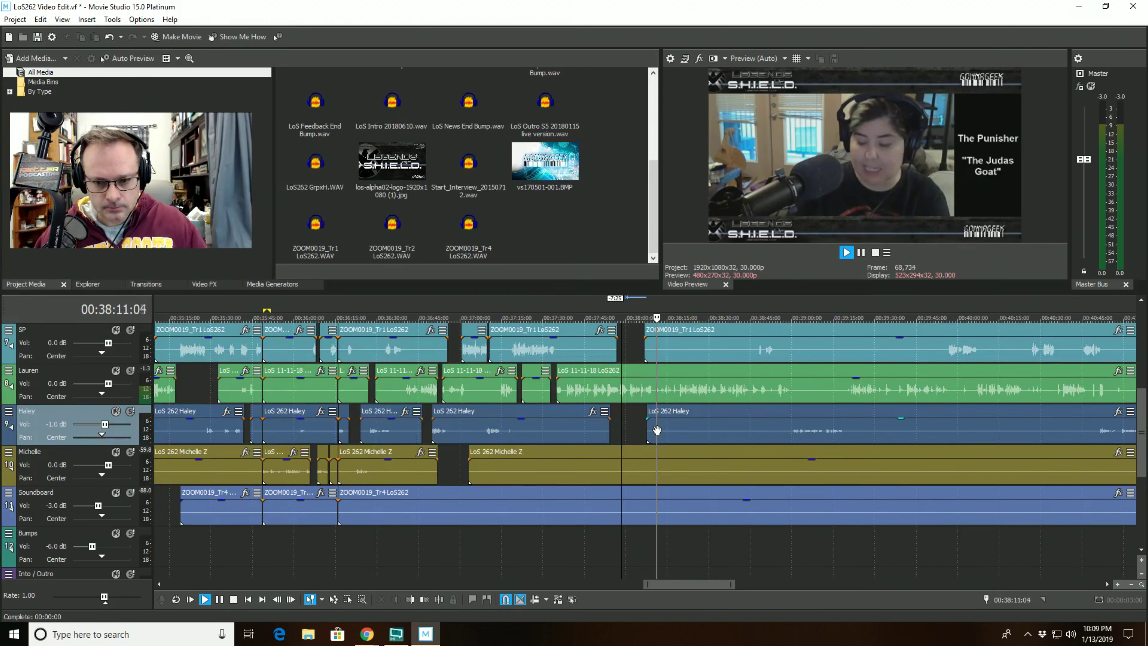
scroll(657, 430, "up", 2)
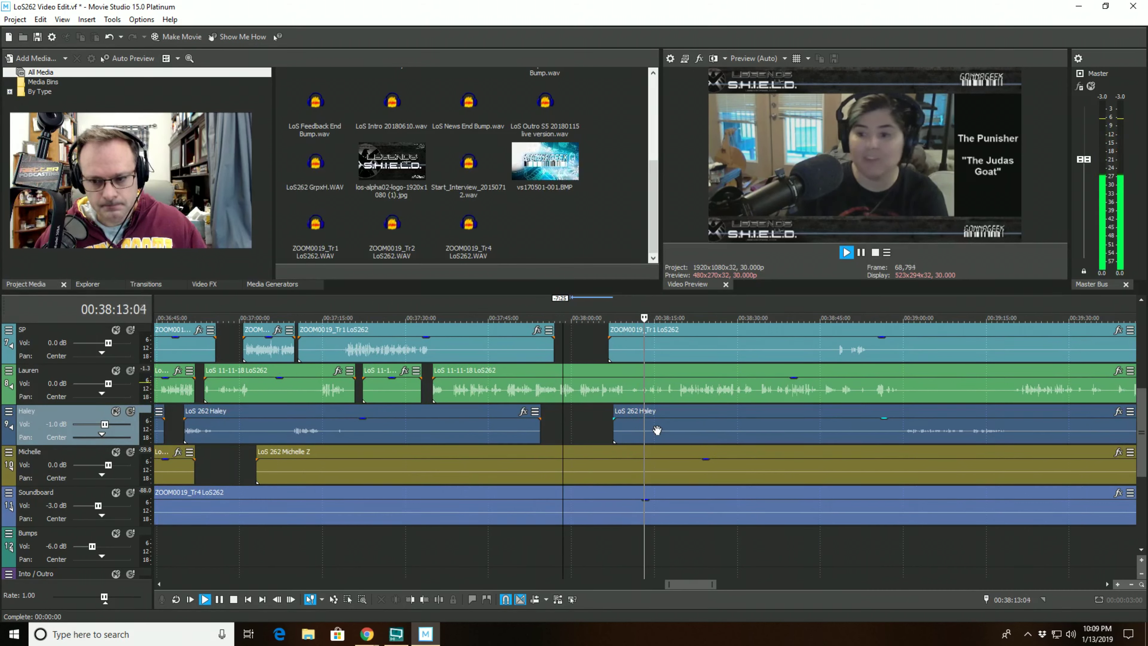
scroll(657, 430, "down", 1)
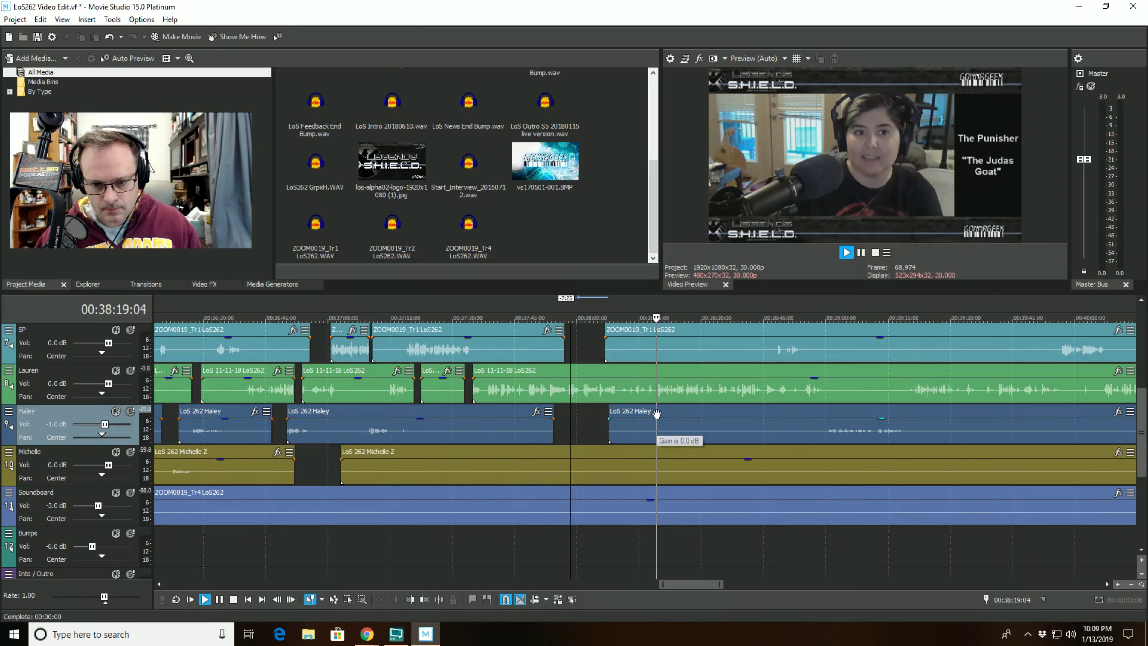
left_click(655, 413)
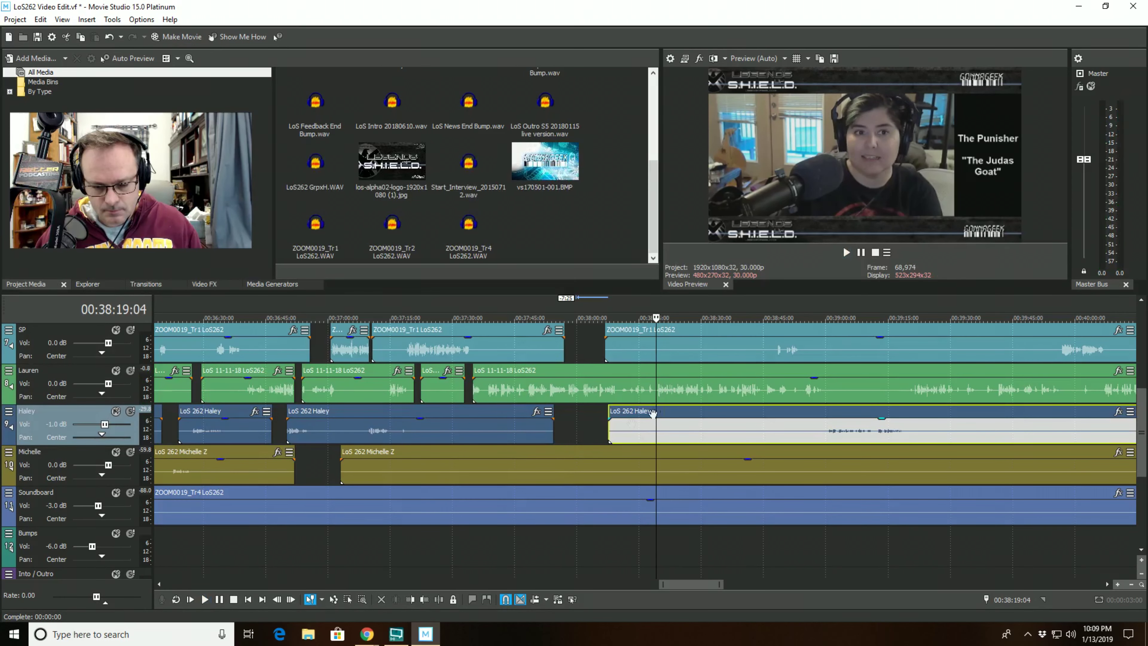
left_click(414, 602)
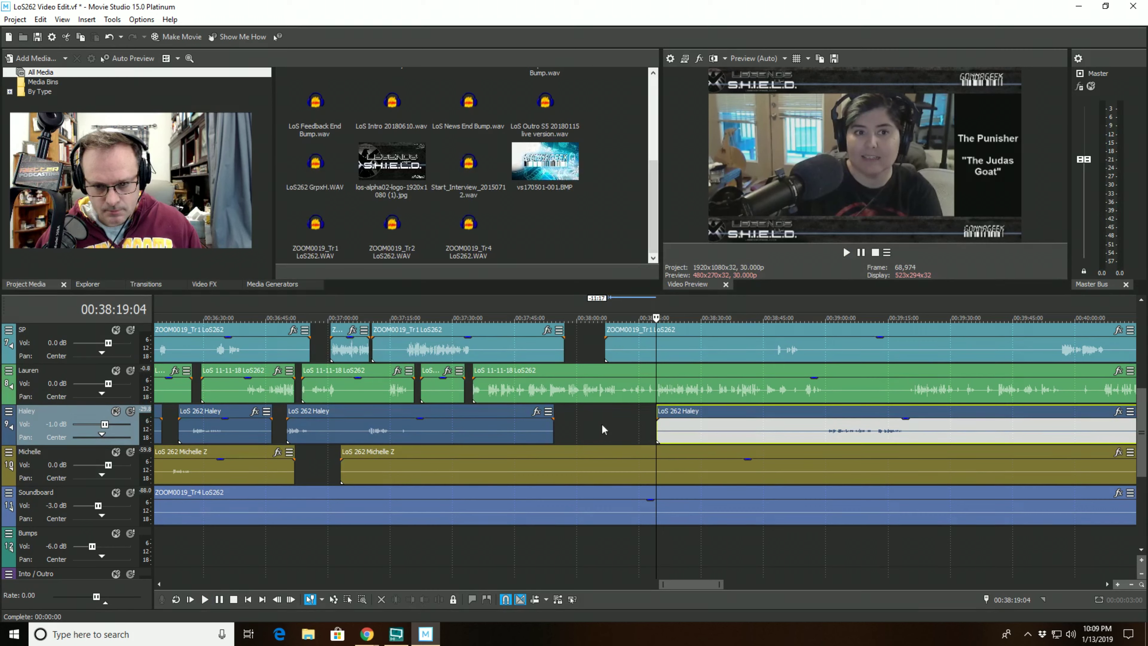
- Play back from inside the widened track 9 gap to about 00:38:35 to check for remaining noise or crosstalk
left_click(610, 419)
key("space")
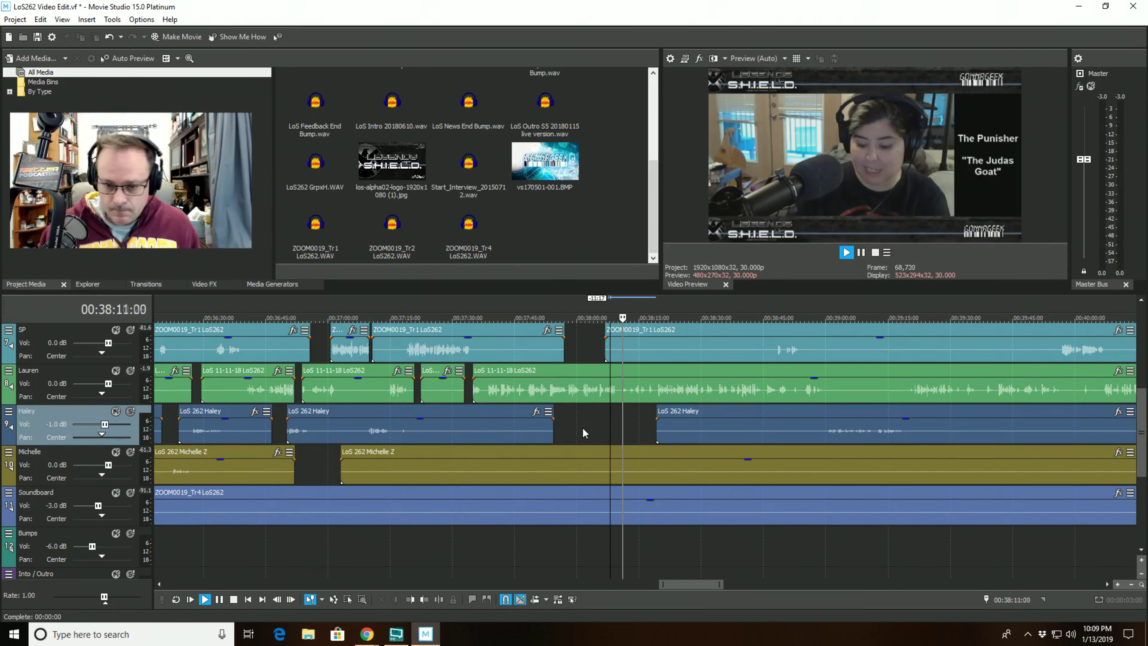
scroll(598, 420, "up", 2)
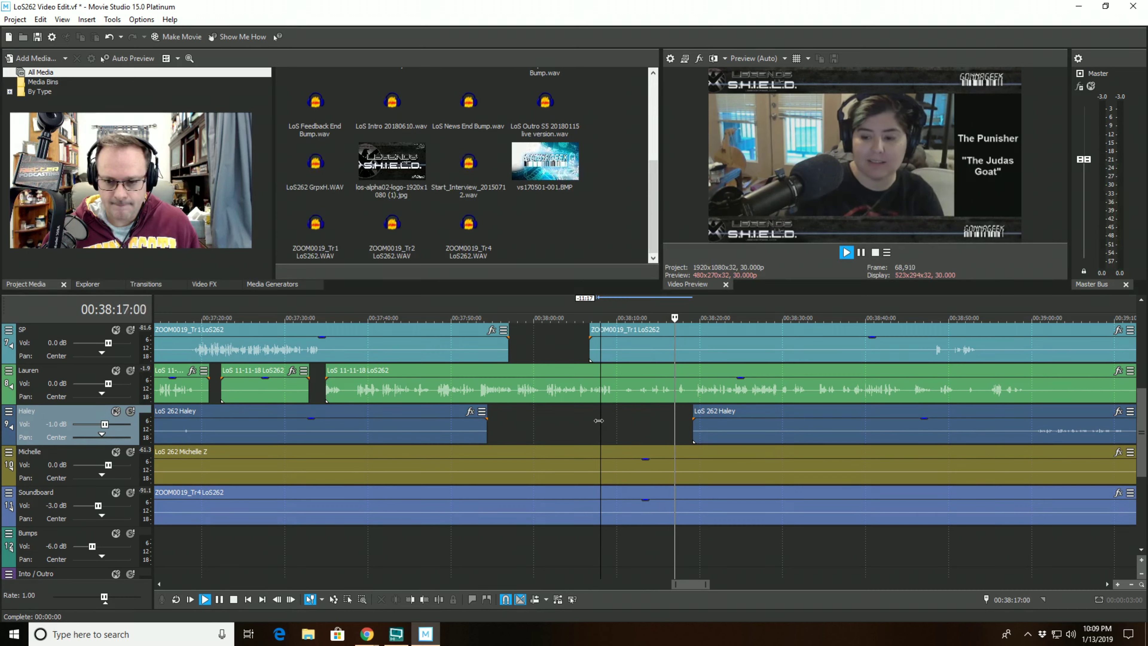
scroll(591, 421, "up", 1)
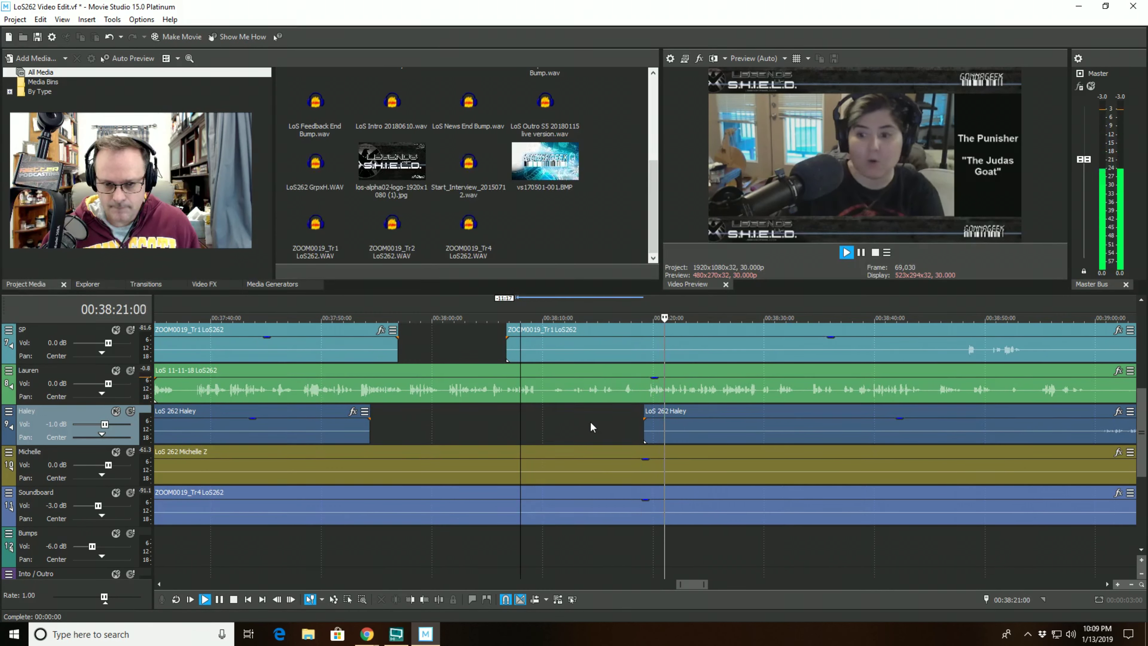
scroll(591, 421, "down", 1)
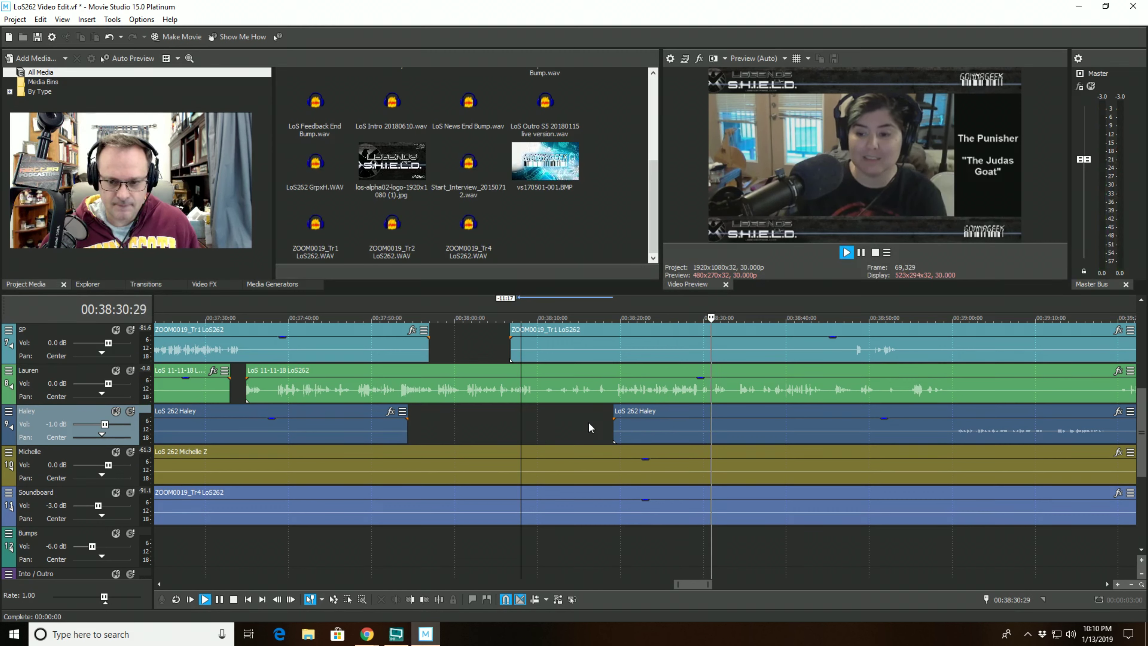
scroll(782, 423, "up", 3)
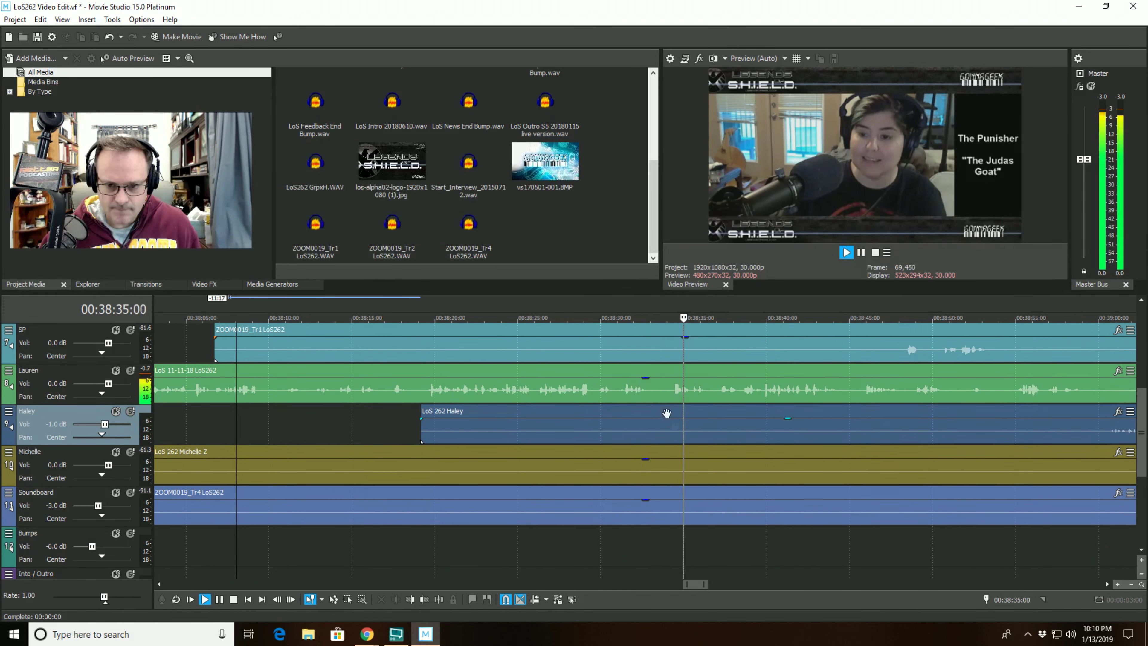
- Solo track 8, replay it from about 00:38:31, and turn the solo off again
left_click(130, 371)
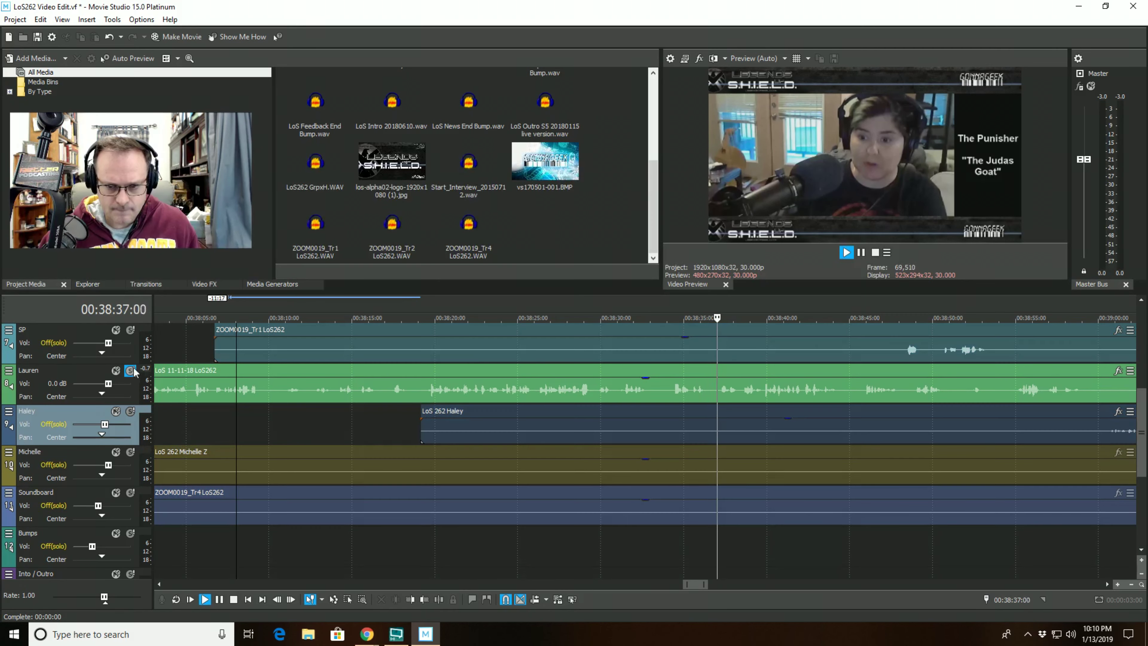
left_click(617, 371)
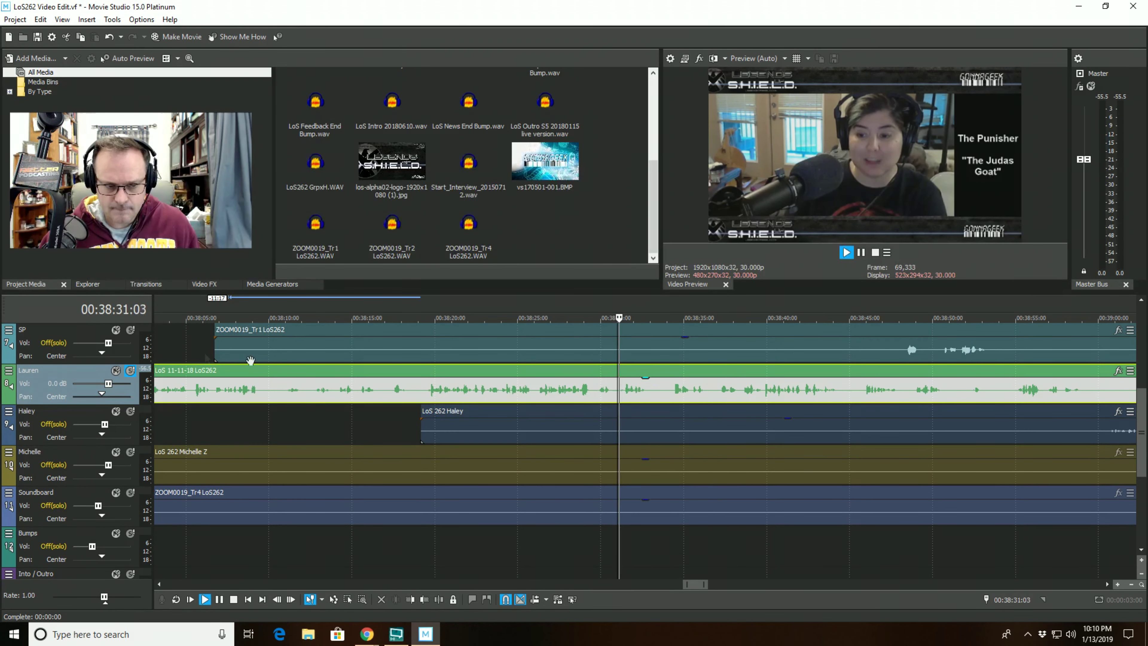
left_click(131, 371)
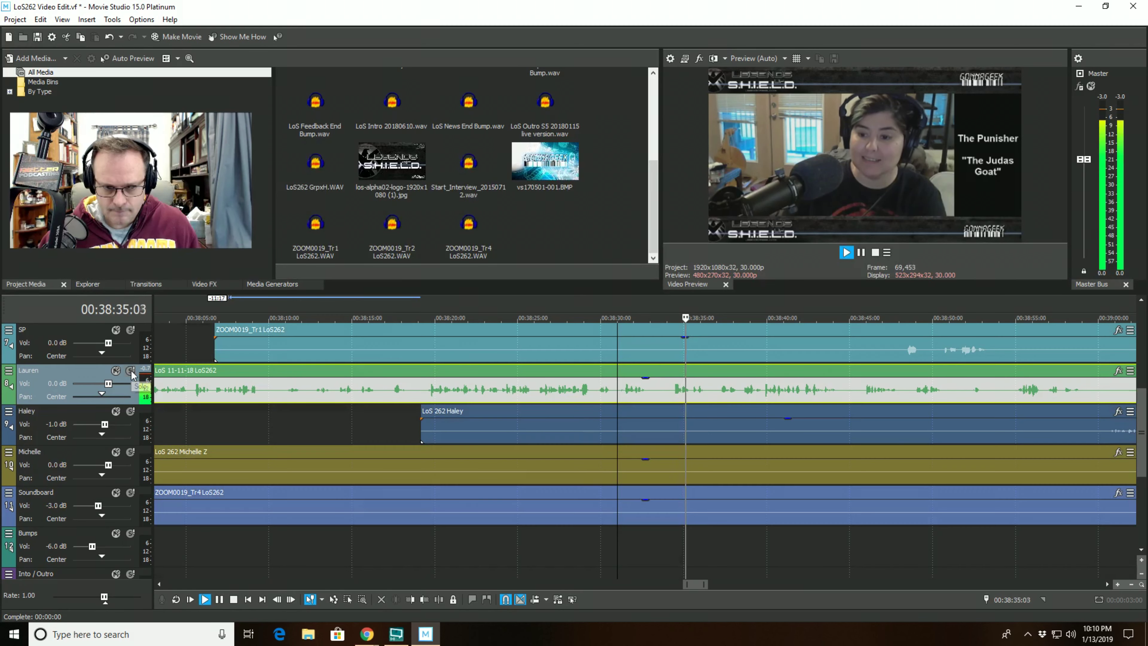
- Play on to about 00:38:51, split the track 7 clip at 00:38:50:19, and trim the following piece's start to 00:38:50:29
scroll(438, 467, "down", 2)
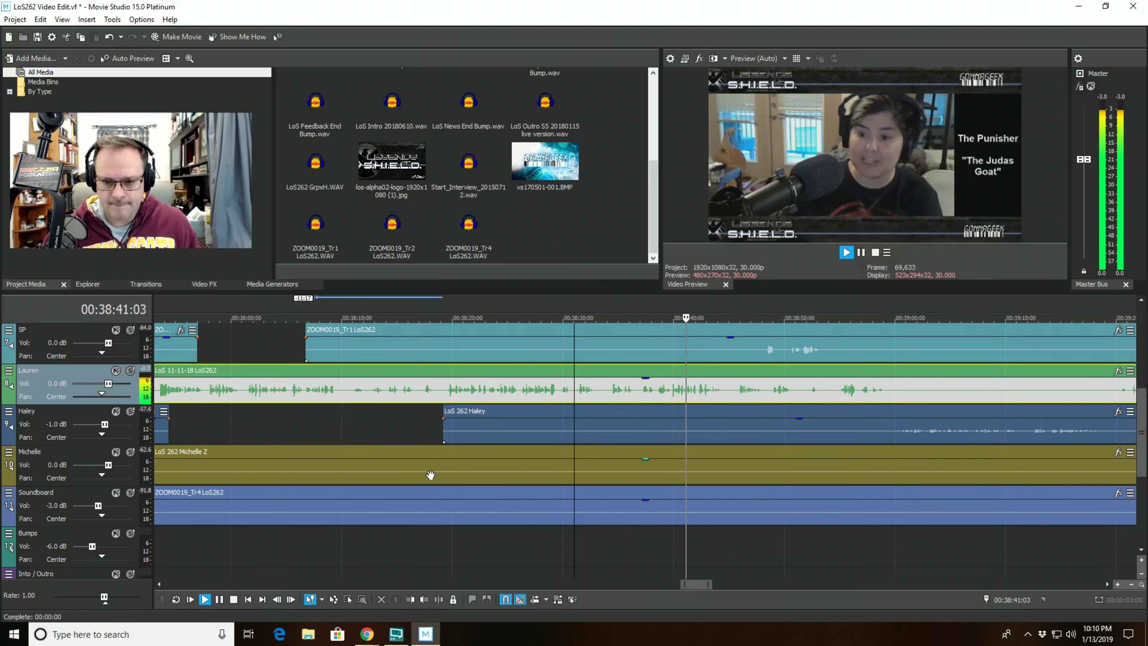
scroll(752, 401, "up", 3)
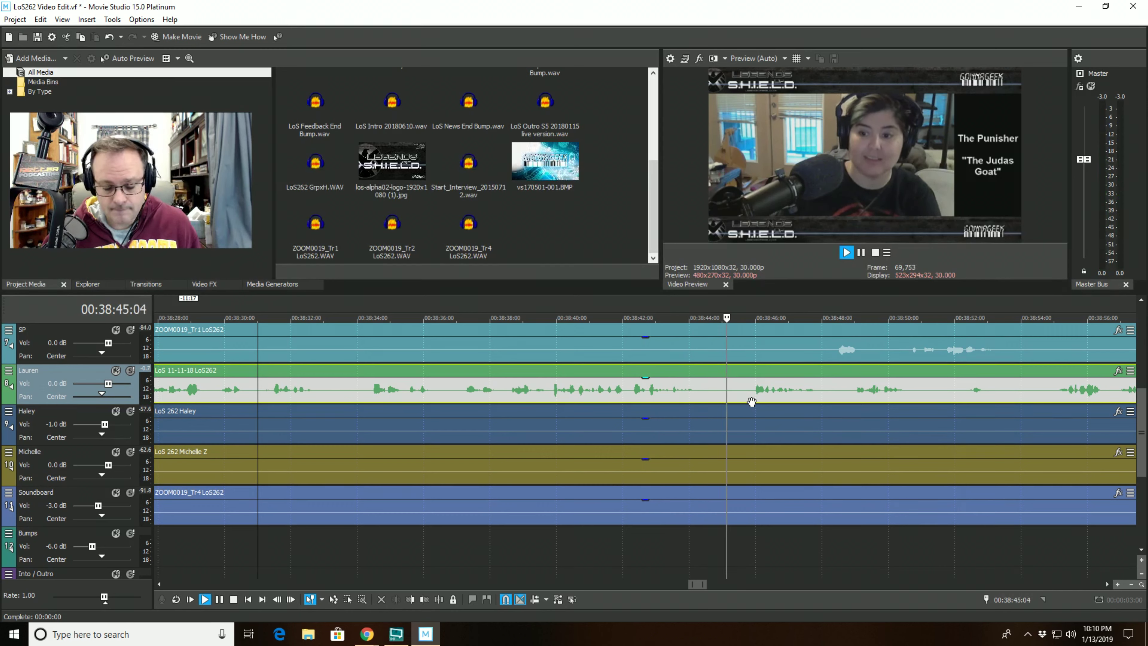
scroll(752, 401, "down", 3)
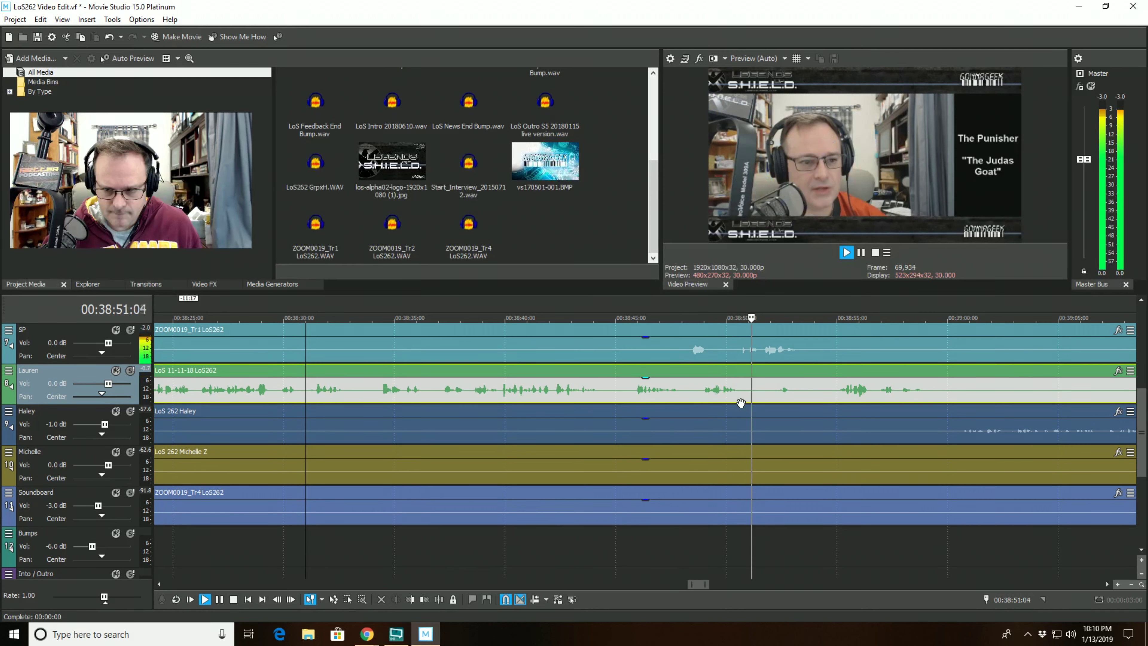
left_click(750, 353)
scroll(526, 444, "up", 3)
key("space")
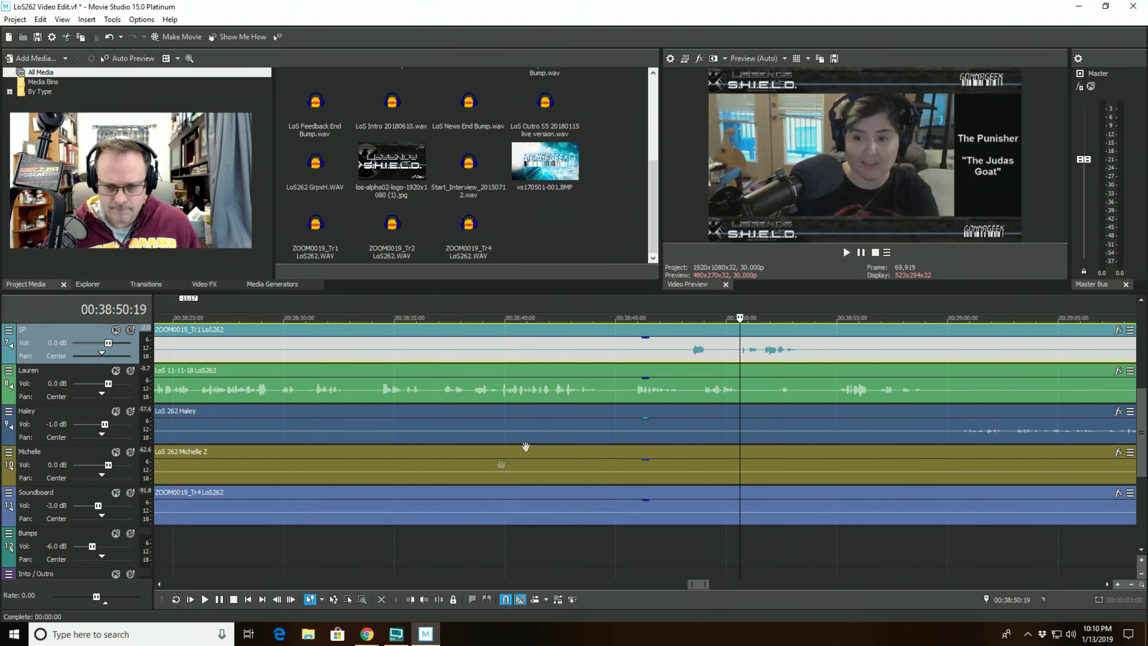
left_click(438, 600)
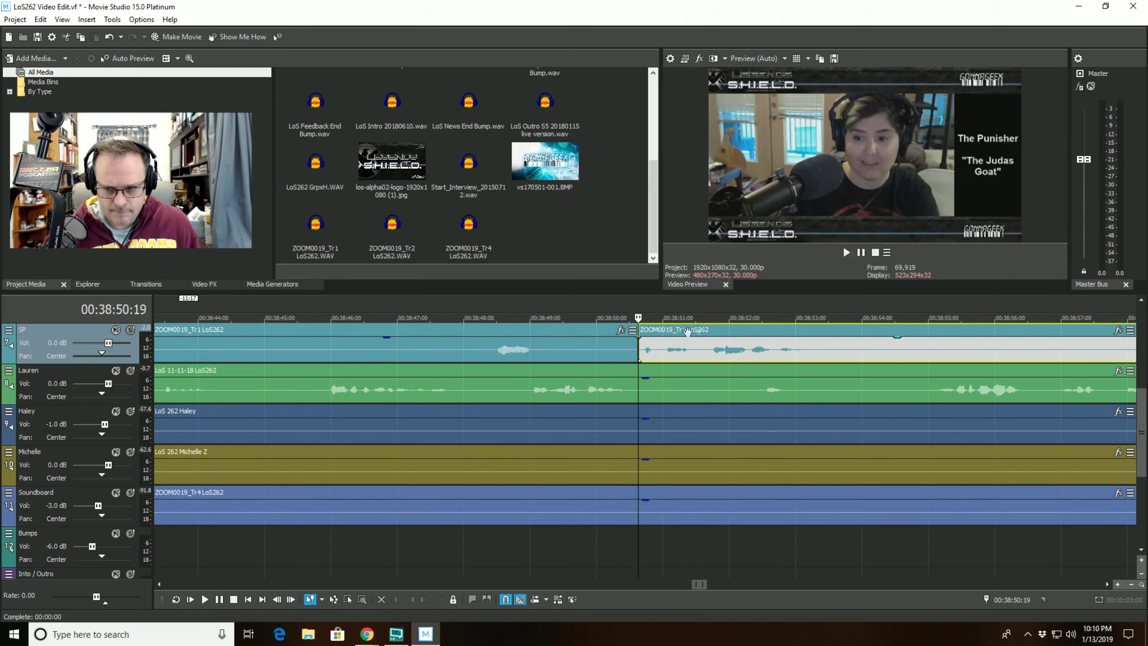
left_click(661, 330)
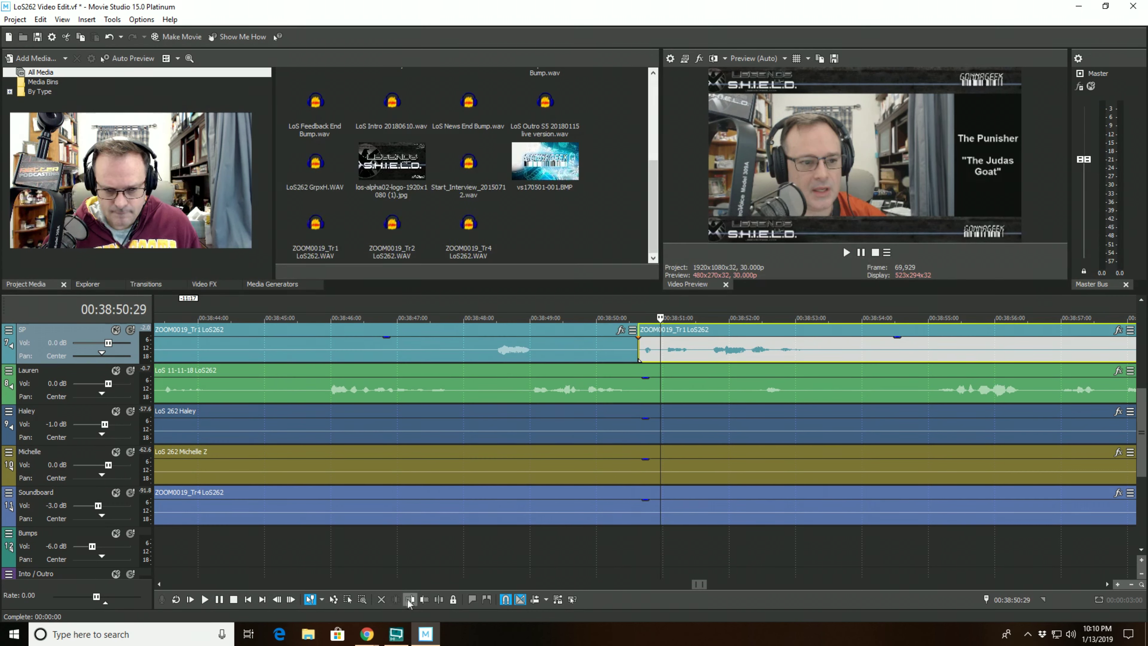
left_click(410, 600)
- Split the track 8 clip at 00:38:52:07 and trim the start of the following piece to 00:38:53:00
left_click(744, 387)
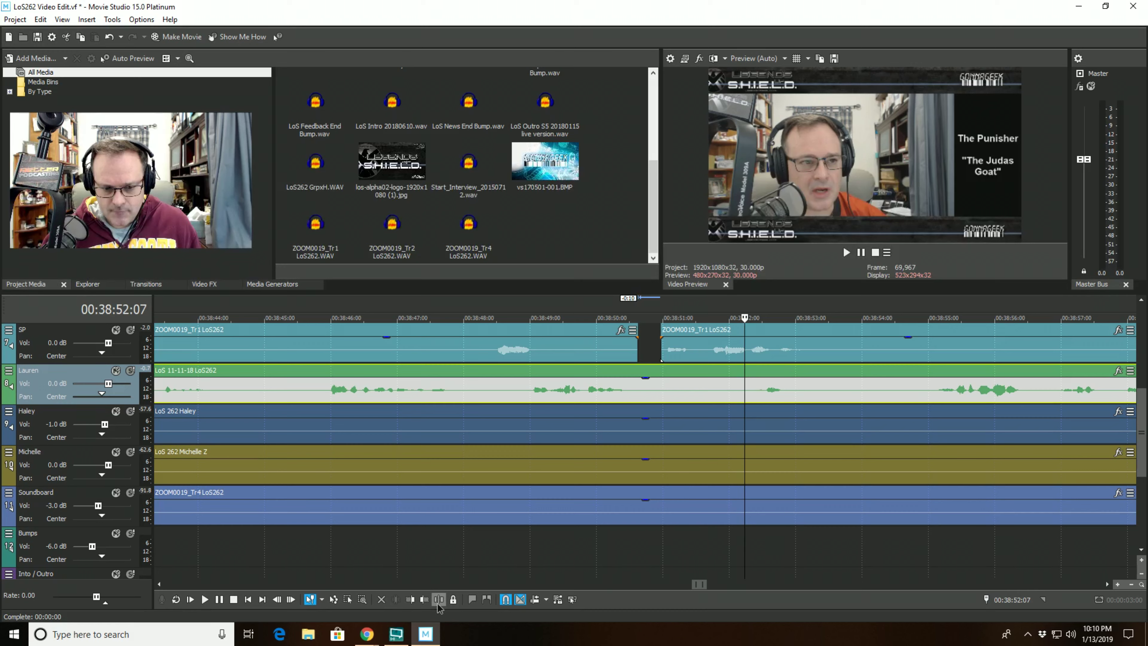
left_click(438, 599)
key("space")
left_click(410, 600)
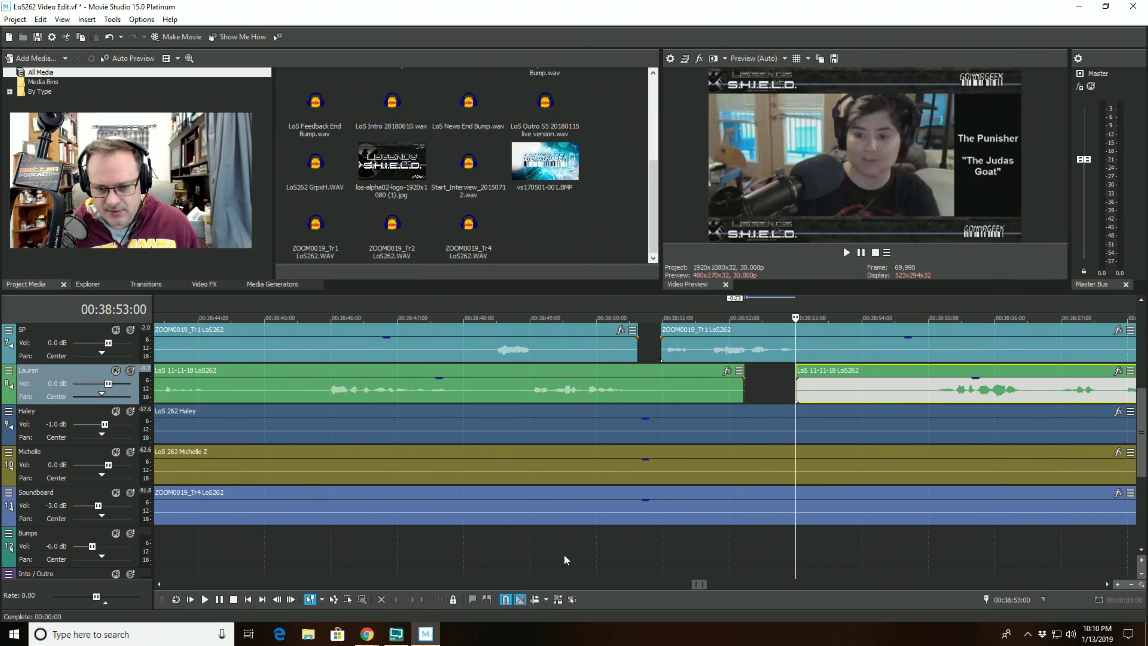
- Play the full mix from 00:38:49:10 to about 00:39:03, listening across the new gaps in tracks 7 and 8
left_click(554, 526)
key("space")
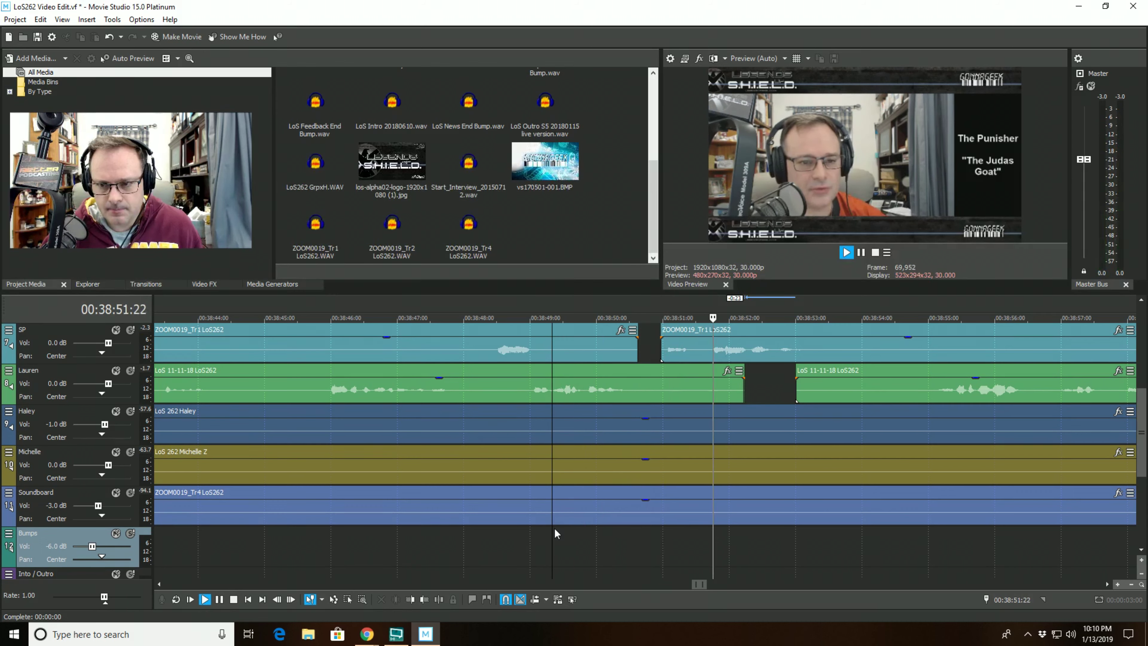
scroll(555, 528, "down", 2)
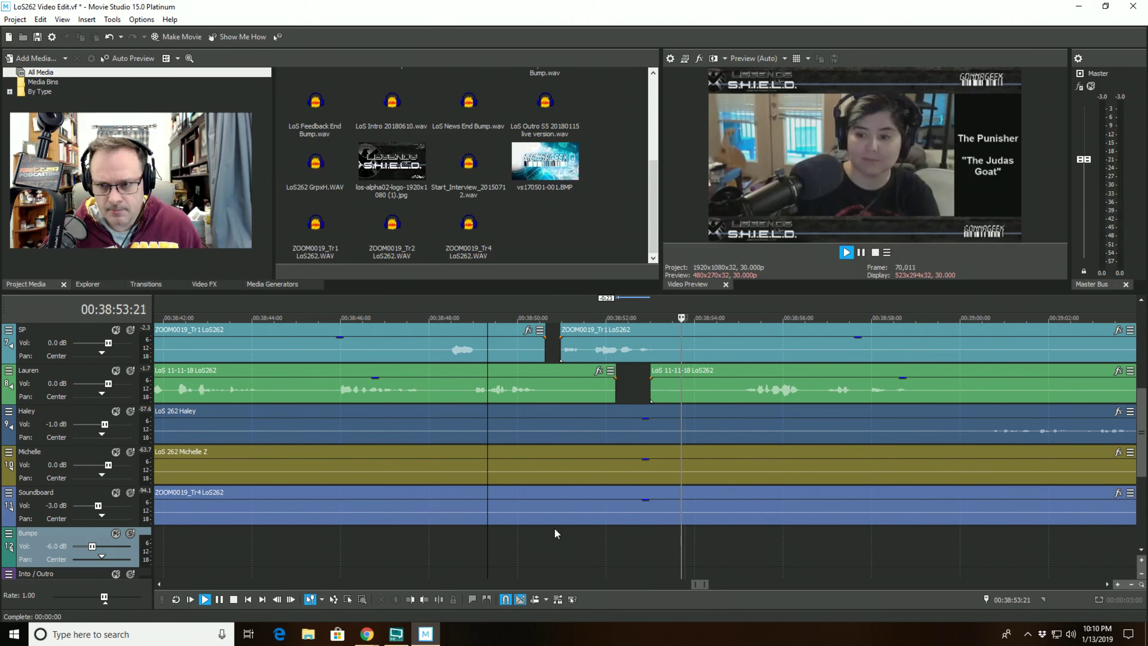
scroll(554, 528, "down", 1)
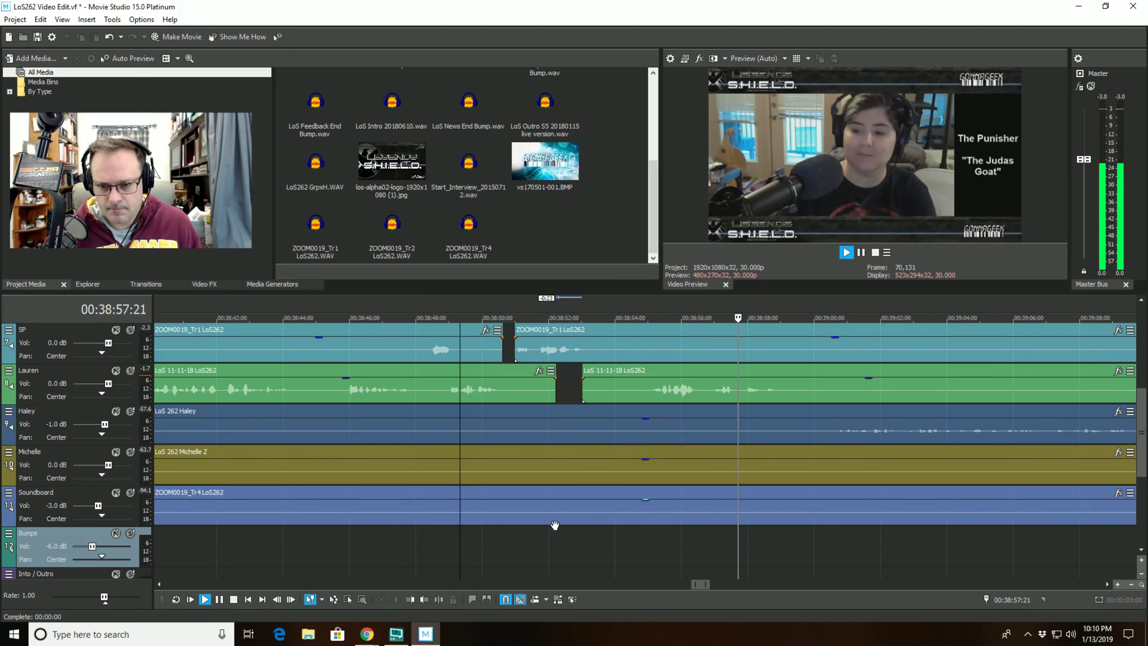
scroll(557, 535, "down", 1)
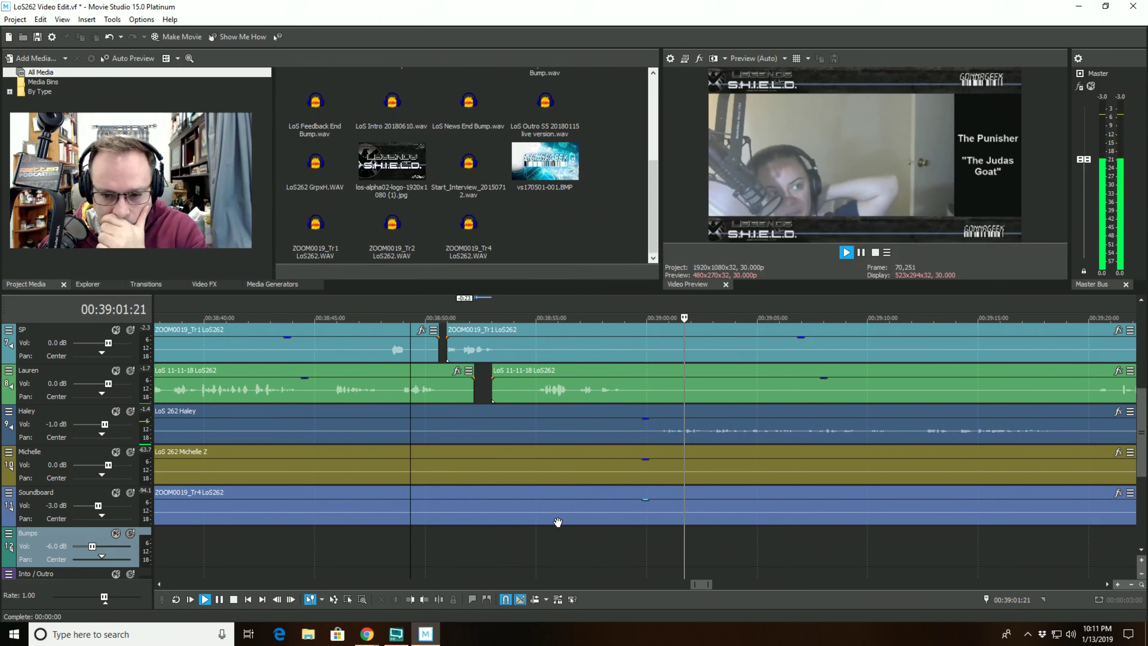
- Split the track 9 clip at 00:39:00:16, just before its speech starts, and trim the following piece's start to 00:39:00:28
left_click(661, 424)
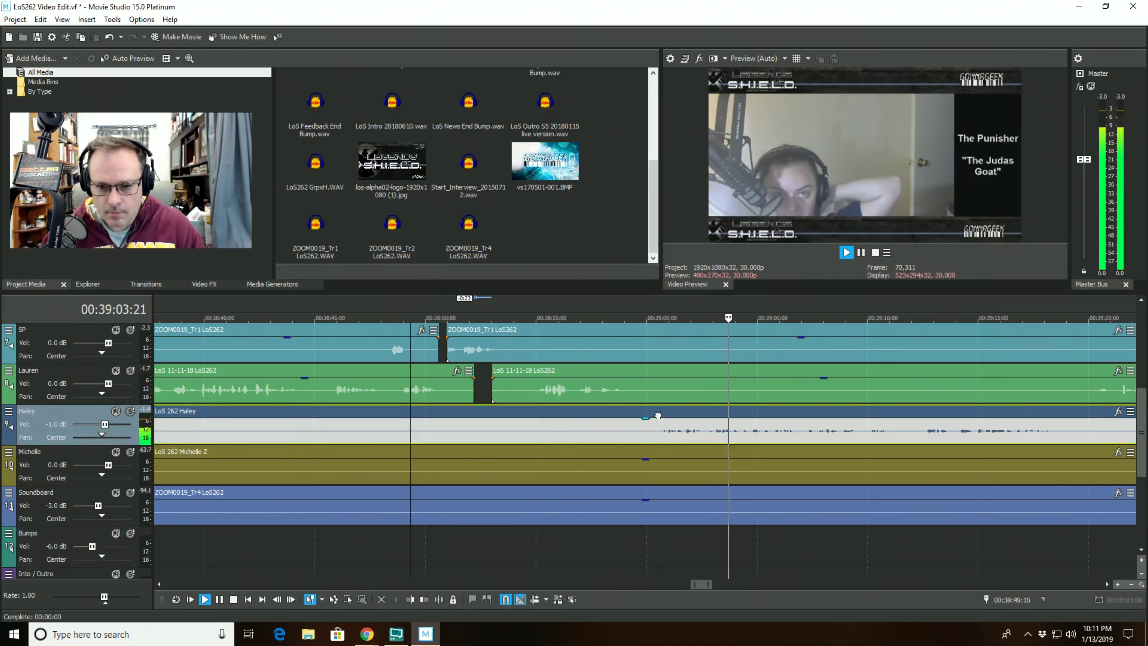
key("space")
scroll(664, 452, "up", 3)
left_click(439, 600)
left_click(665, 436)
left_click(424, 600)
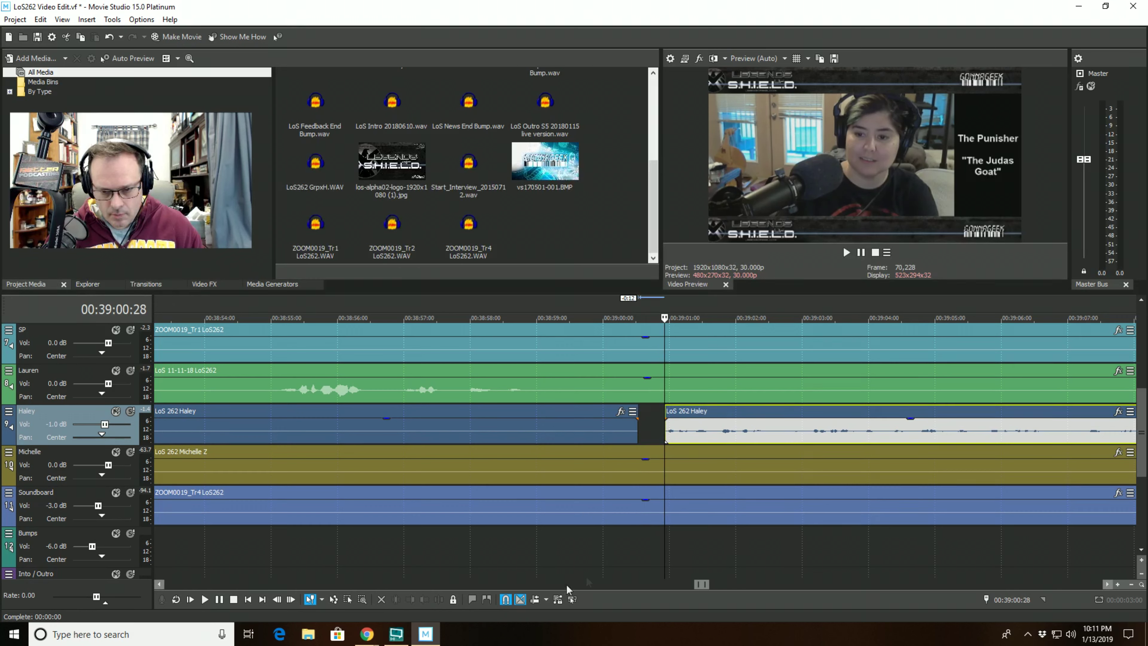
- Play the full mix from about 00:39:00, and replay the same passage with track 8 soloed
left_click(599, 575)
key("space")
scroll(597, 577, "down", 3)
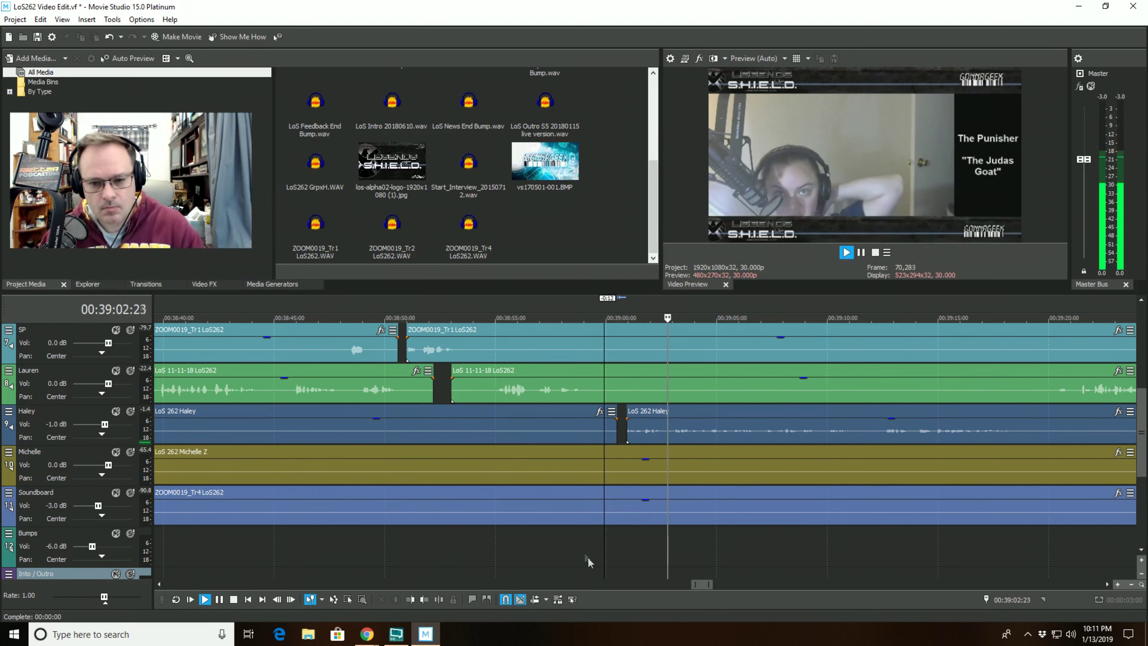
key("space")
left_click(131, 370)
key("space")
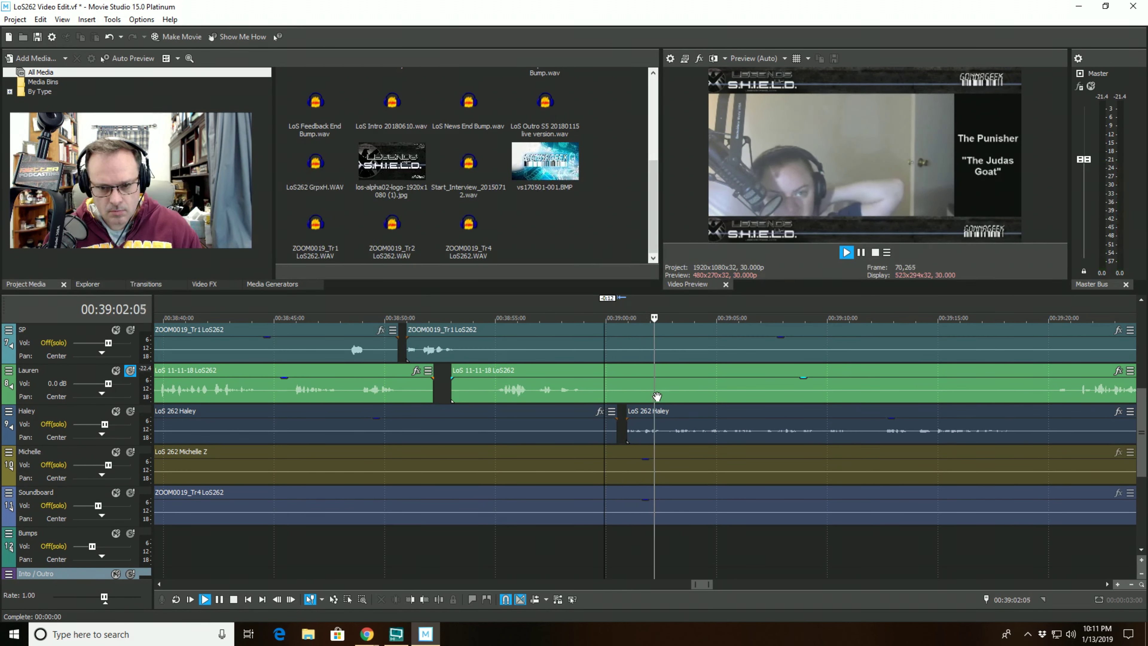
- Split the track 8 clip at 00:39:02:27 and trim the end of the preceding piece back to 00:39:00:01
left_click(670, 370)
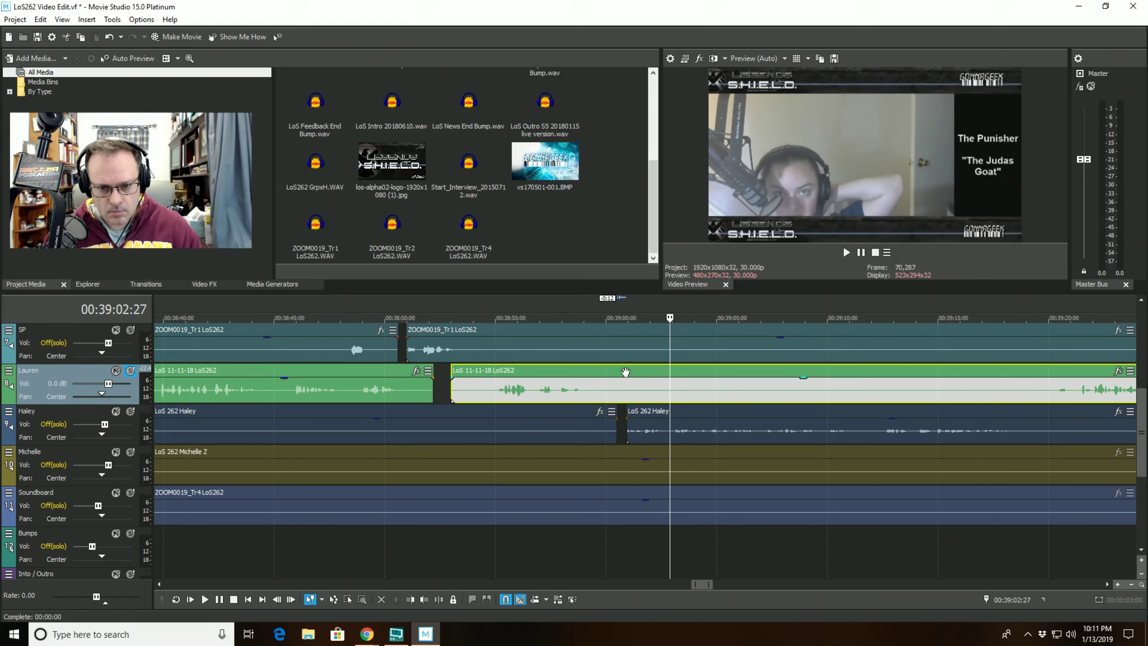
left_click(439, 599)
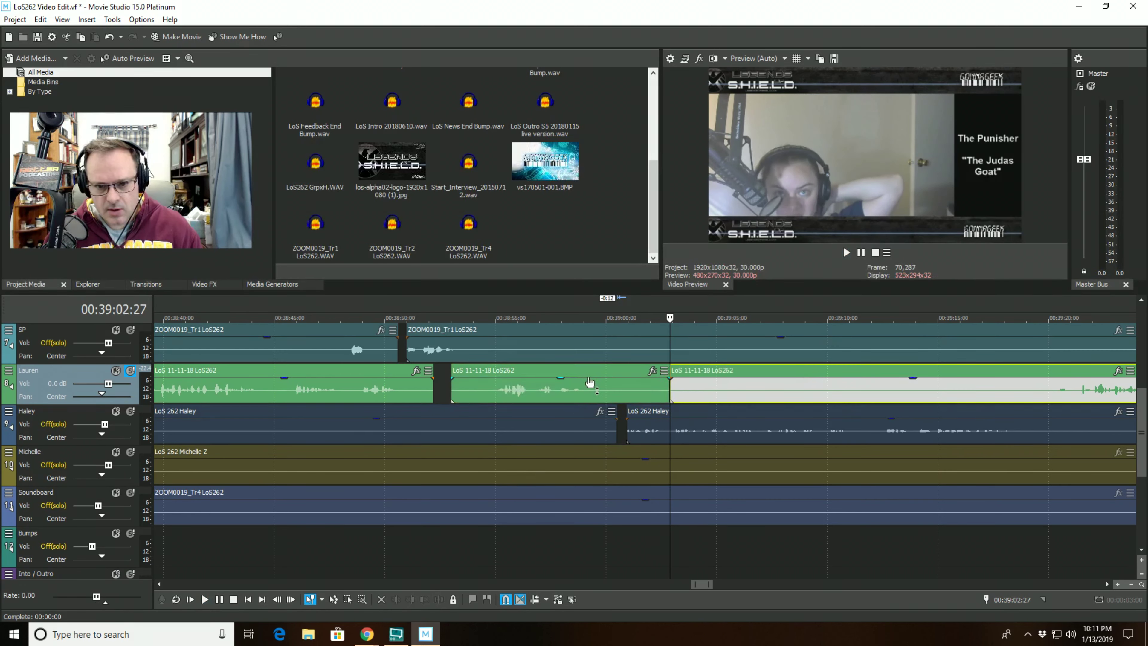
left_click(606, 370)
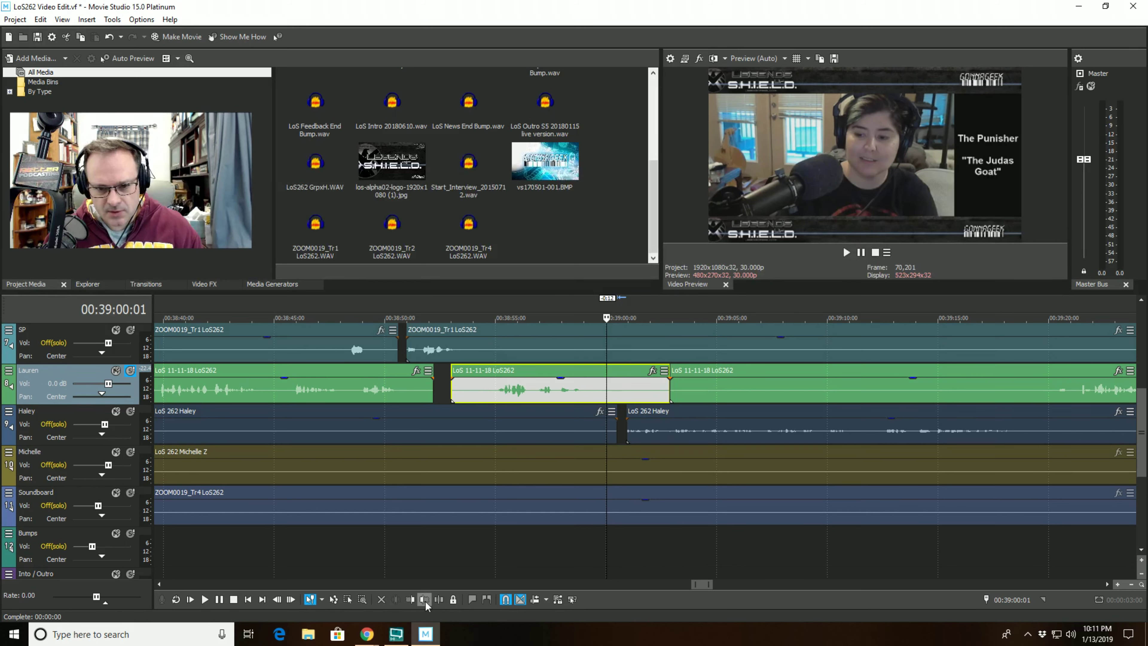
left_click(424, 600)
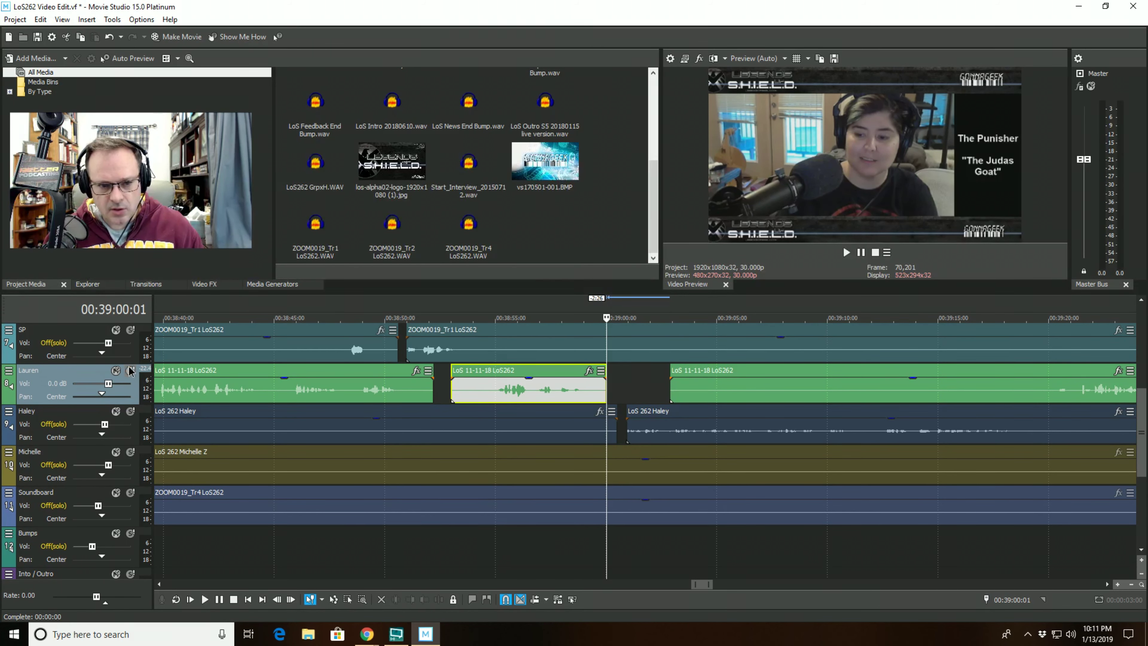
- Turn off the solo on track 8 and play the full mix from about 00:38:57 to about 00:39:23
left_click(130, 369)
left_click(549, 544)
key("space")
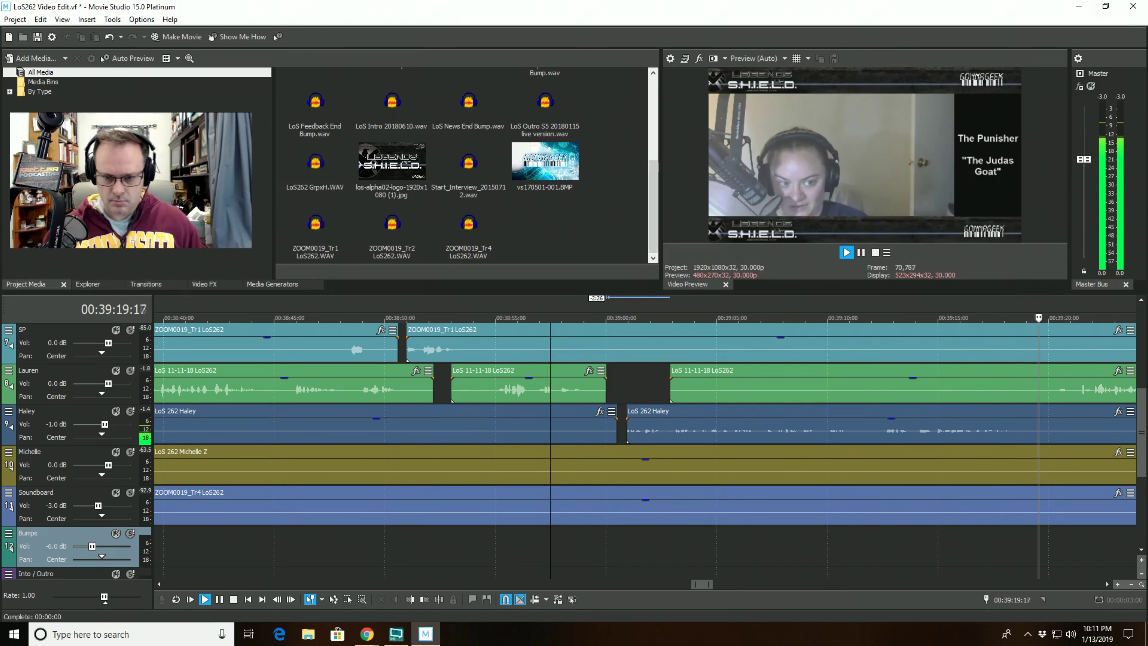
- Split the track 9 clip at 00:39:20:29 and trim the start of the following piece to 00:39:25:16
scroll(903, 400, "up", 3)
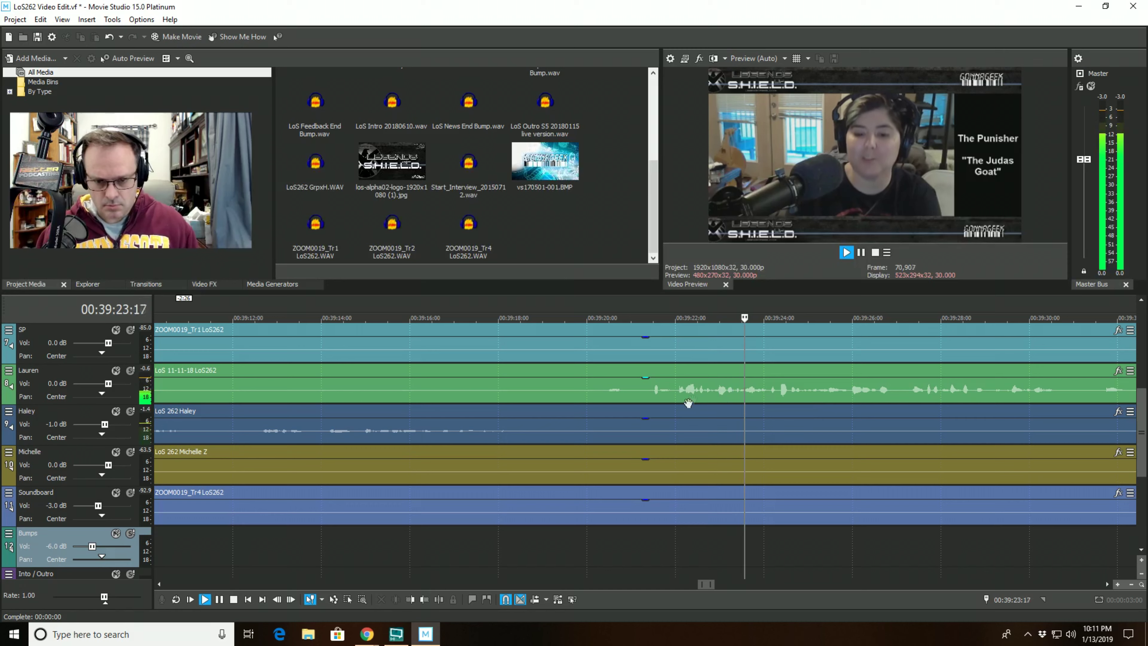
left_click(628, 415)
key("space")
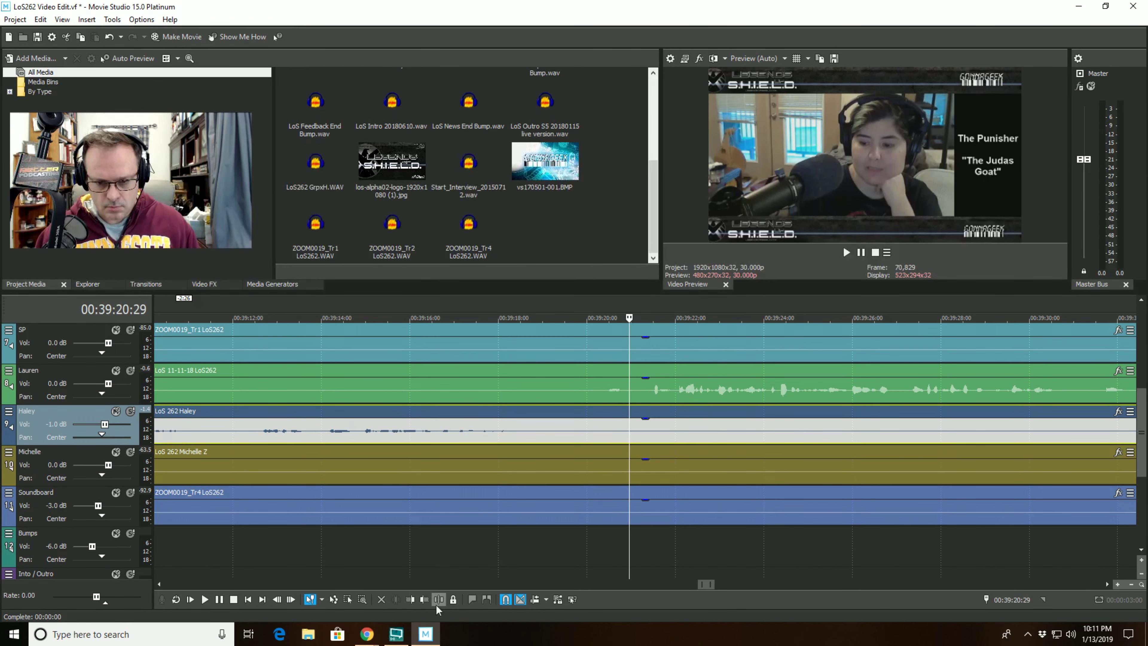
left_click(438, 601)
left_click(832, 414)
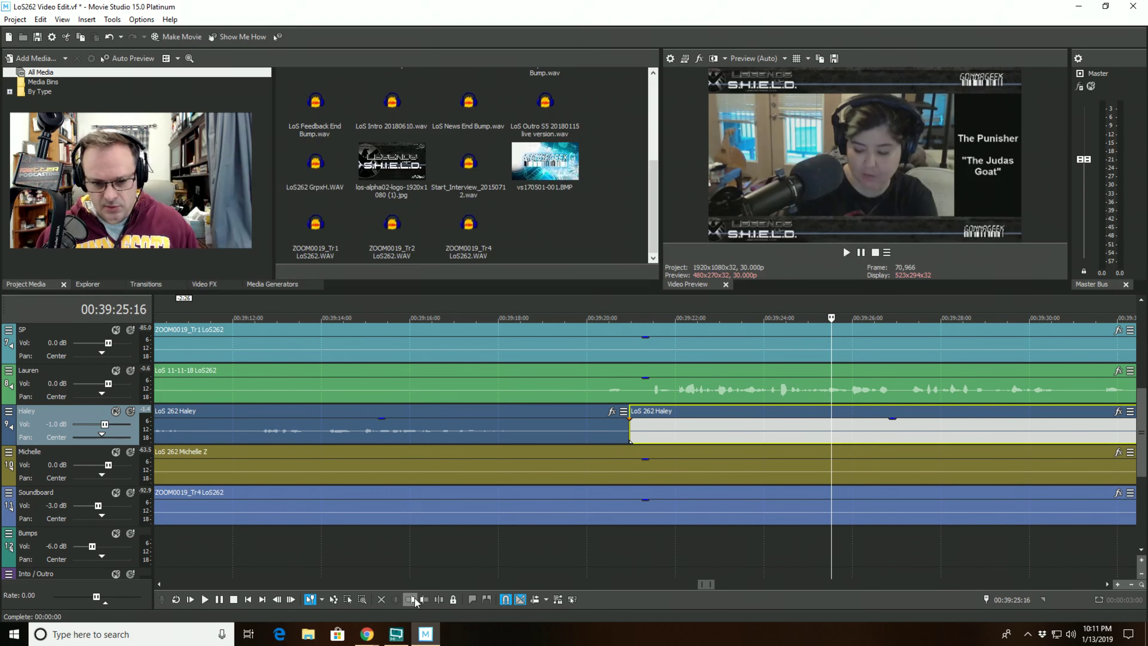
left_click(417, 601)
- Play the full mix from about 00:39:20 to about 00:39:37, past the new gap in track 9
left_click(576, 548)
key("space")
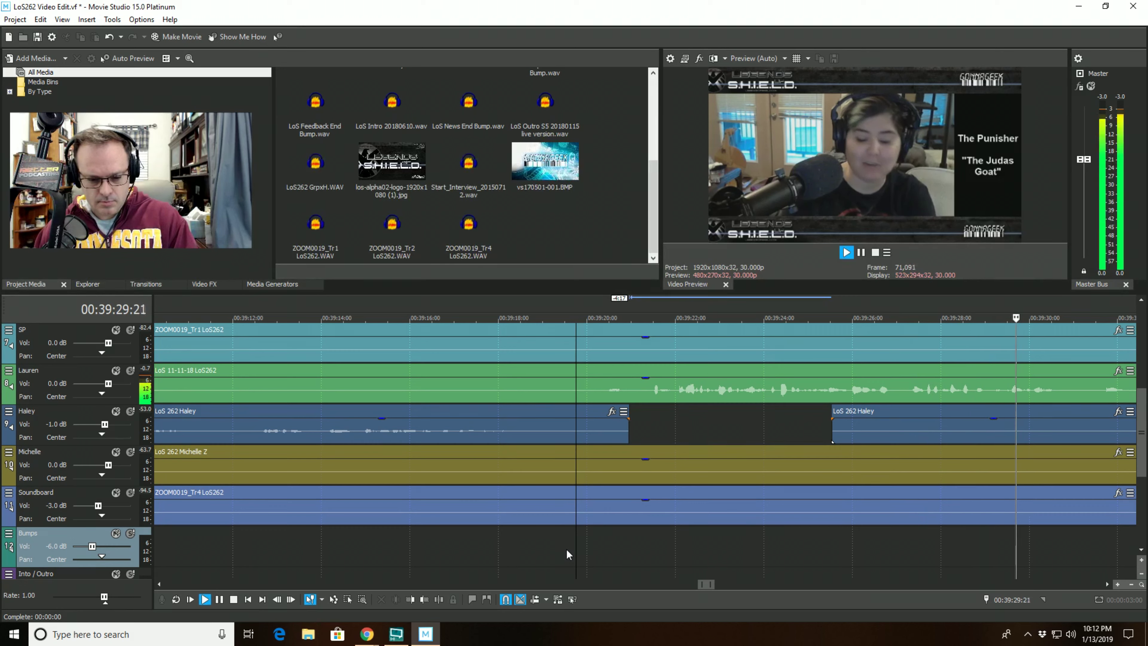
scroll(821, 450, "down", 3)
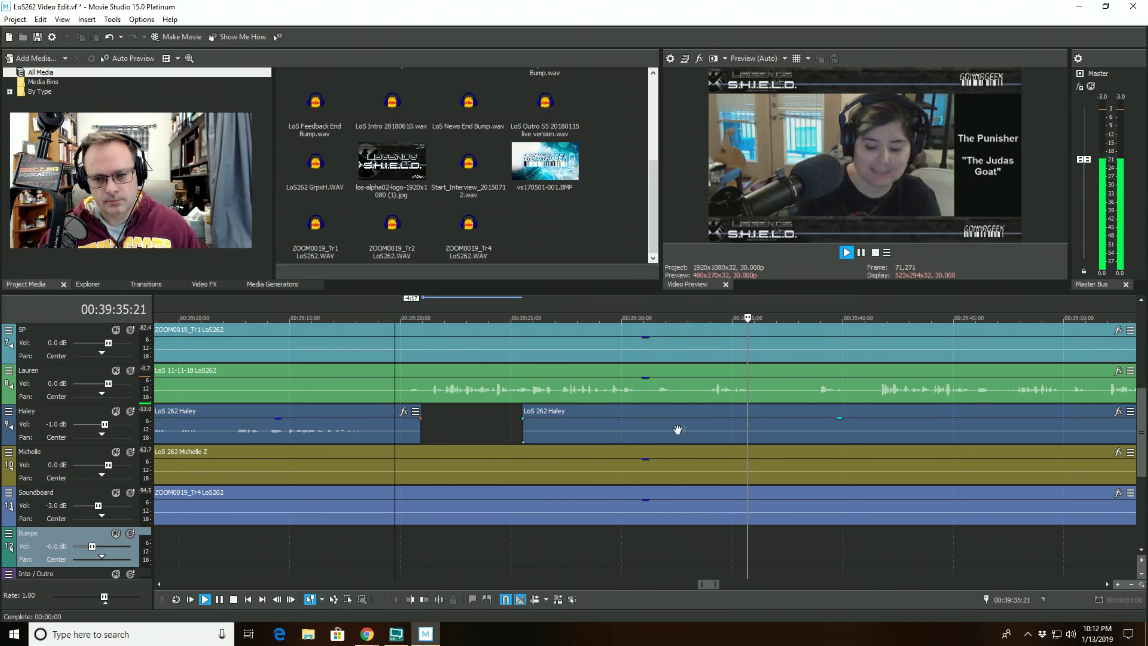
scroll(666, 432, "down", 2)
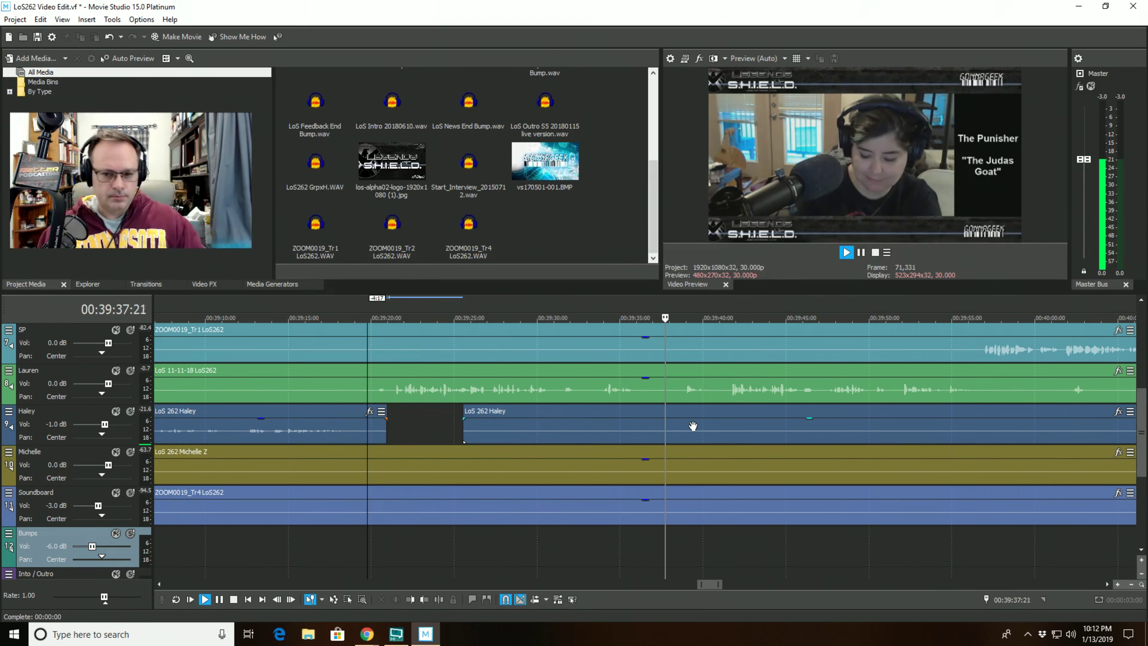
- Solo track 8, replay it from 00:39:34:24 to check for stray noise, and turn its solo off again
left_click(130, 371)
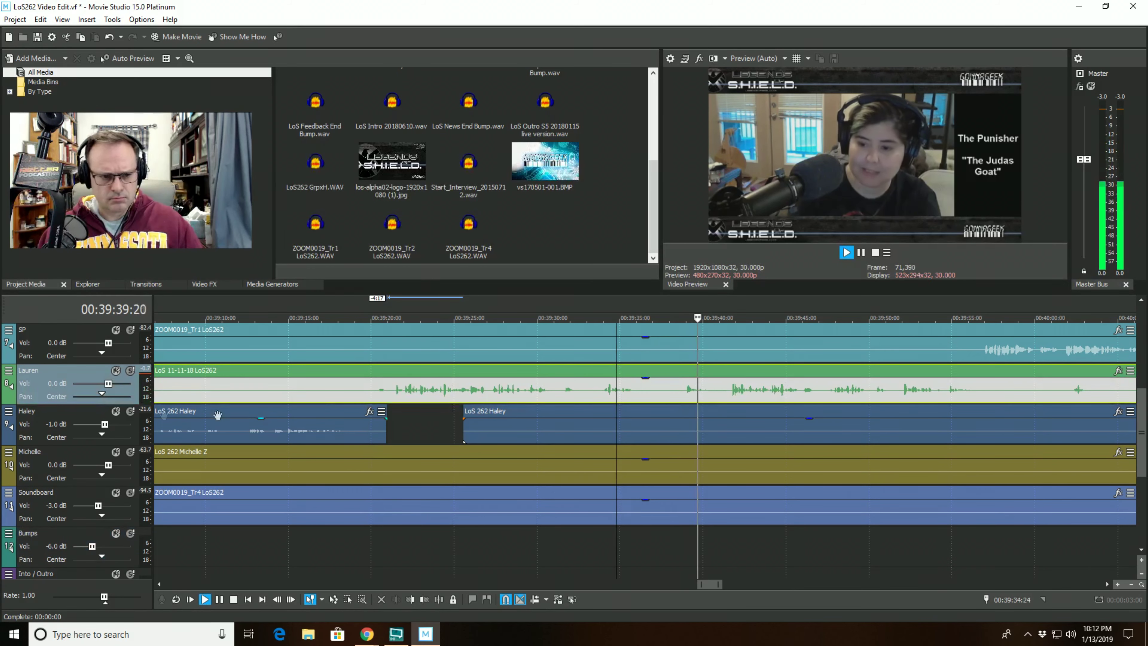
key("space")
key("space")
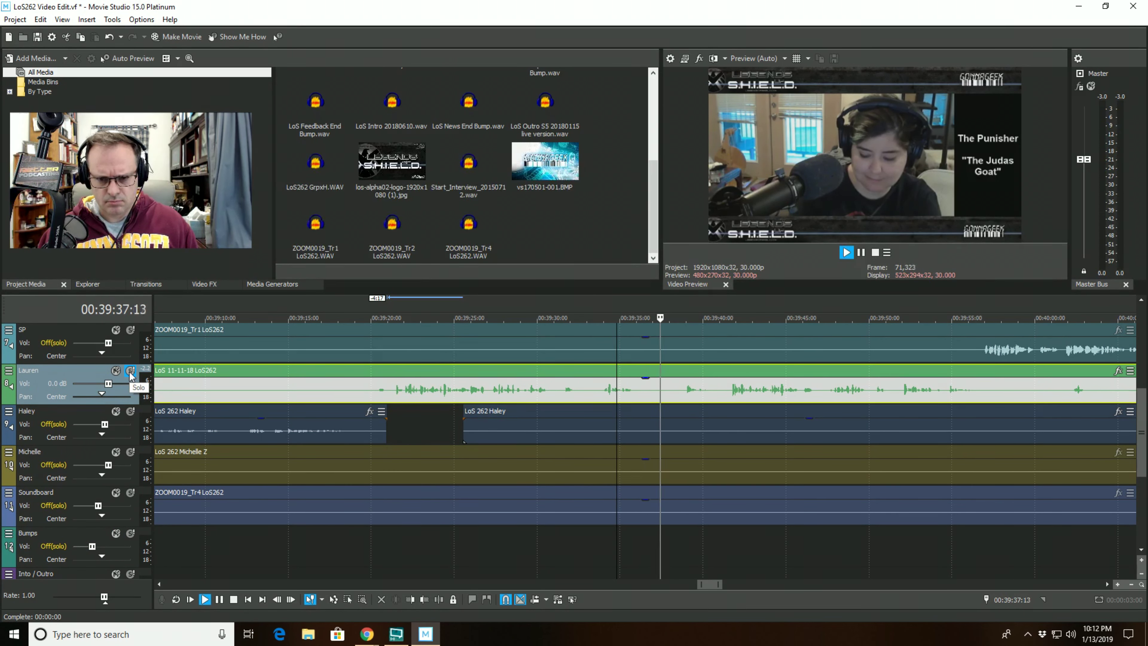
key("space")
left_click(130, 370)
- Solo track 9, replay it from 00:39:34:24 to check for stray noise, and turn its solo off again
left_click(130, 411)
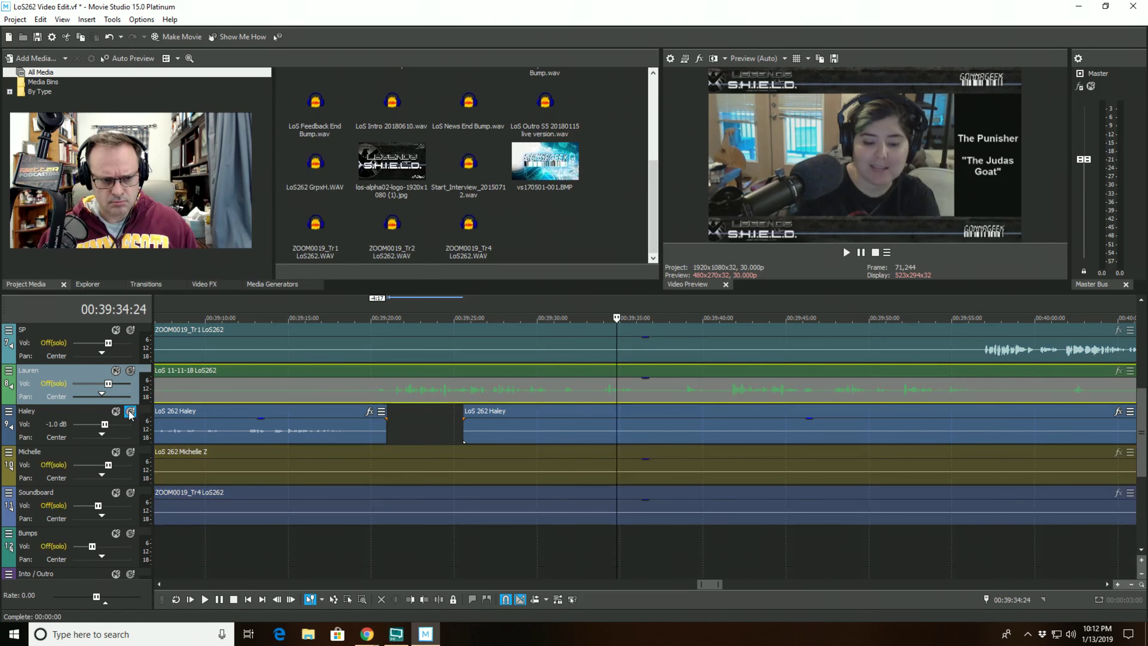
key("space")
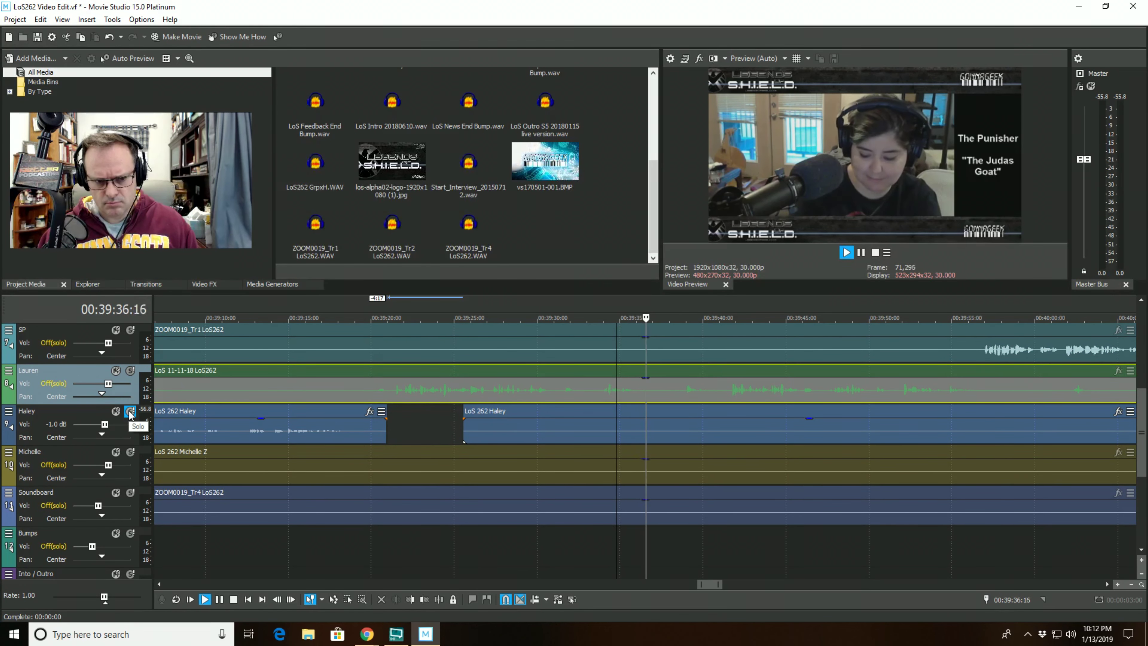
key("space")
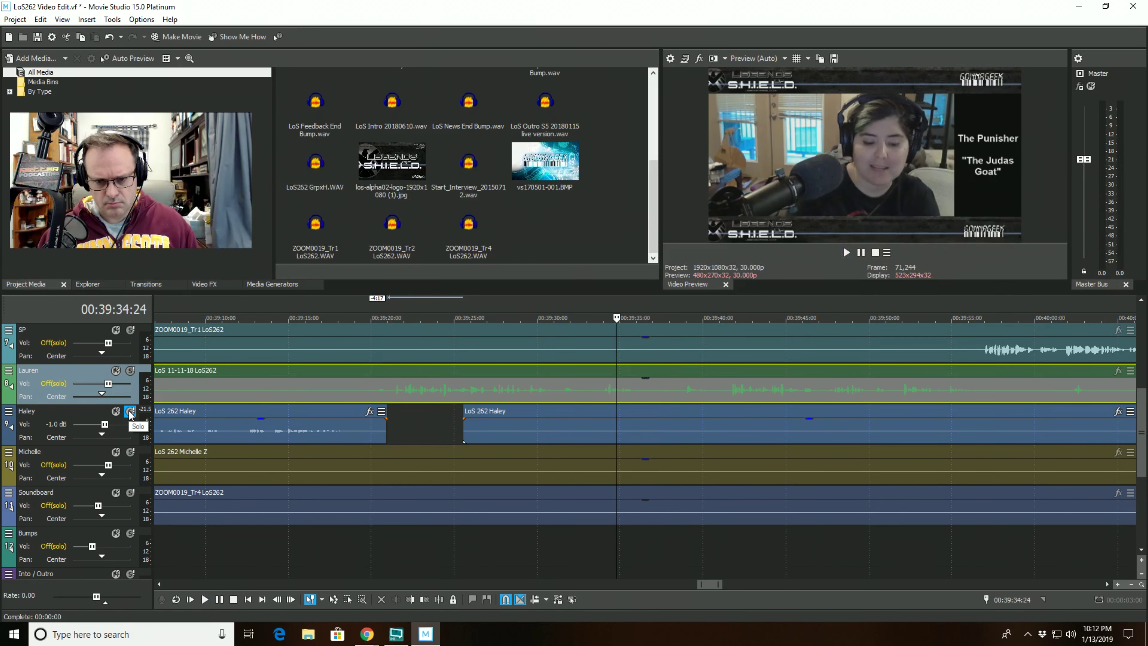
left_click(130, 411)
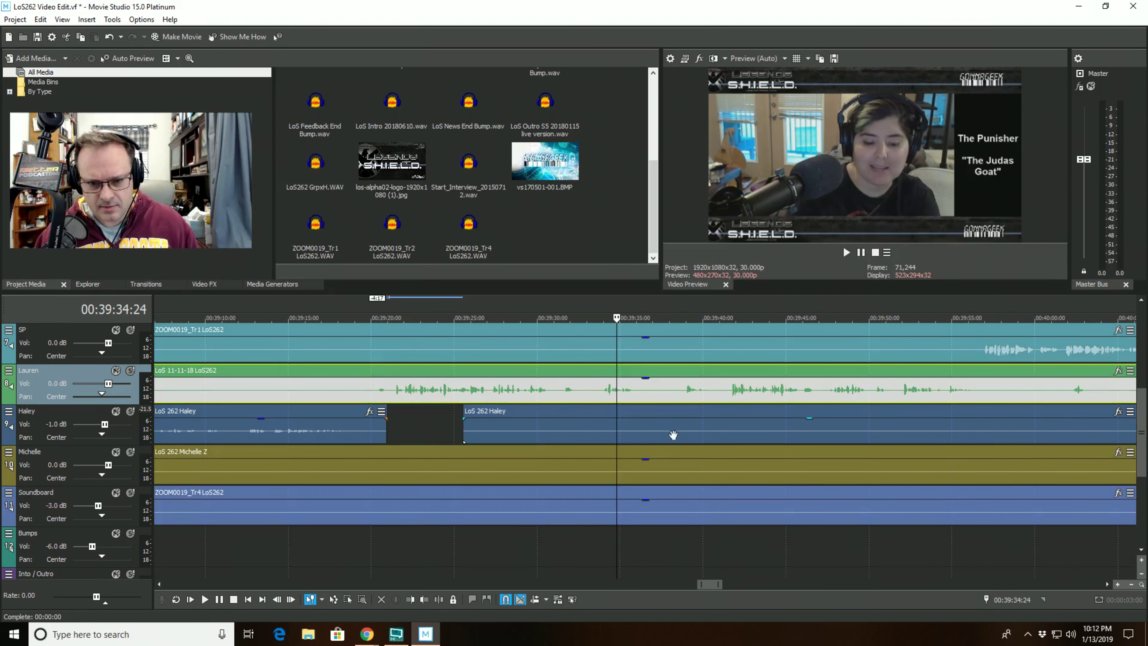
- Split the track 9 clip at 00:39:34:22 and trim the start of the following piece to 00:39:39:20
left_click(616, 427)
left_click(439, 599)
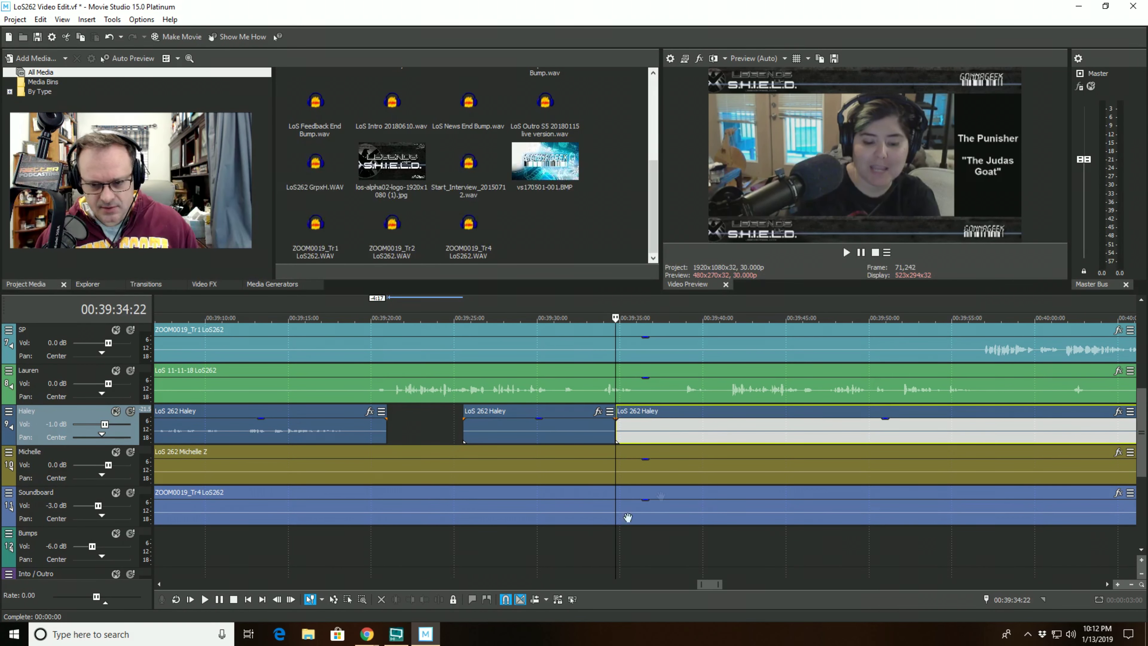
left_click(698, 417)
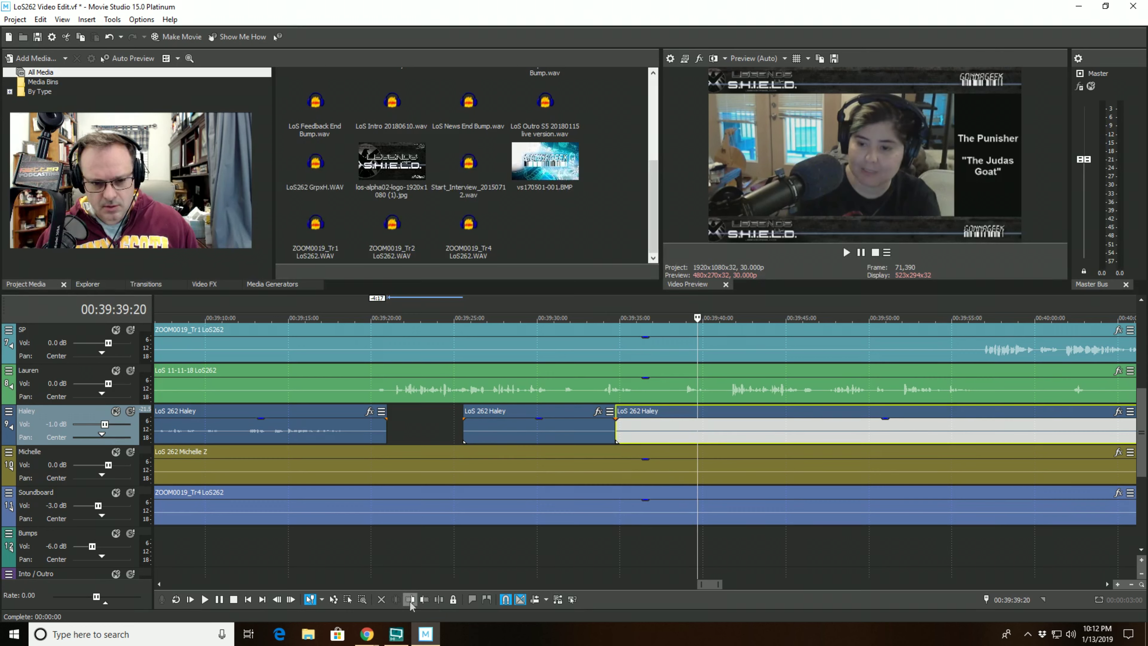
left_click(410, 599)
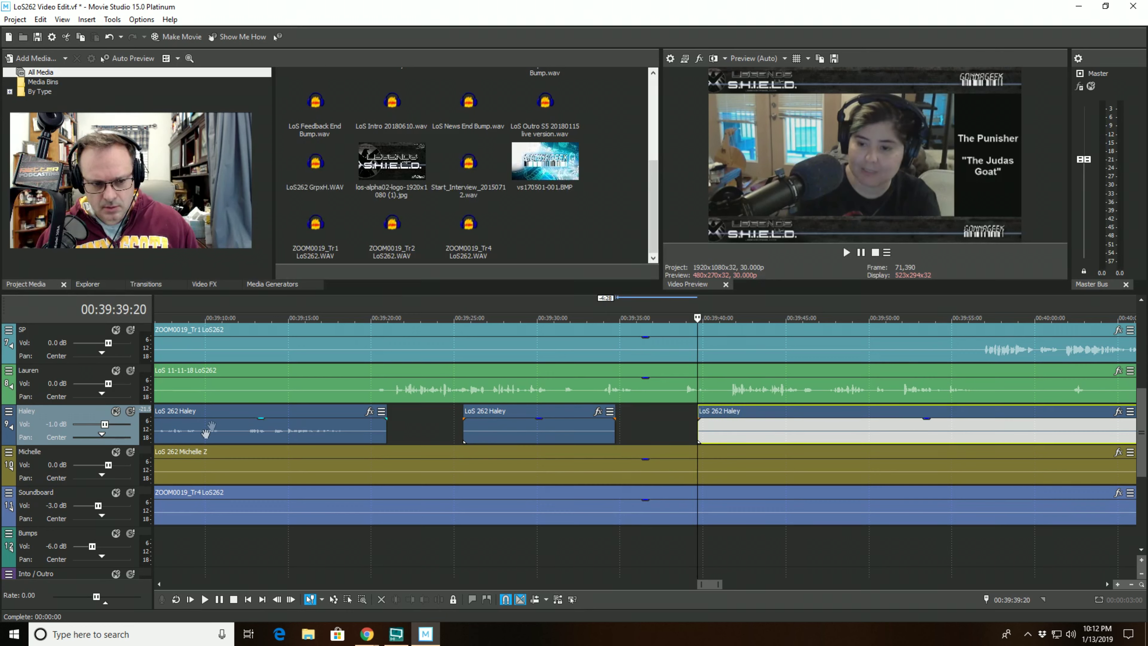
- Play the full mix from about 00:39:32 to about 00:40:01, across the newest gap in track 9
left_click(579, 549)
key("space")
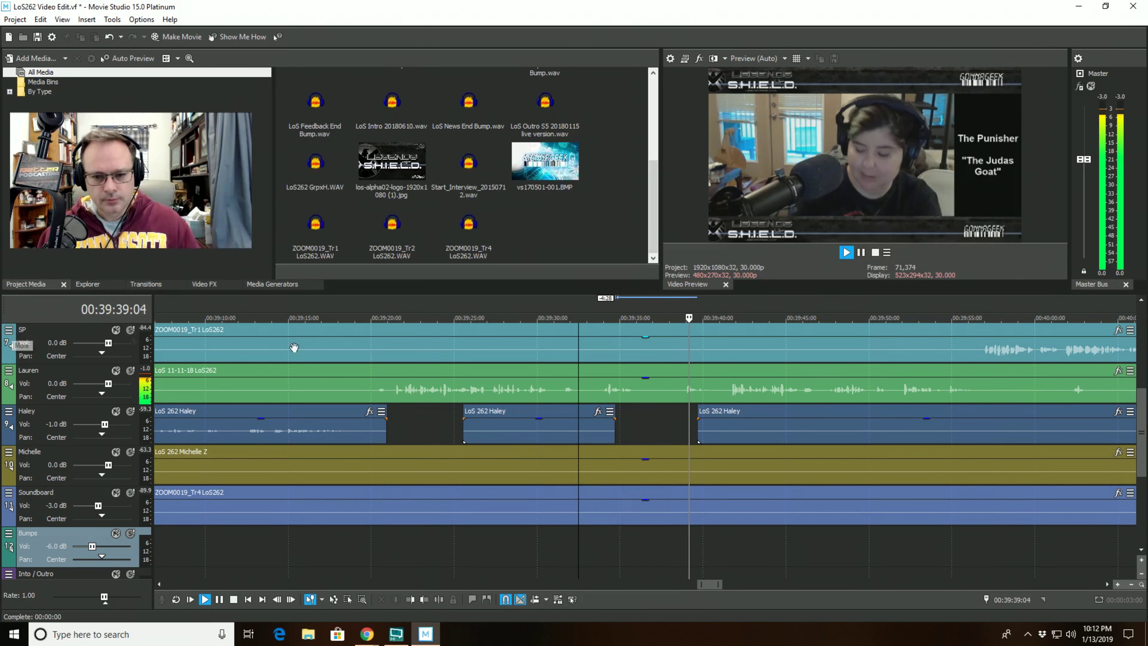
scroll(577, 453, "down", 2)
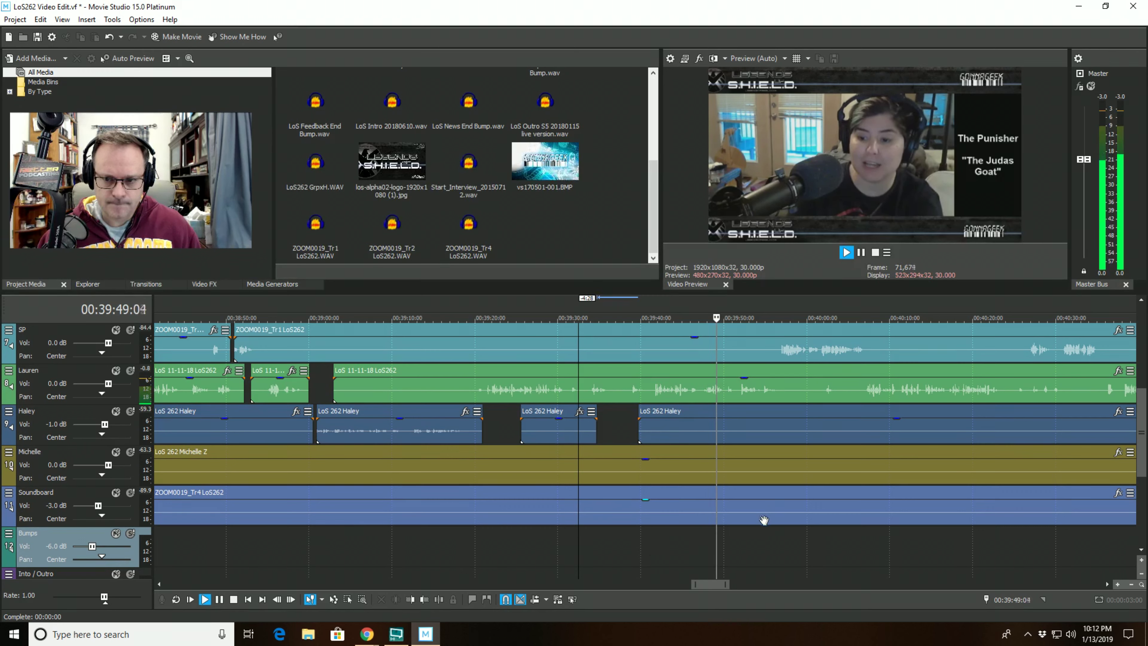
scroll(781, 546, "up", 2)
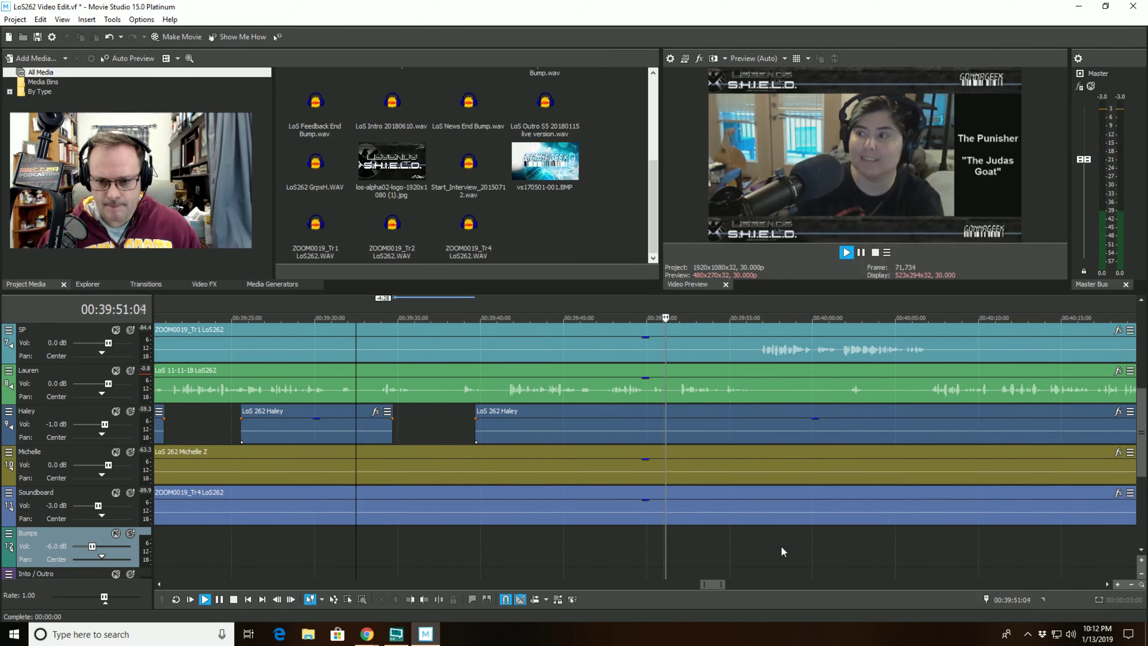
scroll(781, 546, "down", 2)
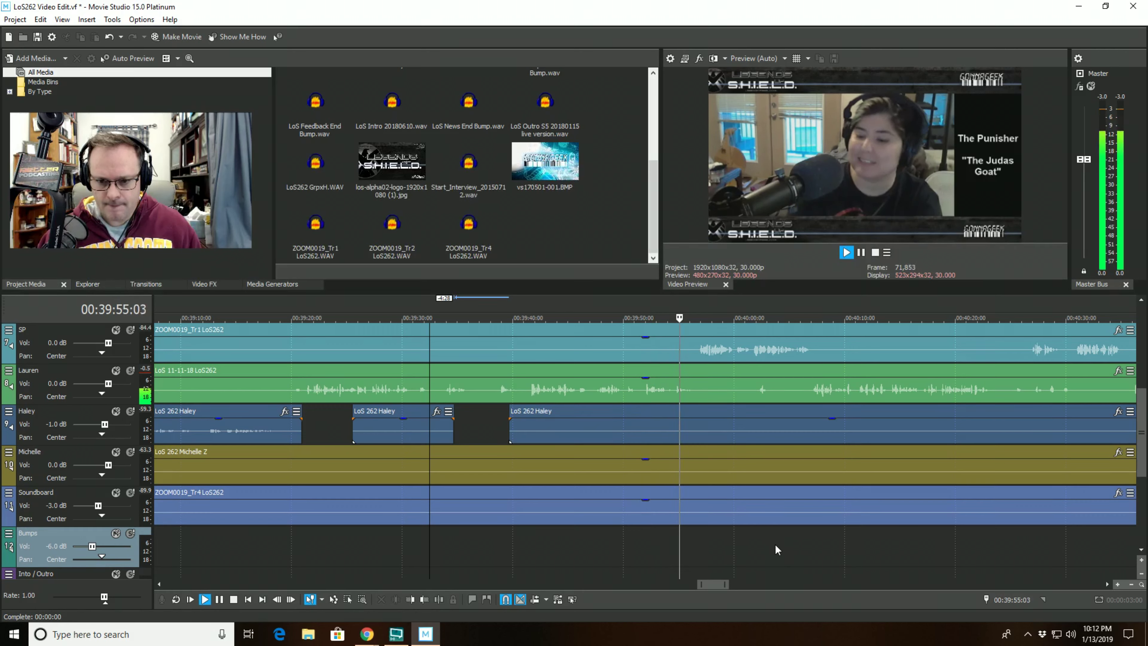
scroll(776, 546, "up", 2)
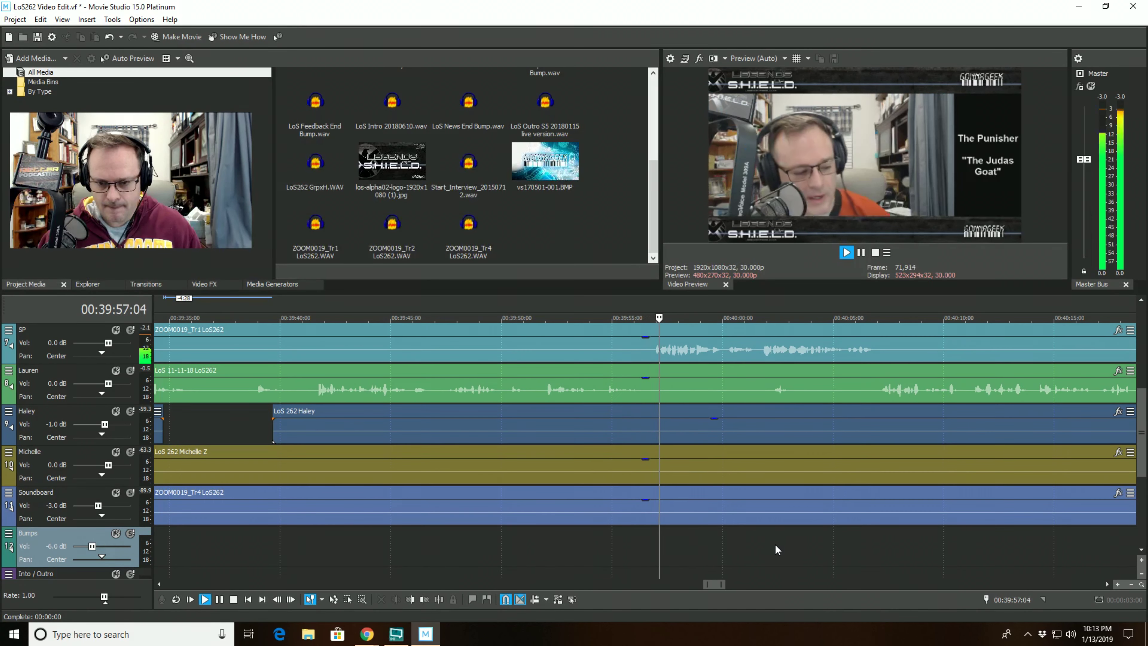
scroll(775, 544, "down", 1)
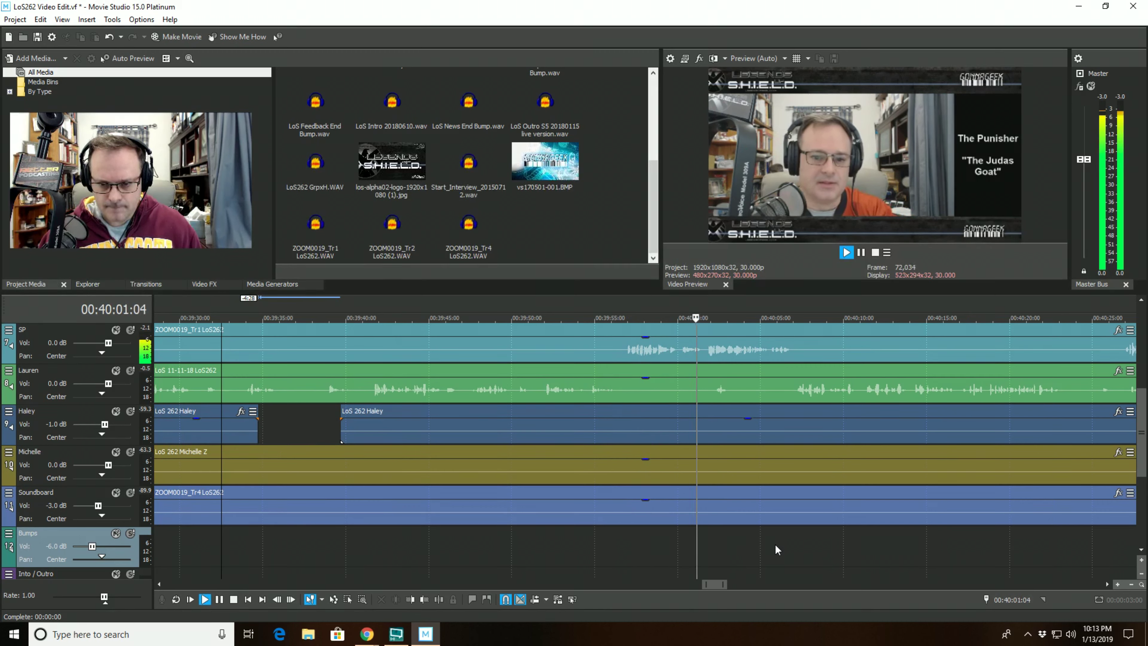
- Solo track 7, replay it from 00:39:59:01 to check for stray noise, and turn its solo off again
left_click(585, 344)
key("space")
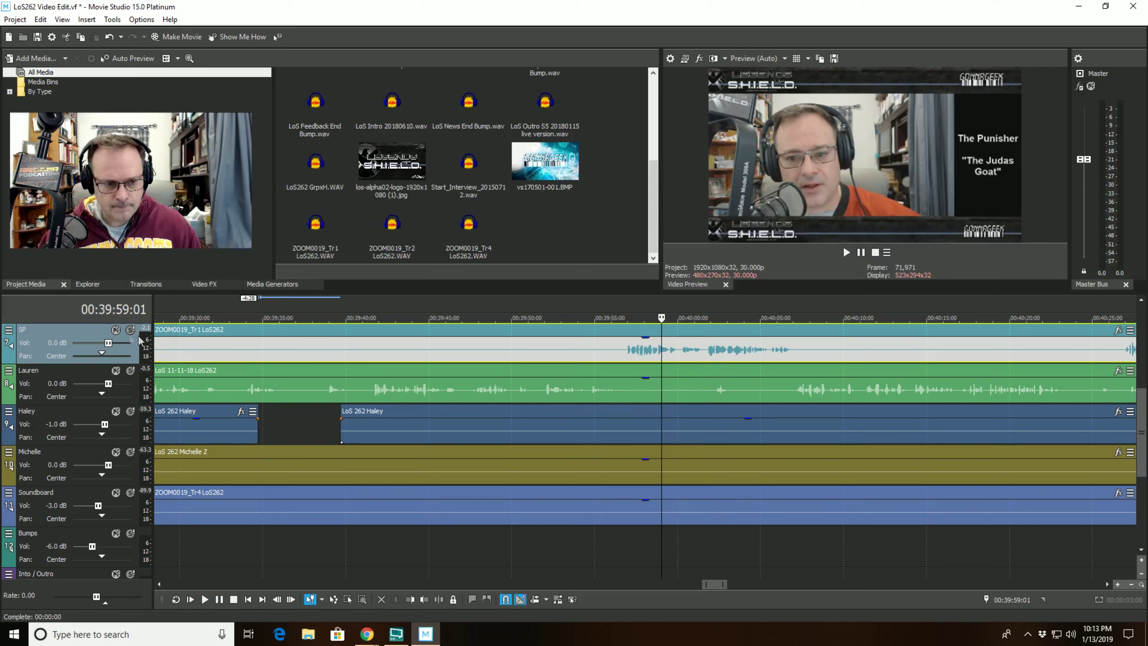
left_click(130, 330)
key("space")
scroll(258, 388, "up", 3)
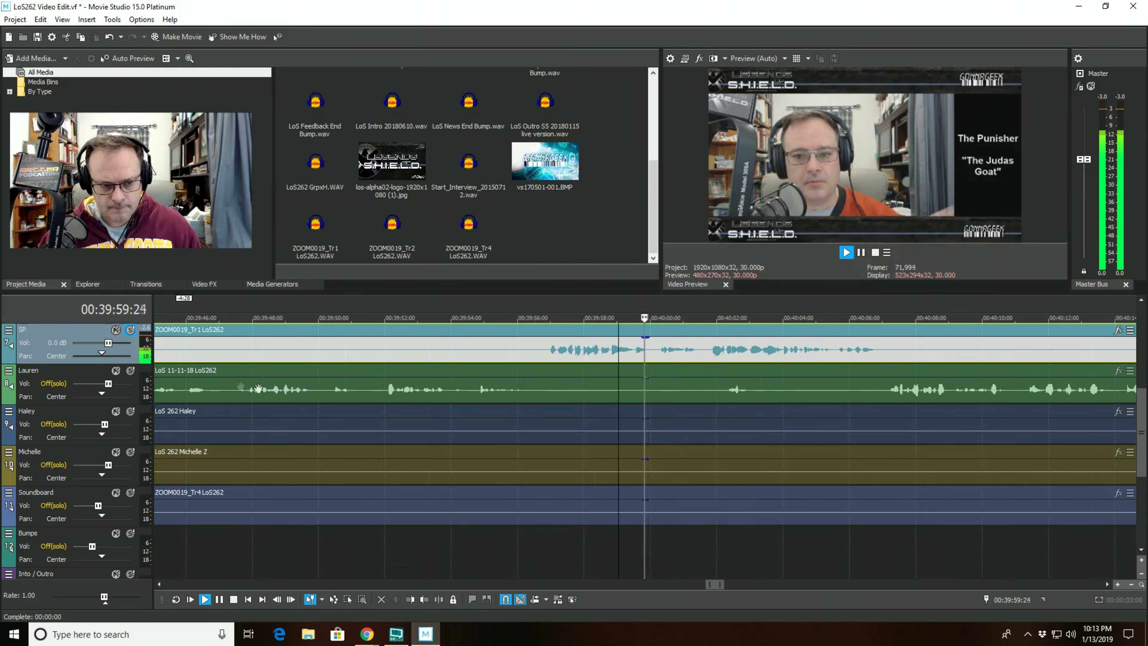
left_click(130, 329)
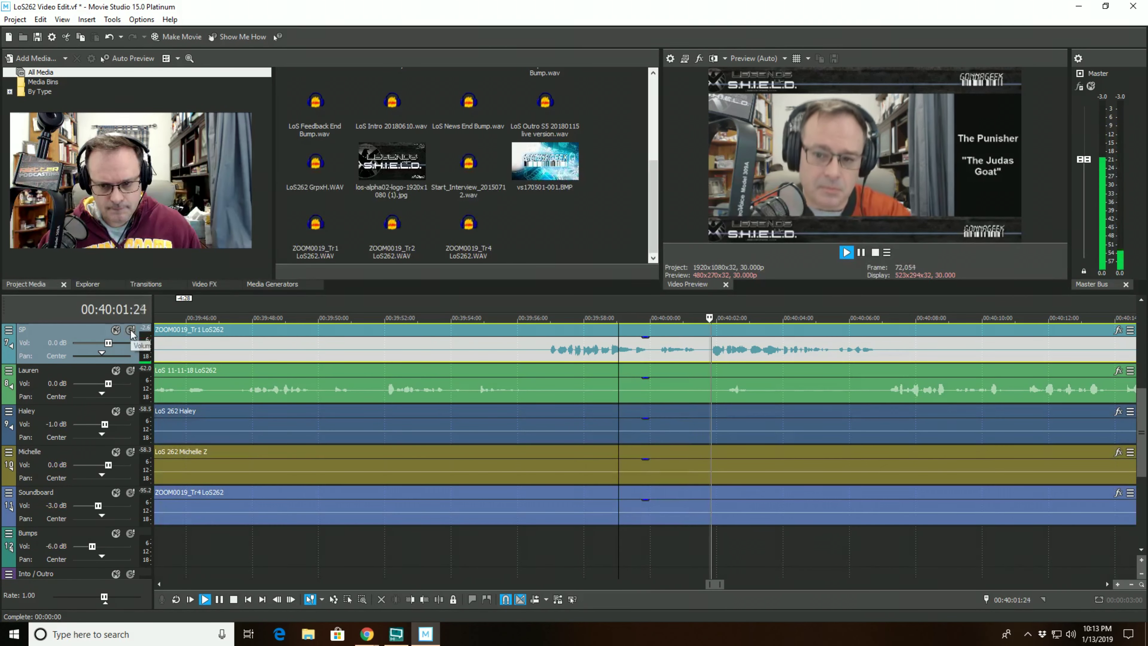
- Split the track 8 clip at 00:40:01:21 and trim the start of the following piece to 00:40:03:17
left_click(708, 389)
scroll(500, 584, "down", 2)
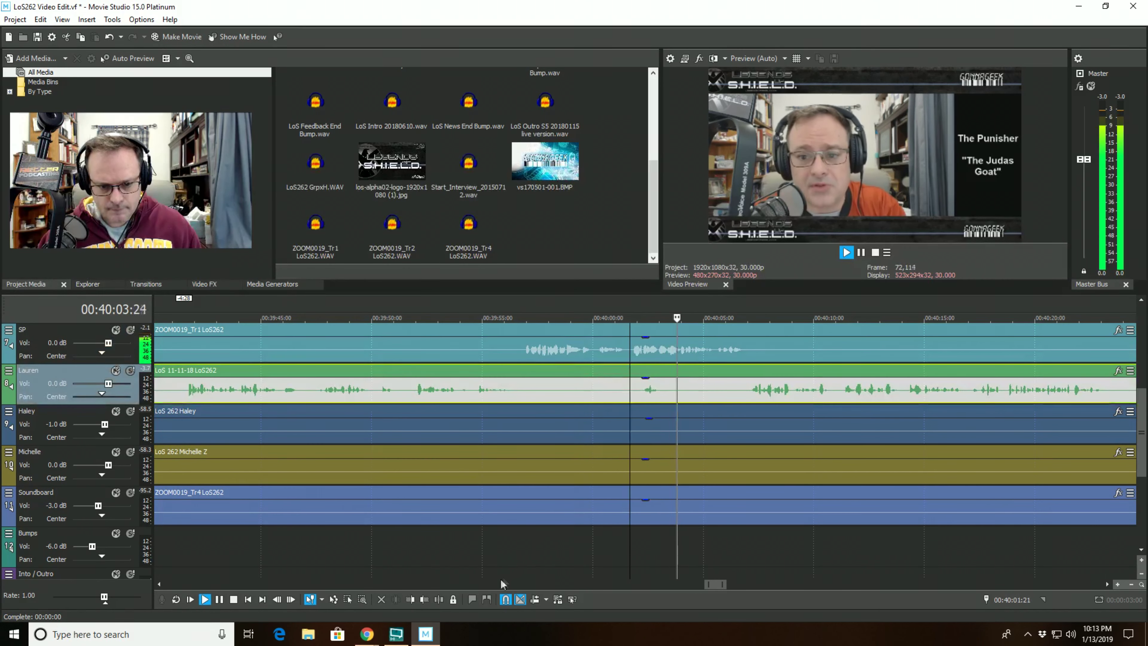
left_click(439, 600)
left_click(667, 382)
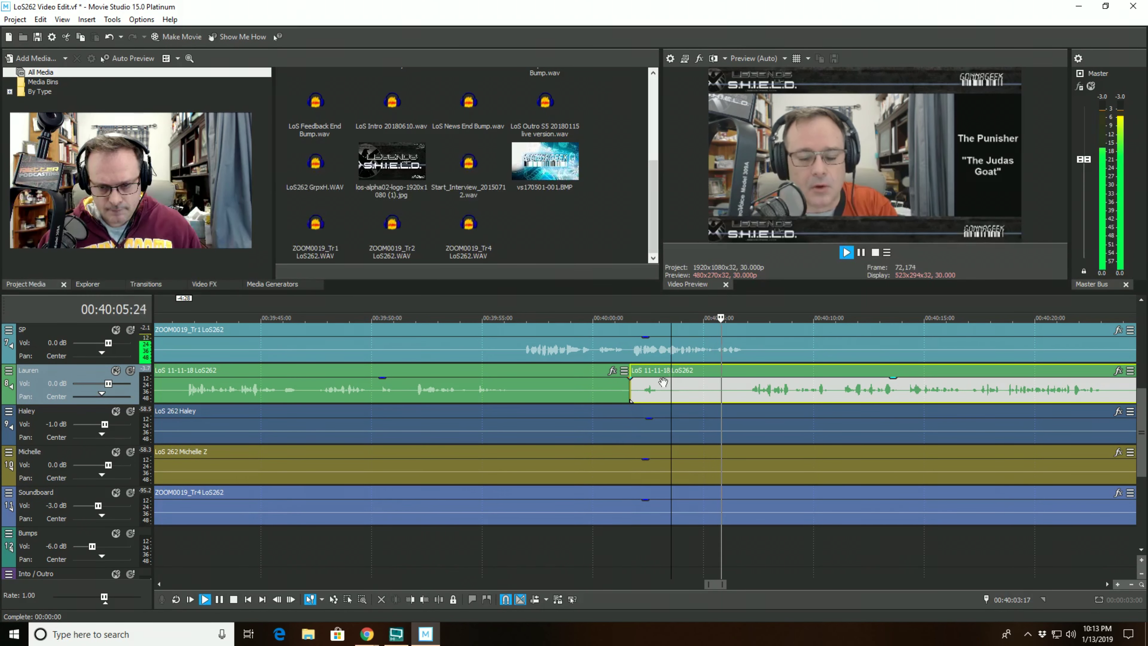
left_click(410, 600)
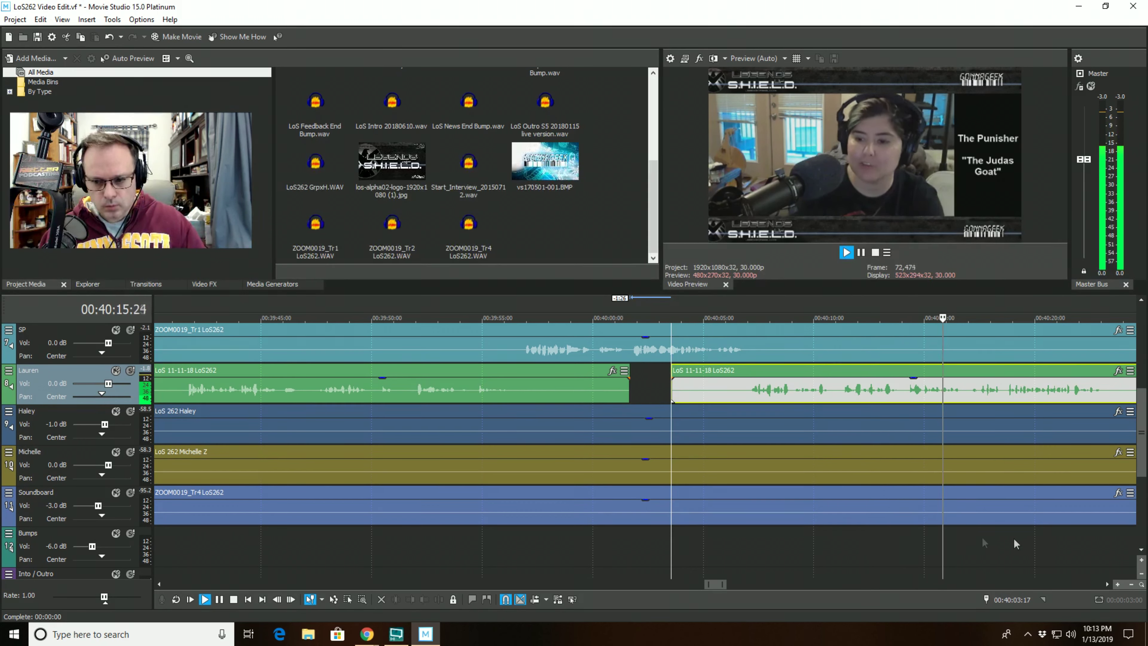
- Solo track 7, replay it from 00:40:17:03 to check for stray noise, and turn its solo off again
scroll(1013, 537, "down", 2)
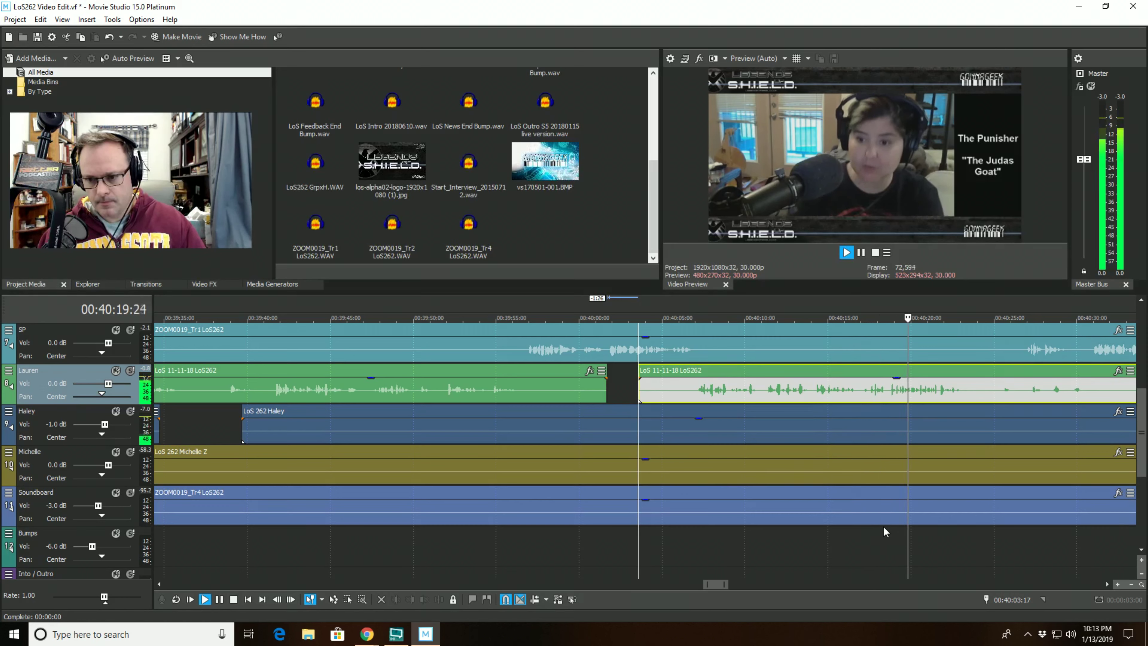
left_click(872, 372)
key("space")
left_click(862, 372)
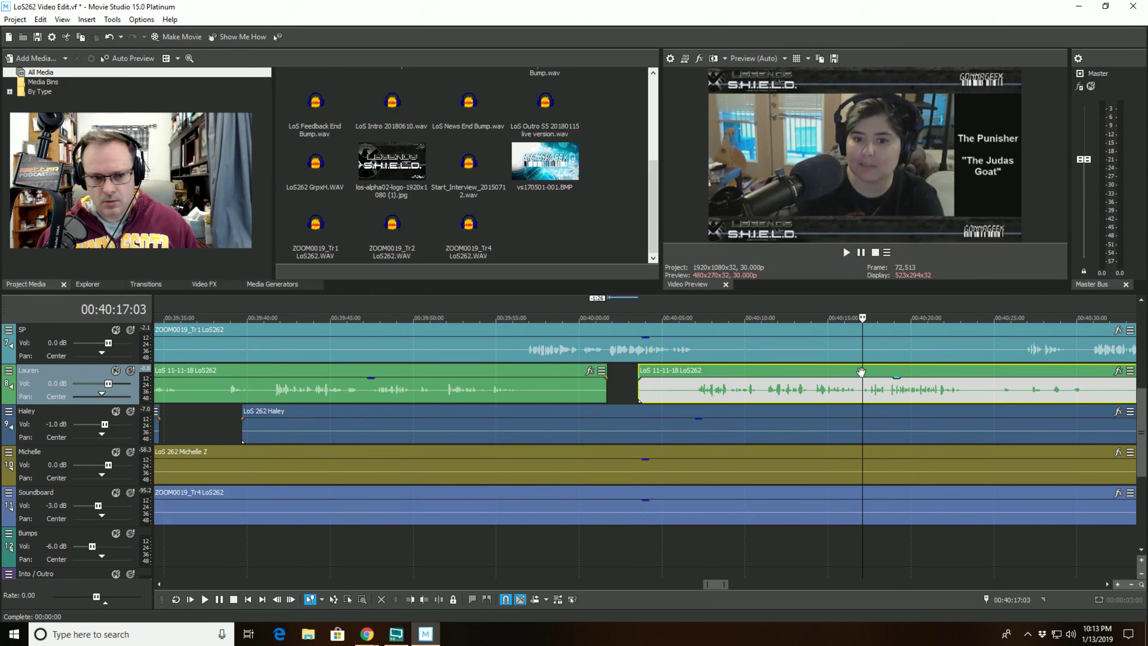
left_click(130, 330)
key("space")
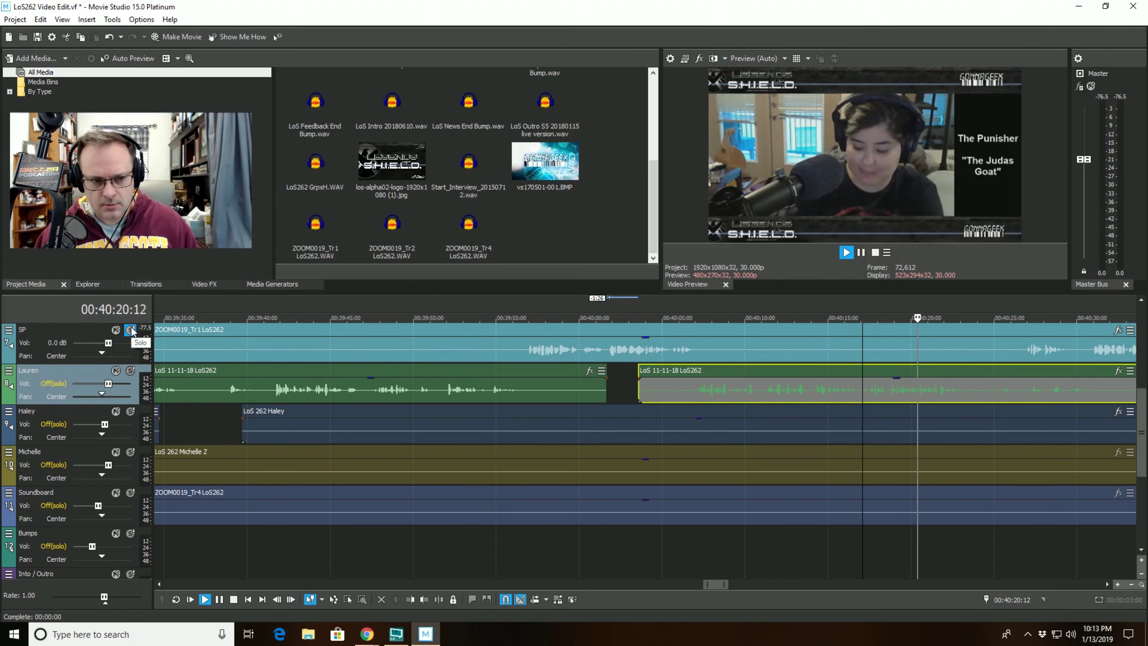
key("space")
left_click(130, 329)
- Replay from 00:40:17:03 with only track 8 soloed and again with only track 9 soloed to trace the stray noise
left_click(130, 370)
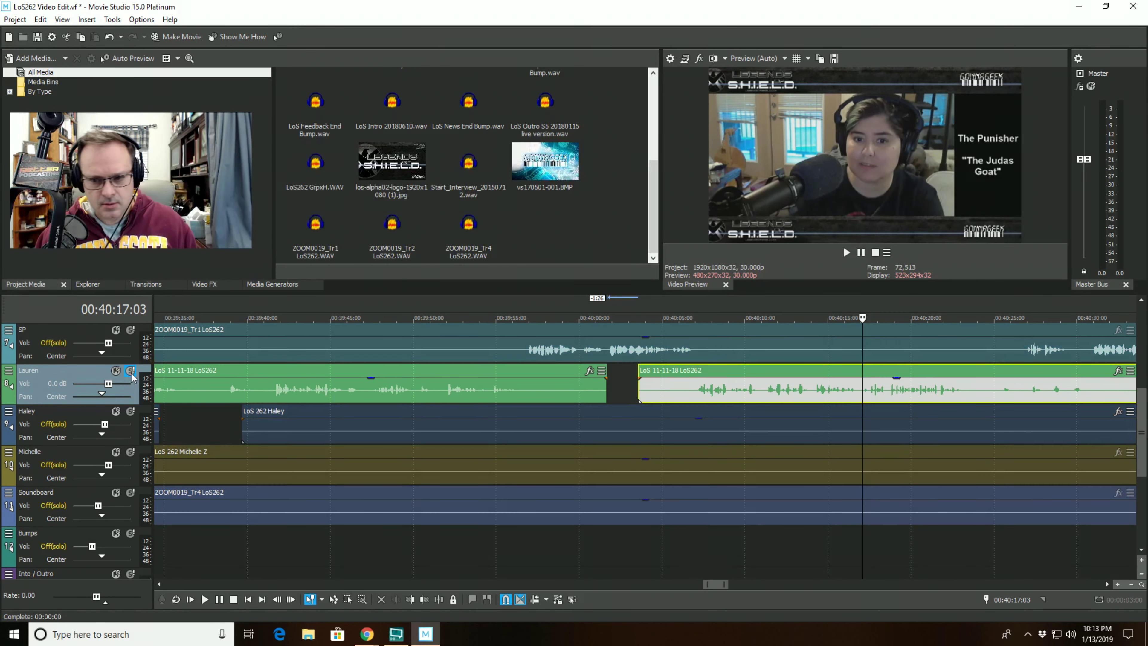
key("space")
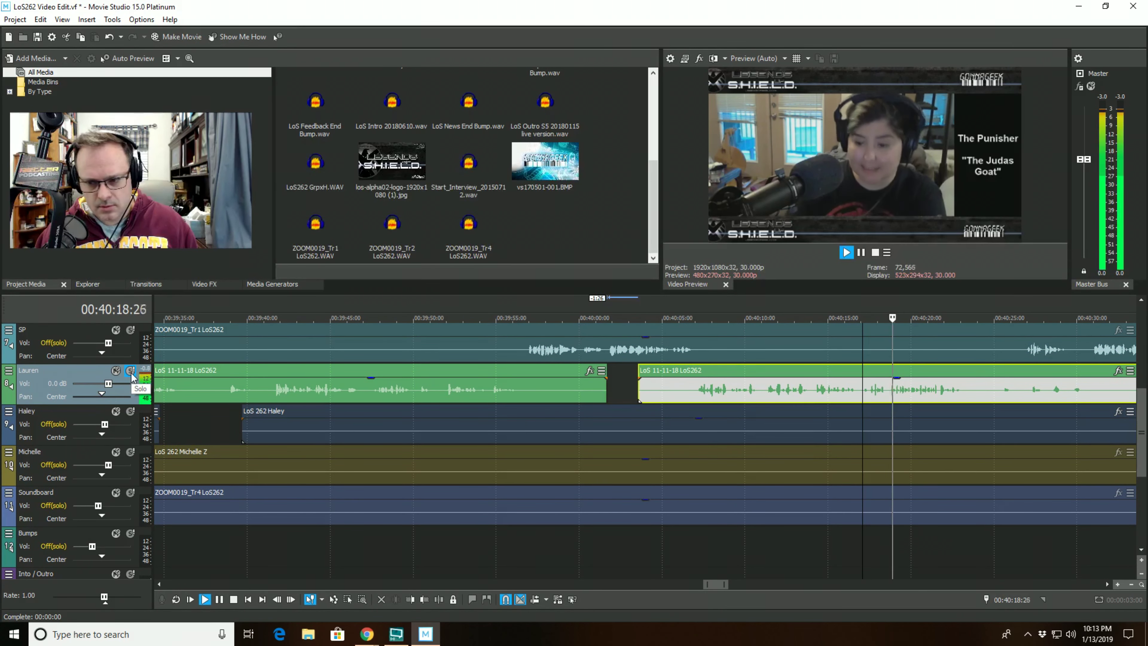
key("space")
left_click(130, 370)
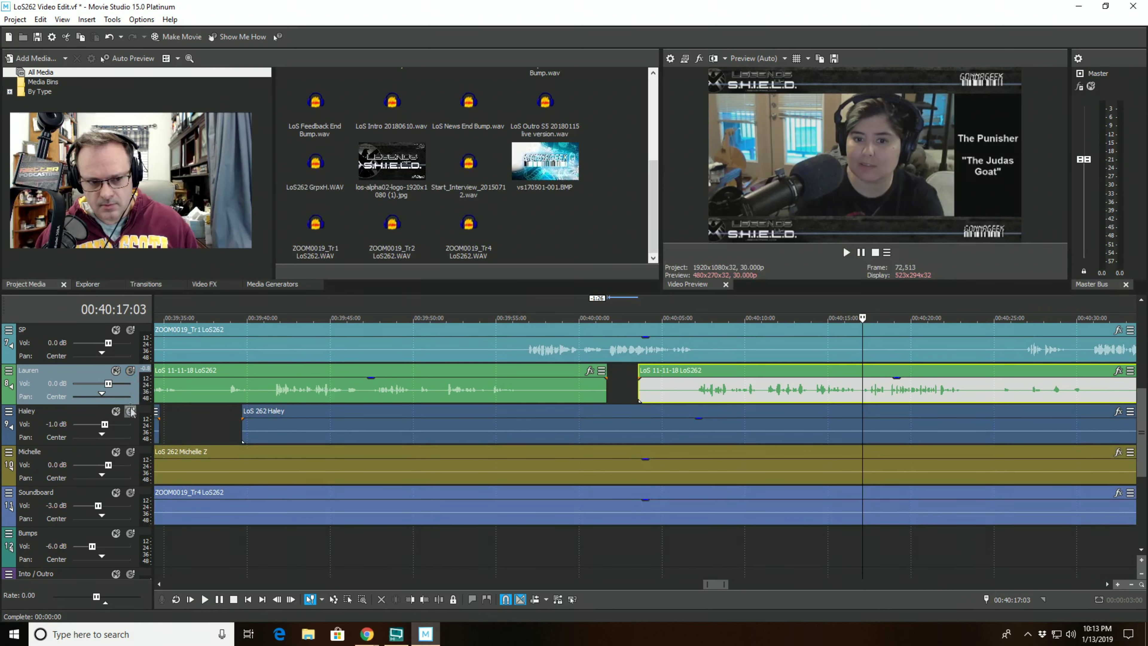
left_click(130, 411)
key("space")
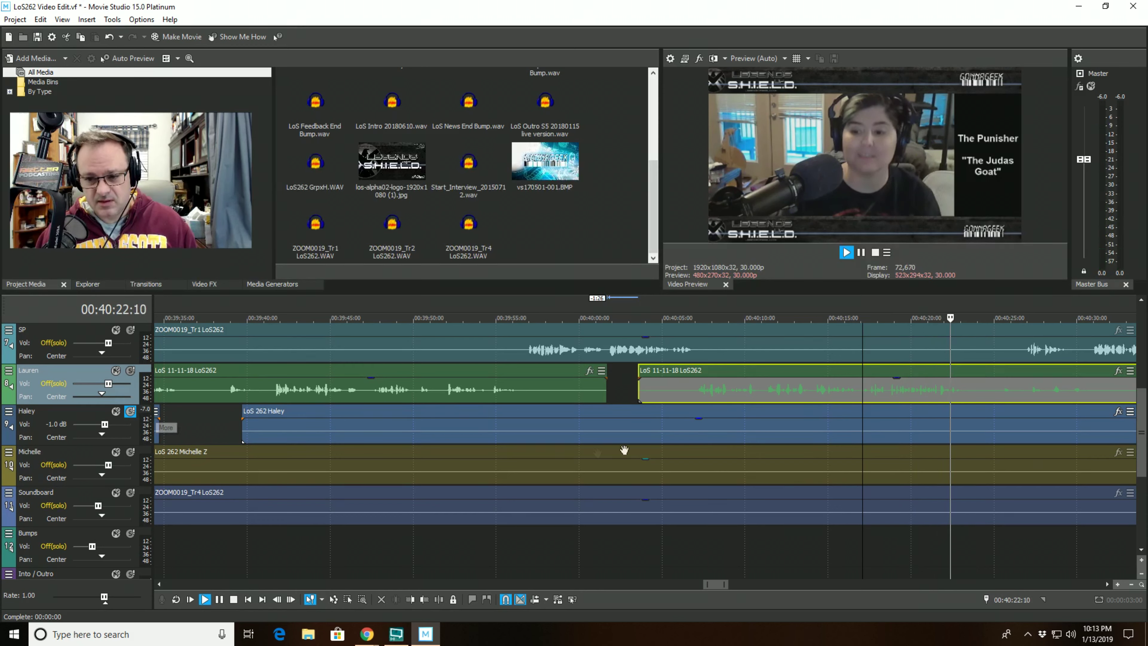
- Split the track 9 clip at 00:40:14:10 and trim the start of the following piece to 00:40:24:06
left_click(817, 412)
key("space")
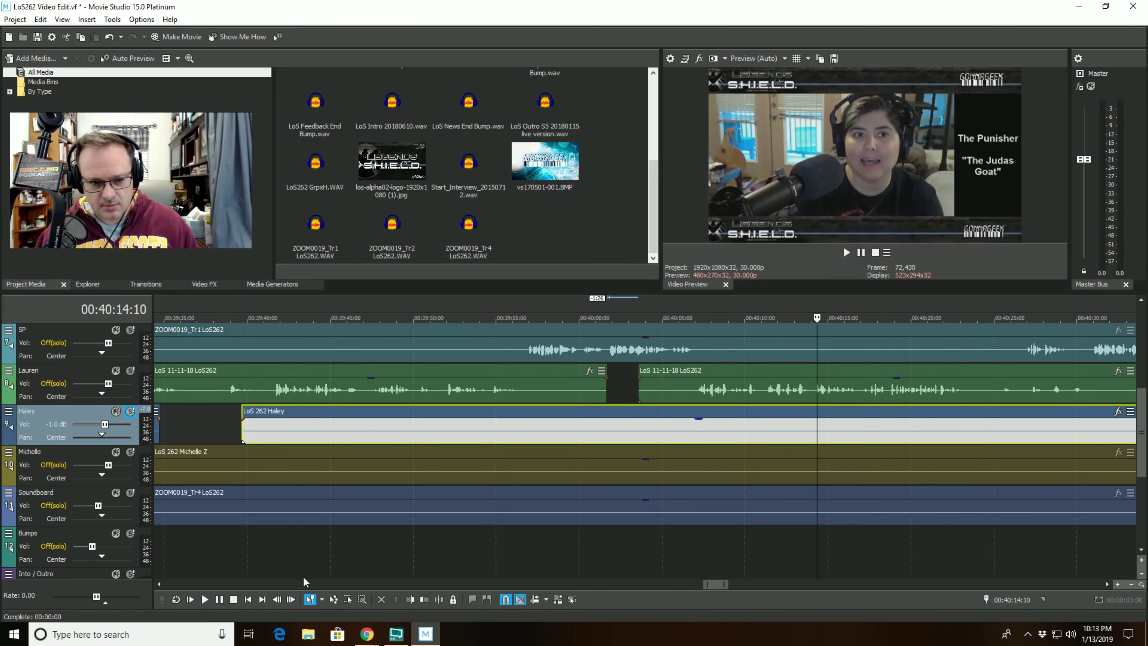
left_click(438, 600)
key("space")
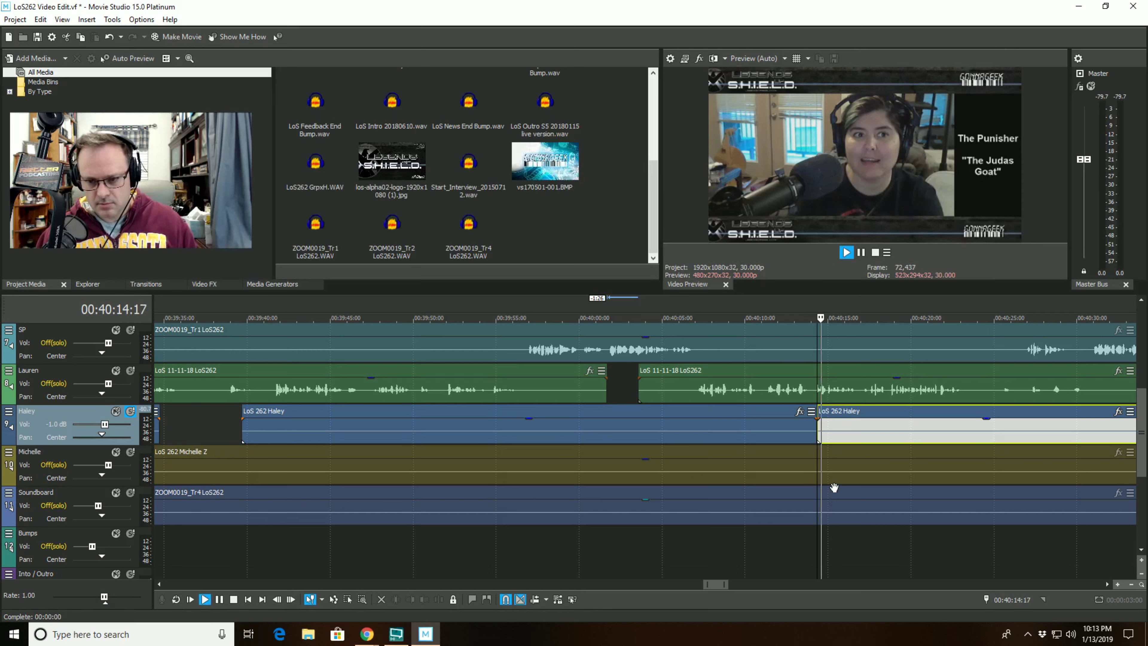
scroll(833, 488, "down", 2)
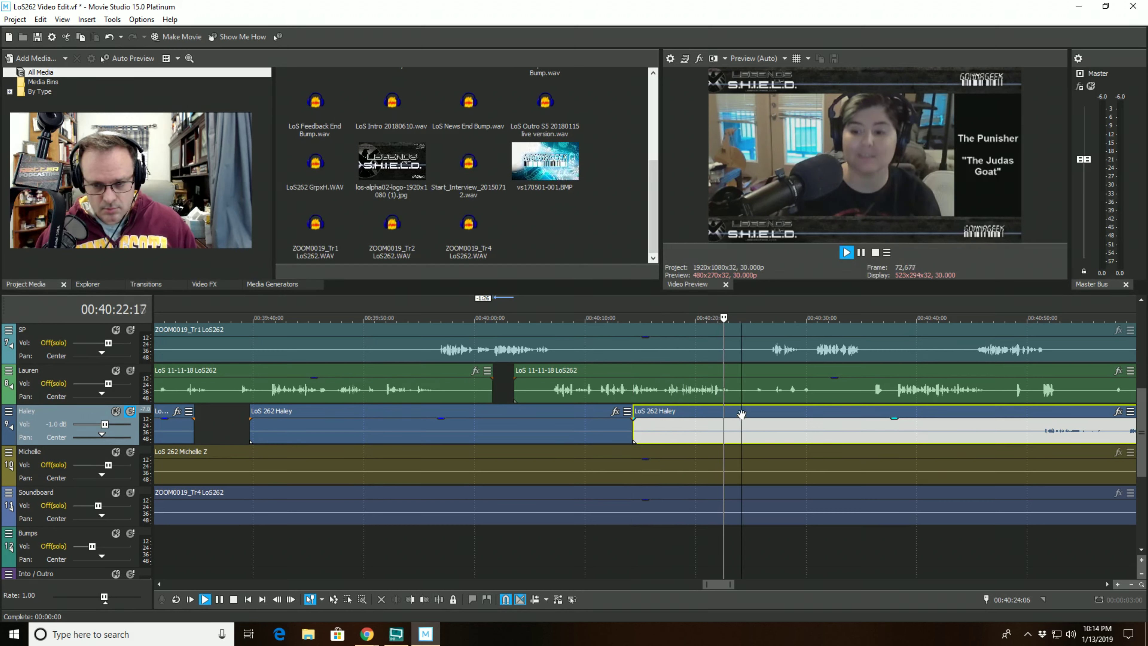
left_click(410, 600)
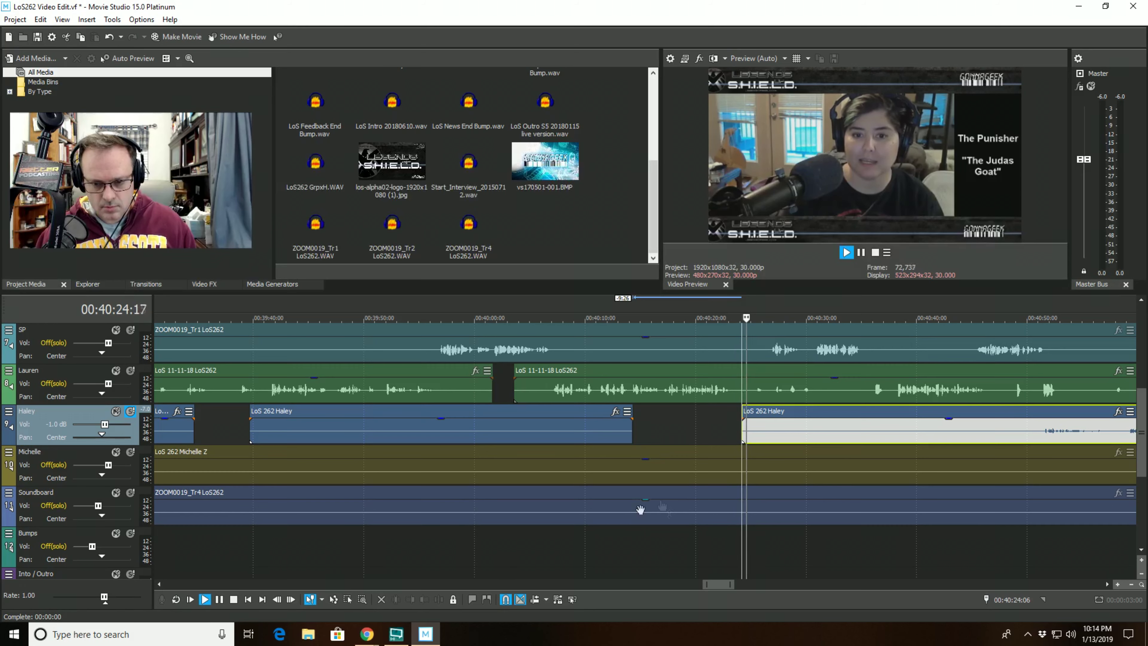
- Turn off track 9's solo and play the full mix from 00:40:09:23 to about 00:40:29
left_click(582, 559)
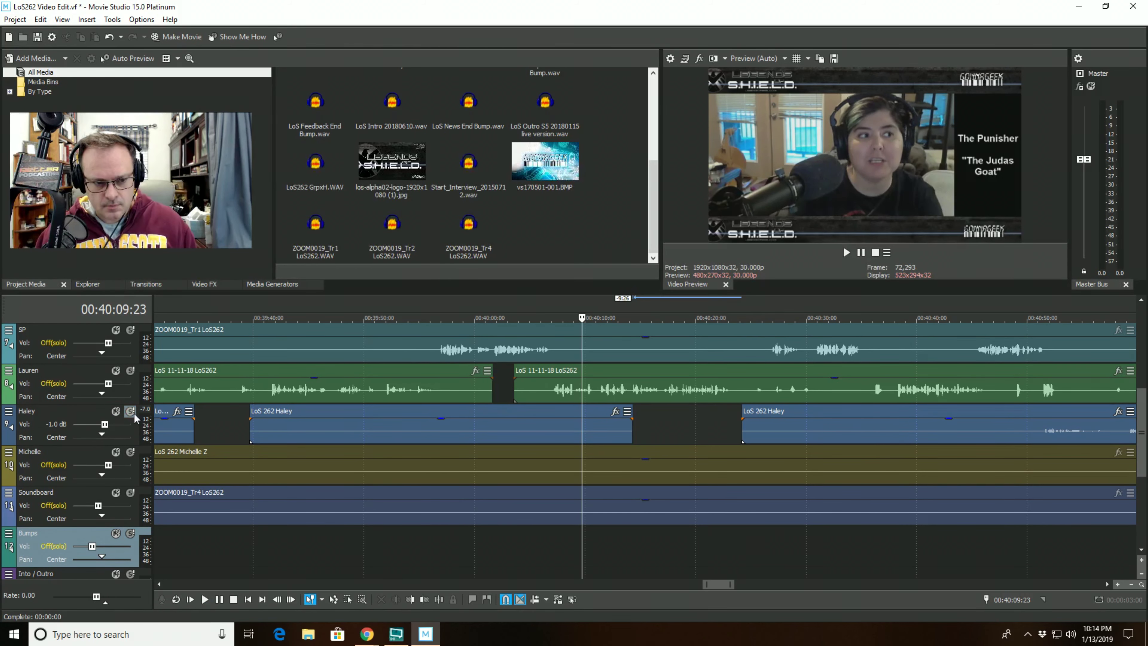
left_click(131, 412)
key("space")
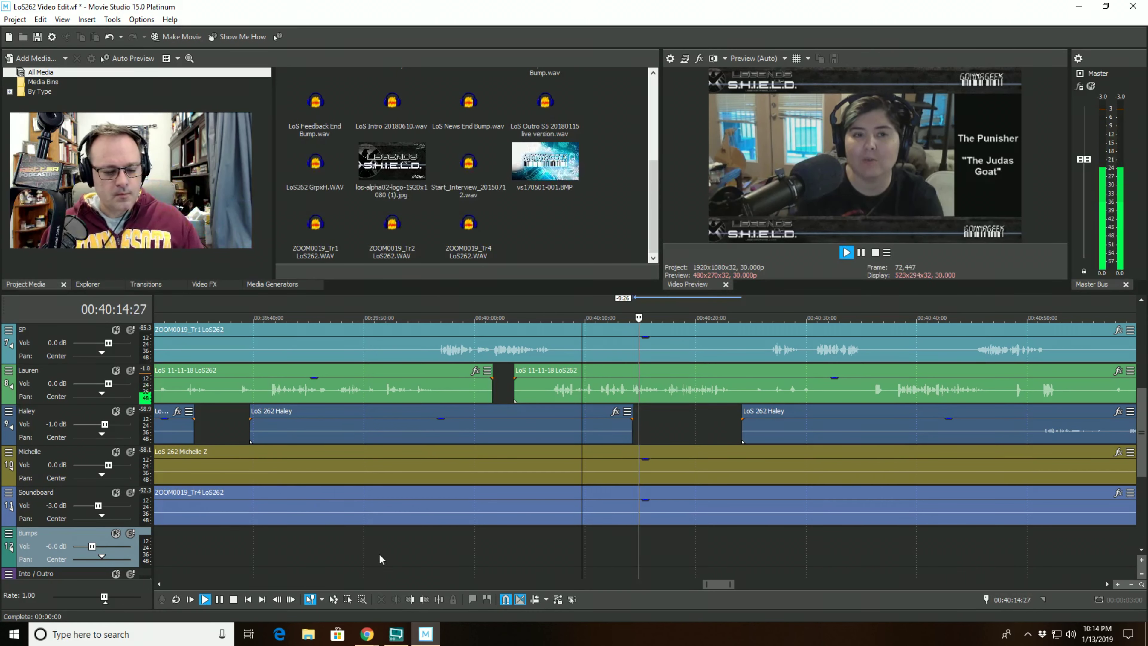
scroll(706, 543, "down", 2)
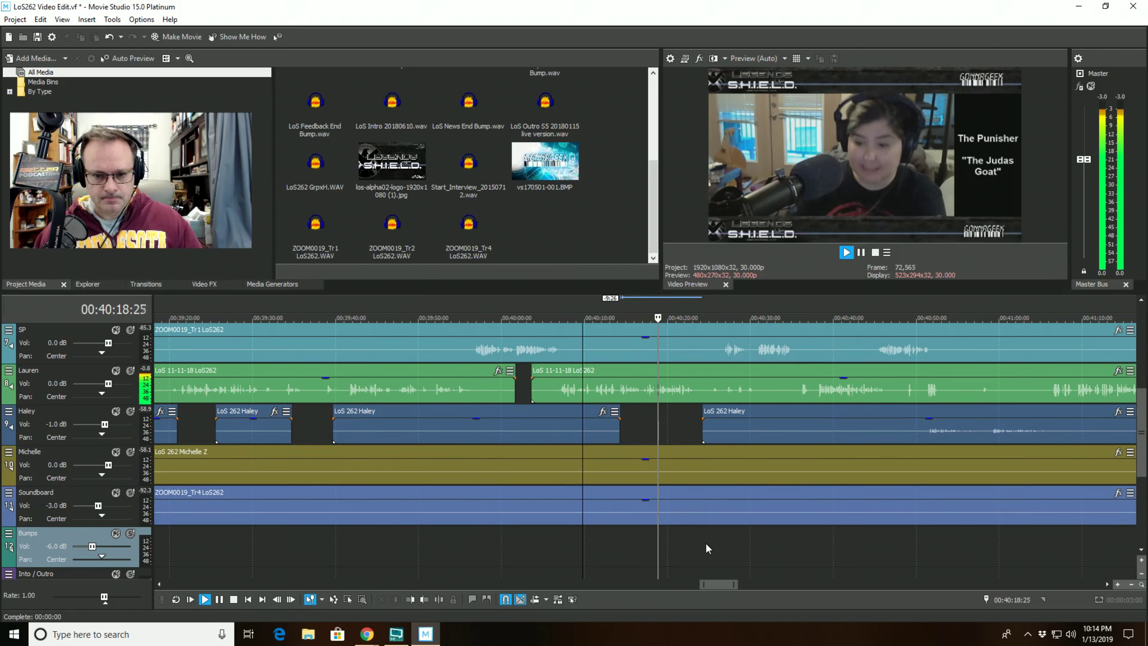
key("space")
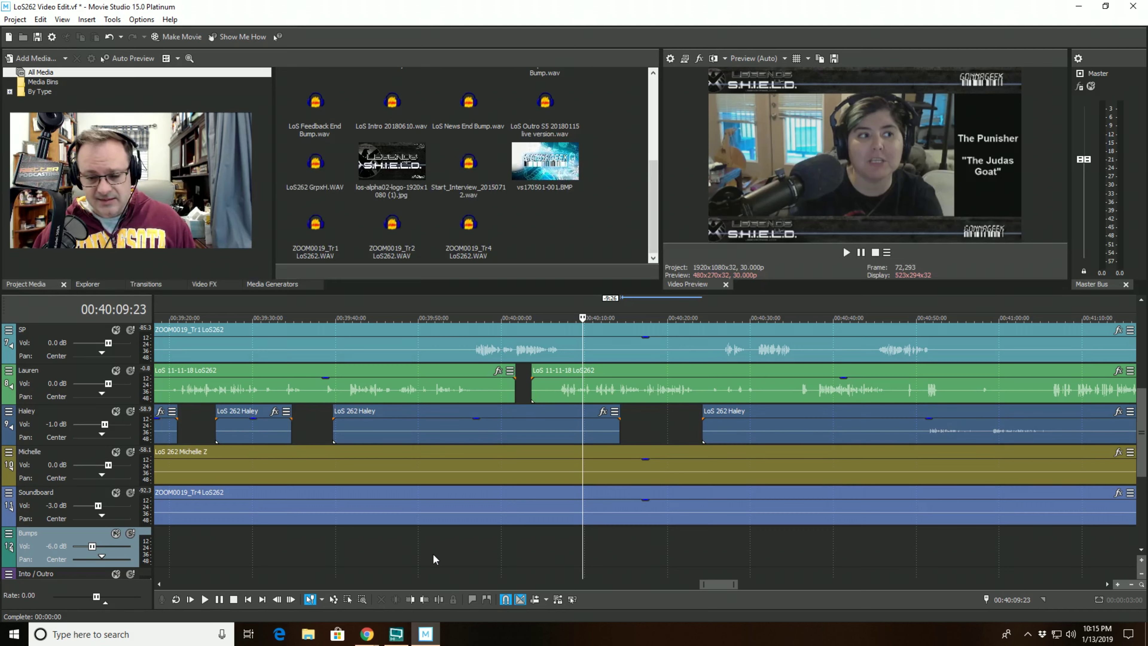
left_click(204, 605)
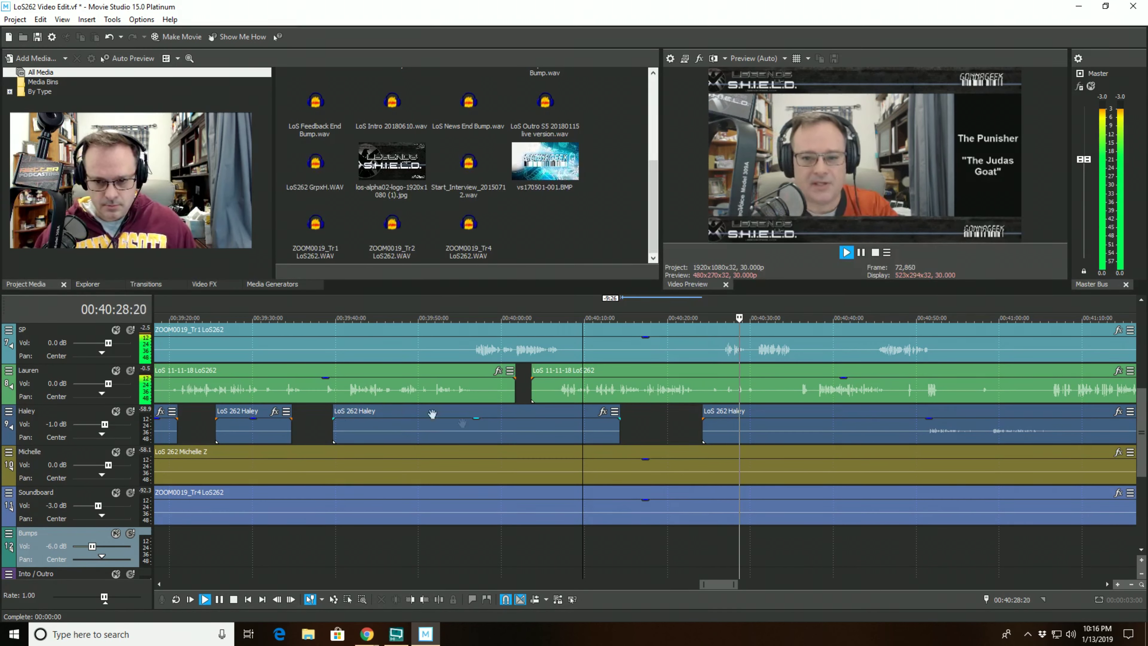
- Replay the mix from about 00:40:25 to pinpoint the stray noise on track 8
left_click(727, 390)
key("space")
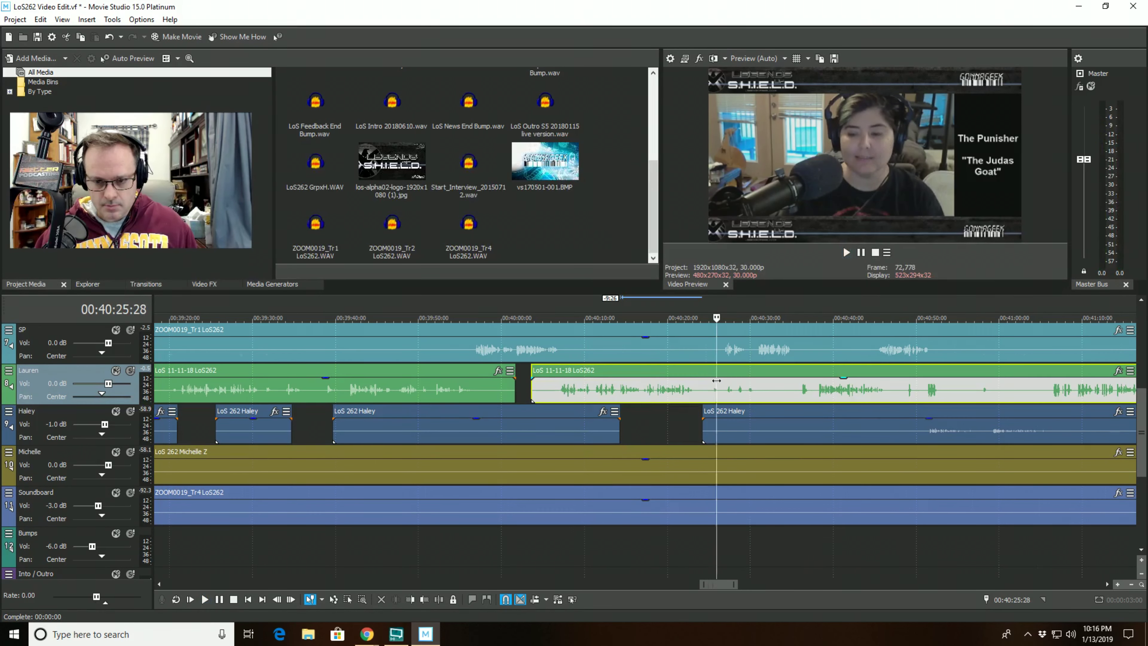
scroll(686, 411, "up", 4)
key("space")
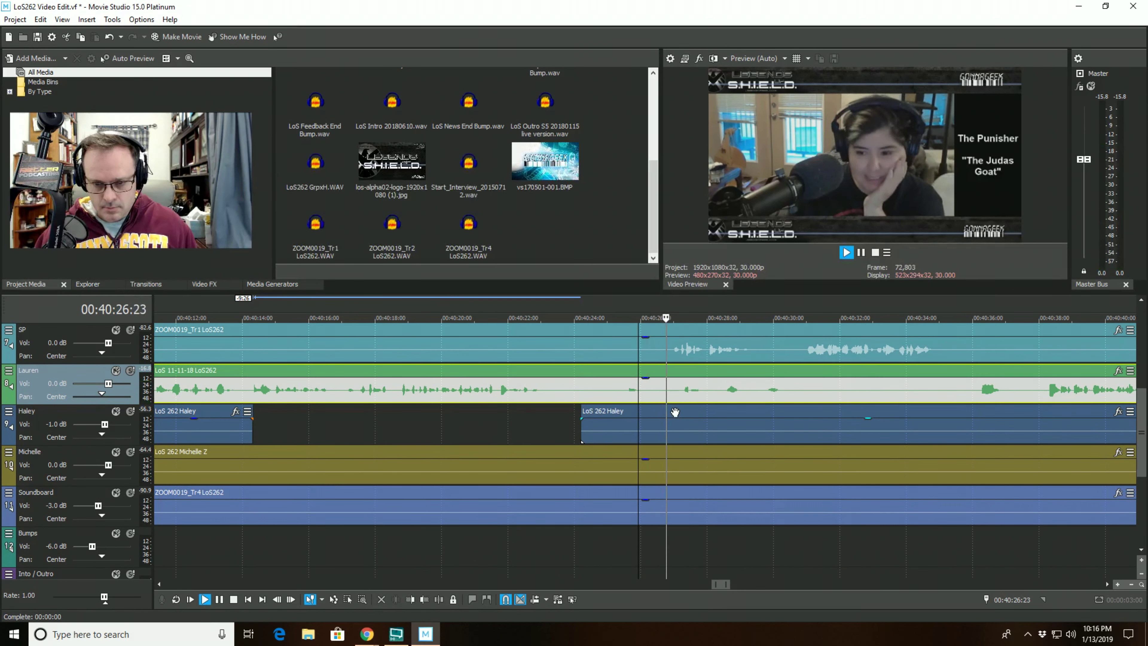
key("space")
left_click(614, 371)
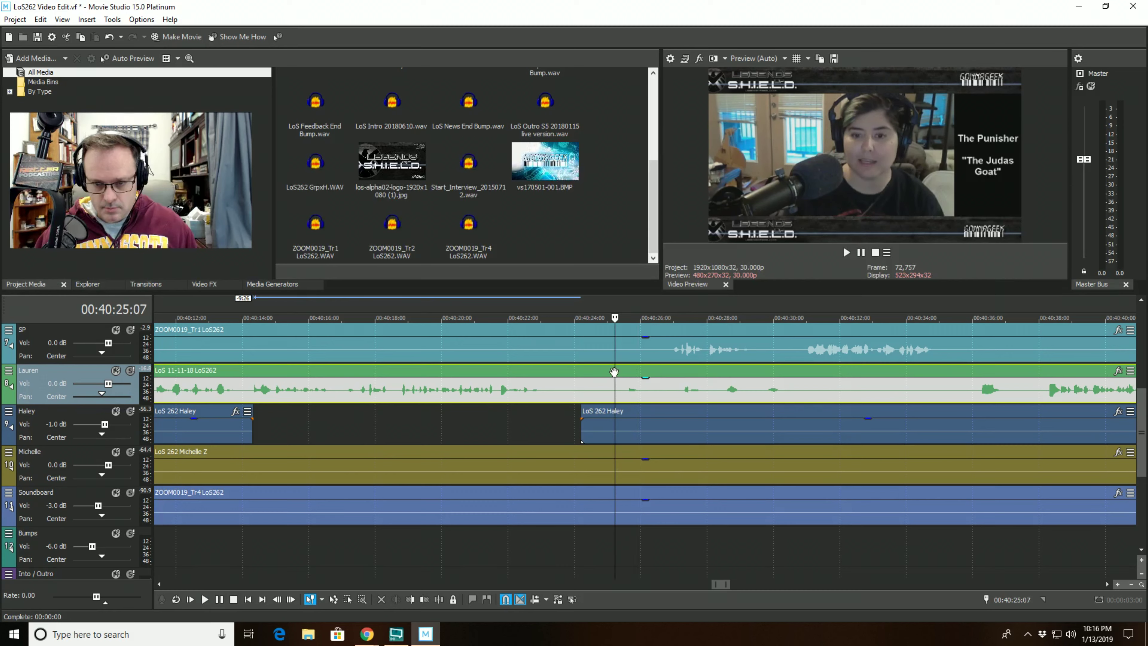
key("space")
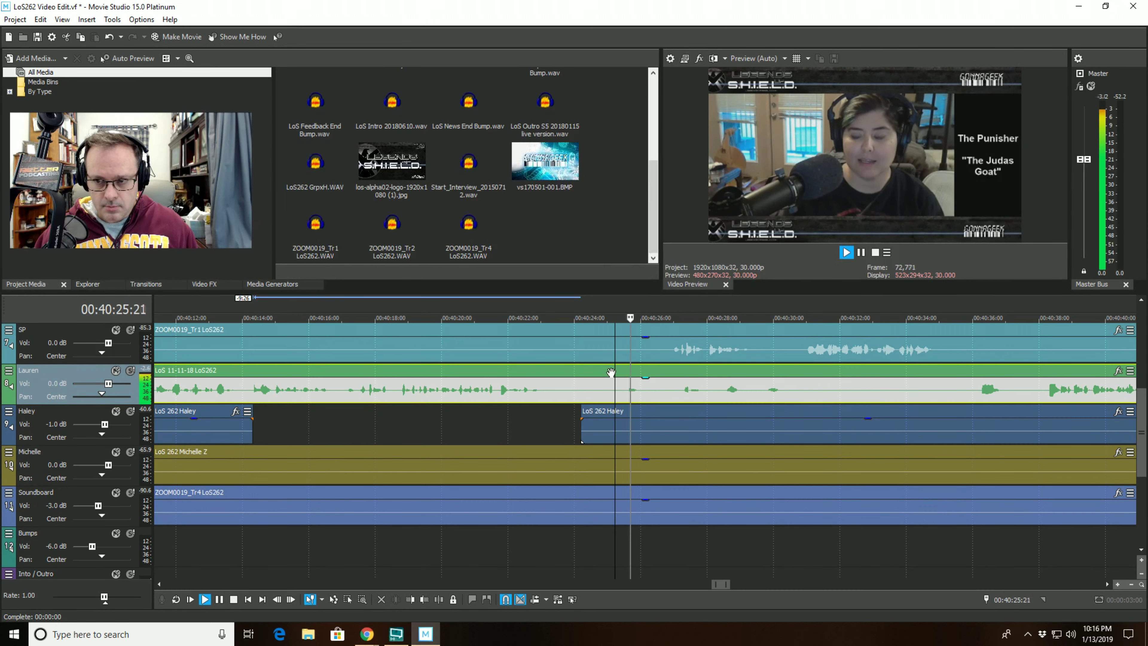
- Split the track 8 clip at 00:40:26:29 and trim the start of the following piece to 00:40:28:03
left_click(672, 424)
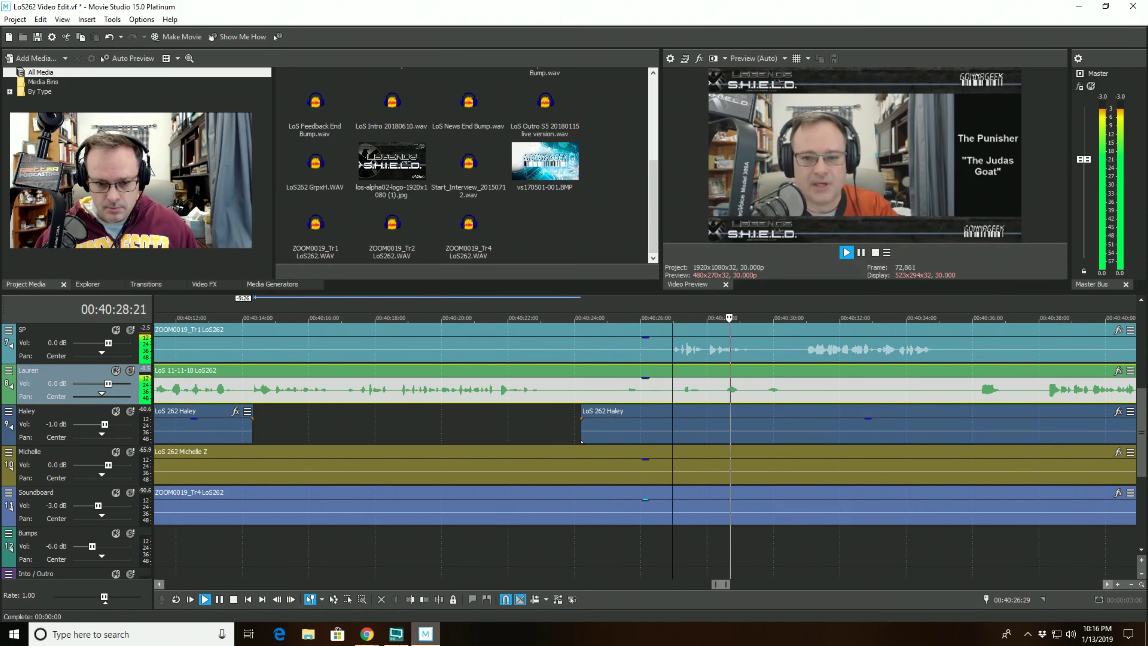
left_click(438, 599)
left_click(710, 384)
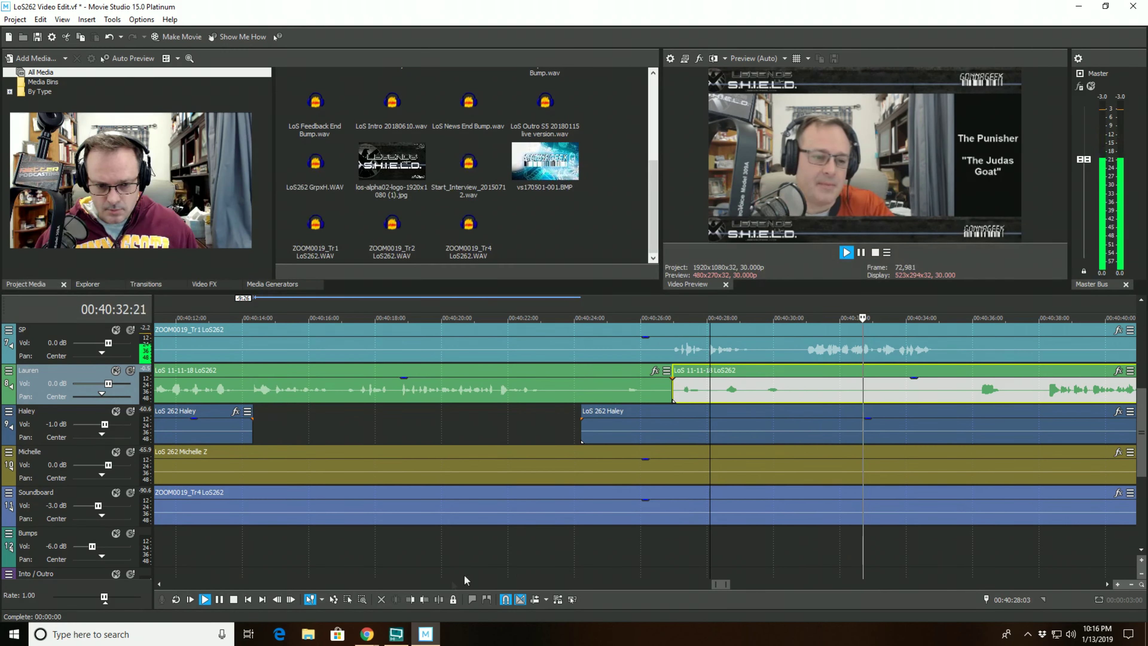
left_click(412, 599)
scroll(817, 462, "down", 2)
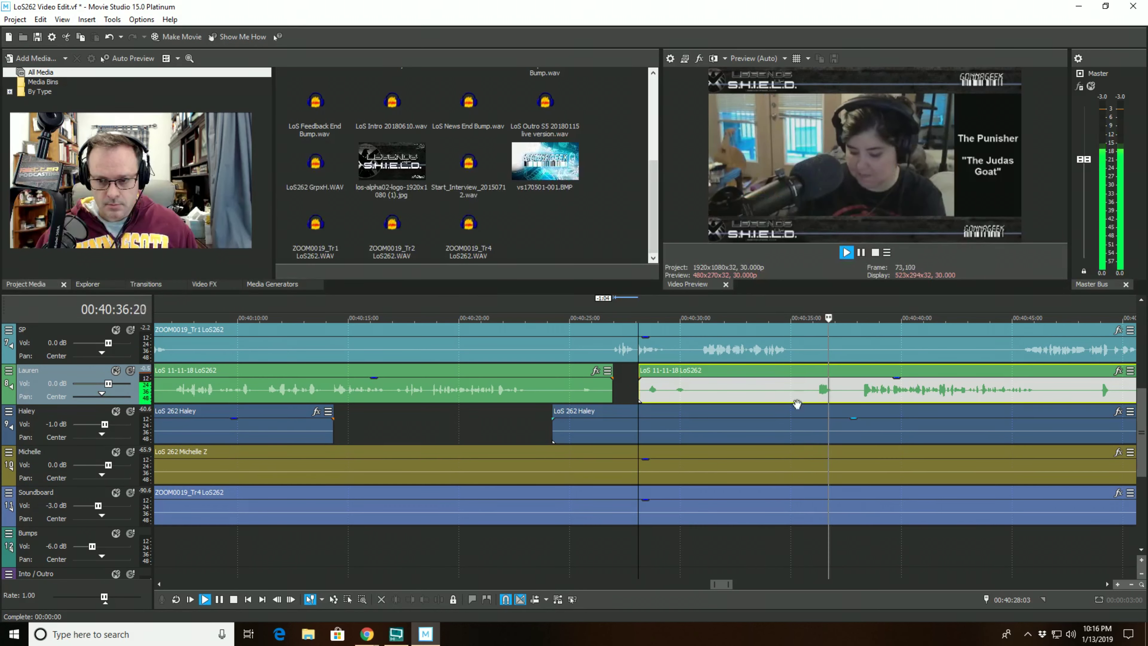
- Split the track 8 clip at 00:40:35:09 and trim the start of the following piece to 00:40:37:27
left_click(797, 384)
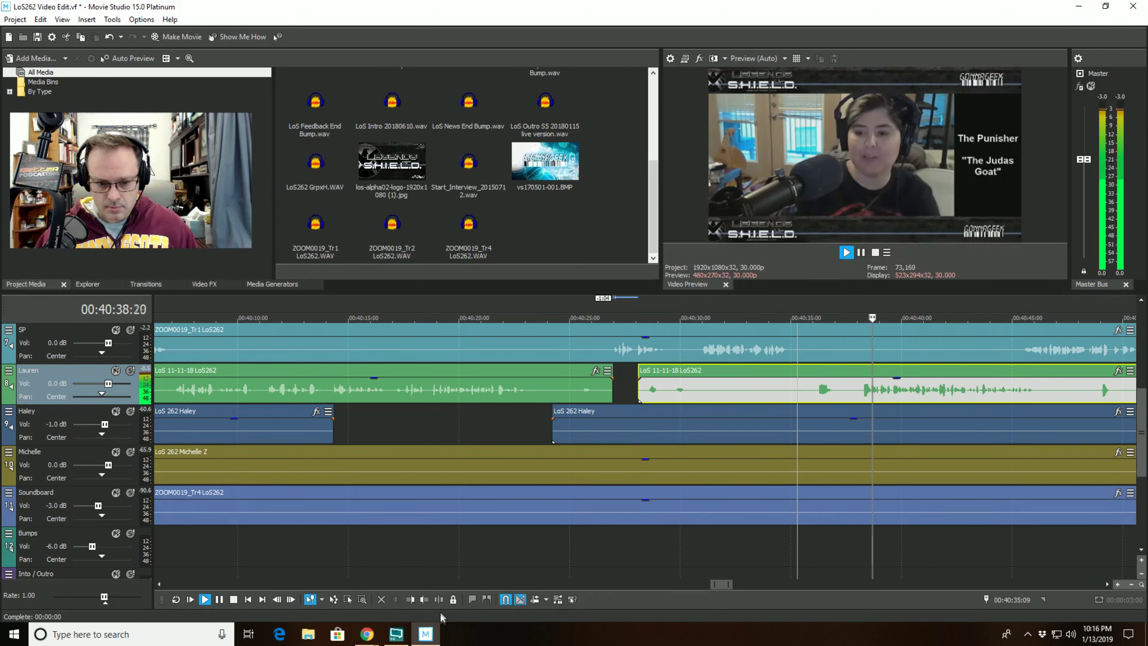
left_click(438, 601)
left_click(855, 387)
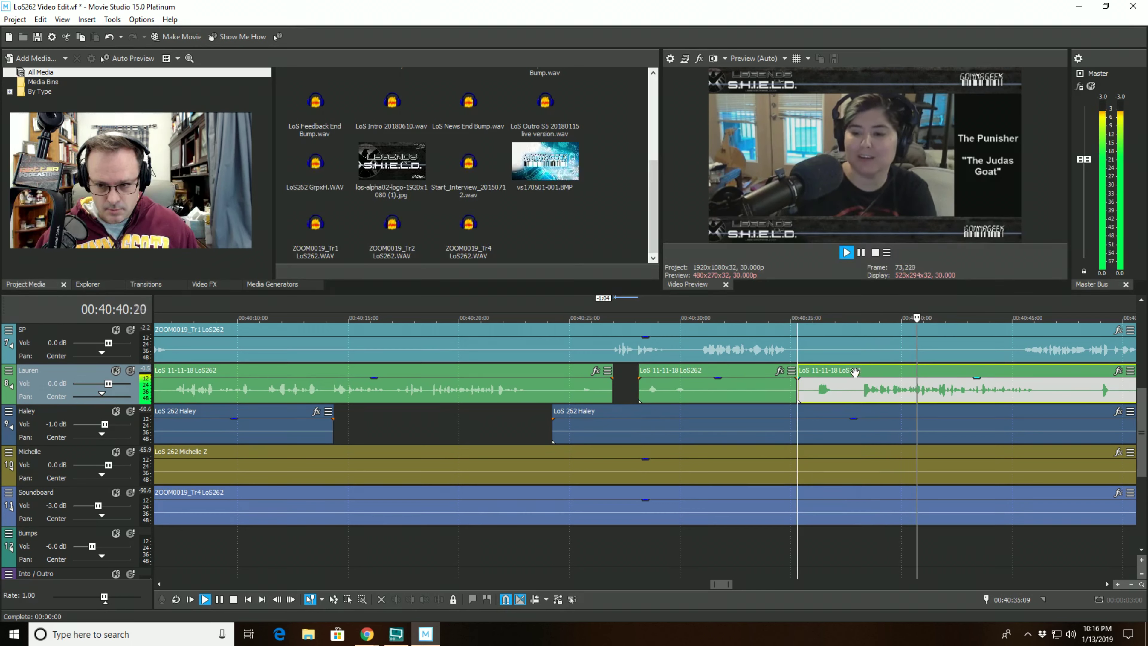
key("space")
left_click(411, 600)
- Play the full mix from about 00:40:34 to 00:40:49 to check the track 8 cuts and listen for further crosstalk
left_click(768, 352)
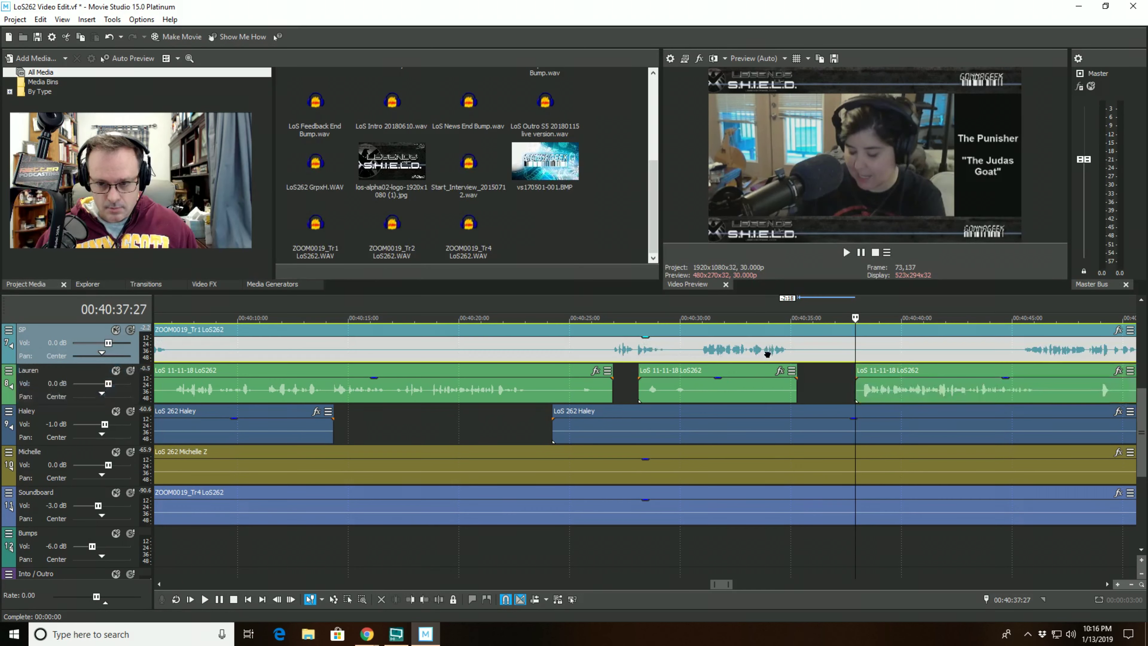
scroll(767, 352, "up", 3)
key("space")
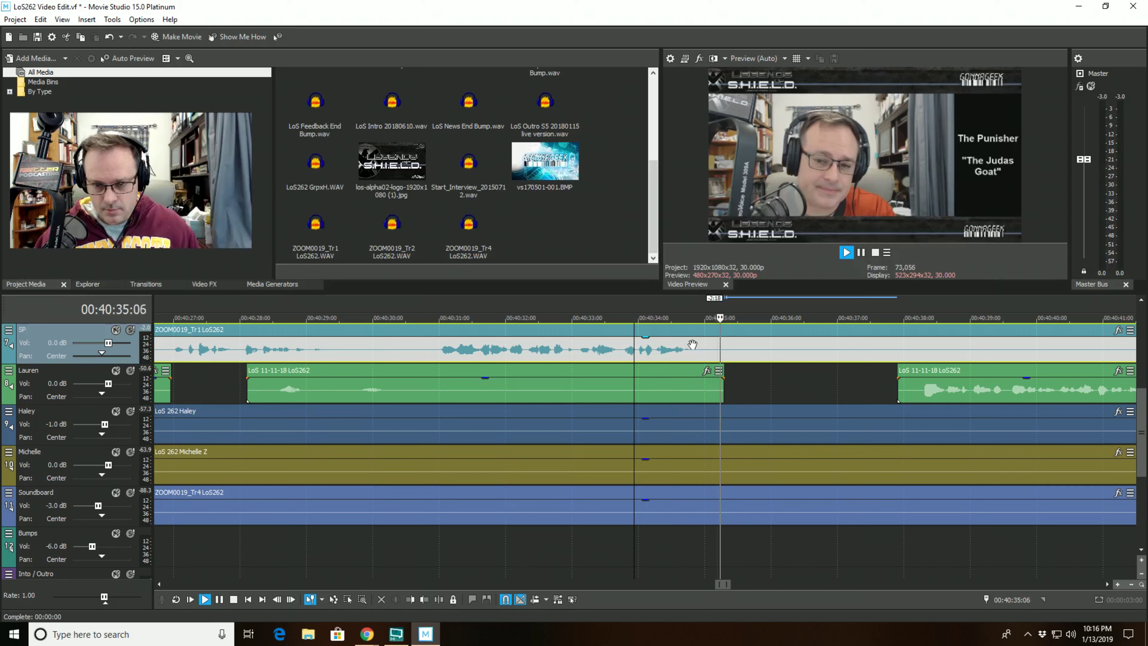
scroll(692, 361, "down", 3)
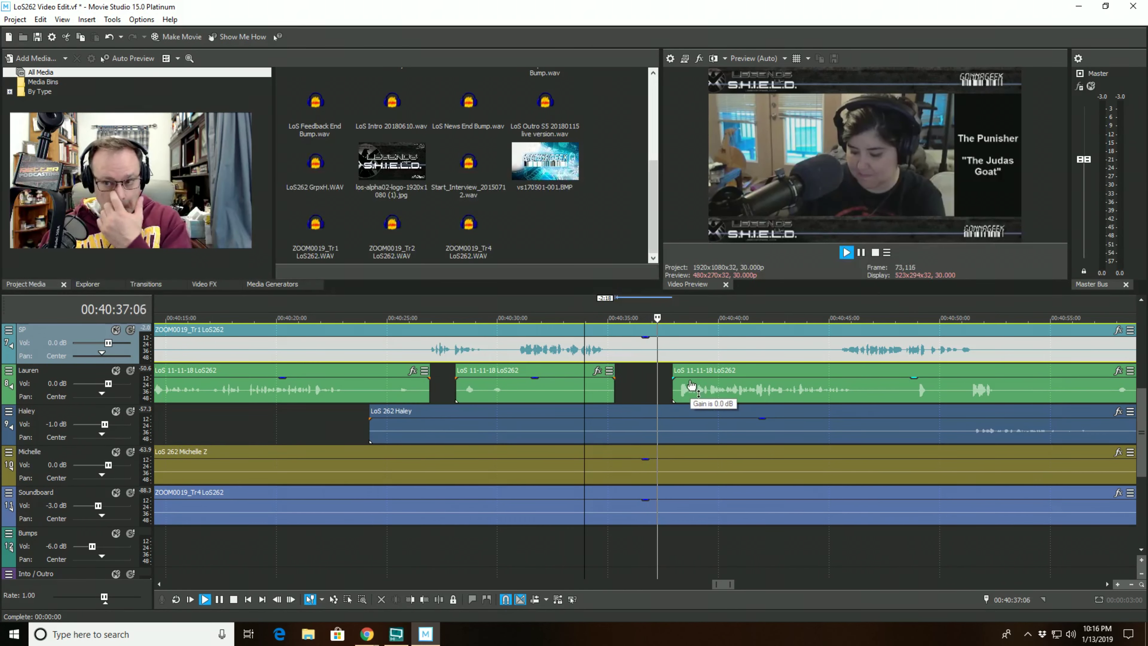
scroll(673, 471, "down", 2)
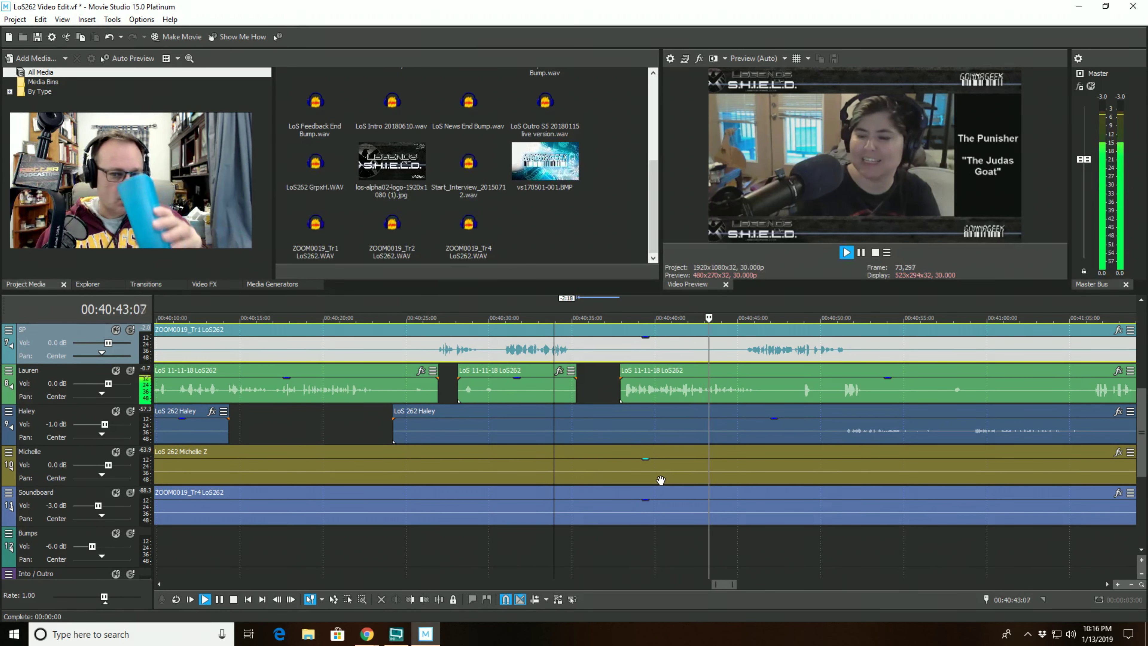
scroll(664, 478, "up", 2)
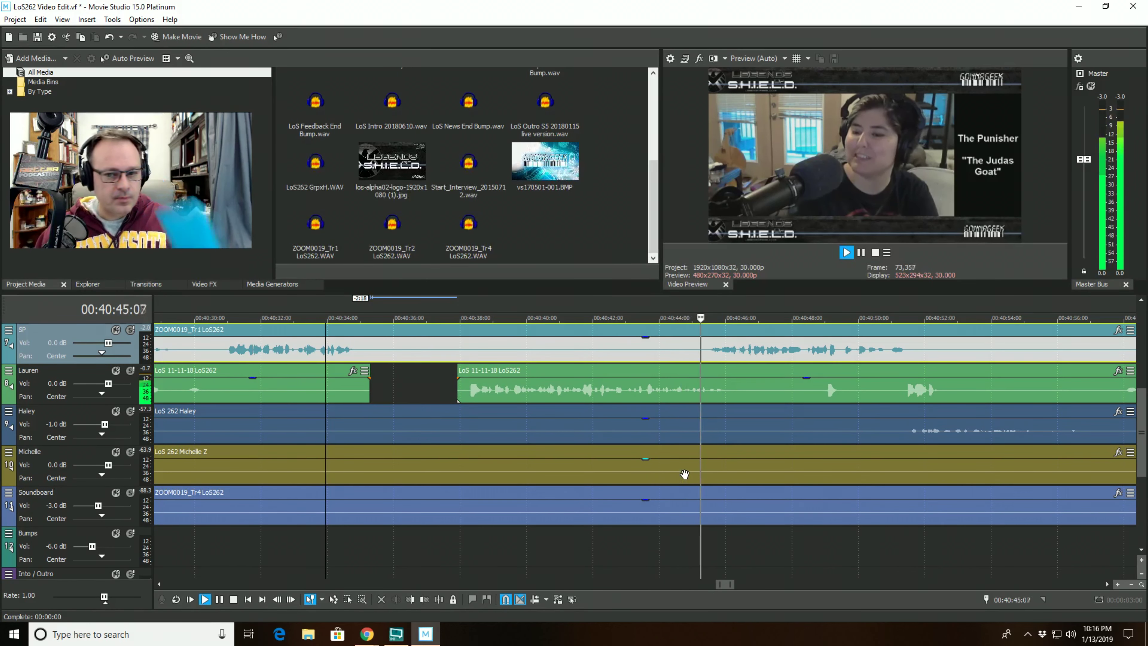
scroll(684, 475, "right", 4)
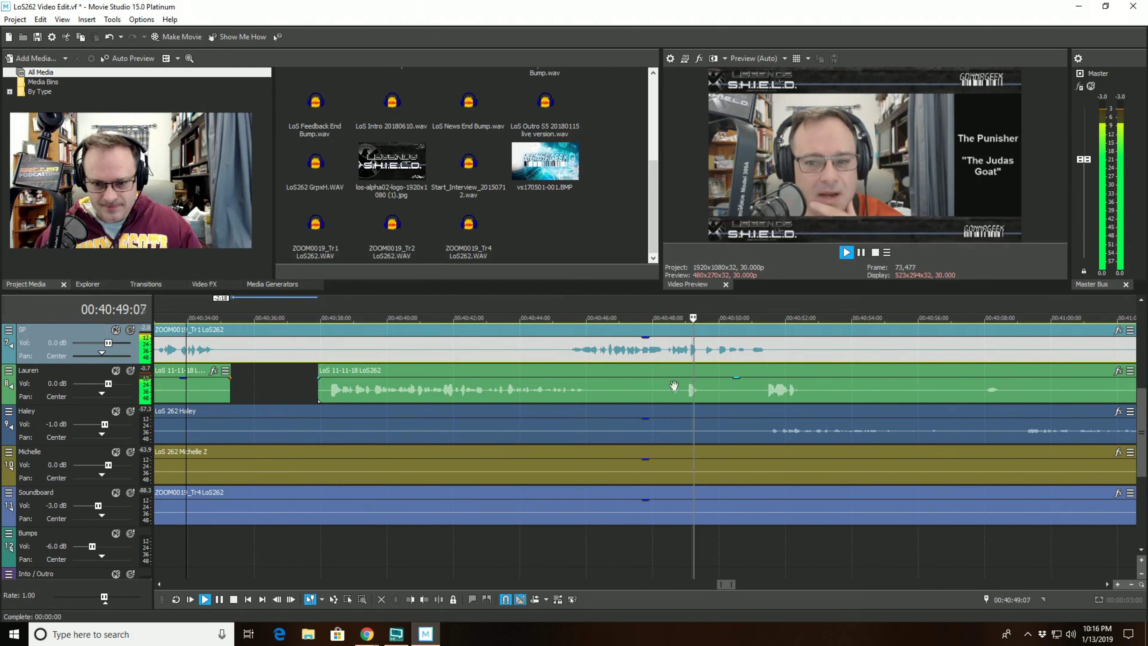
- Split the track 8 clip at 00:40:48:17 and trim the start of the following piece to 00:40:49:29
left_click(671, 389)
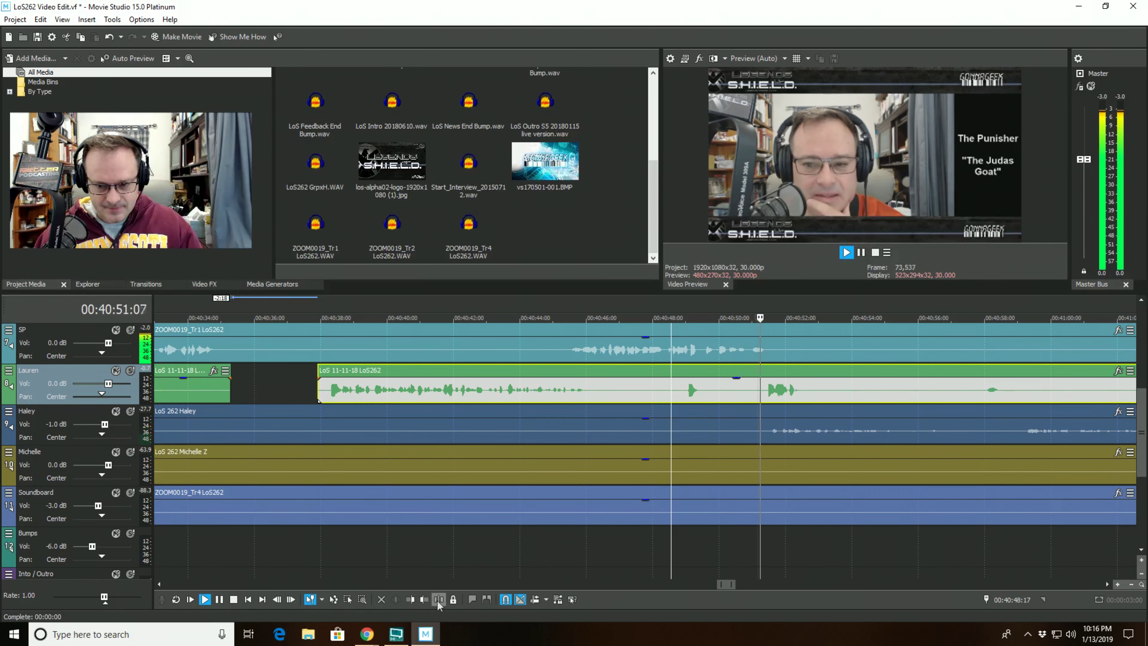
key("s")
left_click(718, 369)
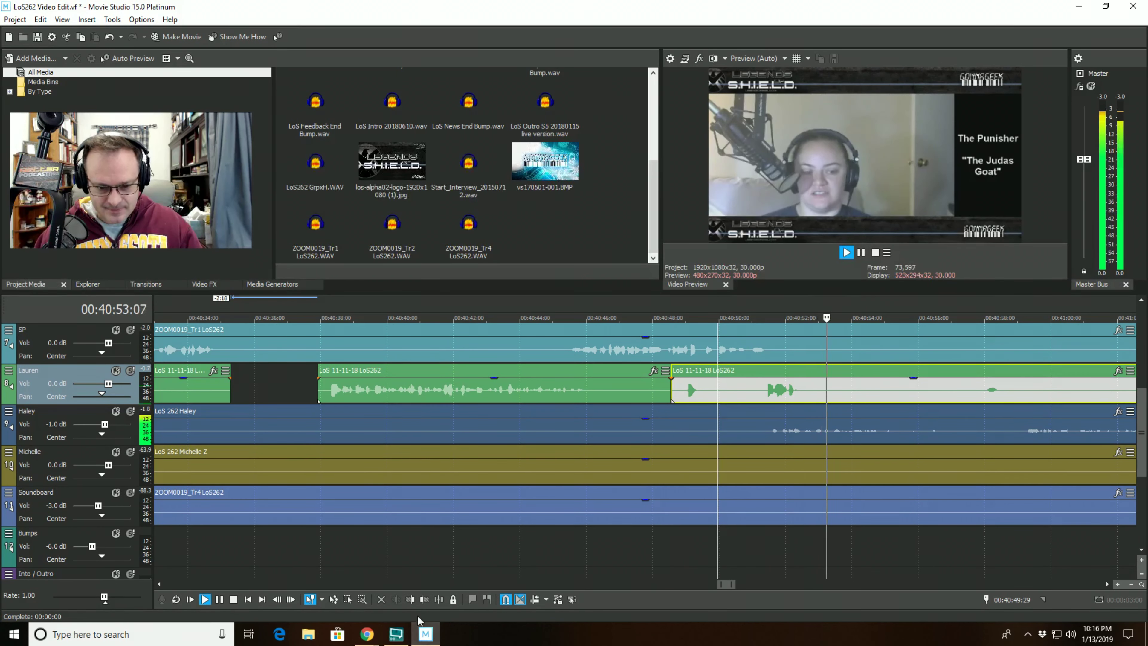
left_click_drag(672, 395, 718, 403)
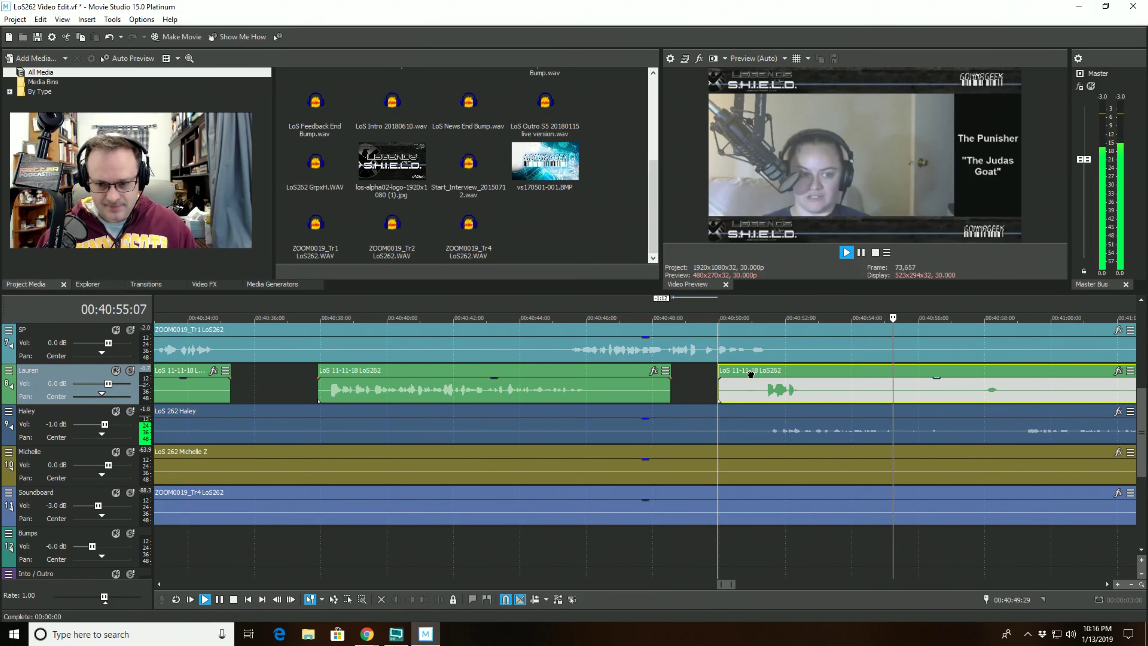
- Split the track 8 clip at 00:40:50:29 and trim the start of the following piece to 00:40:52:24
key("space")
left_click(439, 600)
key("space")
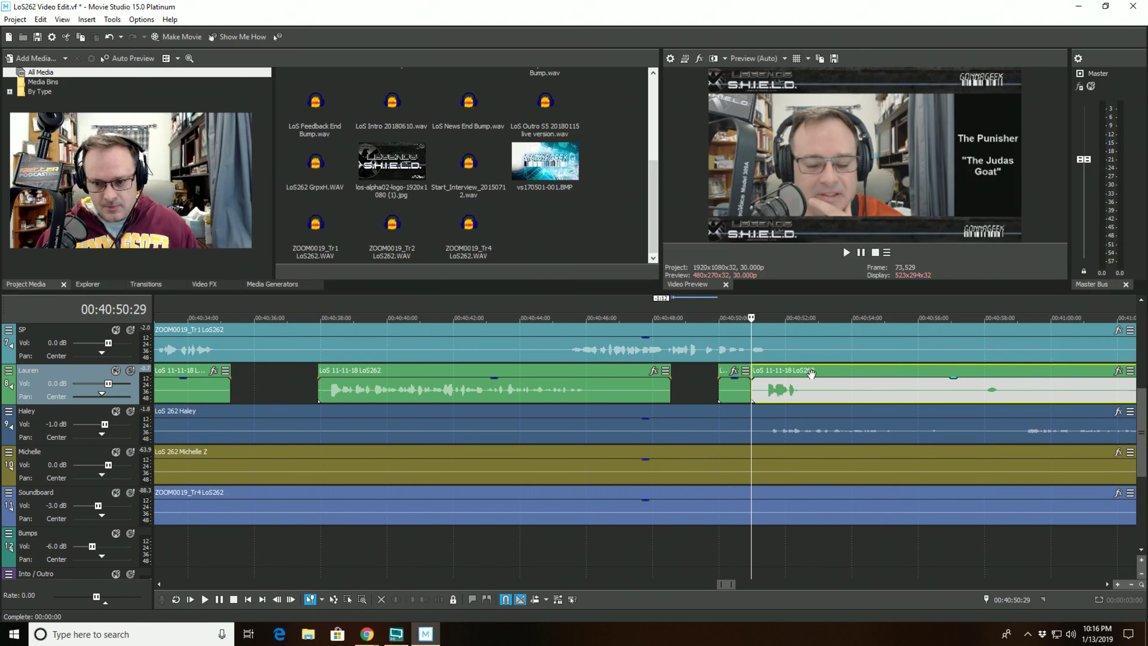
left_click(424, 600)
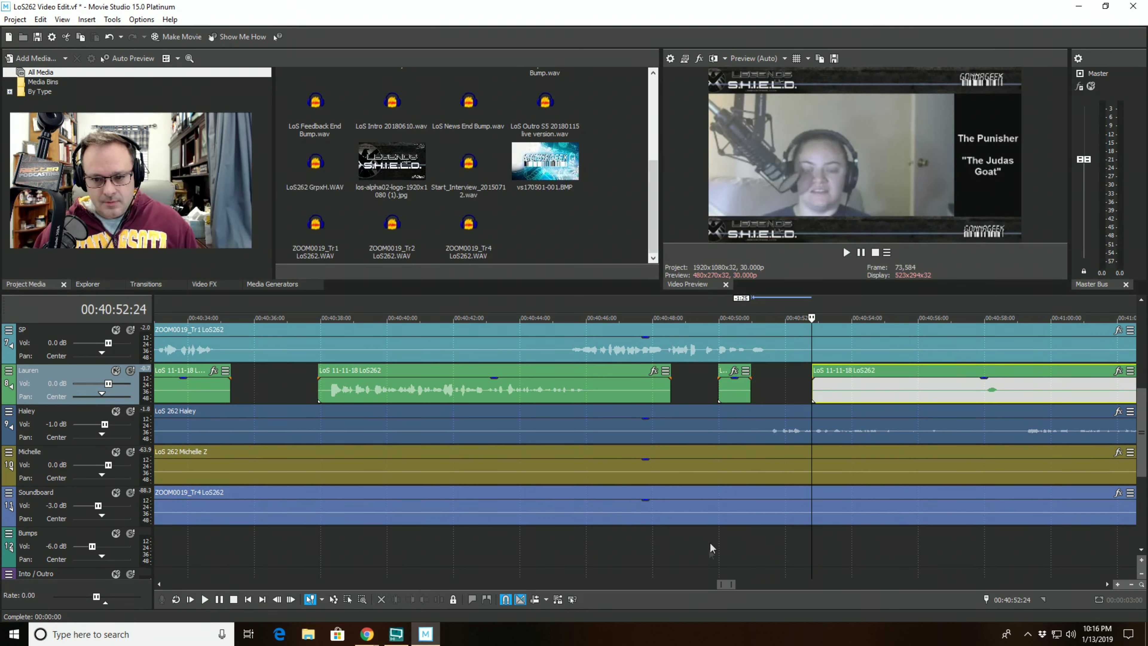
- Replay from about 00:40:49 and delete the short track 8 piece between 00:40:49:29 and 00:40:50:29
left_click(693, 564)
key("space")
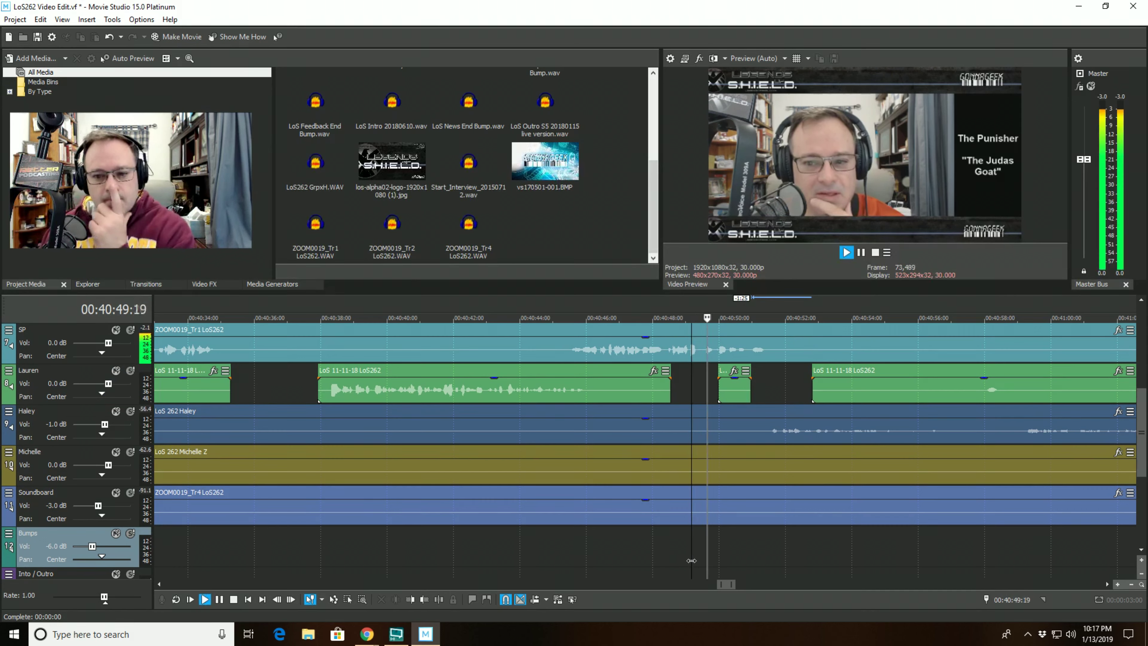
key("space")
key("space")
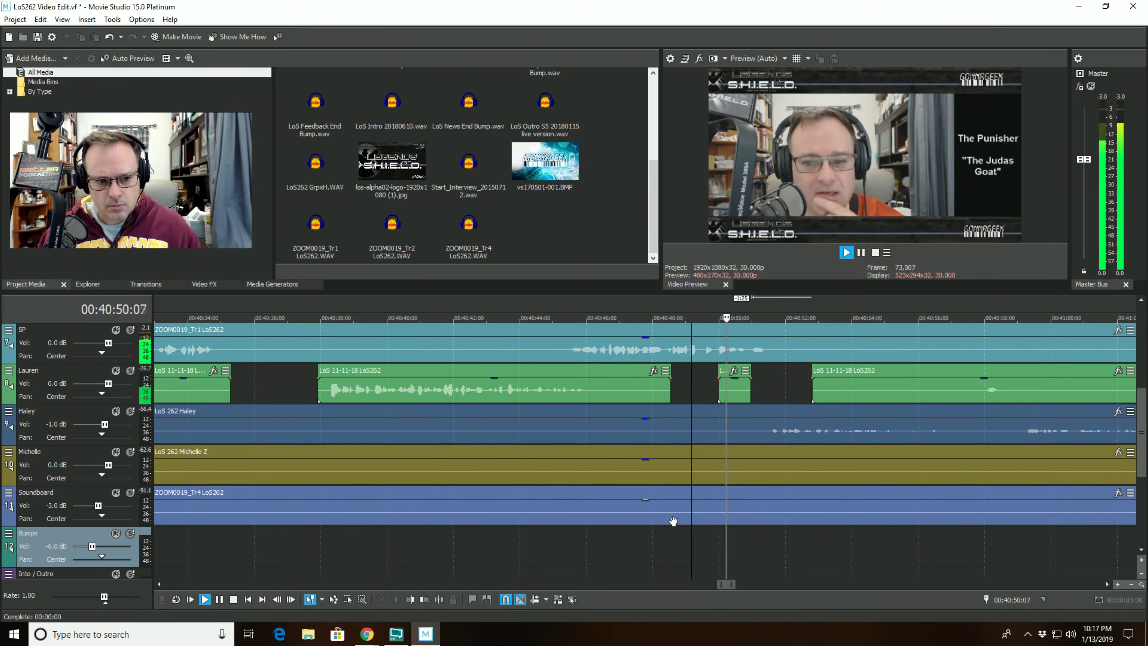
left_click(725, 389)
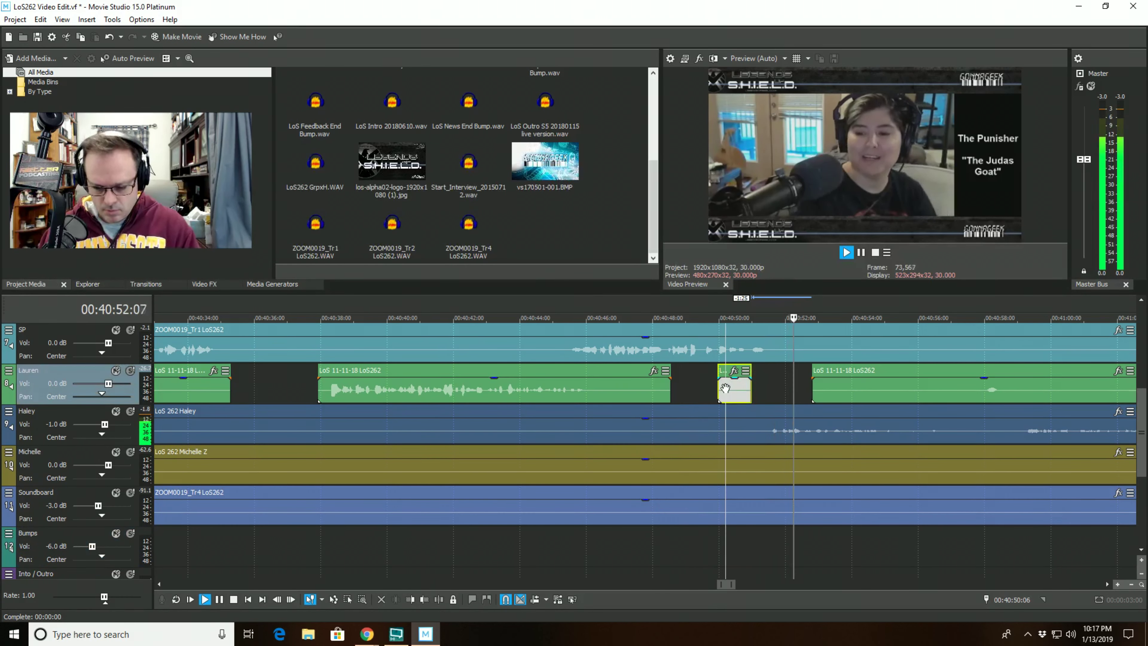
key("Delete")
key("space")
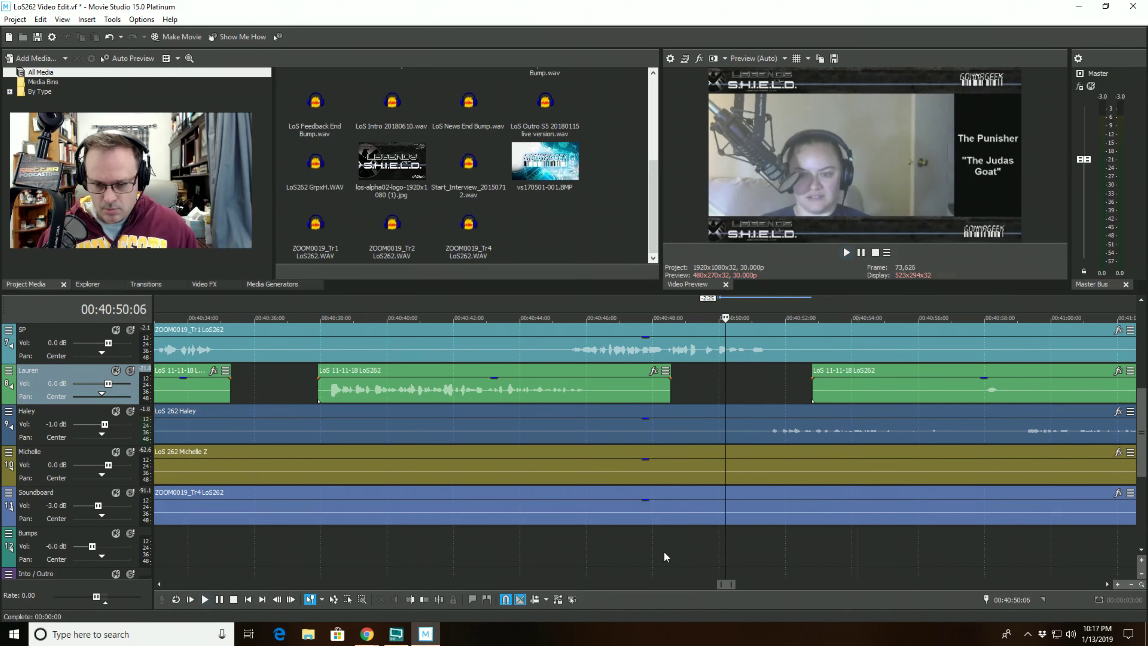
- Play the mix from 00:40:48:10 and trim the start of the next track 8 clip to 00:40:57:25
left_click(664, 551)
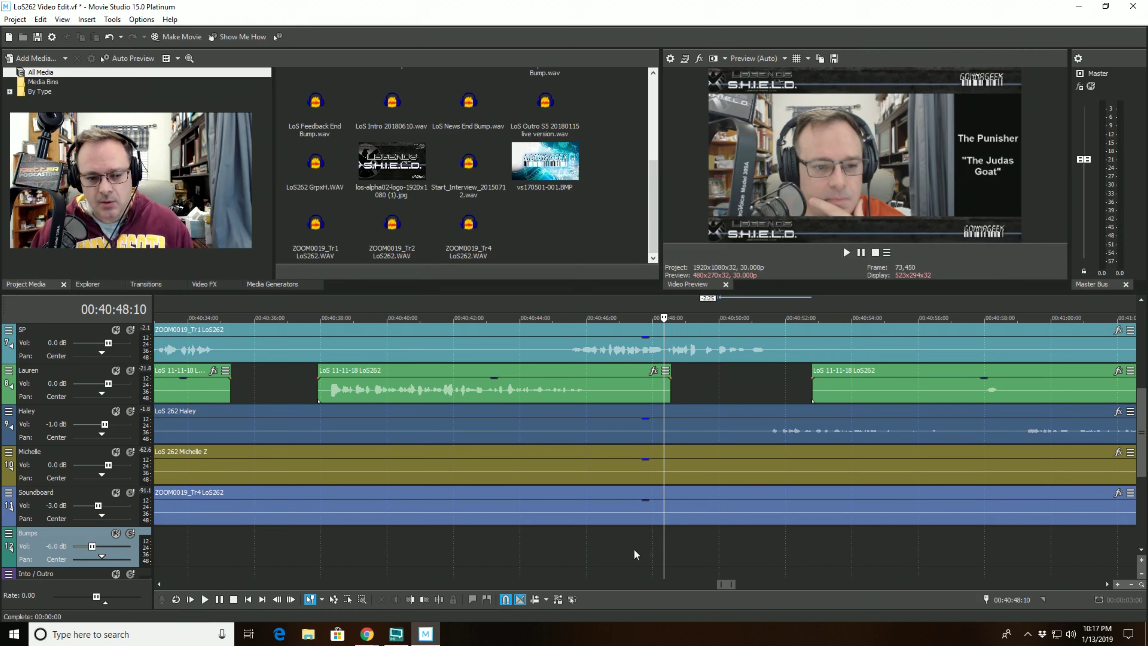
left_click(206, 600)
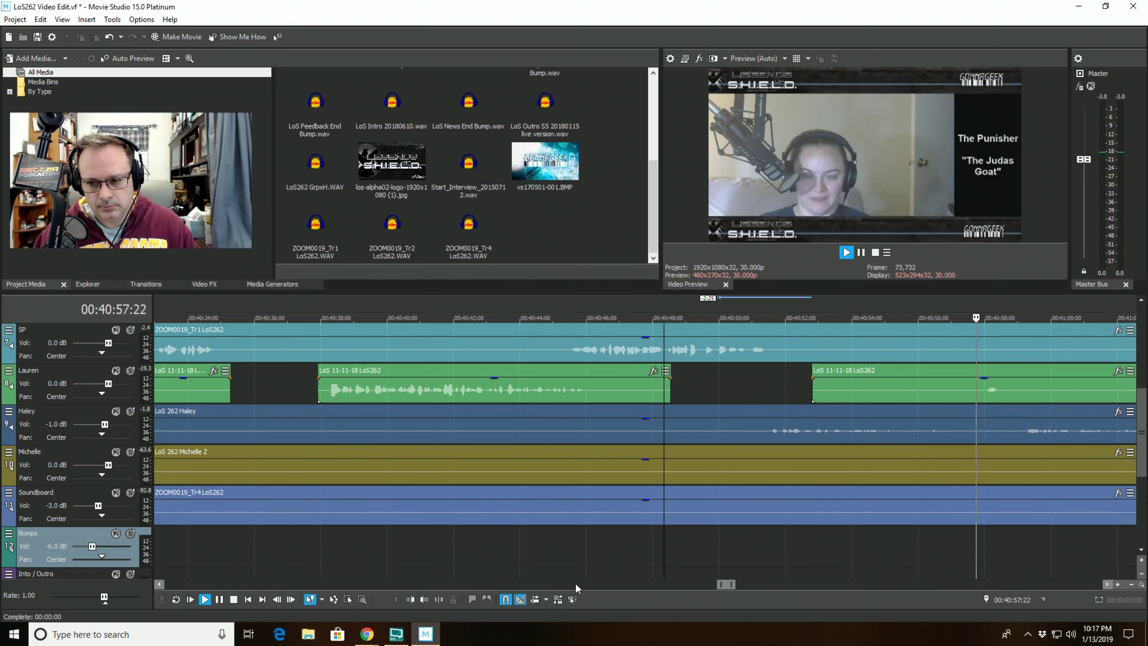
key("space")
left_click(979, 374)
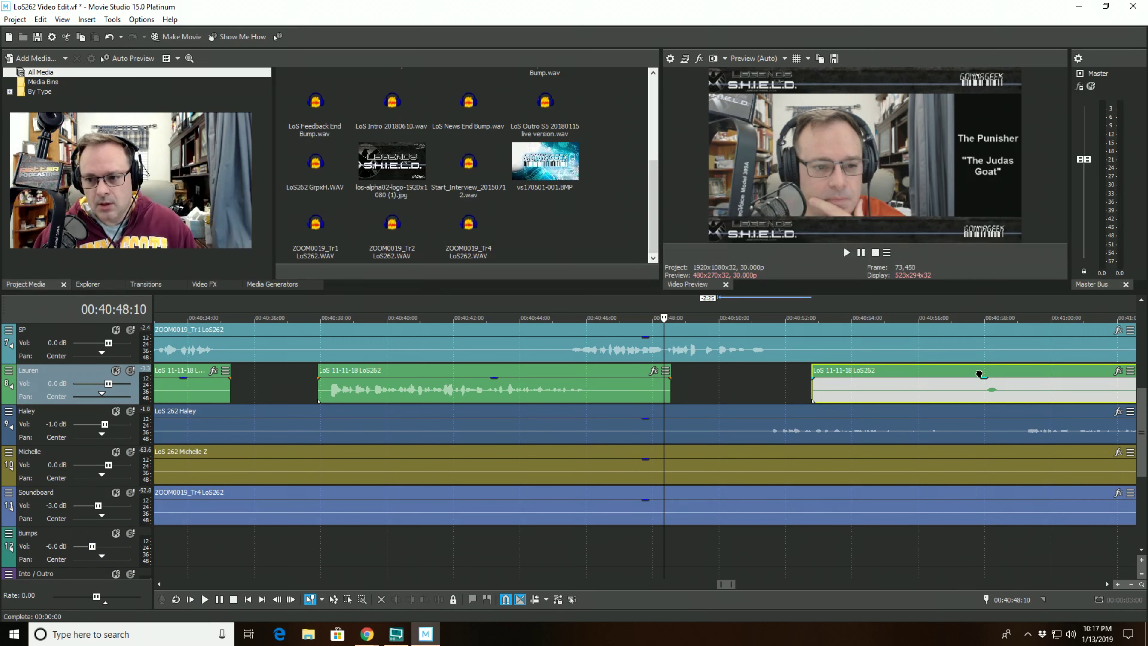
left_click(410, 599)
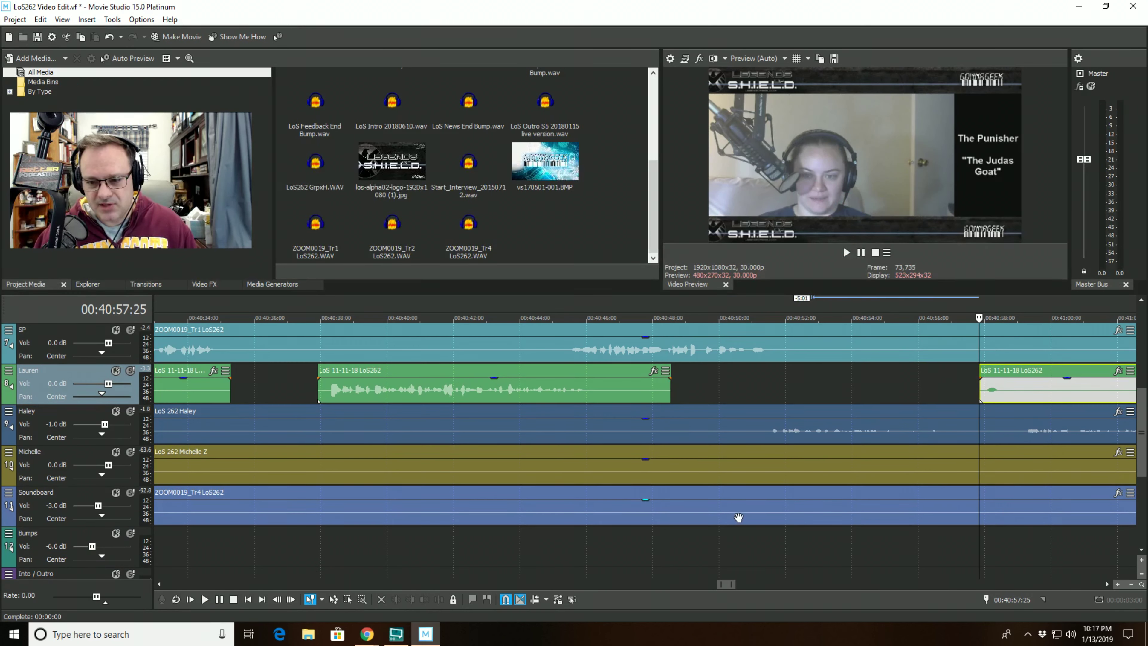
- Play the full mix from 00:40:50:01 to about 00:41:17 to check the edits and listen for stray noise
left_click(740, 550)
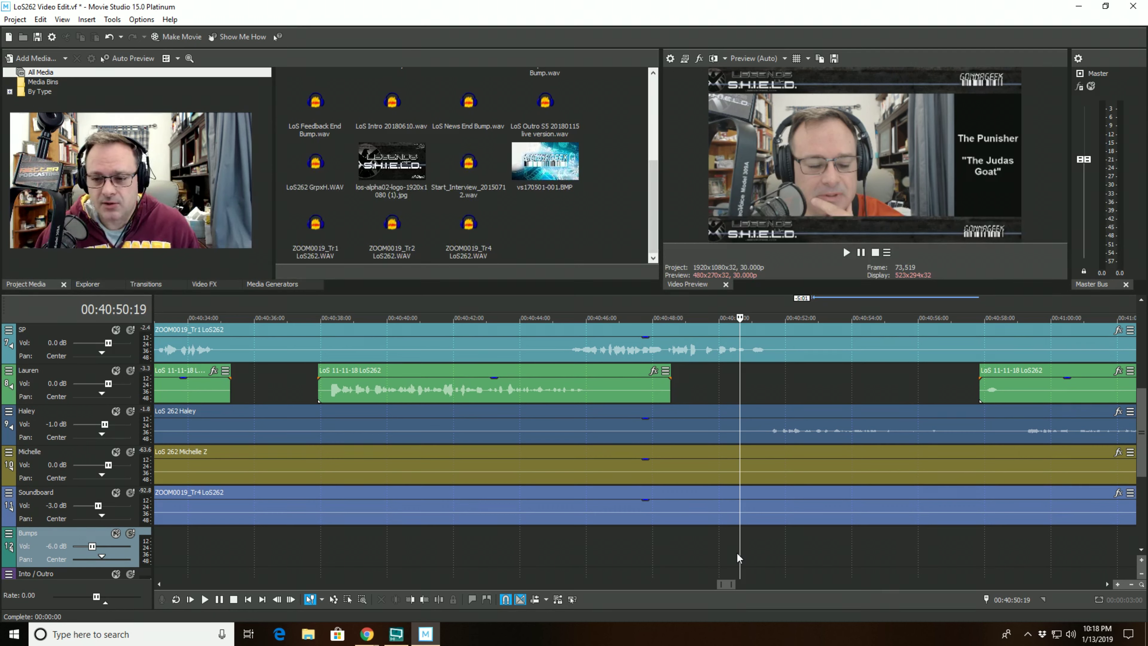
left_click(719, 546)
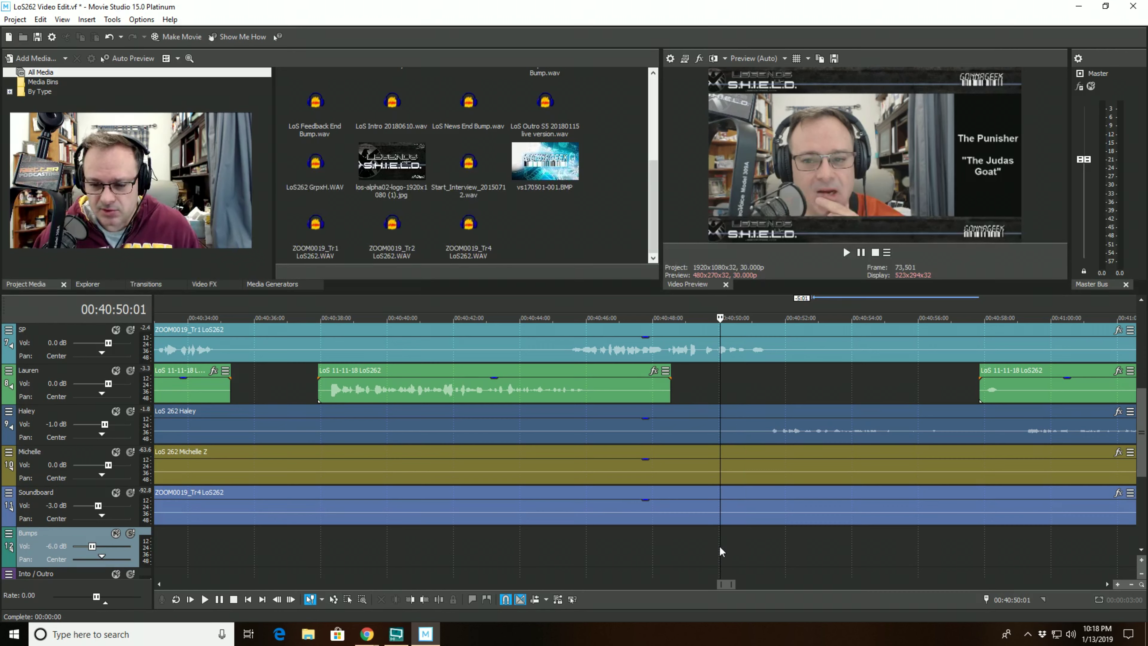
key("space")
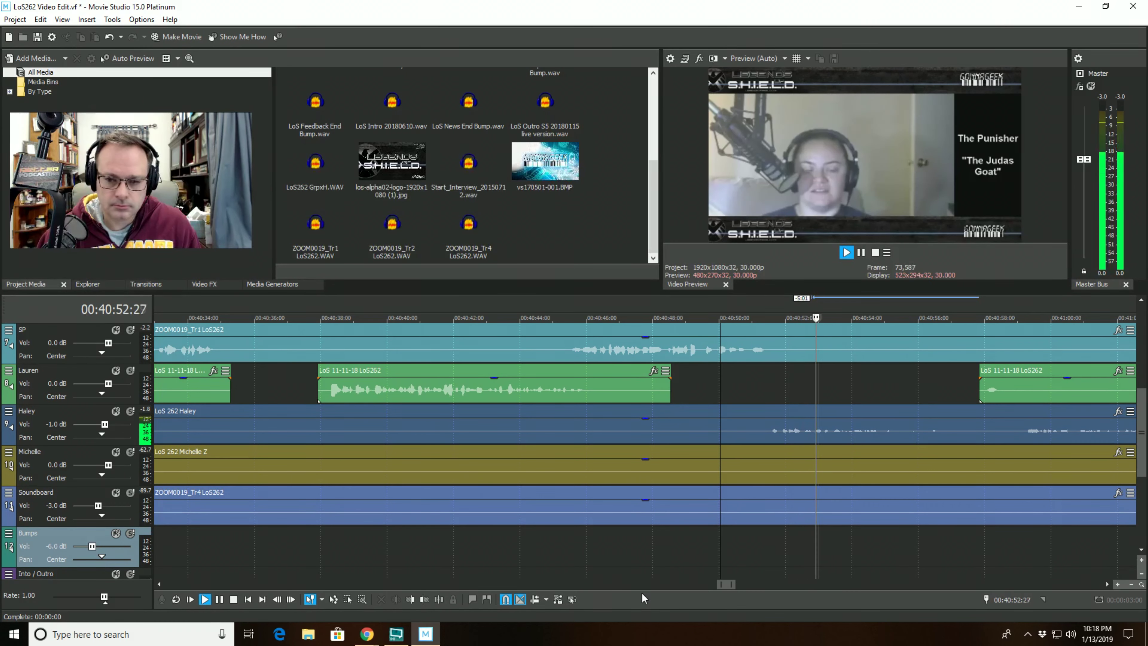
scroll(851, 567, "down", 2)
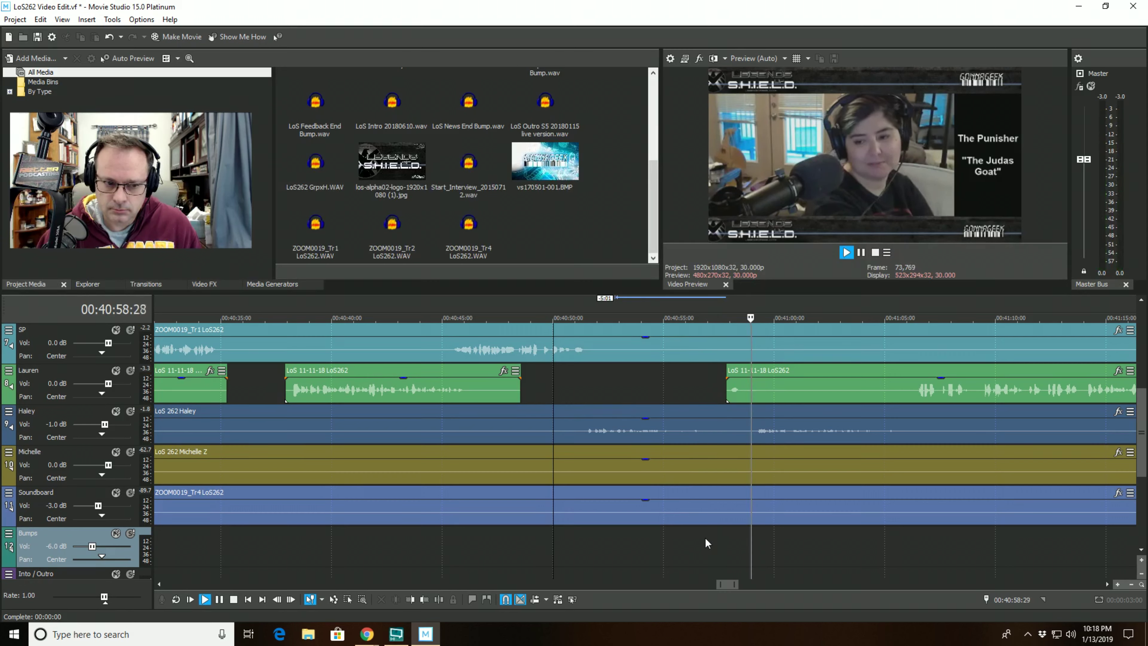
scroll(750, 515, "down", 2)
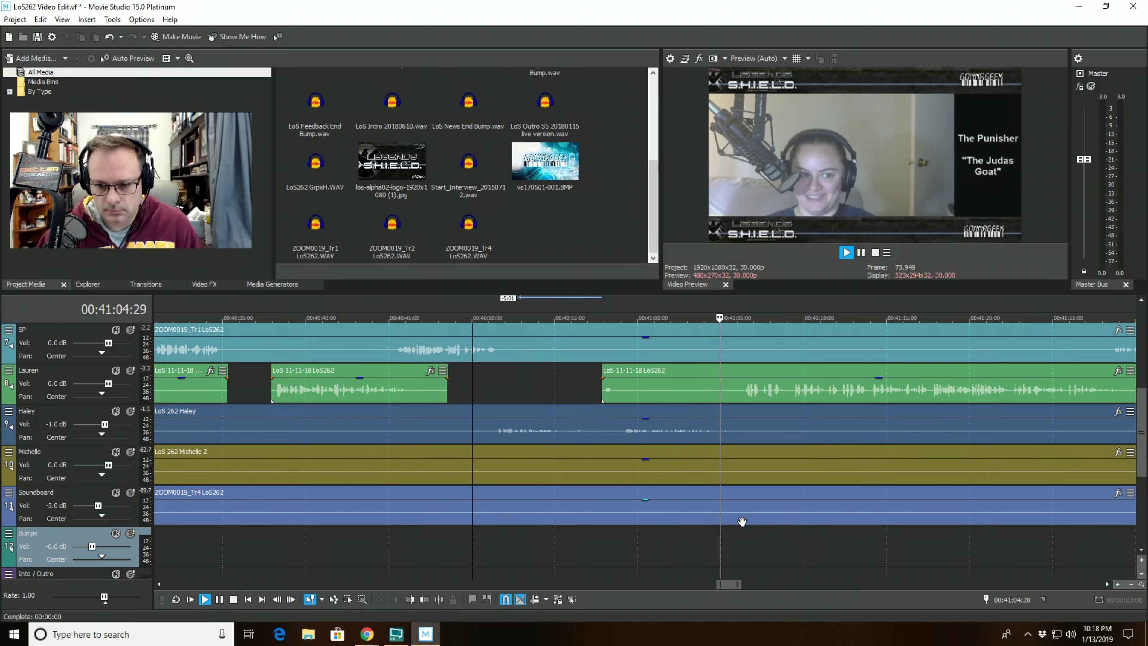
scroll(742, 521, "down", 2)
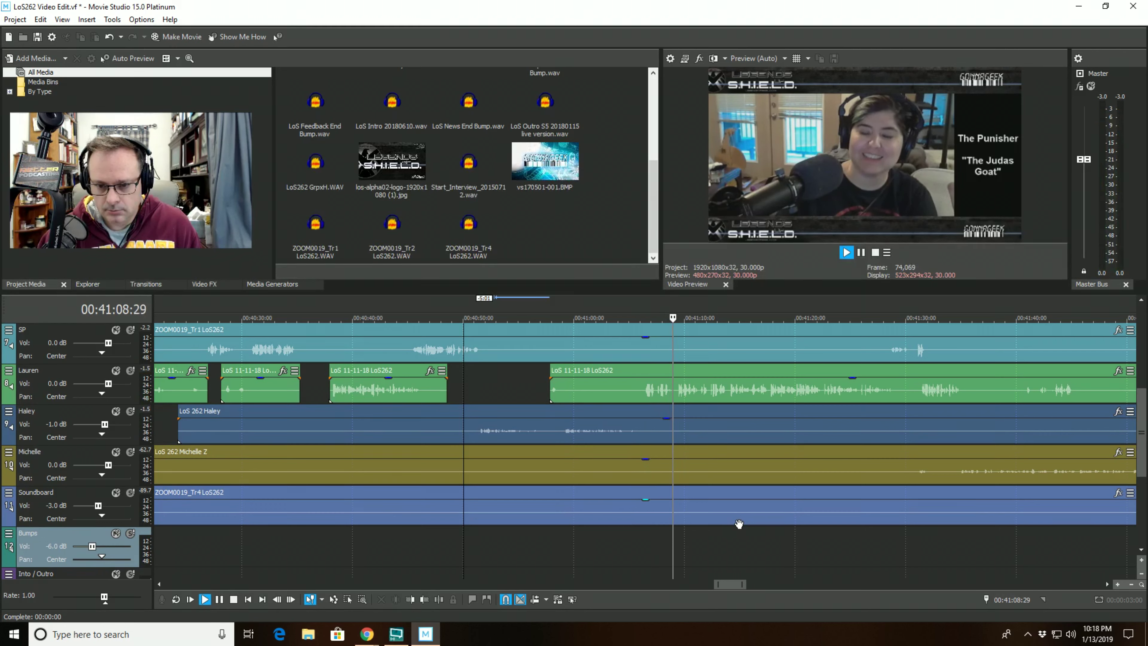
scroll(740, 524, "up", 2)
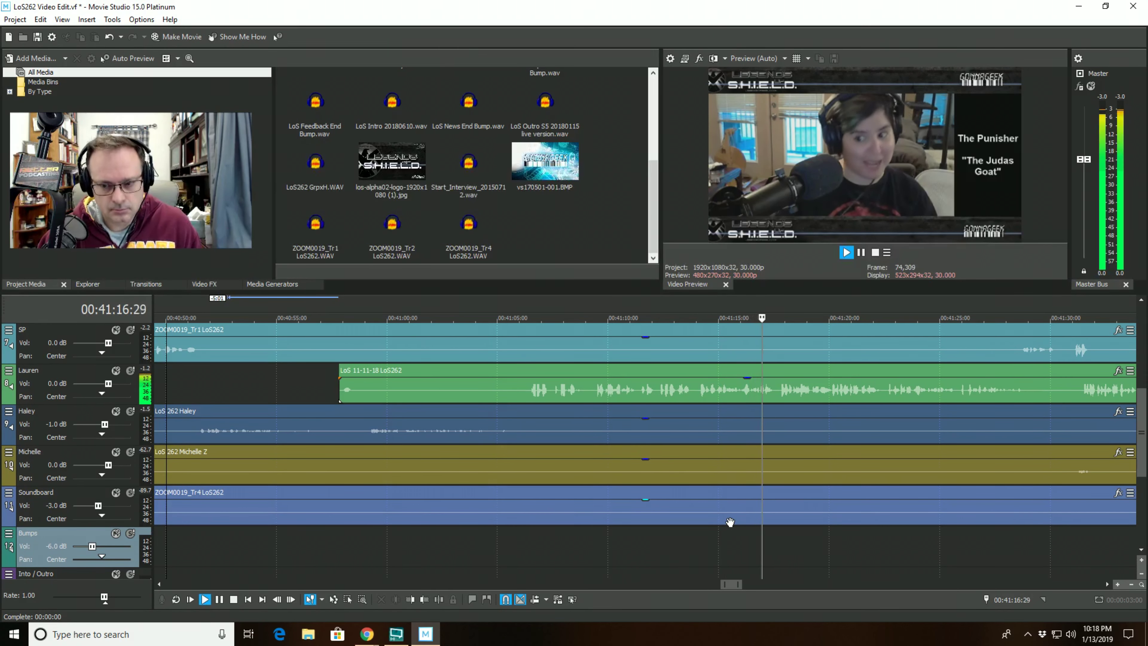
- Split the track 7 clip at 00:41:30:08 and trim the start of the following piece to 00:41:32:13
scroll(730, 523, "down", 1)
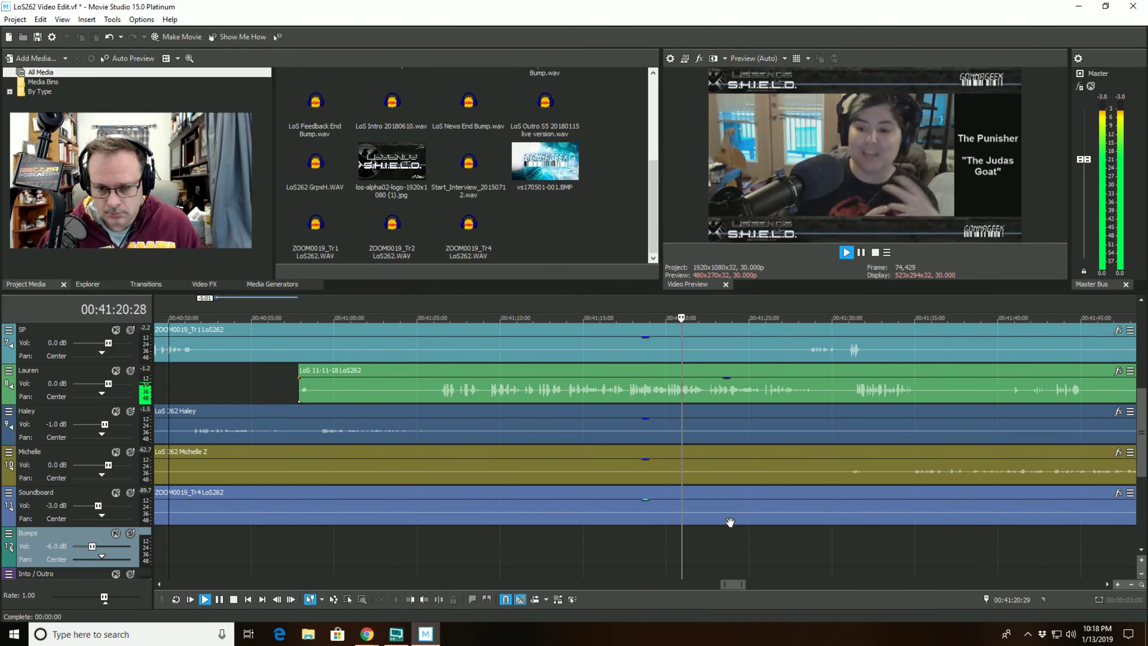
scroll(730, 523, "up", 2)
scroll(726, 522, "down", 2)
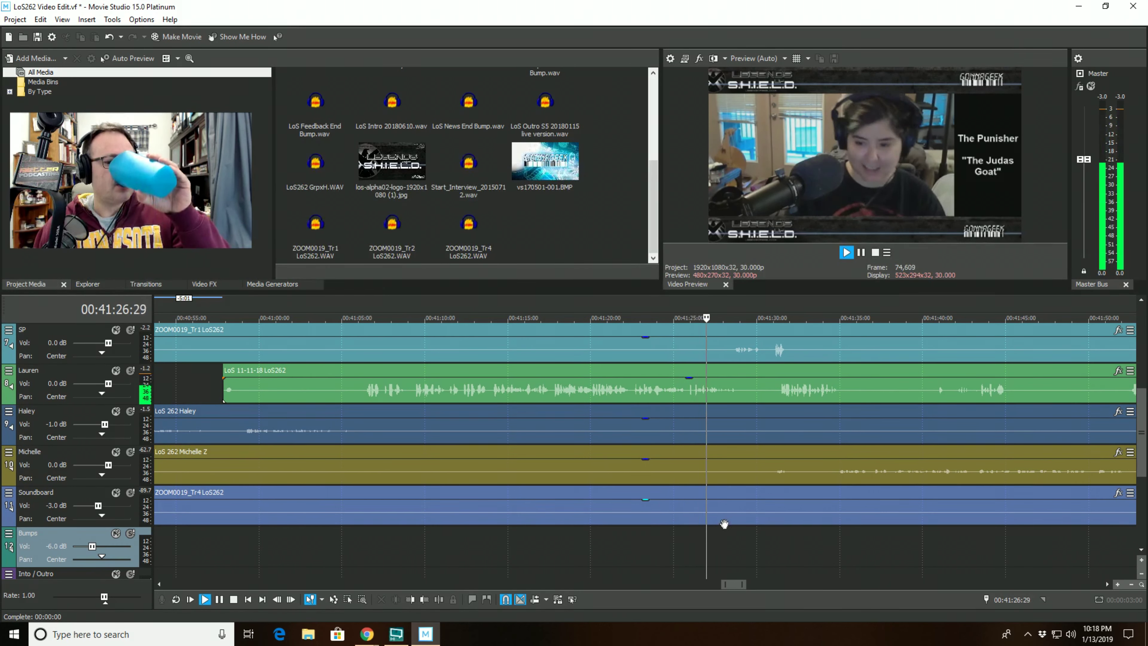
scroll(723, 524, "up", 2)
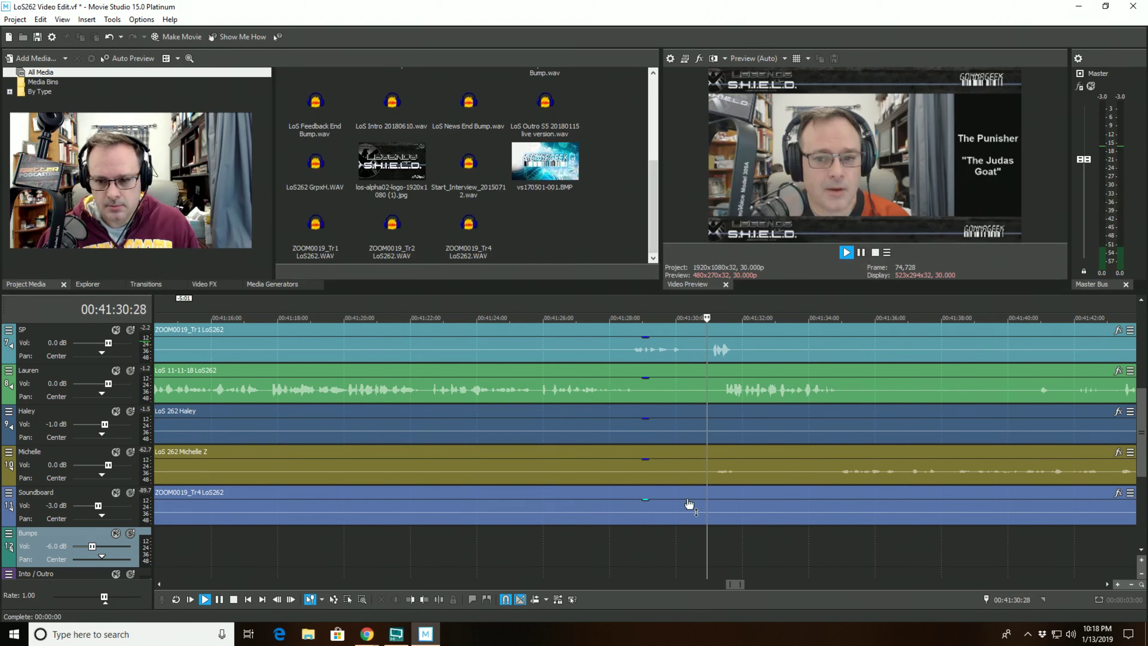
left_click(685, 351)
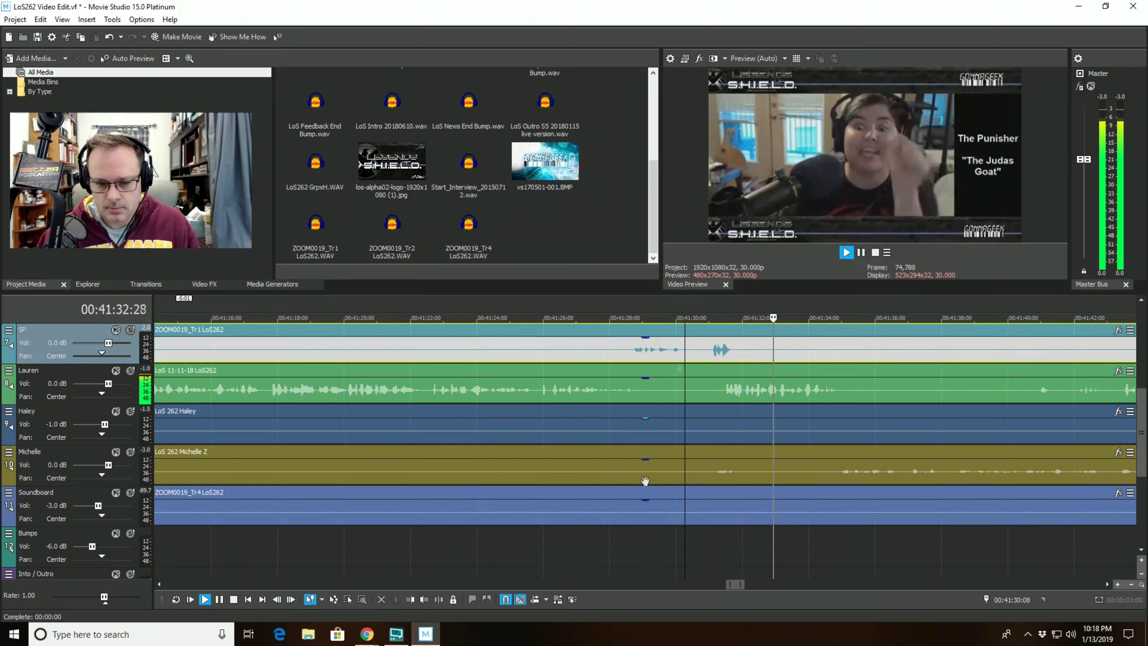
left_click(439, 599)
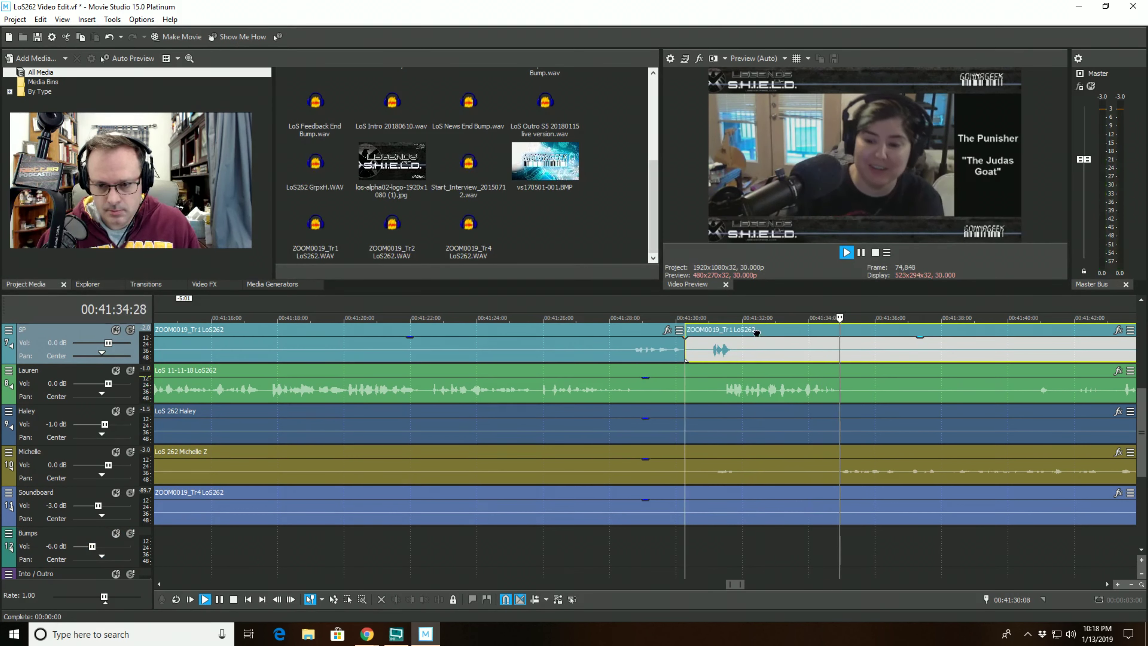
left_click(757, 333)
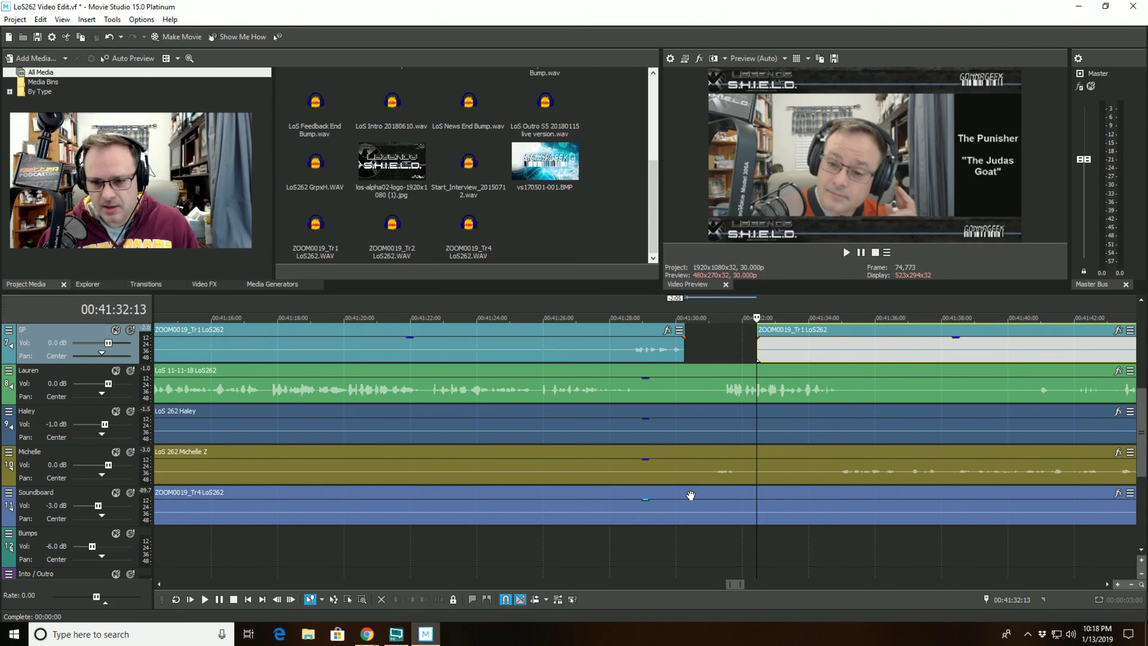
- Replay from 00:41:28:26, split the track 10 clip at 00:41:30:16 and trim the start of the following piece to 00:41:32:13
left_click(639, 542)
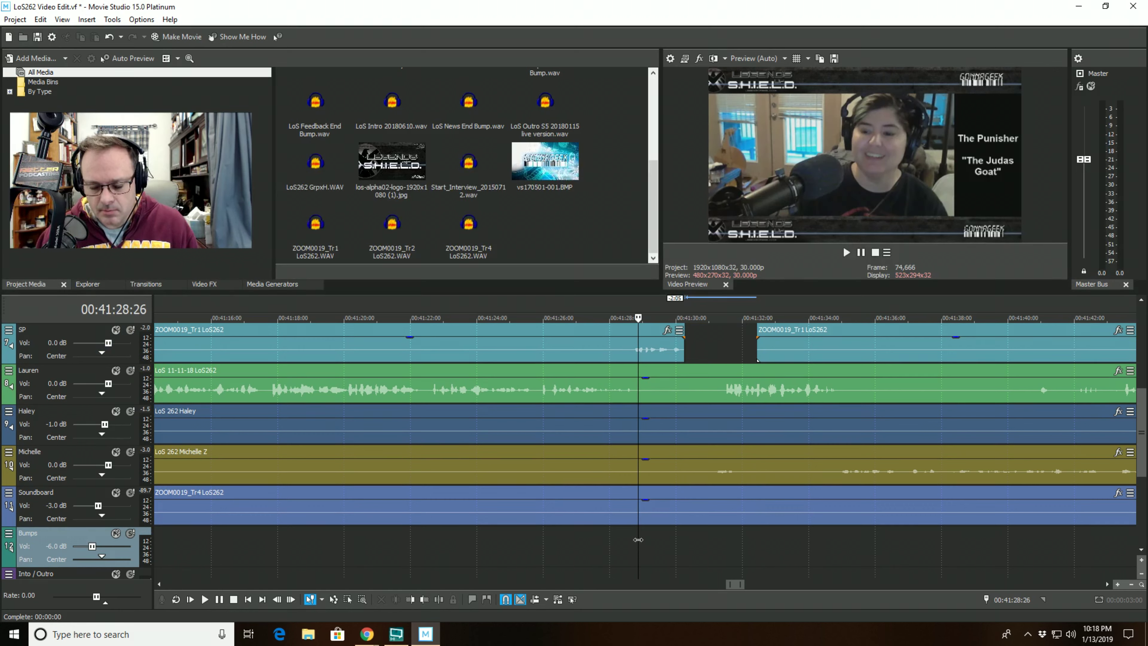
key("space")
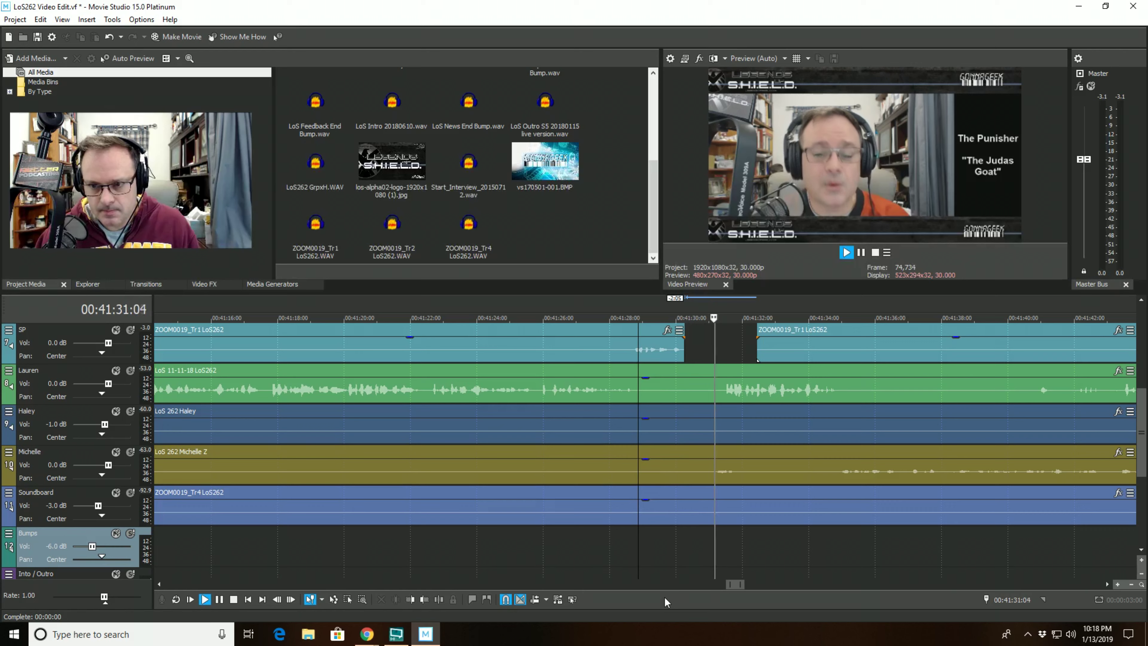
key("space")
left_click(694, 452)
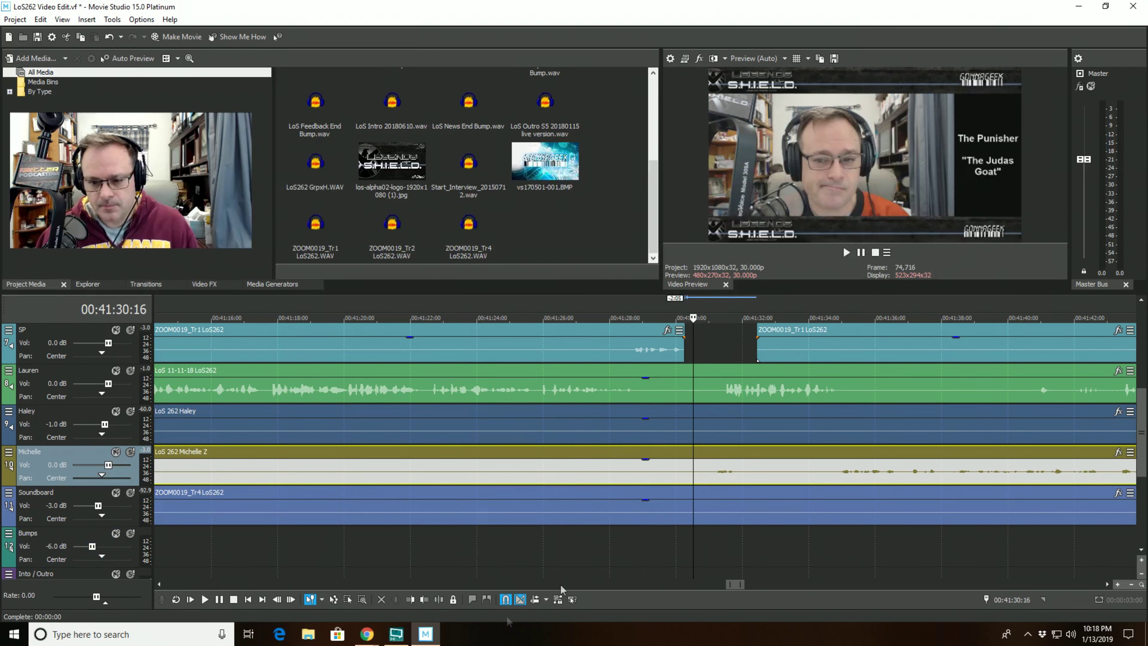
left_click(439, 599)
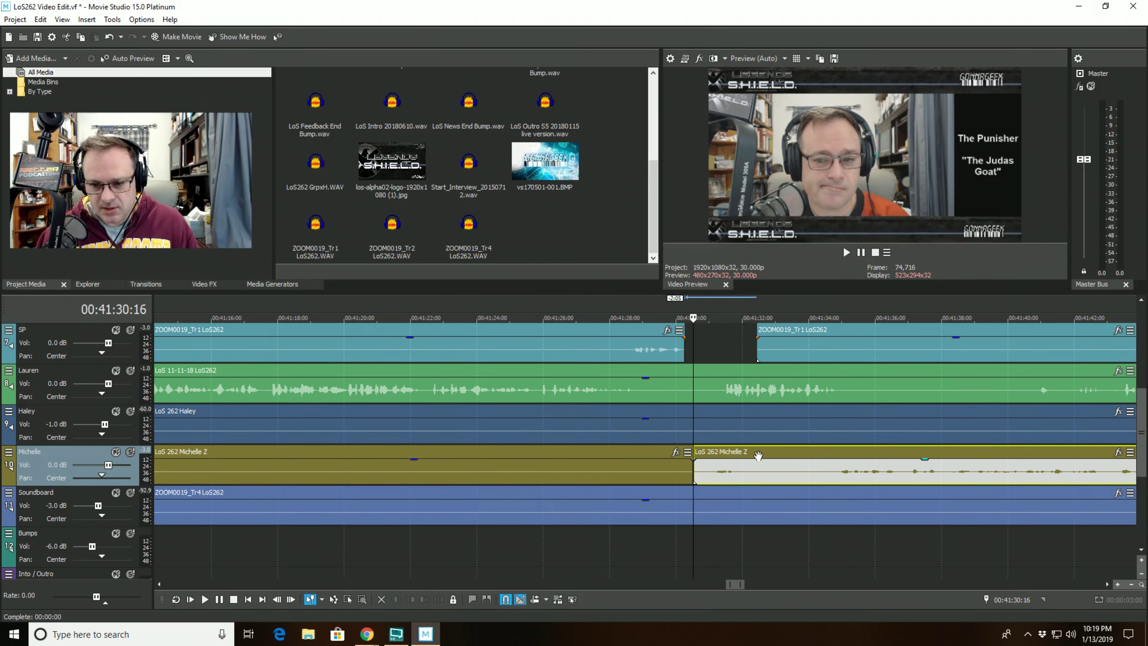
left_click(758, 456)
left_click(411, 600)
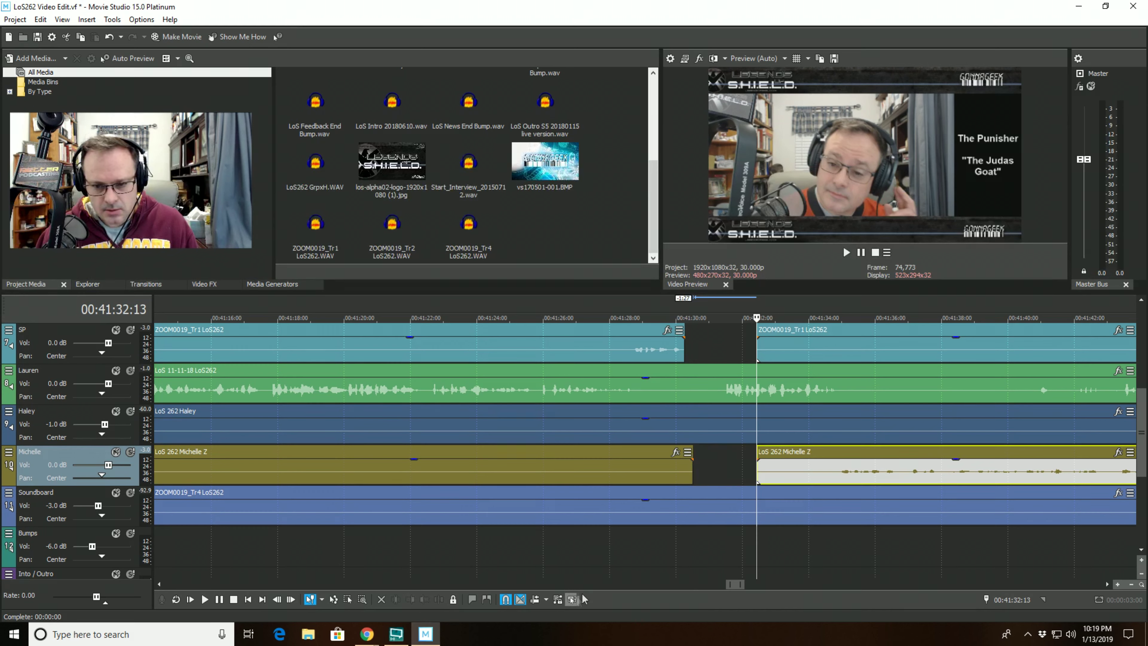
- Play the mix from about 00:41:29 to 00:41:45 to check the track 7 and track 10 cuts
left_click(640, 563)
key("space")
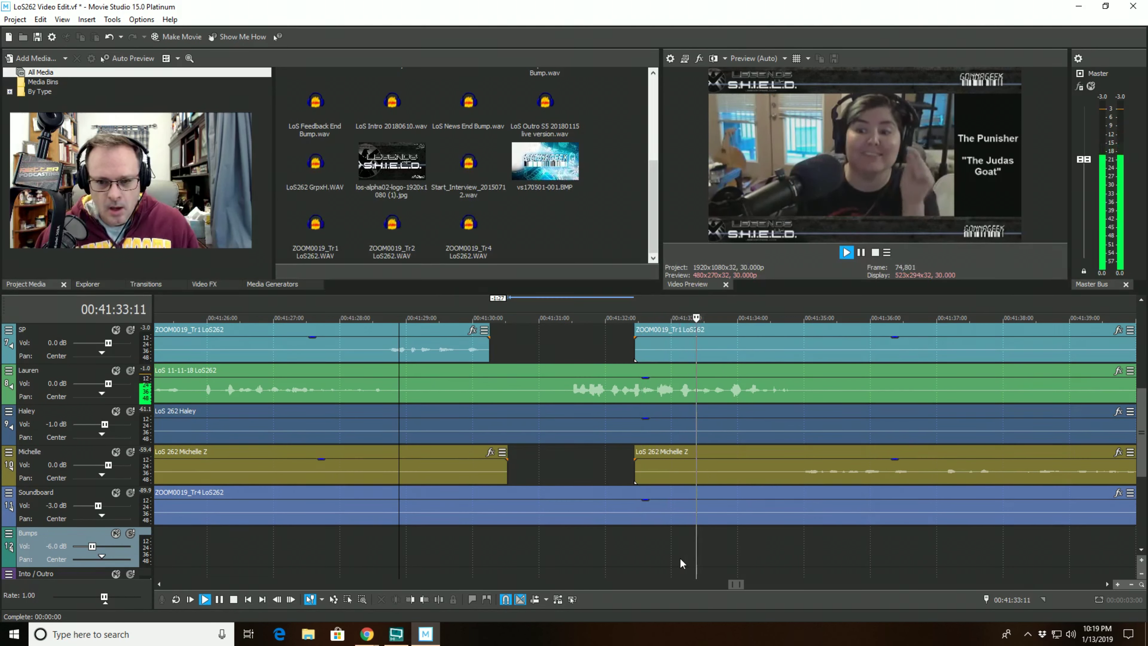
scroll(680, 557, "down", 2)
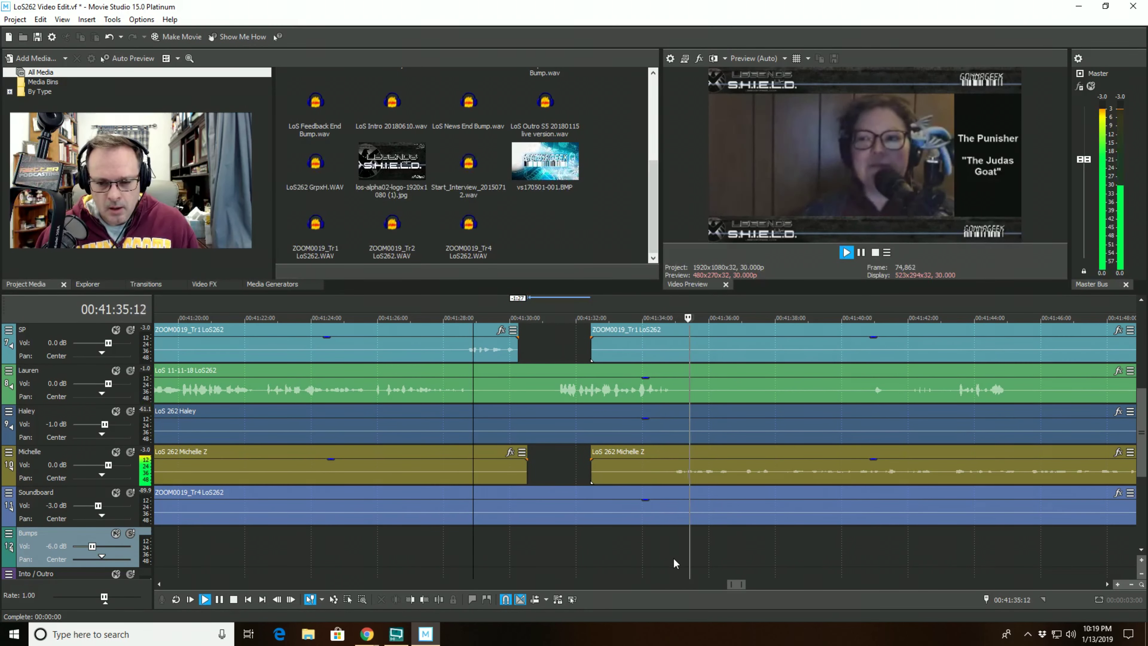
scroll(652, 561, "down", 2)
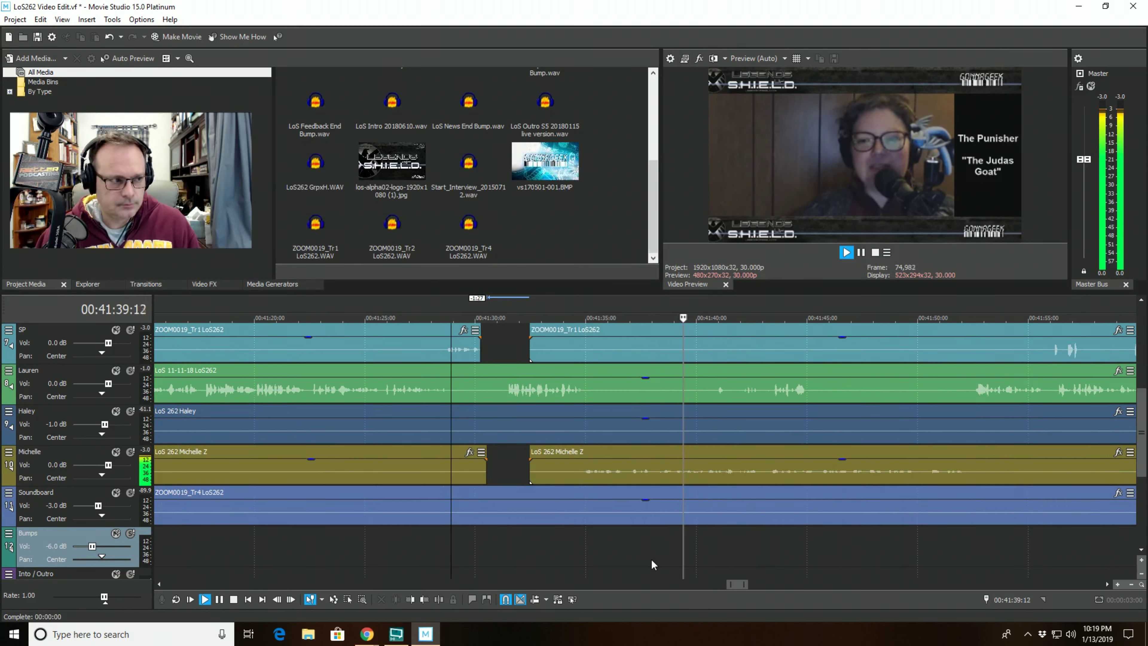
scroll(666, 554, "up", 2)
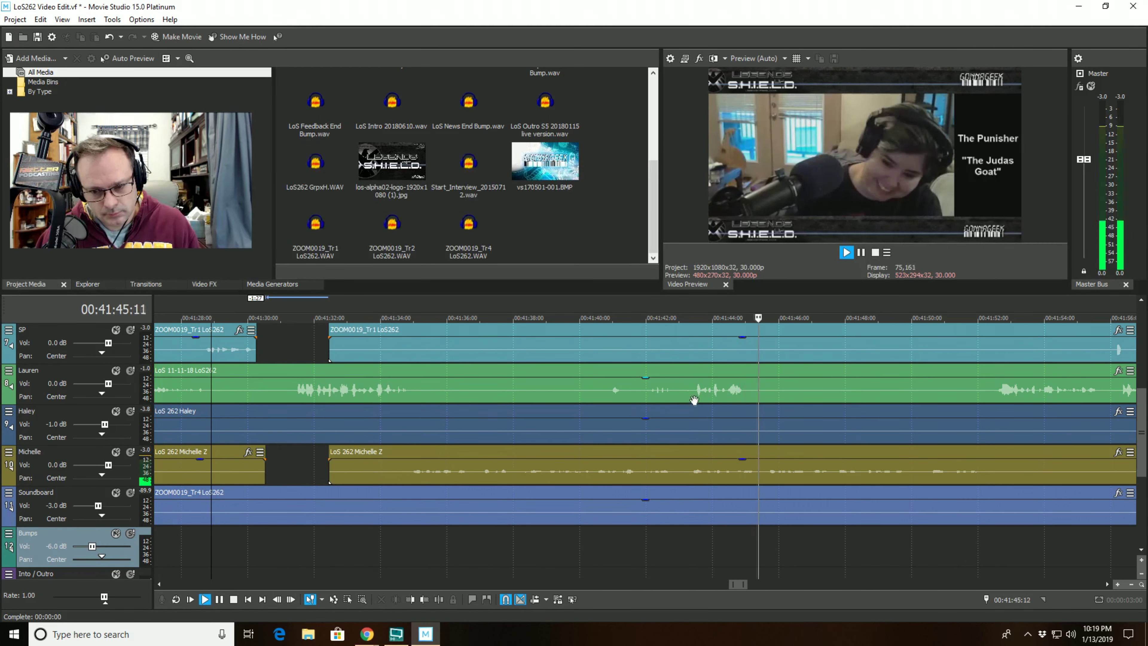
left_click(681, 385)
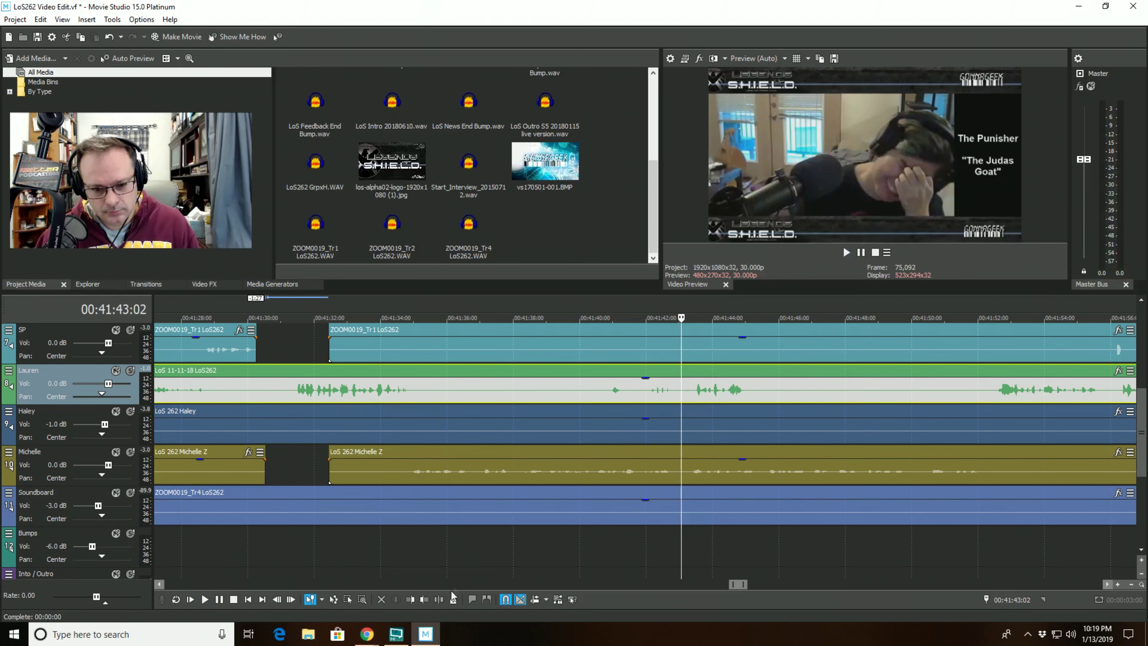
key("s")
key("space")
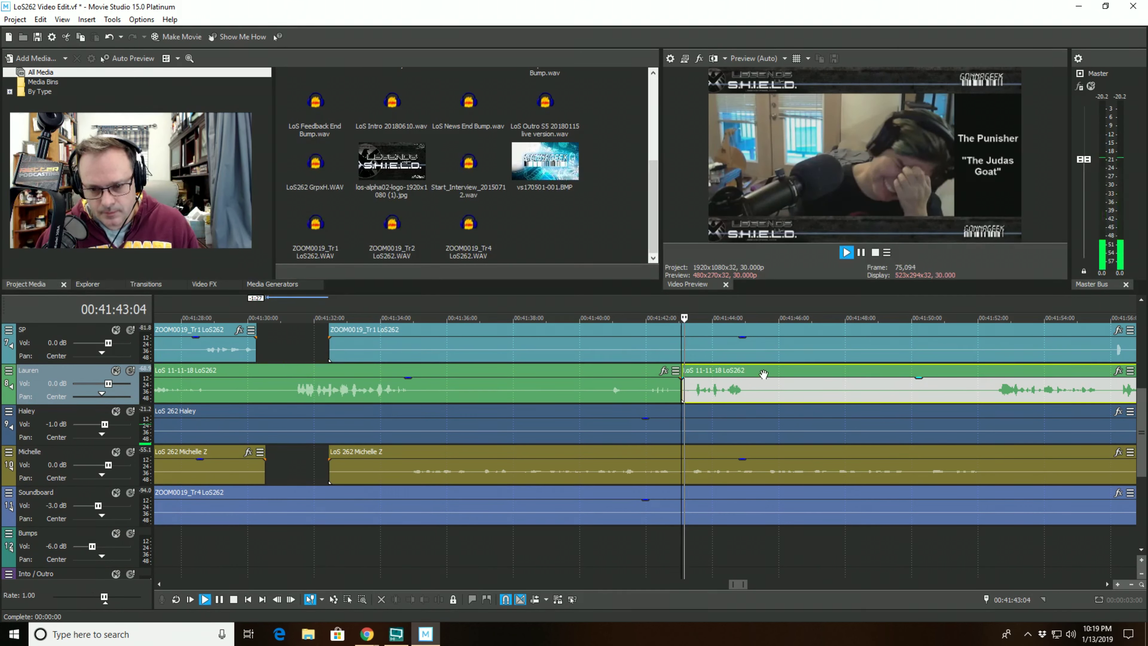
key("space")
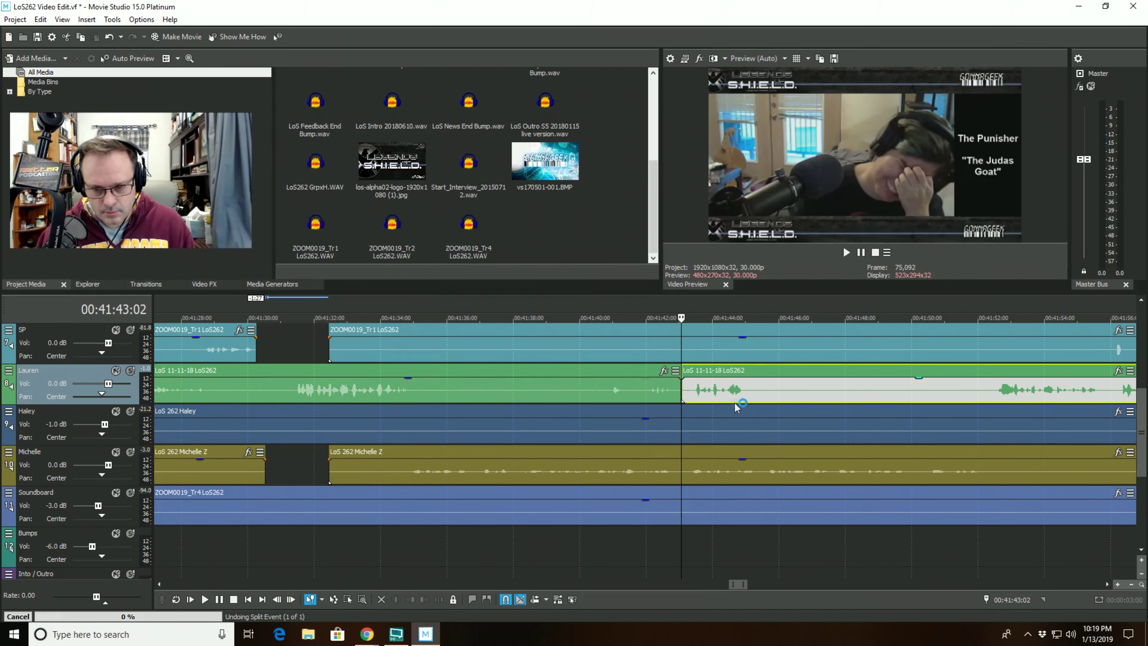
key("ctrl+z")
- Split the track 8 clip at about 00:41:43:15 and trim the start of the following piece to 00:41:45:01
scroll(724, 380, "up", 5)
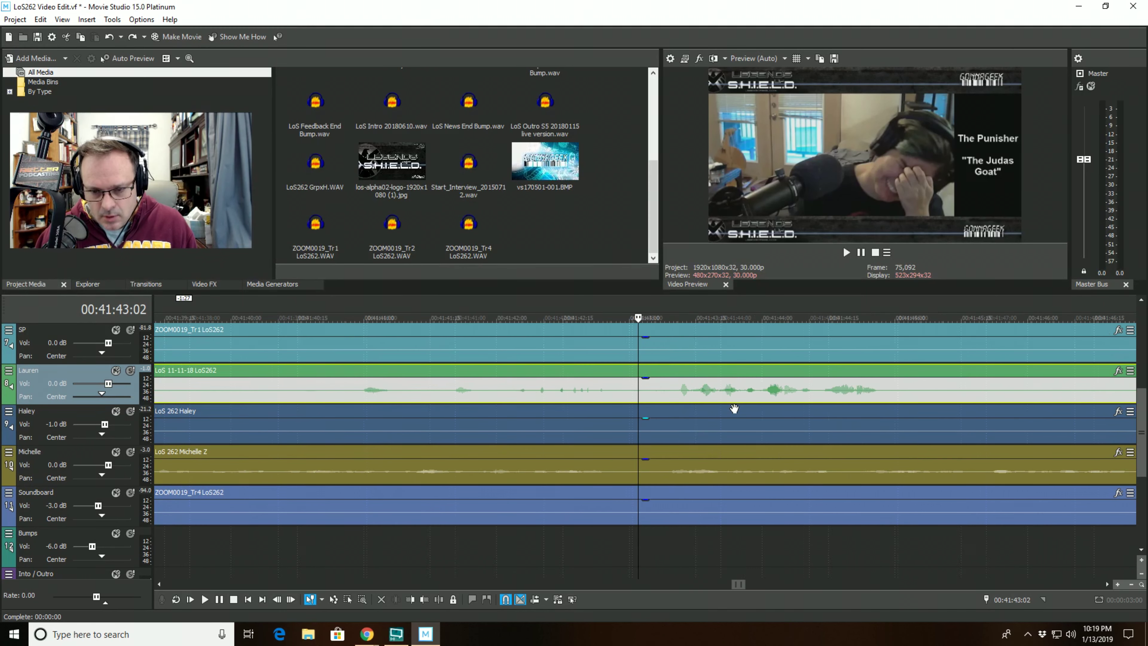
left_click(713, 369)
left_click(438, 599)
left_click(989, 363, "shift")
key("Delete")
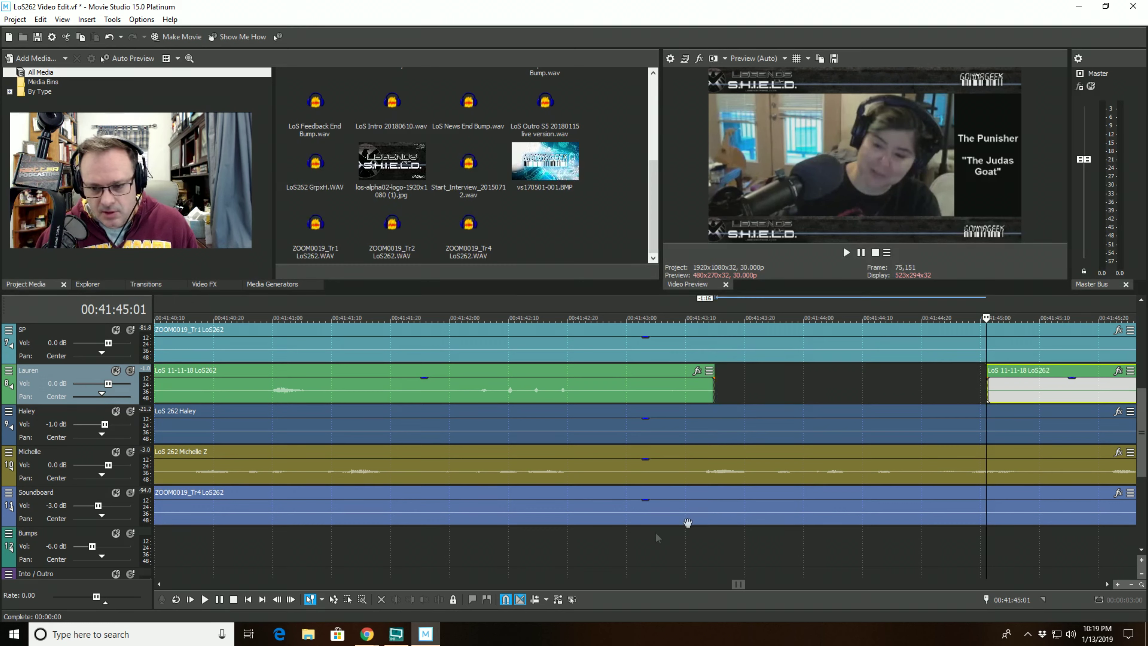
- Play the mix from 00:41:39:27 to about 00:41:52 to check the track 8 cut and listen for stray noise
scroll(687, 523, "down", 3)
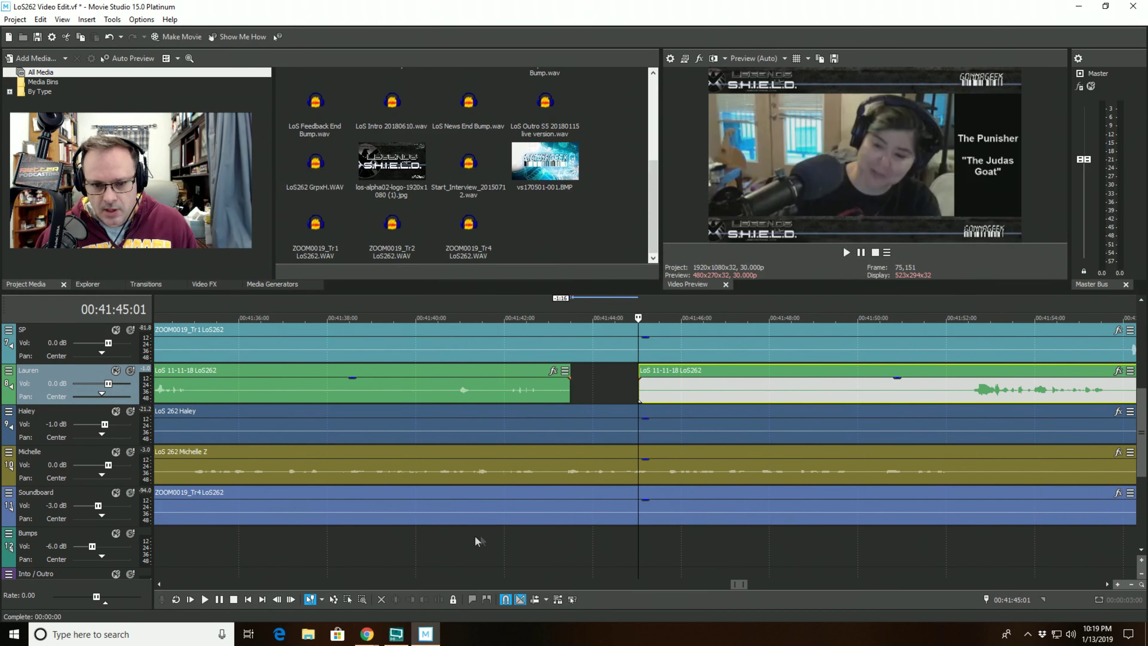
left_click(409, 536)
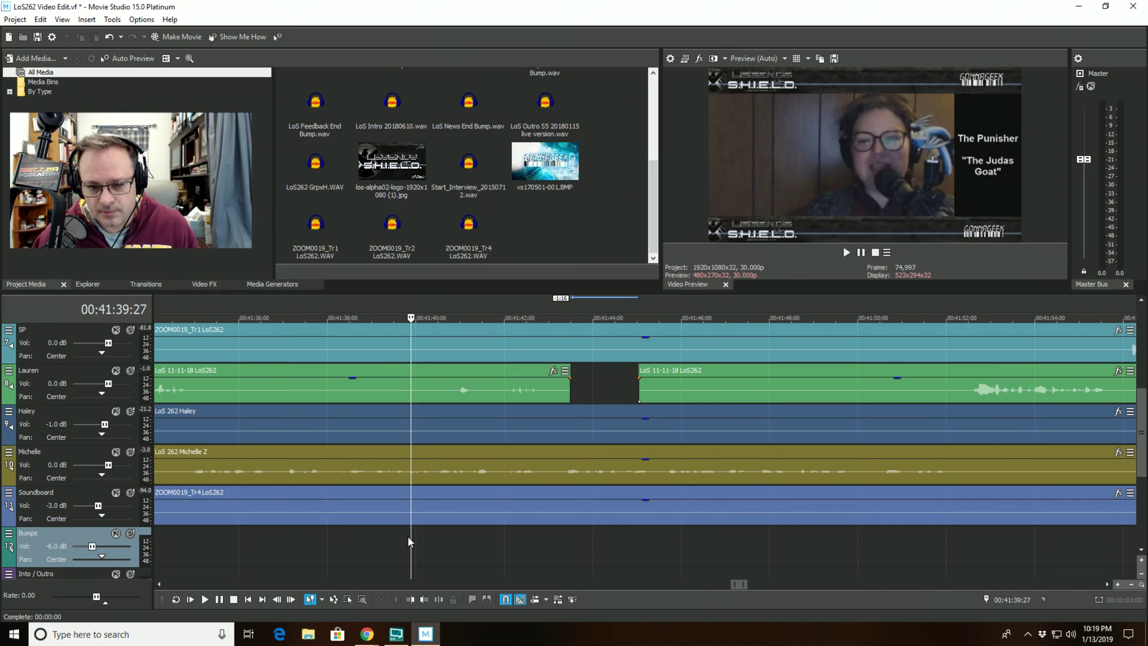
key("space")
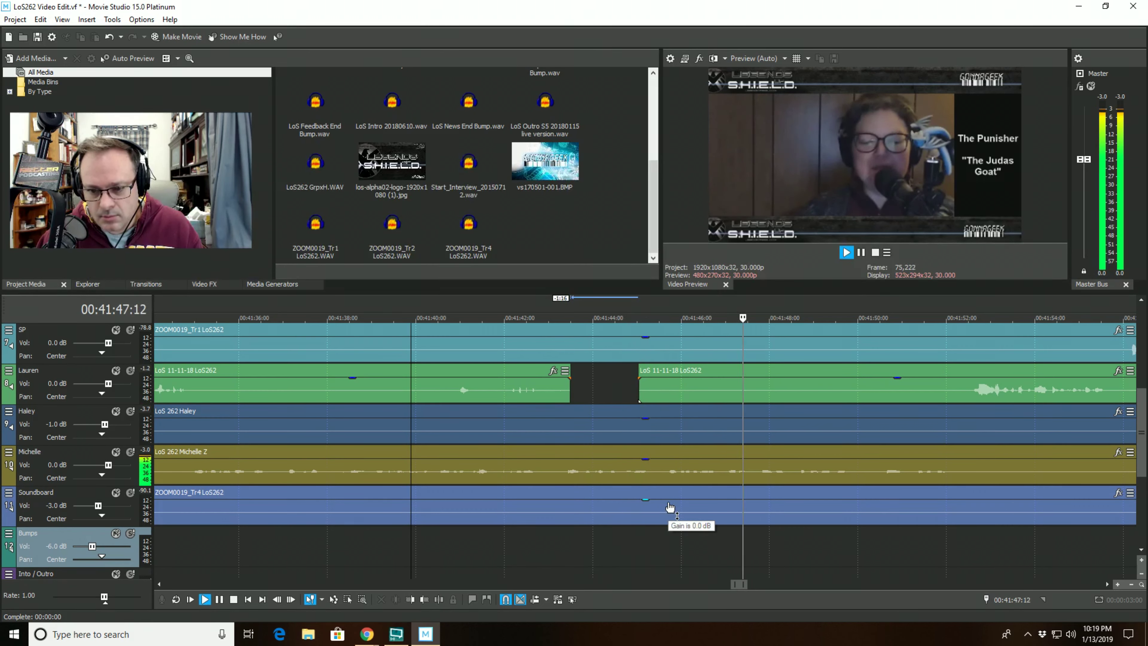
scroll(669, 507, "down", 3)
scroll(664, 508, "down", 2)
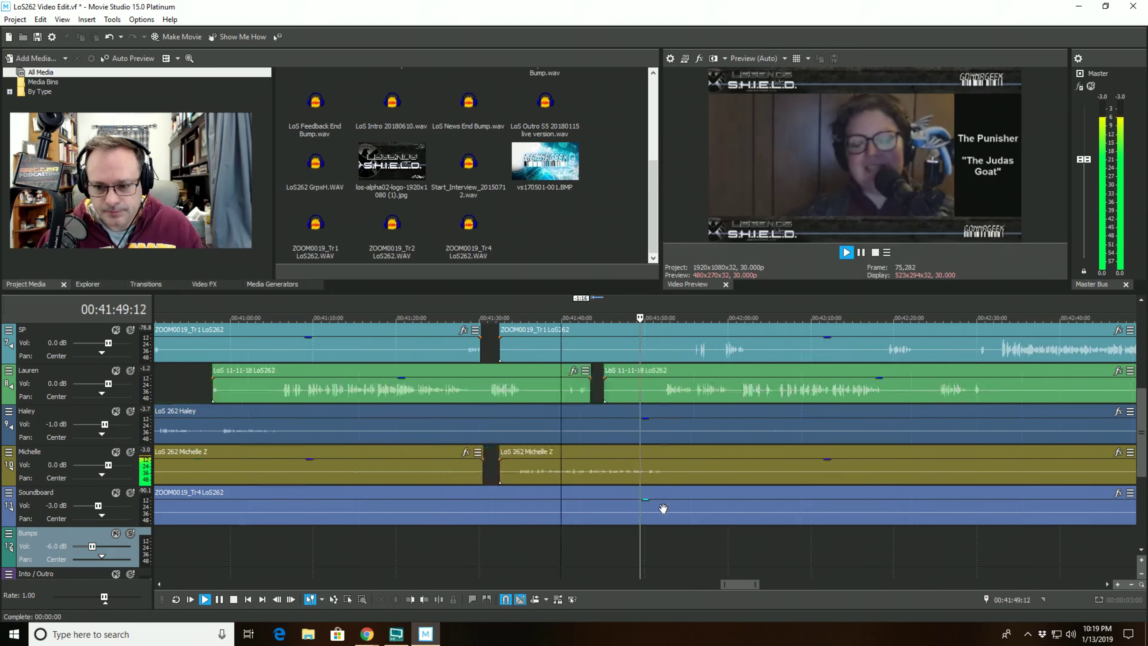
scroll(663, 509, "up", 2)
scroll(661, 509, "up", 1)
scroll(662, 509, "up", 4)
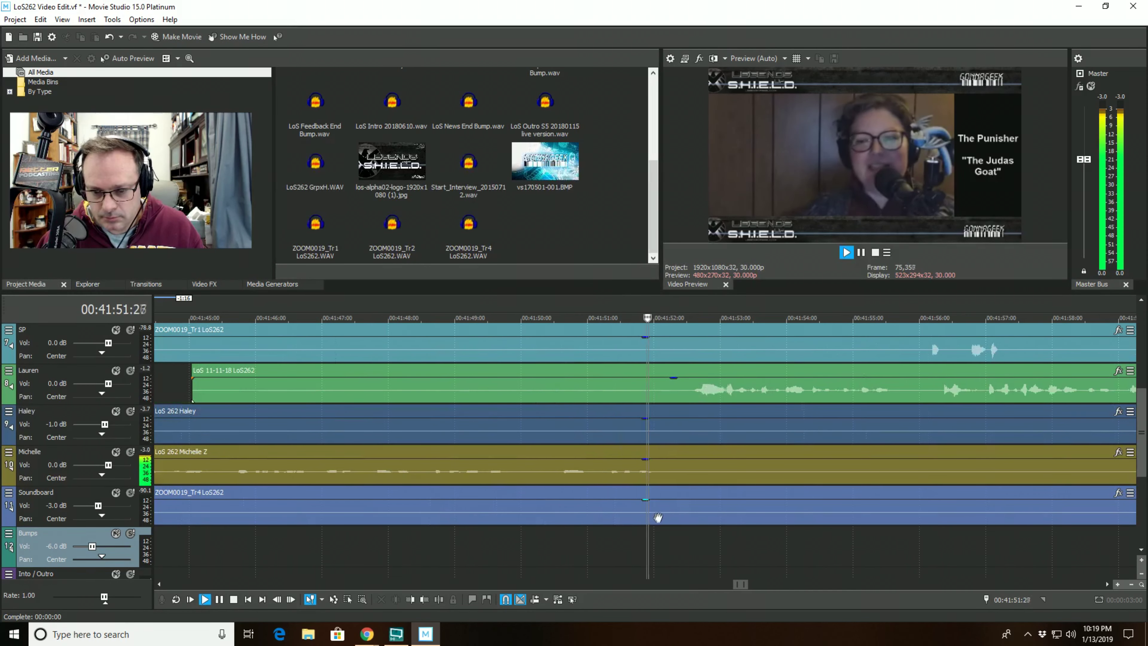
- Split the track 10 clip at about 00:41:51:08 and trim the end of the preceding piece to 00:41:50:15
left_click(375, 450)
left_click(437, 601)
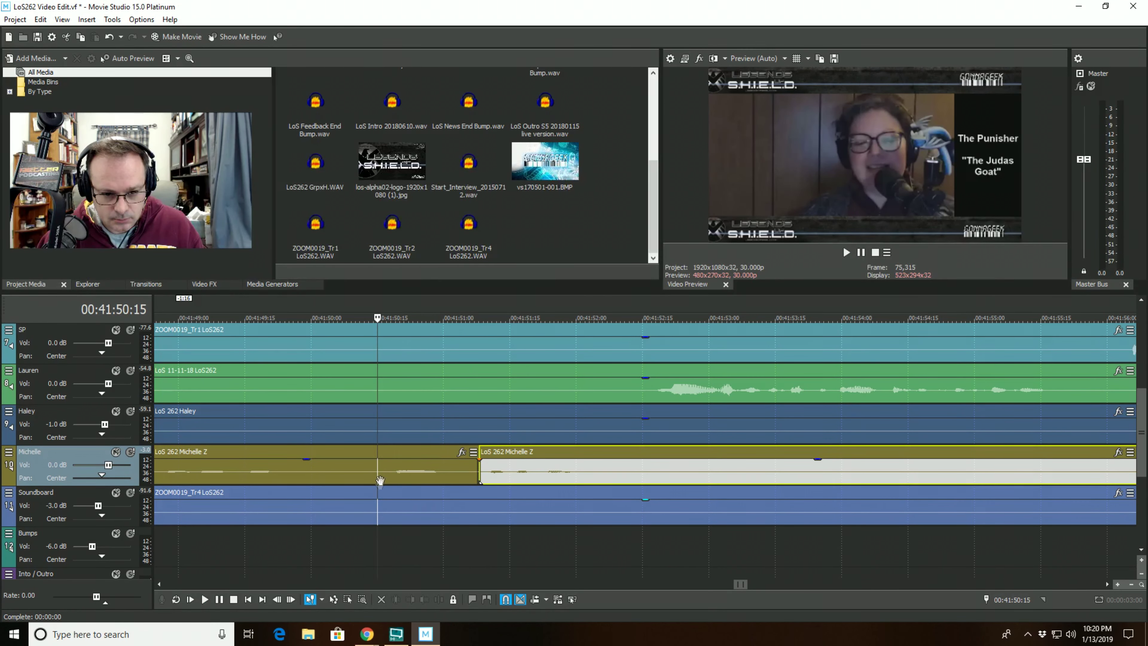
left_click(380, 473)
left_click(424, 599)
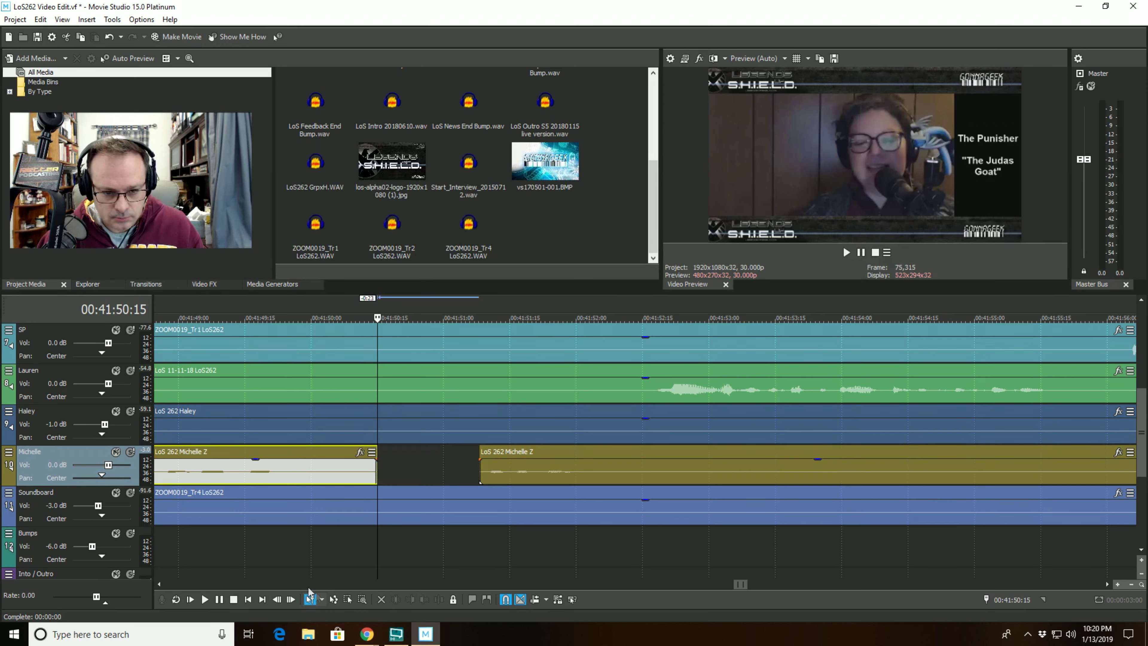
- Play the mix from about 00:41:49:18 to 00:41:56 to check the latest track 10 cut
left_click(259, 555)
key("space")
scroll(274, 552, "down", 3)
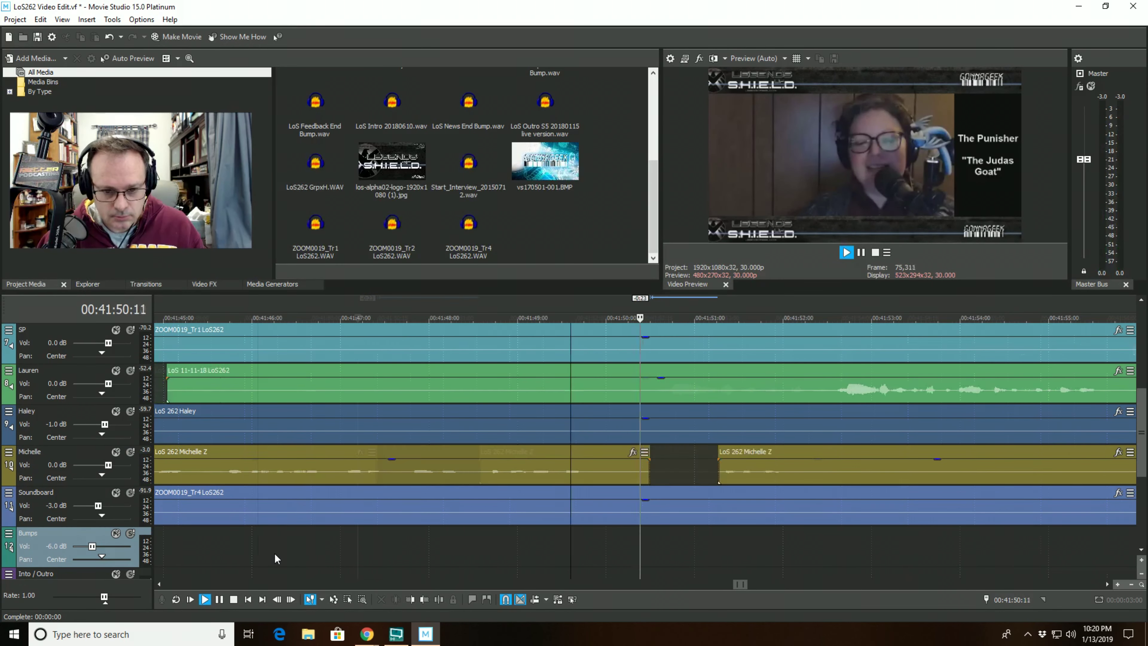
scroll(348, 545, "down", 2)
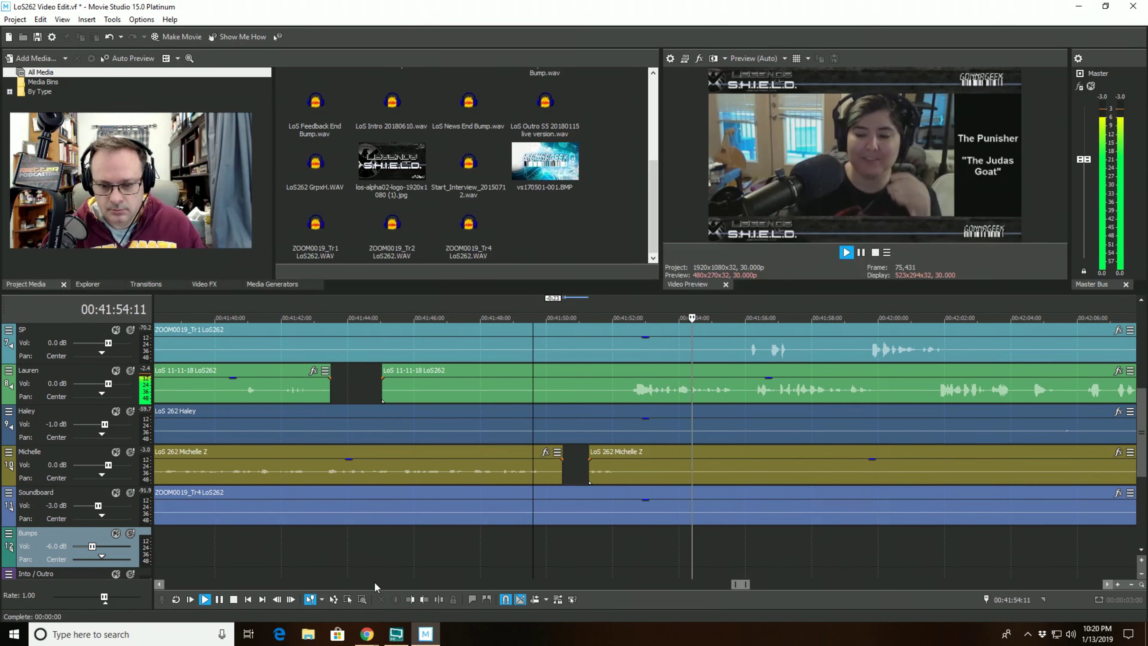
scroll(520, 573, "up", 3)
scroll(582, 571, "down", 1)
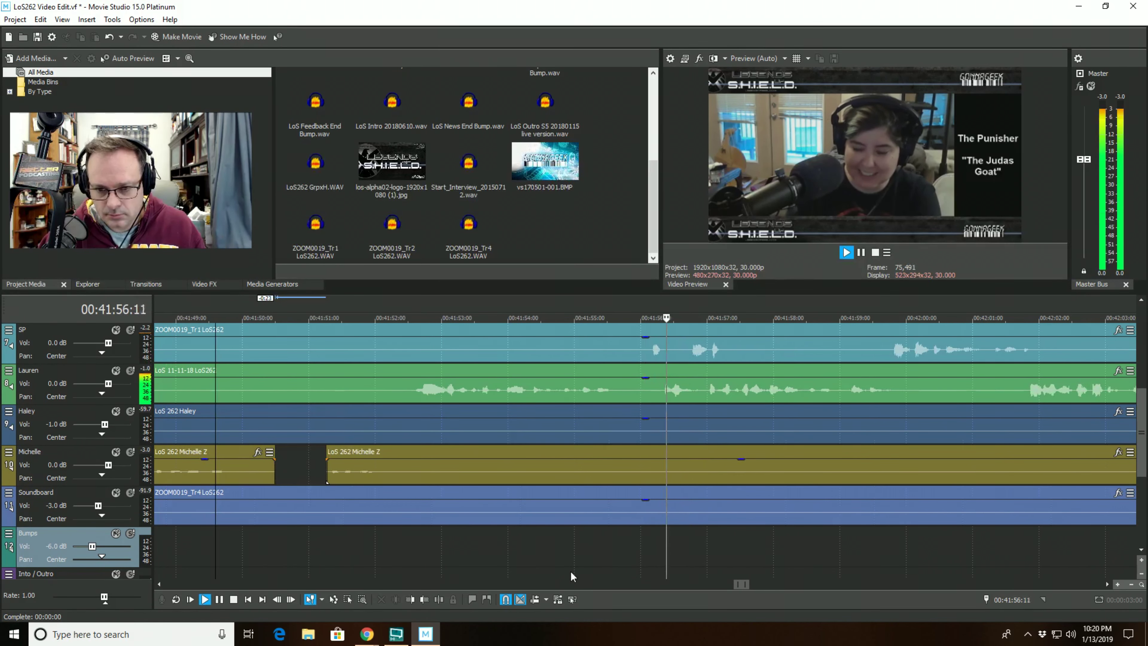
- Split the track 7 clip at 00:41:55:25 and trim the start of the following piece to 00:41:57:20
left_click(629, 335)
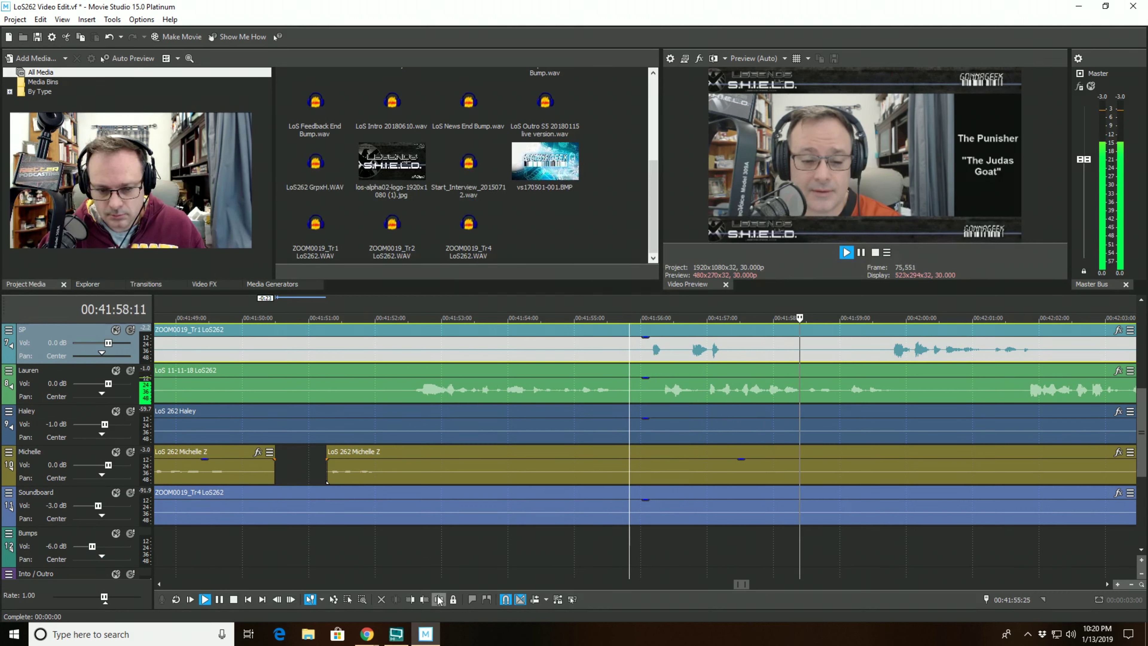
key("s")
left_click(752, 331)
left_click_drag(752, 344, 873, 344)
- Play the mix from about 00:41:58 to 00:42:27 to check the track 7 cut and listen for crosstalk or stray noise
scroll(522, 572, "down", 2)
scroll(516, 574, "down", 3)
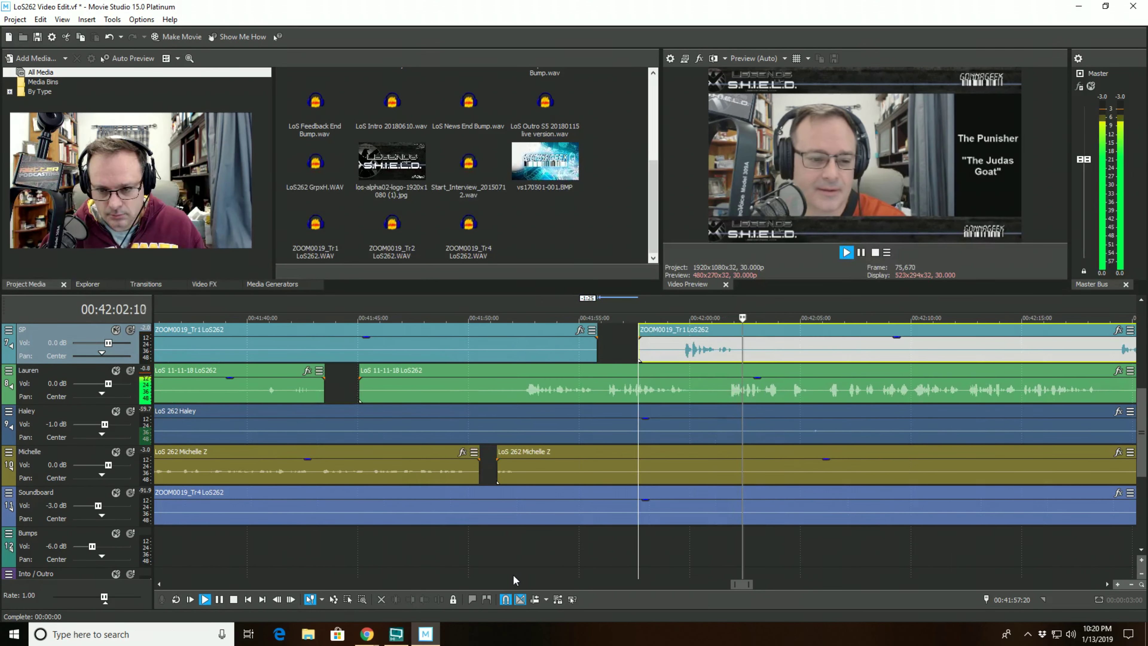
scroll(511, 576, "up", 2)
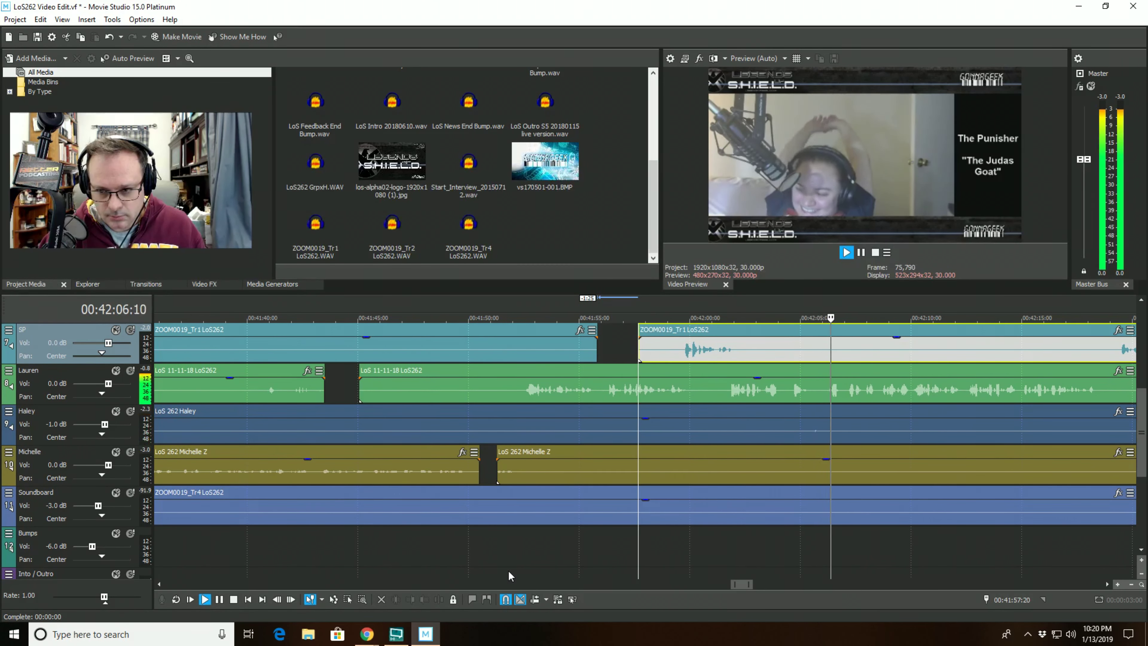
scroll(508, 576, "up", 2)
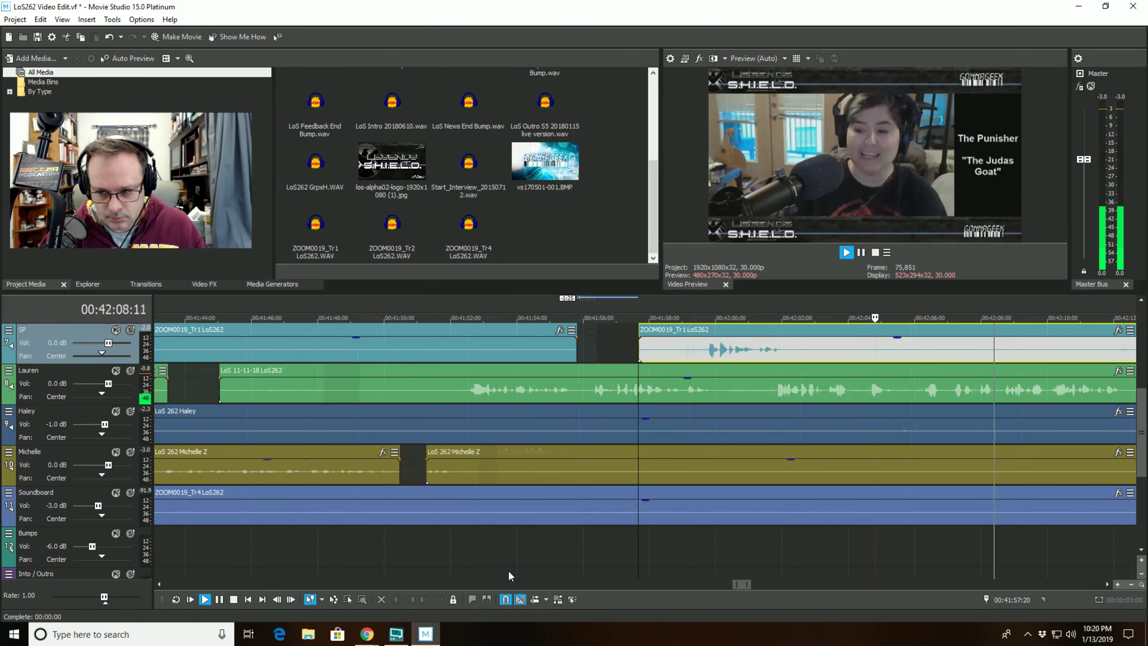
scroll(509, 576, "down", 2)
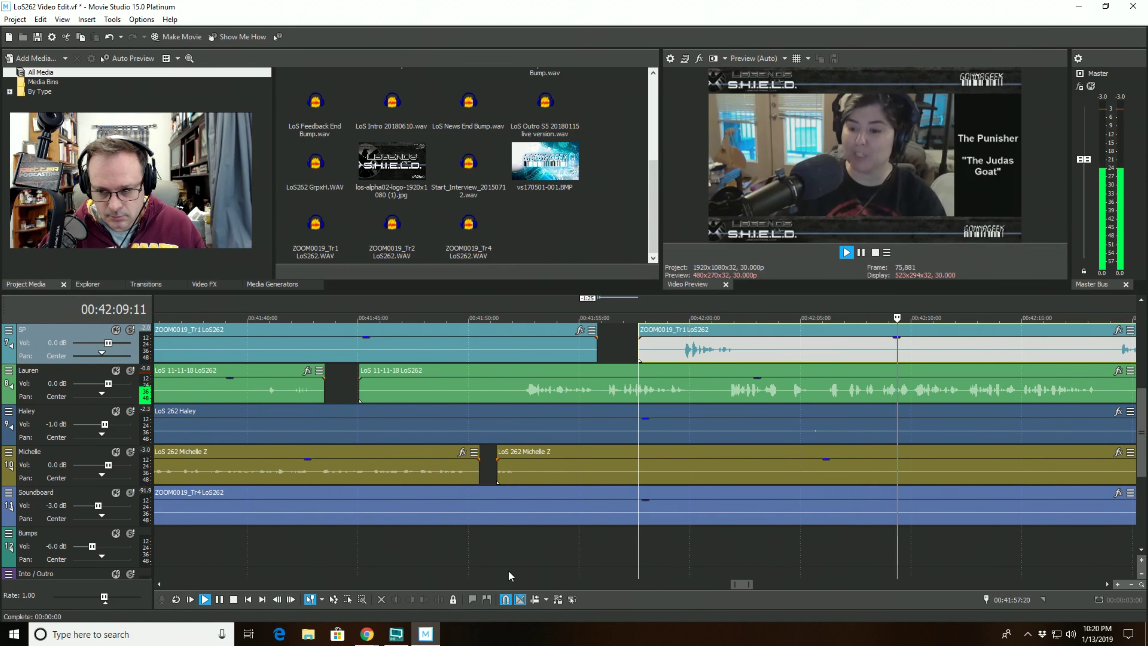
left_click(903, 558)
scroll(902, 556, "down", 3)
scroll(900, 556, "up", 3)
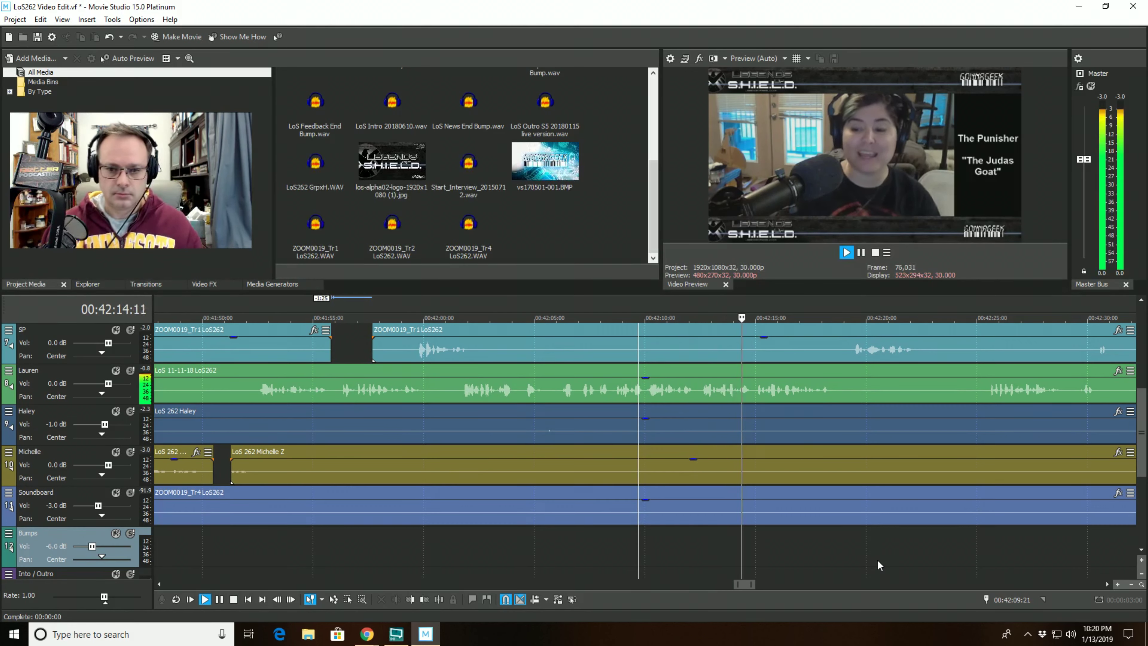
scroll(877, 559, "down", 1)
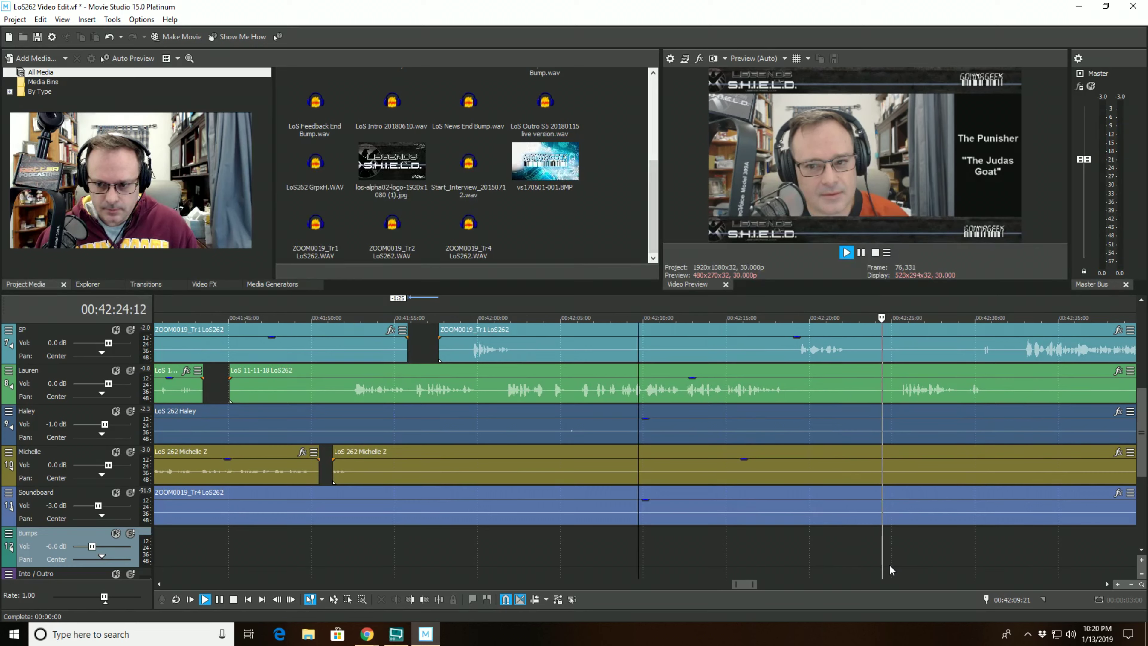
scroll(886, 565, "down", 2)
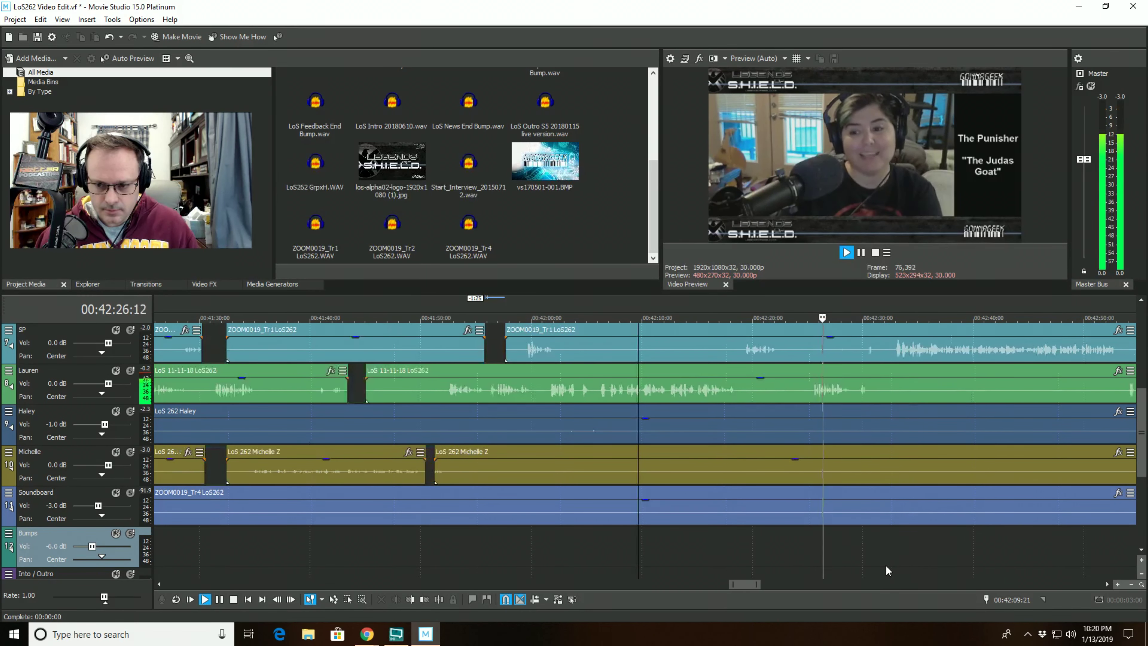
scroll(886, 565, "up", 3)
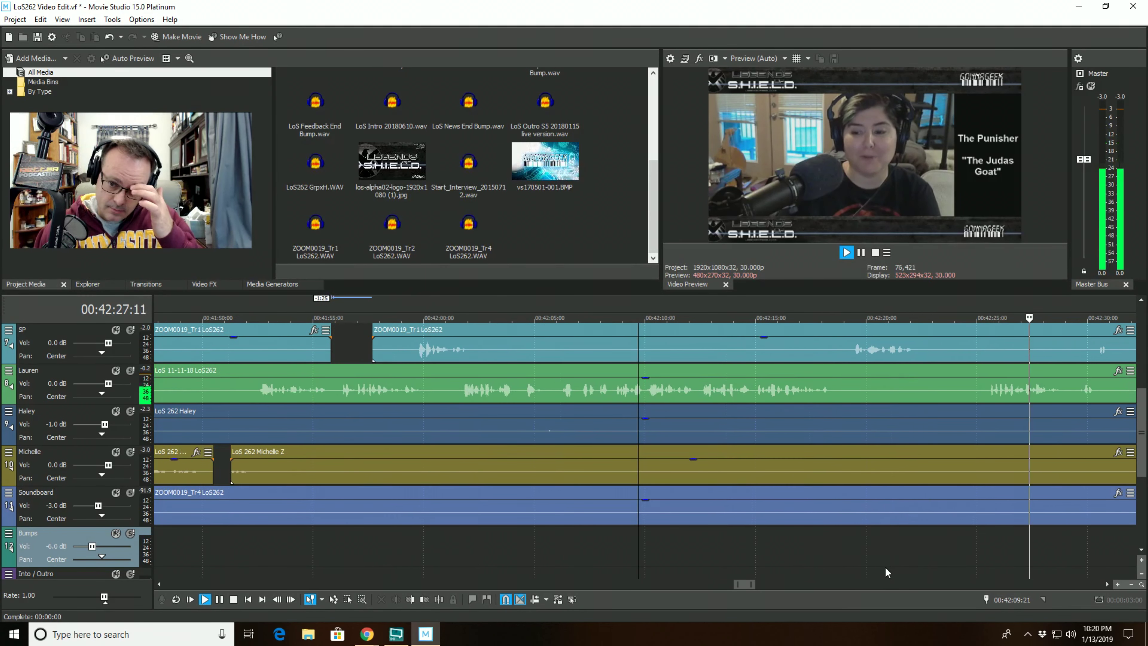
- Play the mix from about 00:42:27 to 00:43:26 and examine the tracks for stray noise through the soundboard bump, ending with playback stopped
left_click(973, 544)
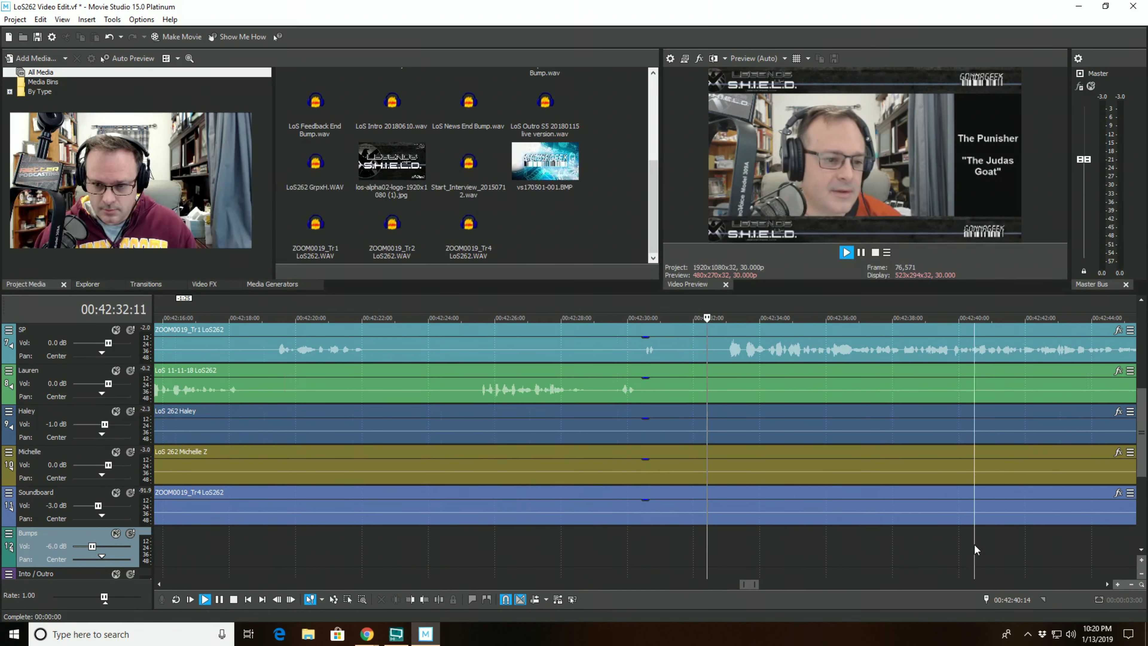
scroll(974, 545, "up", 1)
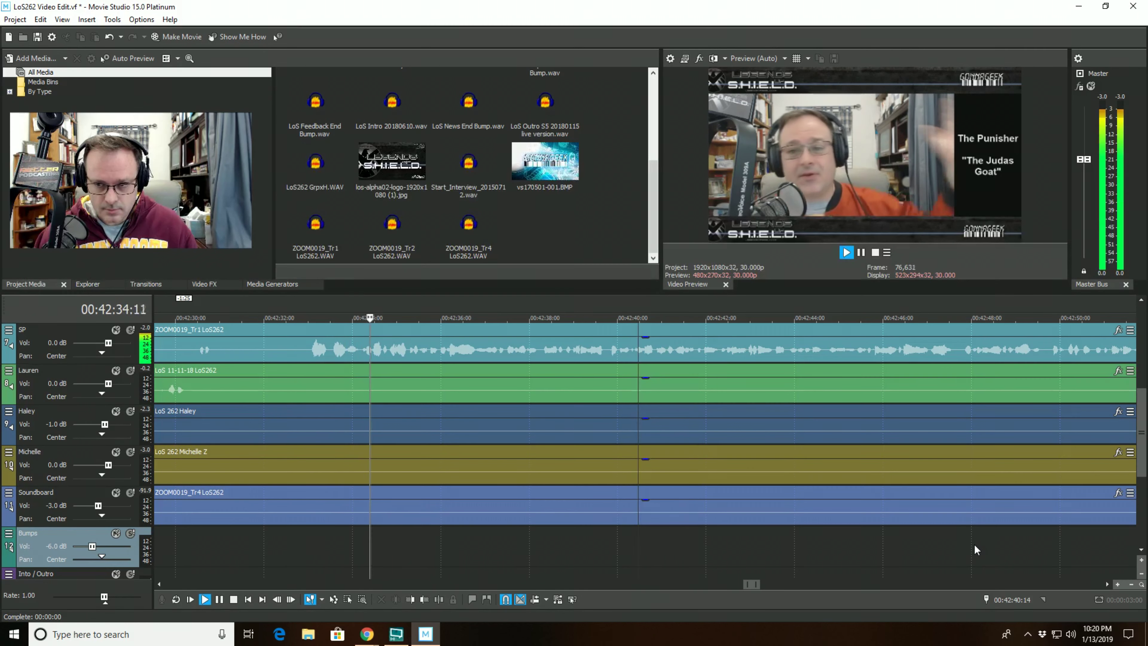
scroll(973, 544, "down", 2)
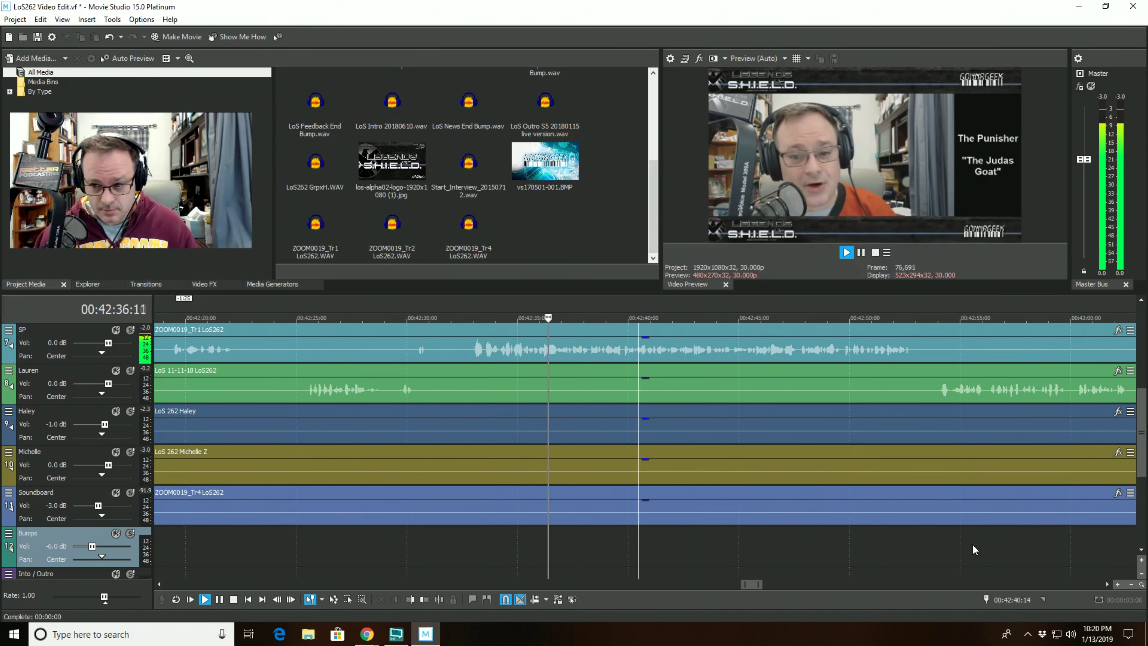
scroll(972, 544, "down", 2)
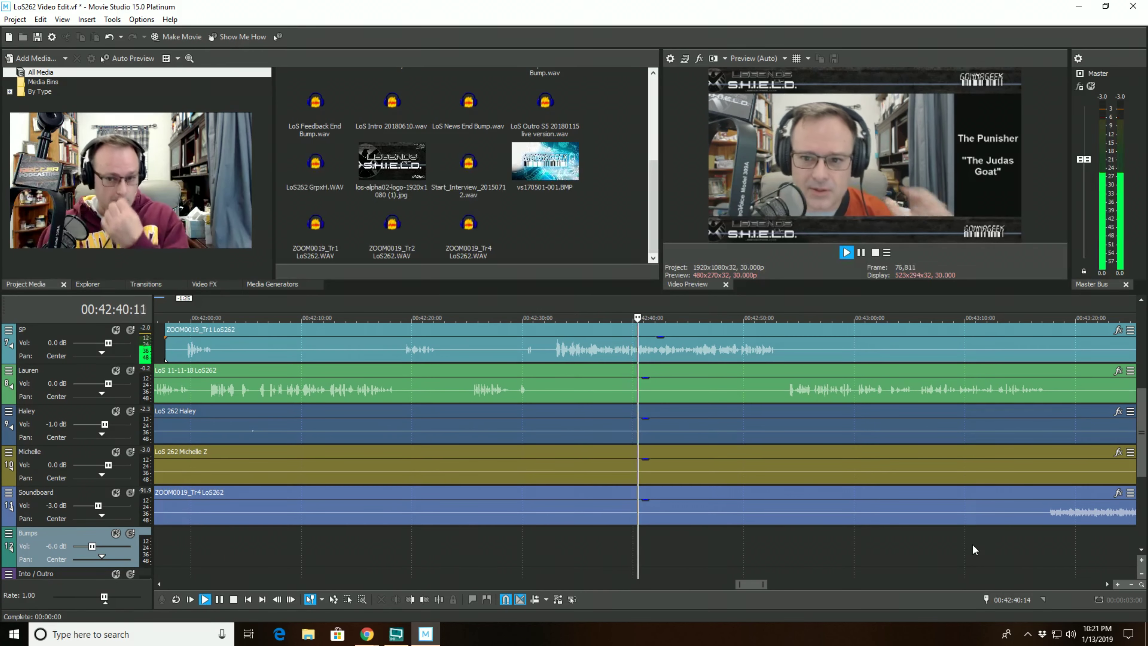
scroll(974, 545, "up", 2)
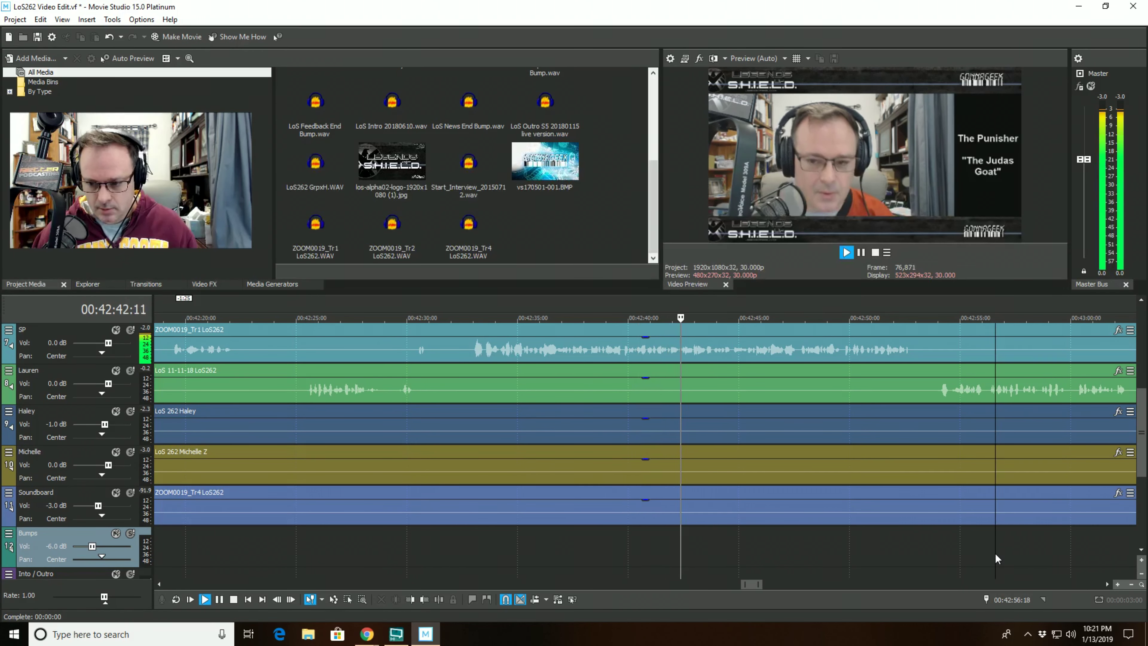
scroll(998, 563, "up", 2)
scroll(995, 562, "down", 1)
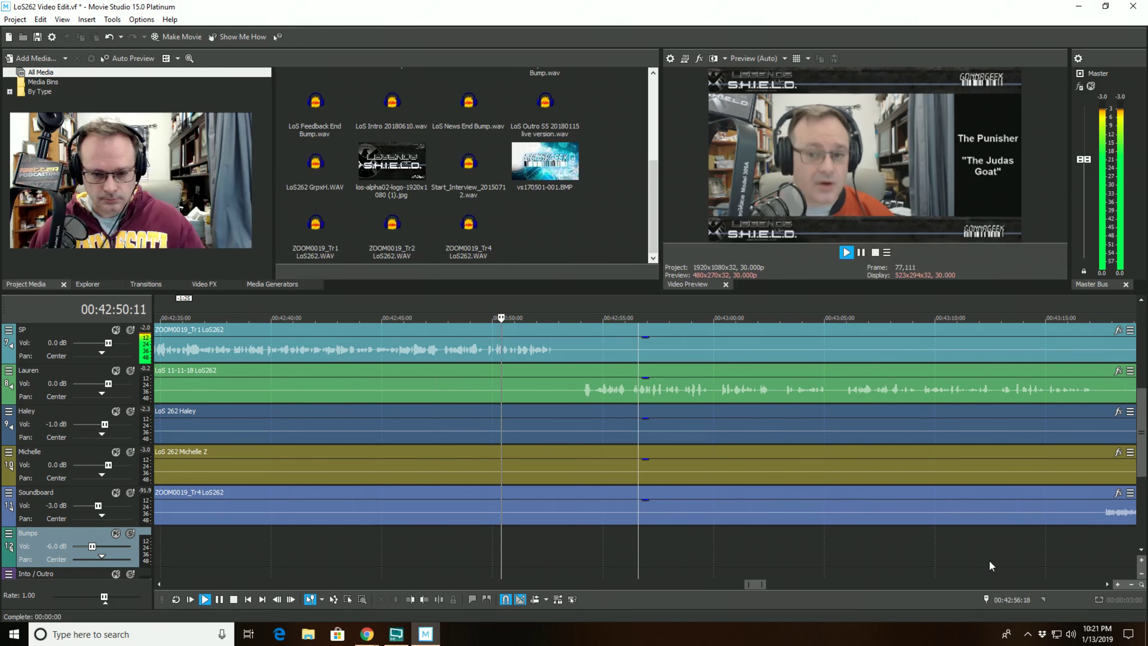
scroll(989, 561, "up", 1)
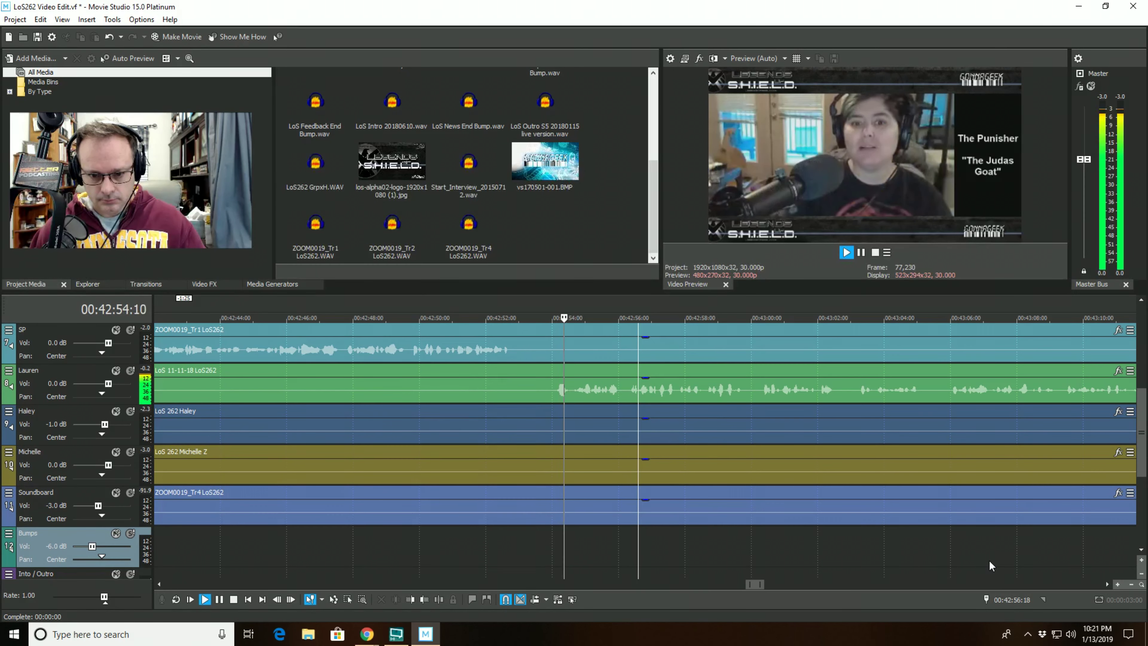
scroll(990, 560, "down", 1)
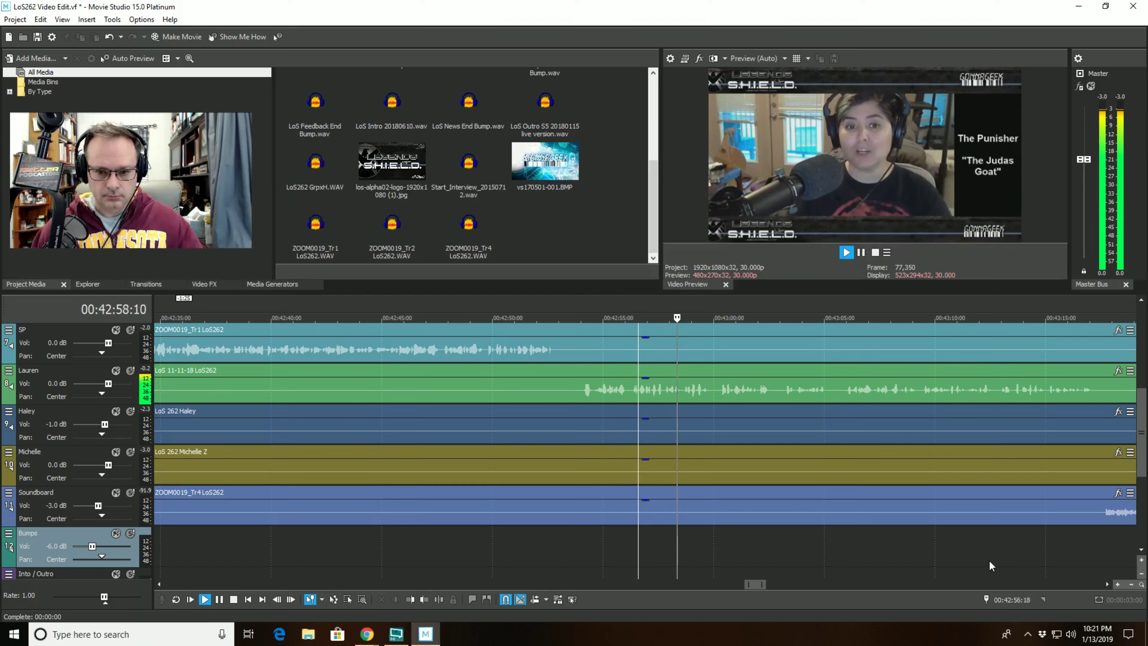
scroll(989, 561, "up", 1)
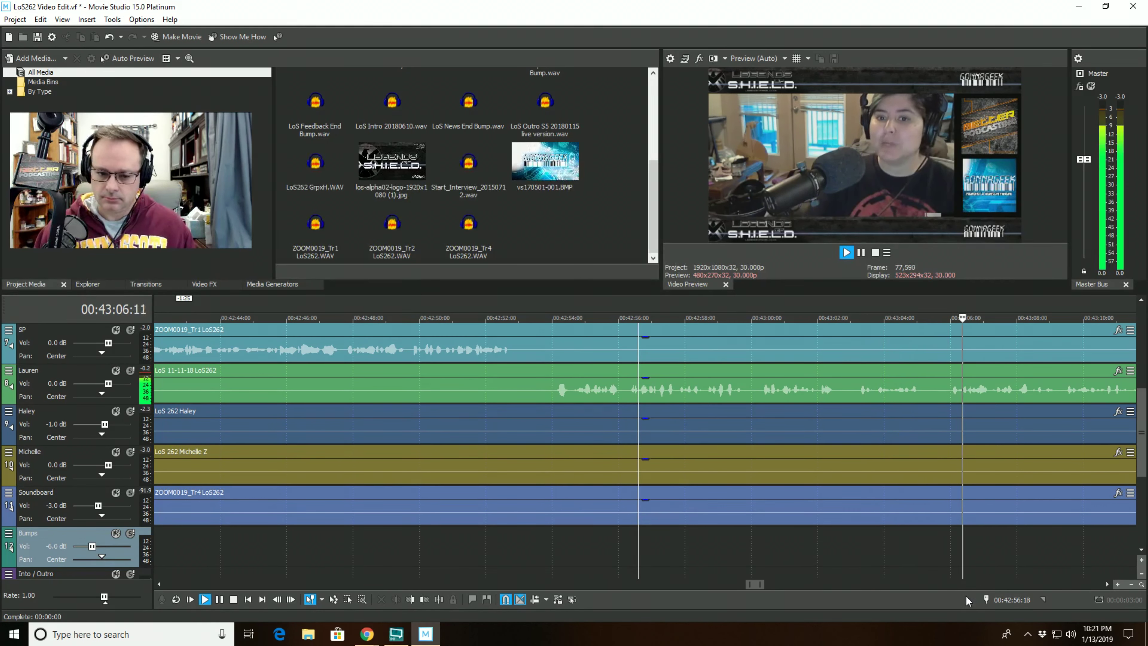
scroll(946, 570, "down", 2)
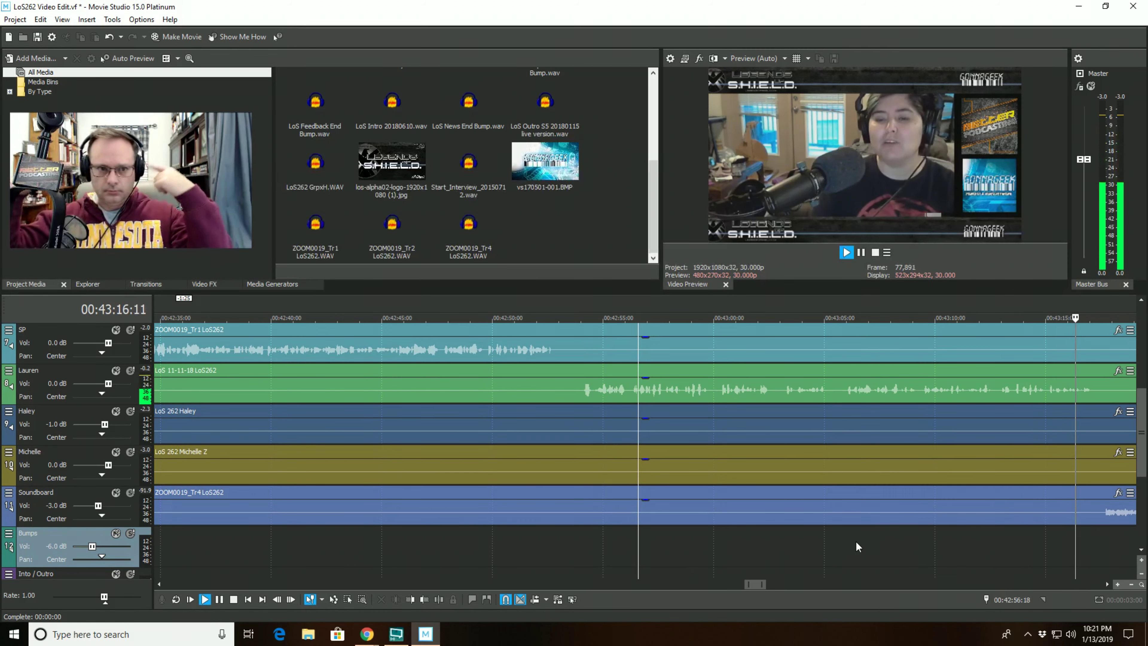
scroll(972, 557, "up", 3)
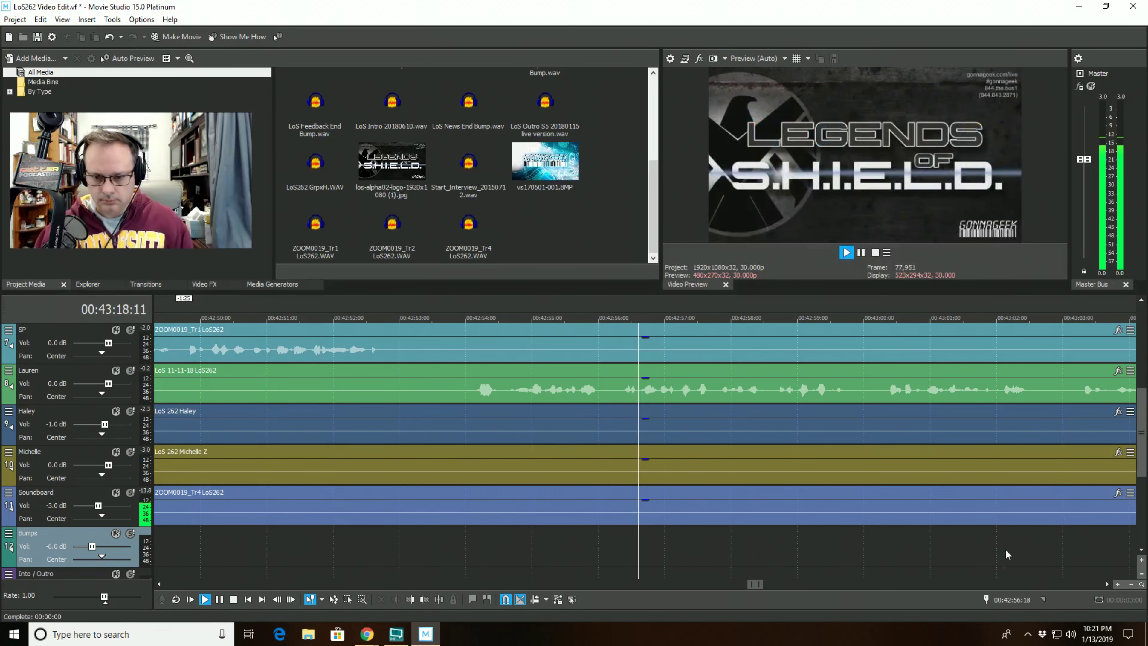
scroll(887, 456, "down", 5)
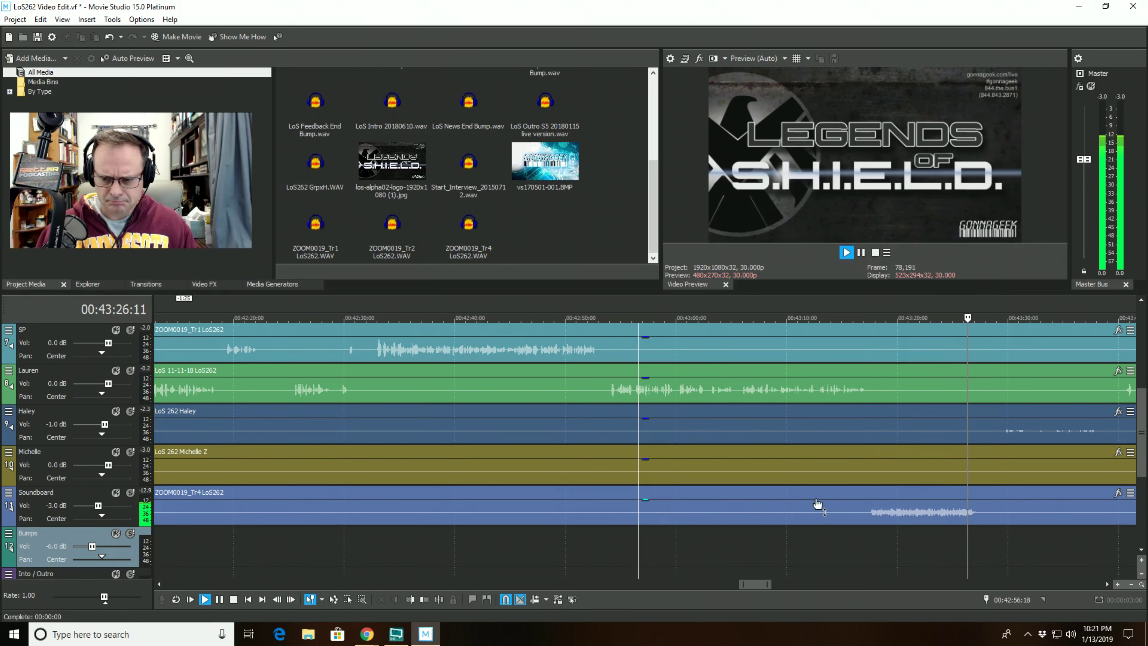
key("space")
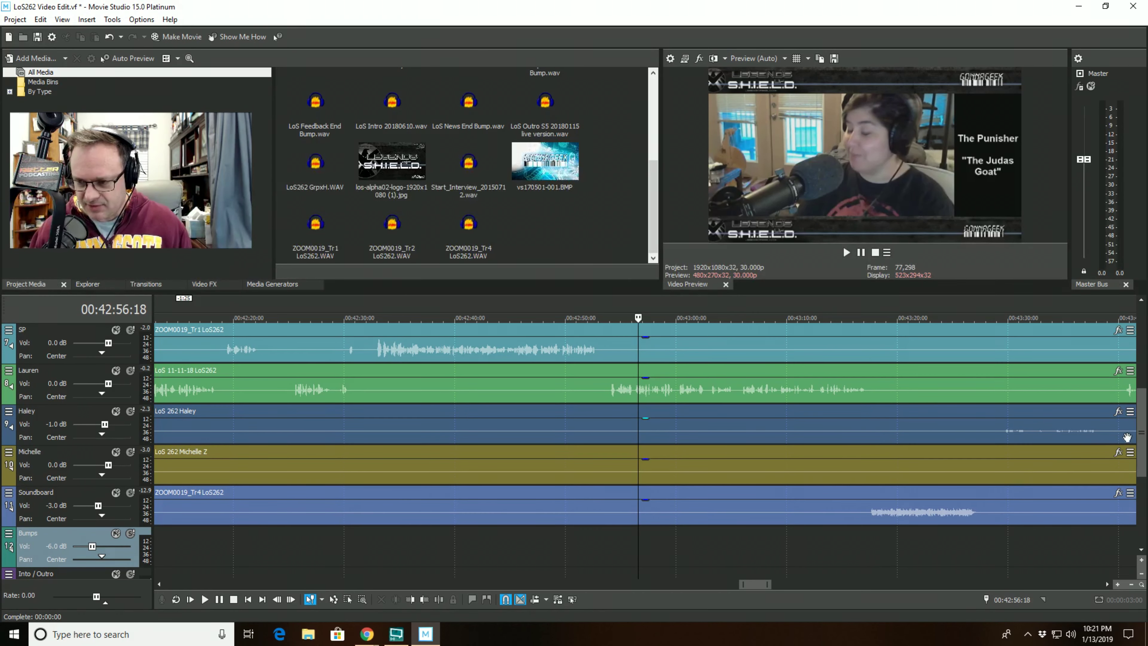
- Try placing Daredevil.wav on the Bumps track, aligned with the start of the soundboard's bump audio at about 00:43:17
scroll(1144, 441, "down", 2)
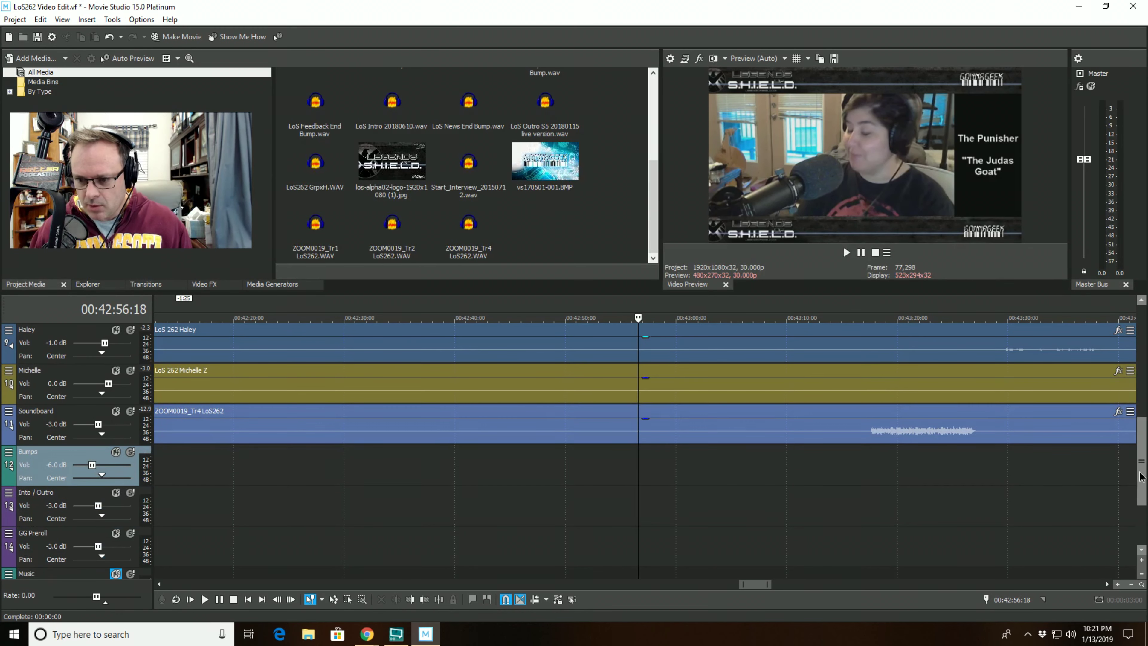
left_click(894, 423)
scroll(647, 154, "up", 3)
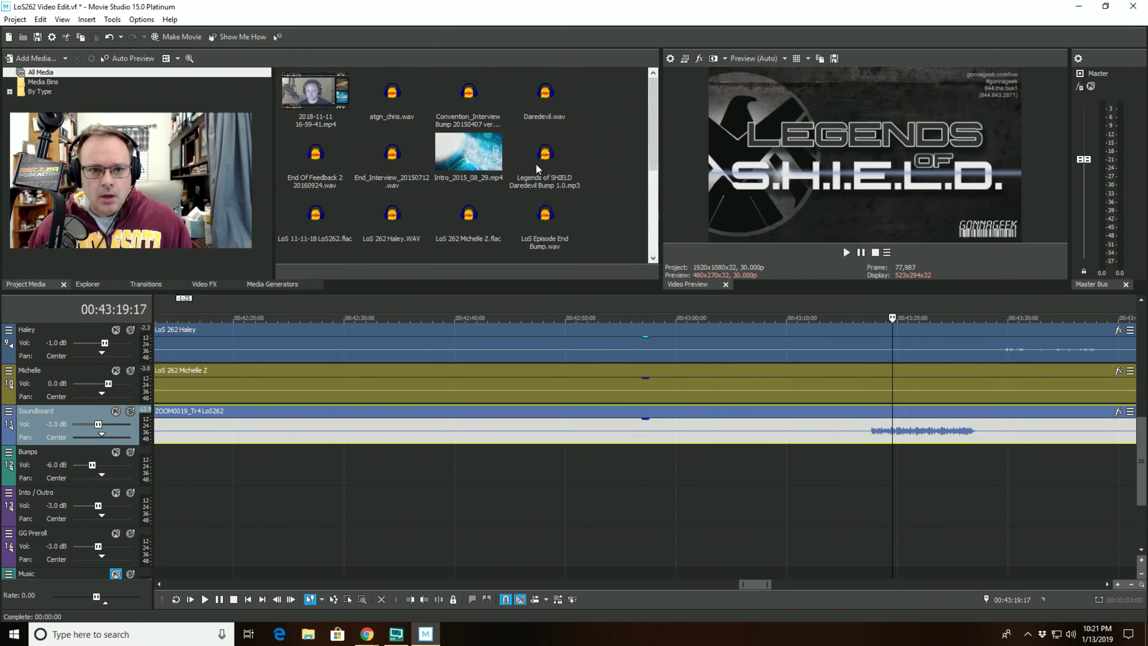
left_click(551, 104)
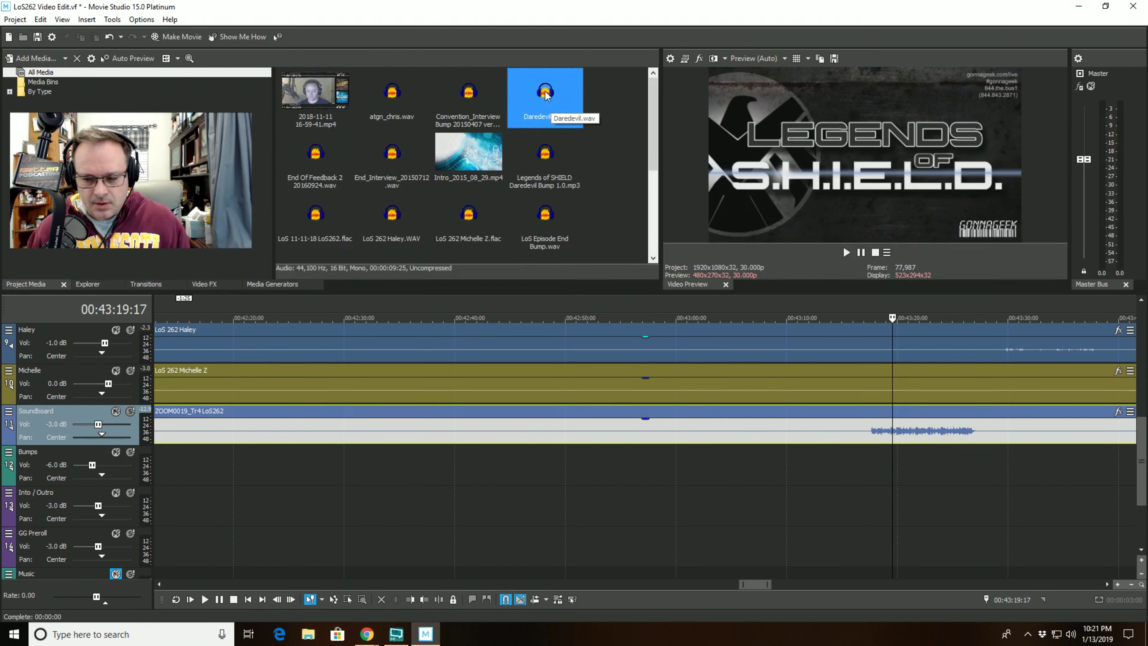
left_click_drag(823, 427, 875, 471)
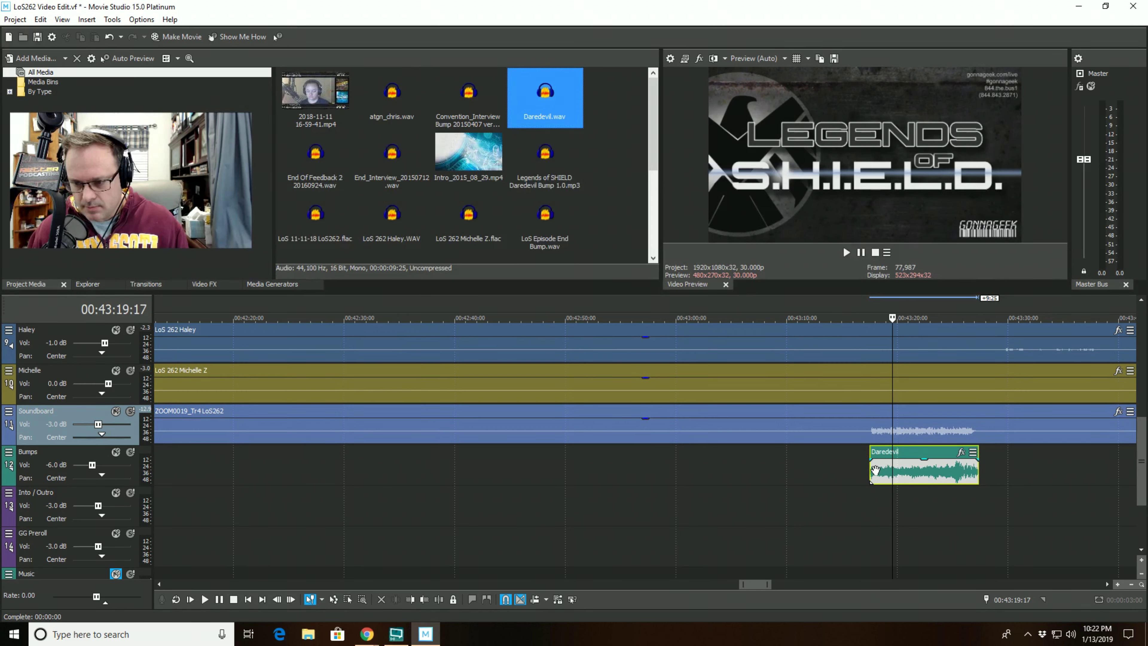
scroll(643, 466, "up", 4)
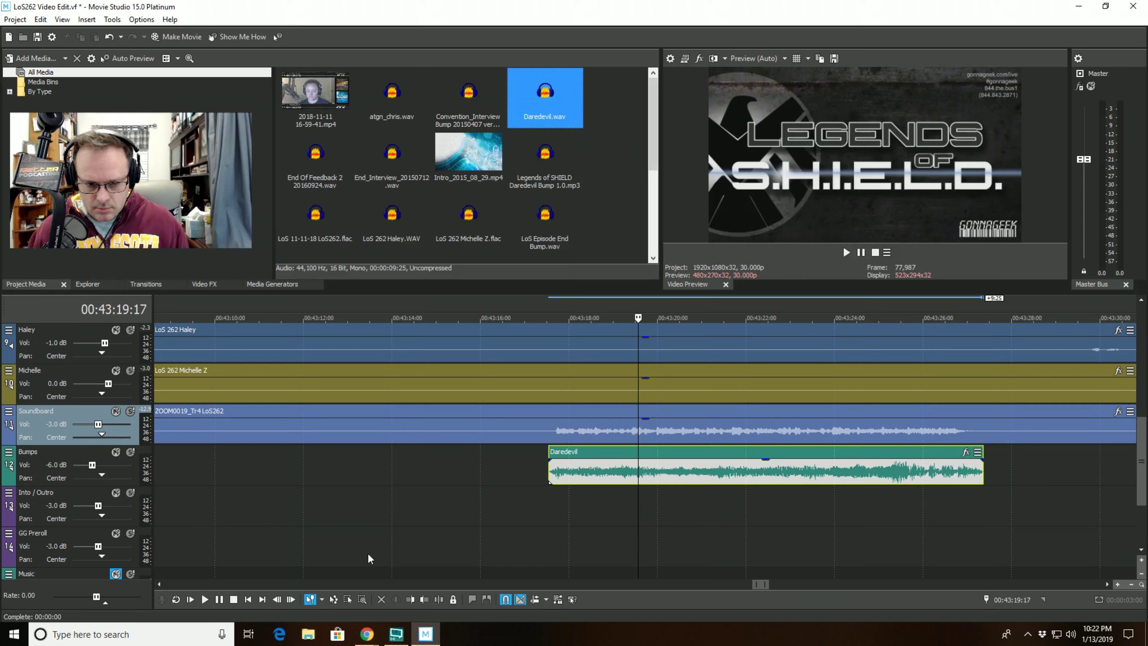
- Play from 00:43:19:17 to compare Daredevil.wav with the soundboard audio, and delete that clip from the Bumps track
left_click(205, 600)
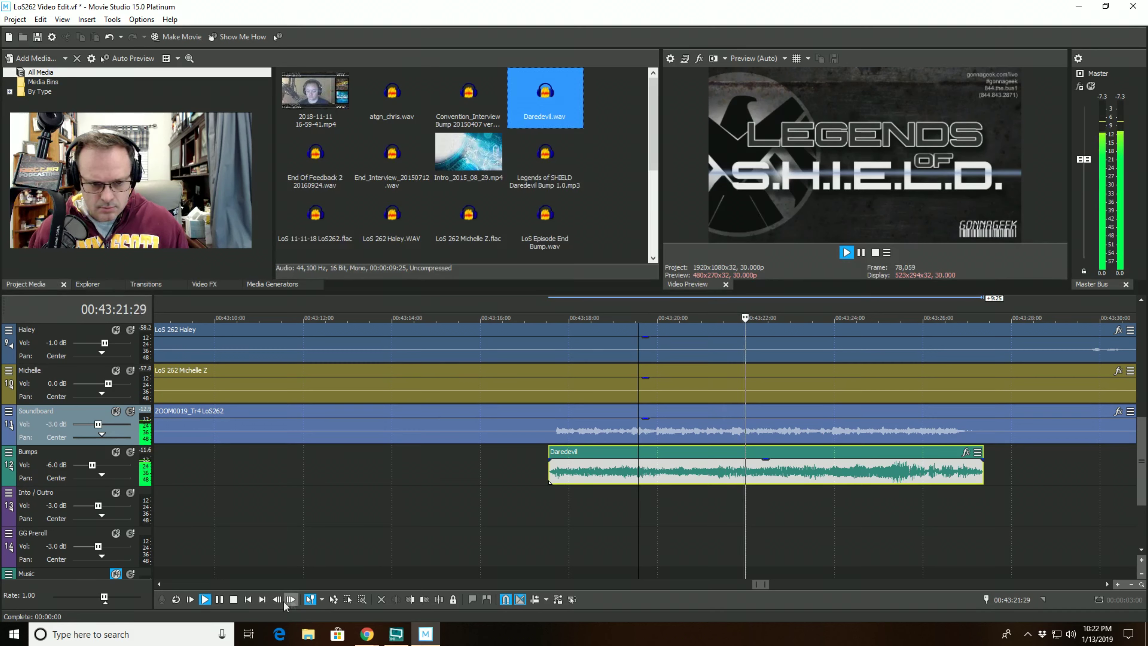
left_click(234, 600)
left_click(686, 455)
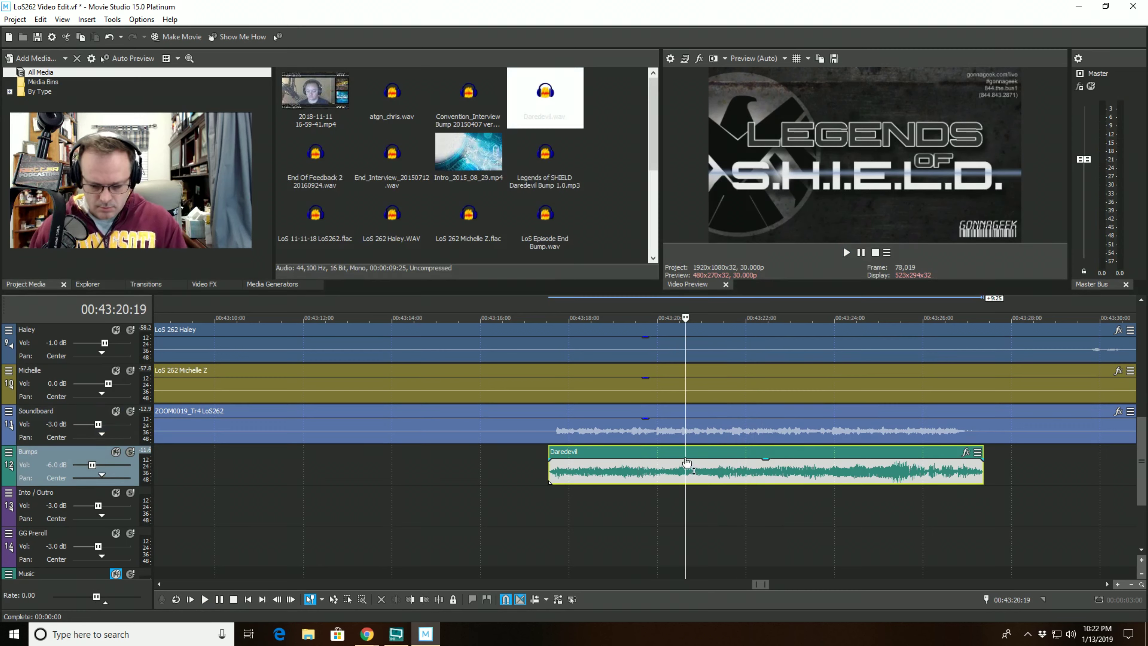
key("Delete")
- Find Legends of SHIELD Daredevil Bump 1.0.mp3 in the project media and place it on the Bumps track at about 00:43:17
scroll(674, 464, "down", 4)
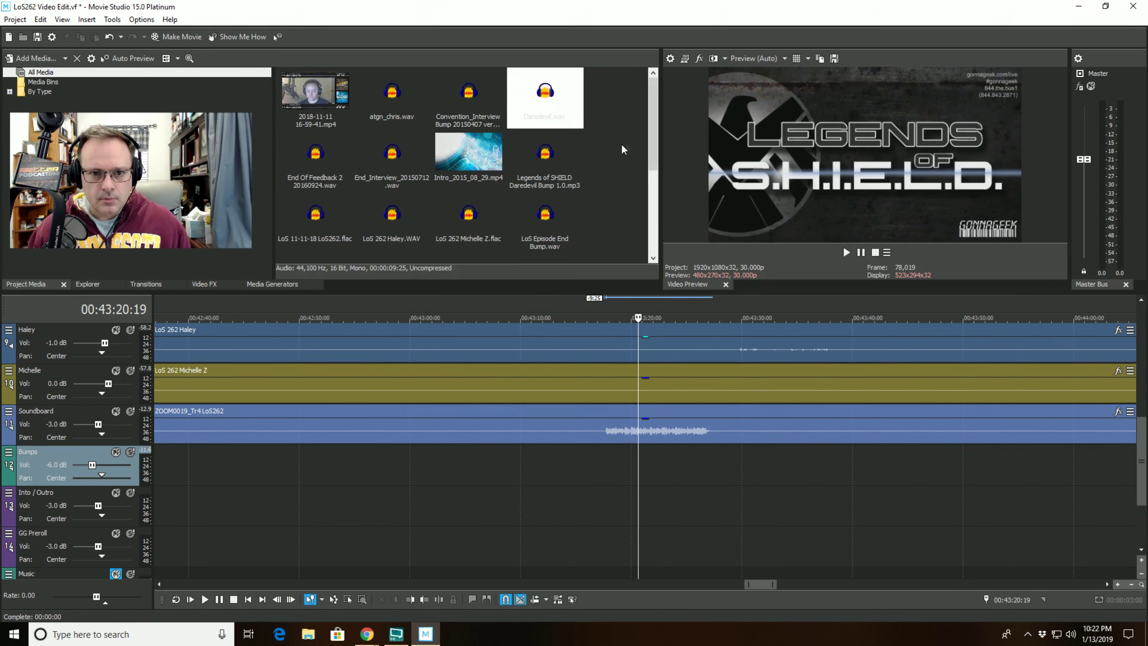
scroll(646, 181, "down", 3)
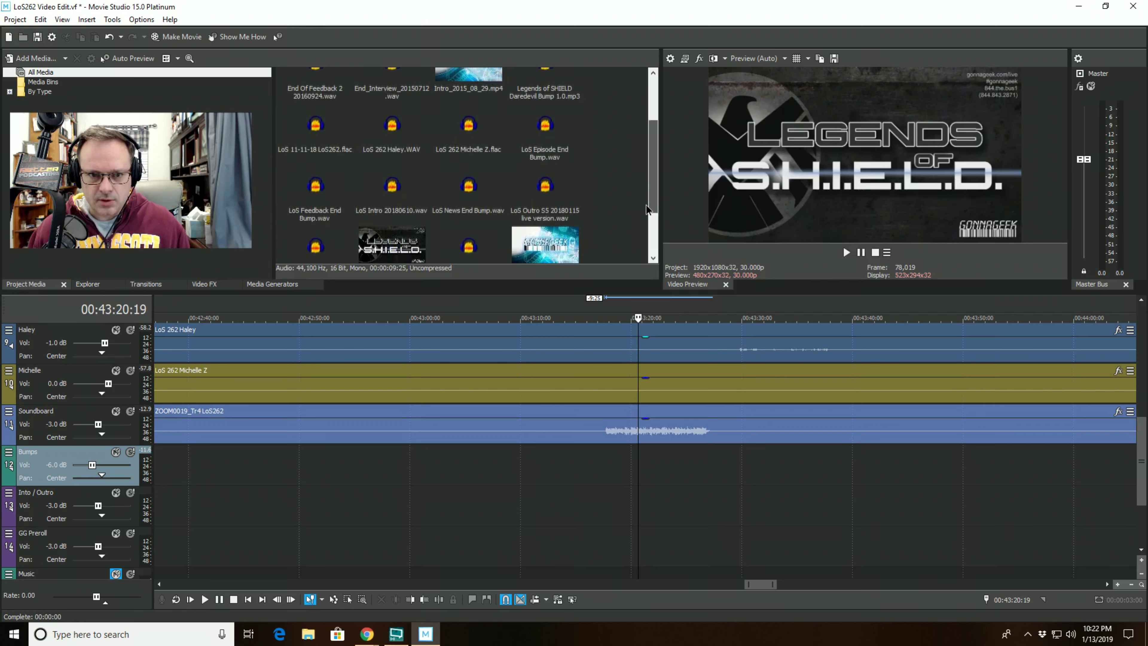
scroll(642, 226, "down", 3)
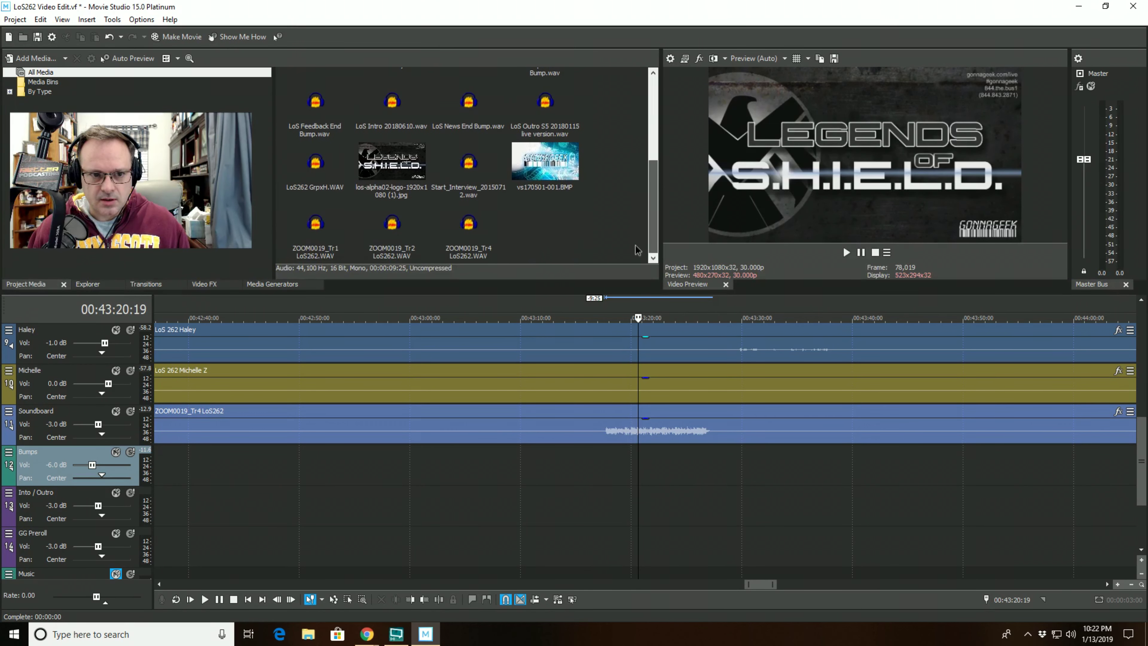
scroll(633, 157, "up", 6)
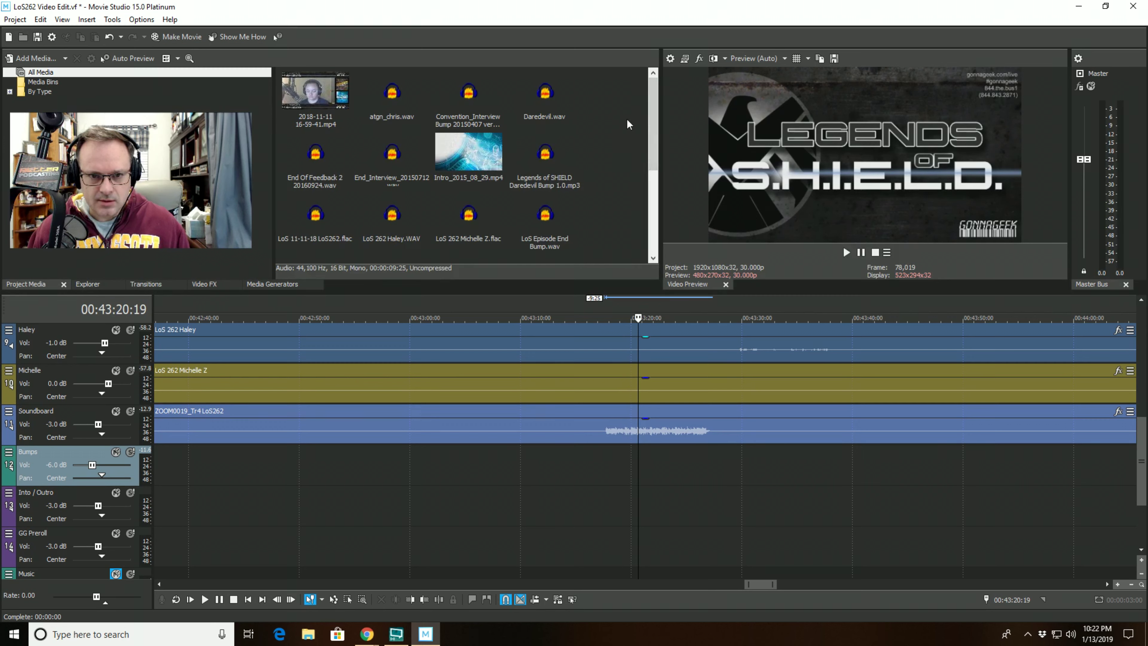
left_click_drag(553, 151, 616, 461)
- Shift the Daredevil Bump 1.0 clip to start just after 00:43:17:20 so its waveform lines up with the soundboard recording
scroll(587, 458, "up", 6)
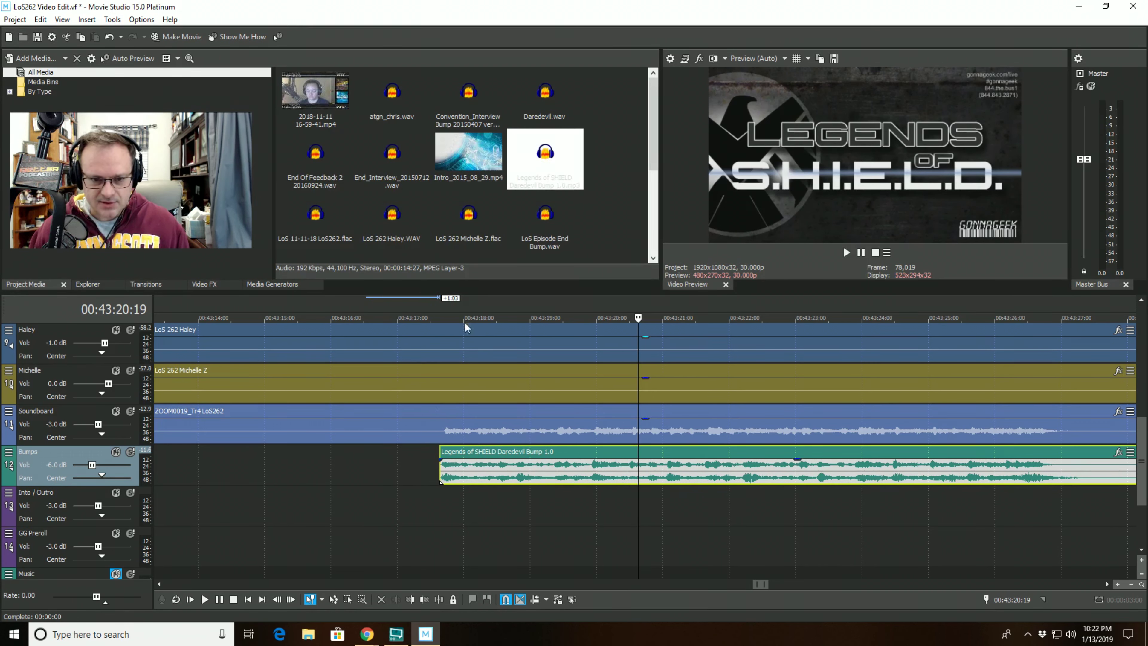
left_click(441, 318)
scroll(731, 454, "up", 8)
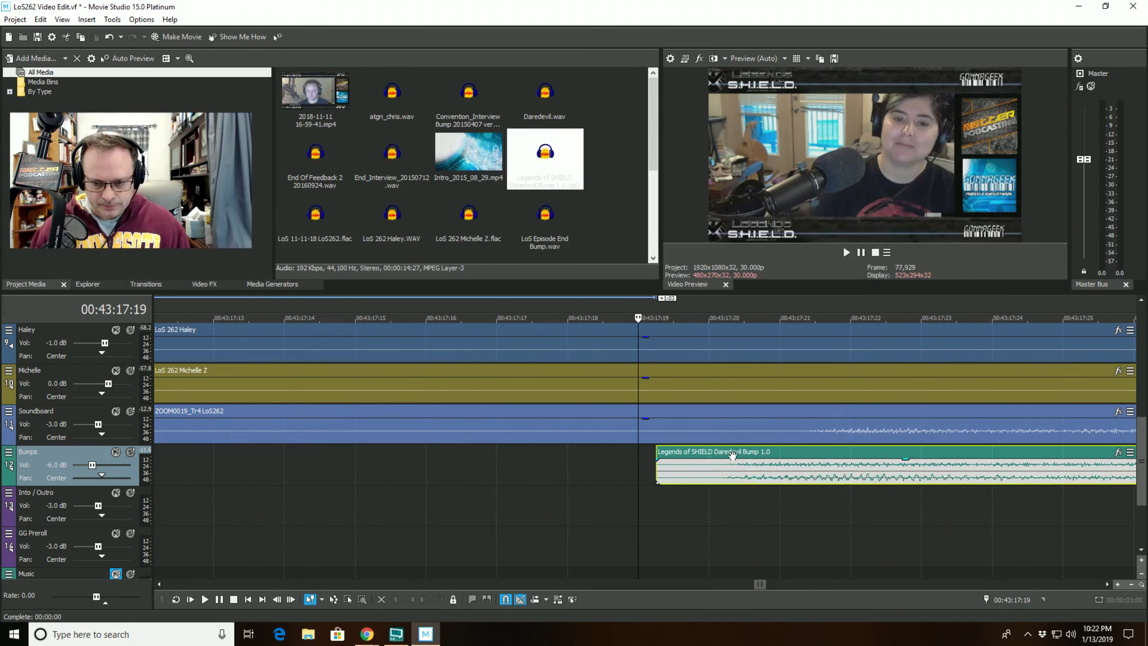
left_click_drag(866, 454, 959, 454)
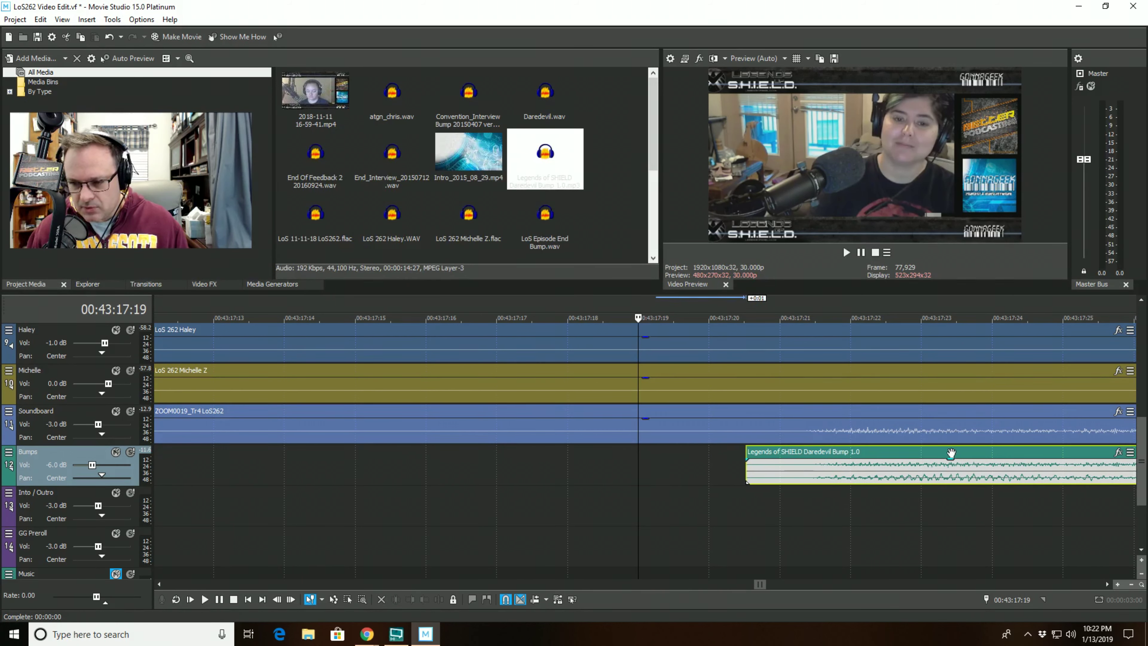
- Play from just before 00:43:17 through the end of the bump audio to check the Bumps clip against the Soundboard recording
scroll(949, 455, "down", 3)
scroll(920, 443, "down", 3)
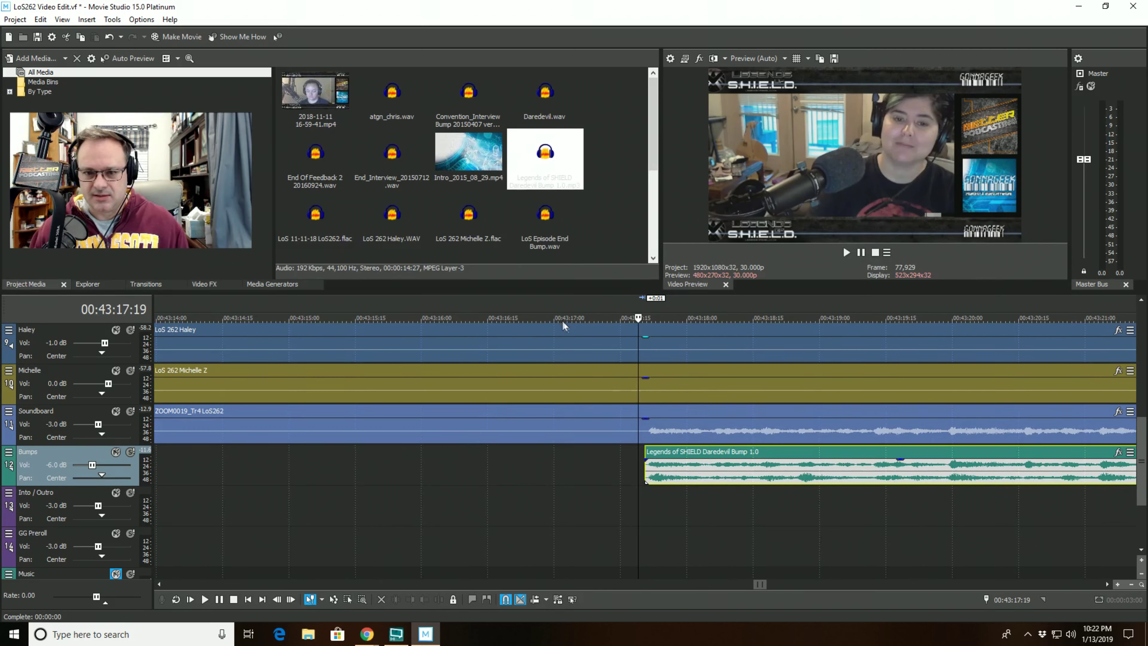
left_click(555, 319)
key("space")
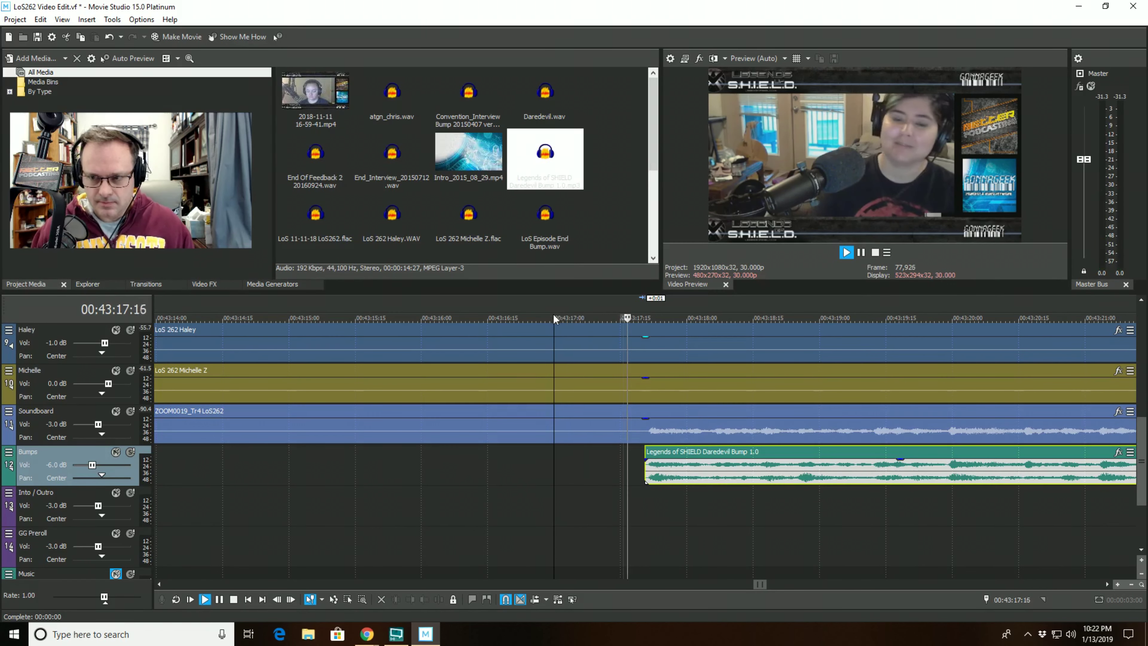
scroll(538, 330, "down", 2)
scroll(536, 332, "down", 3)
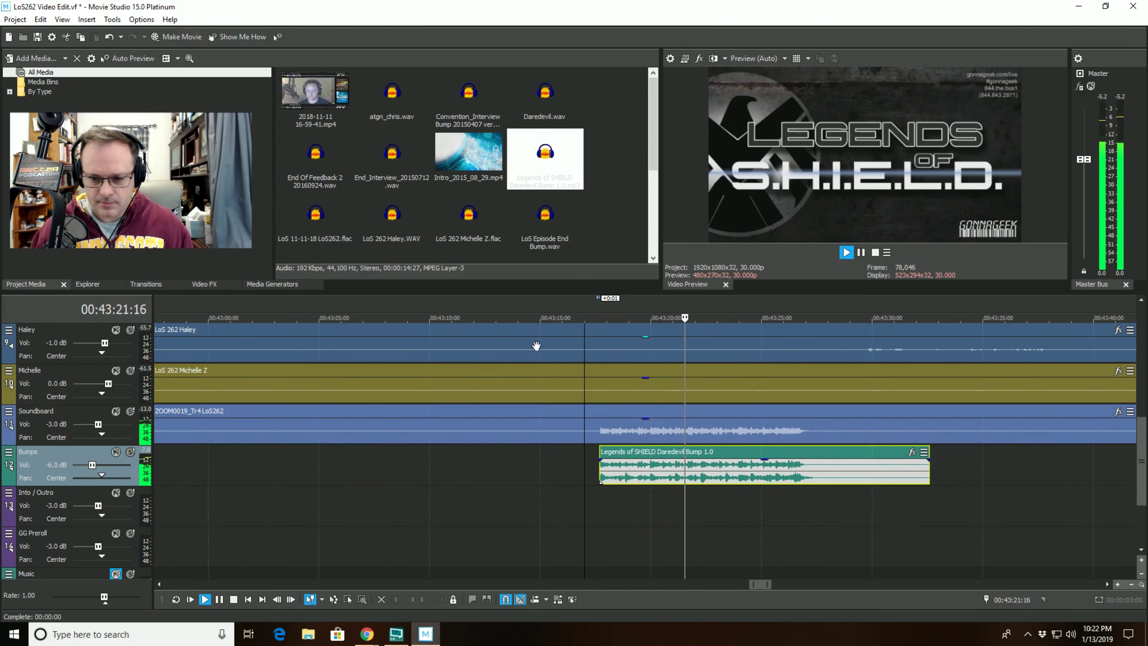
scroll(834, 414, "up", 5)
scroll(866, 496, "down", 1)
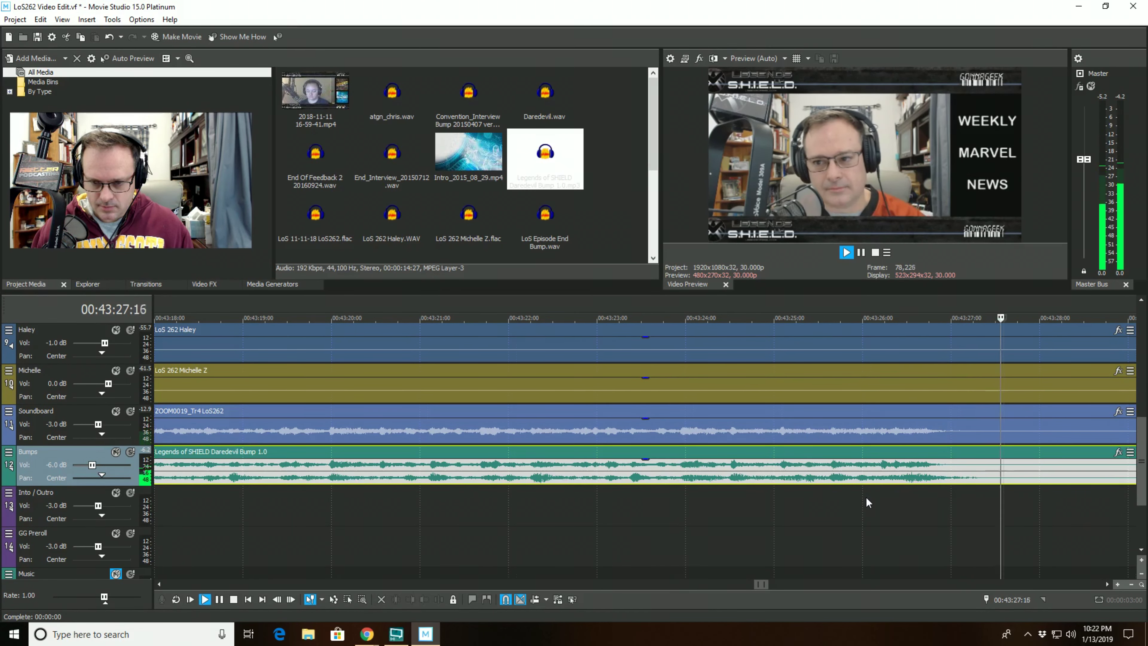
key("space")
- Trim the start of the Soundboard clip to 00:43:32:18, where the Daredevil Bump 1.0 clip ends
scroll(866, 496, "down", 4)
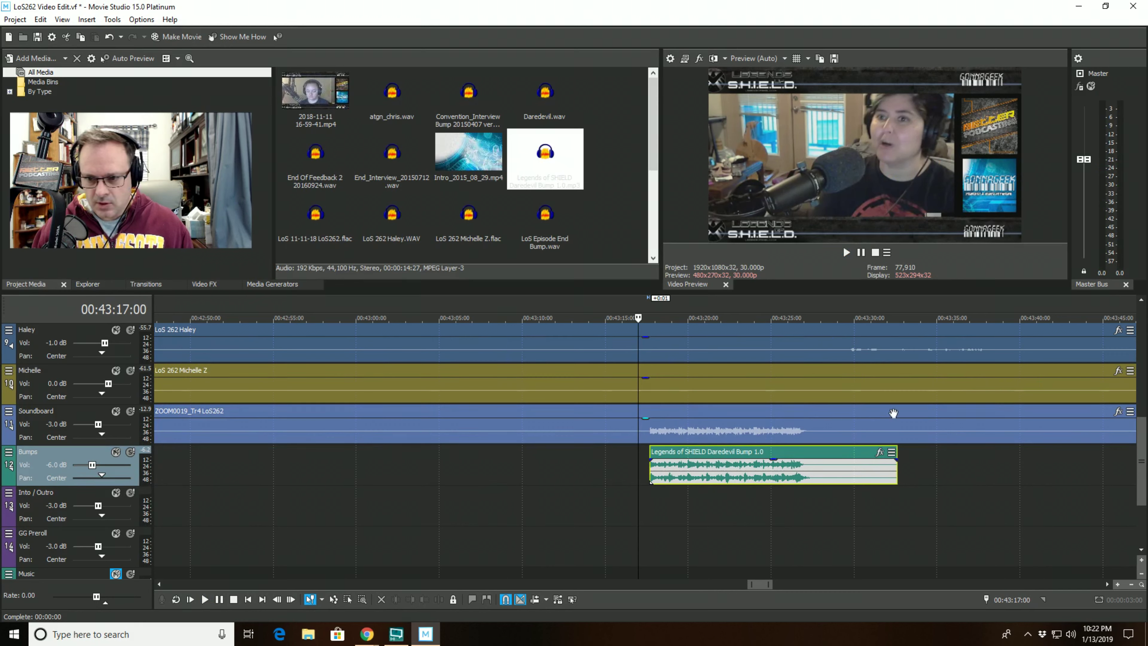
left_click(894, 413)
left_click(397, 600)
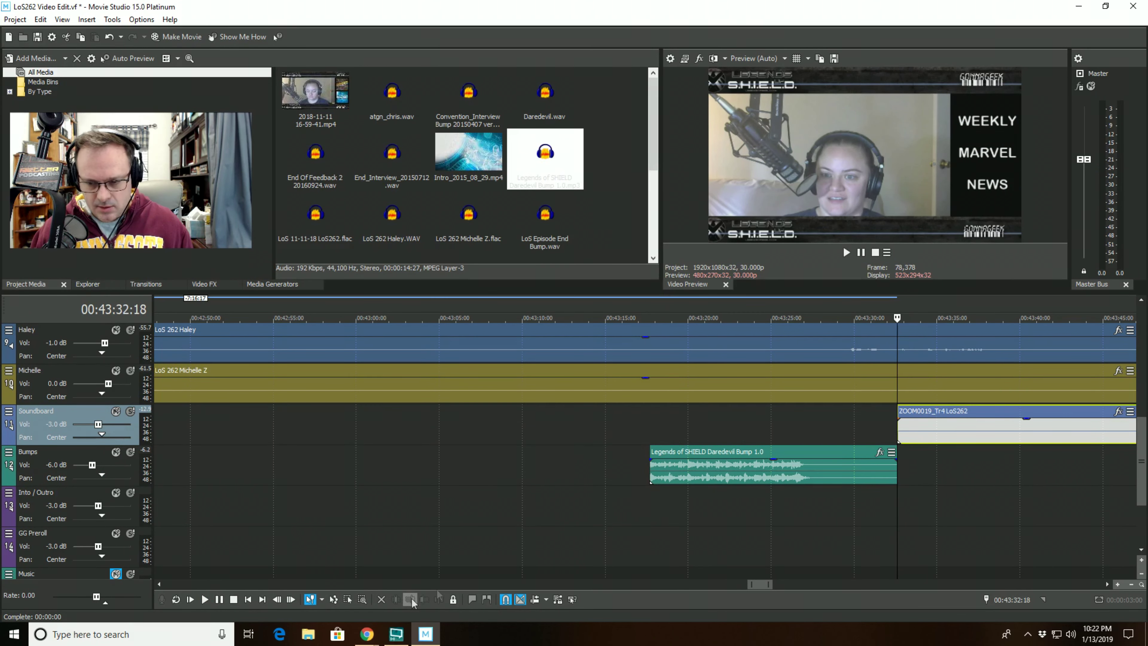
scroll(687, 436, "up", 2)
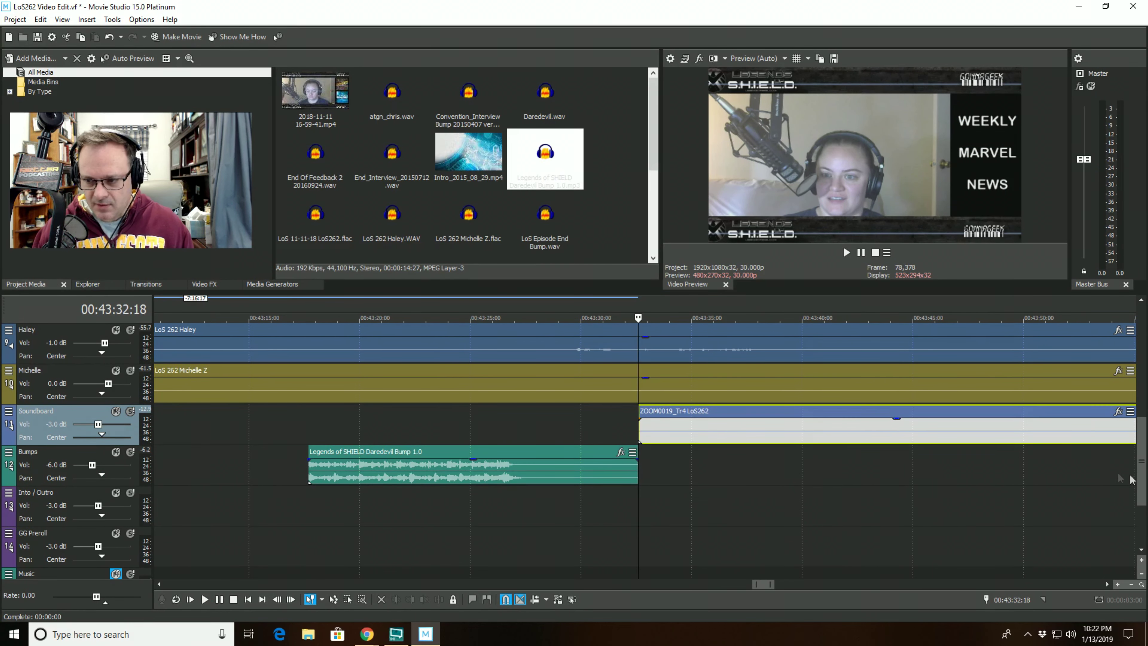
- Solo tracks 9 and 7 in turn and listen to each from 00:43:16:17 through the bump for stray noise
scroll(1145, 437, "up", 3)
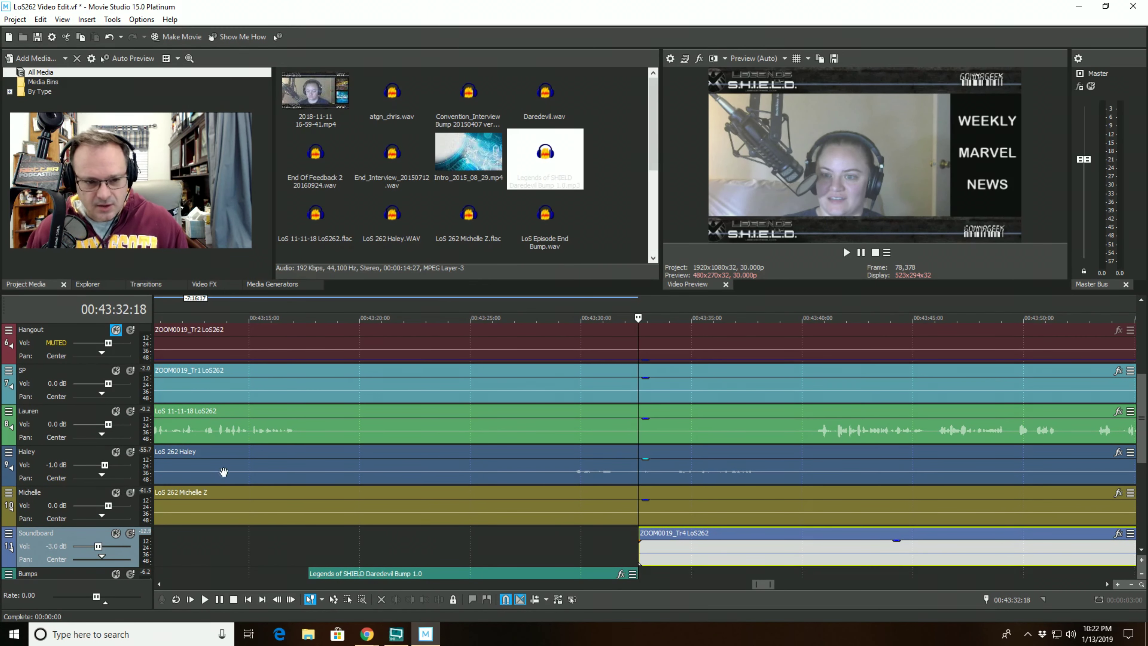
left_click(284, 454)
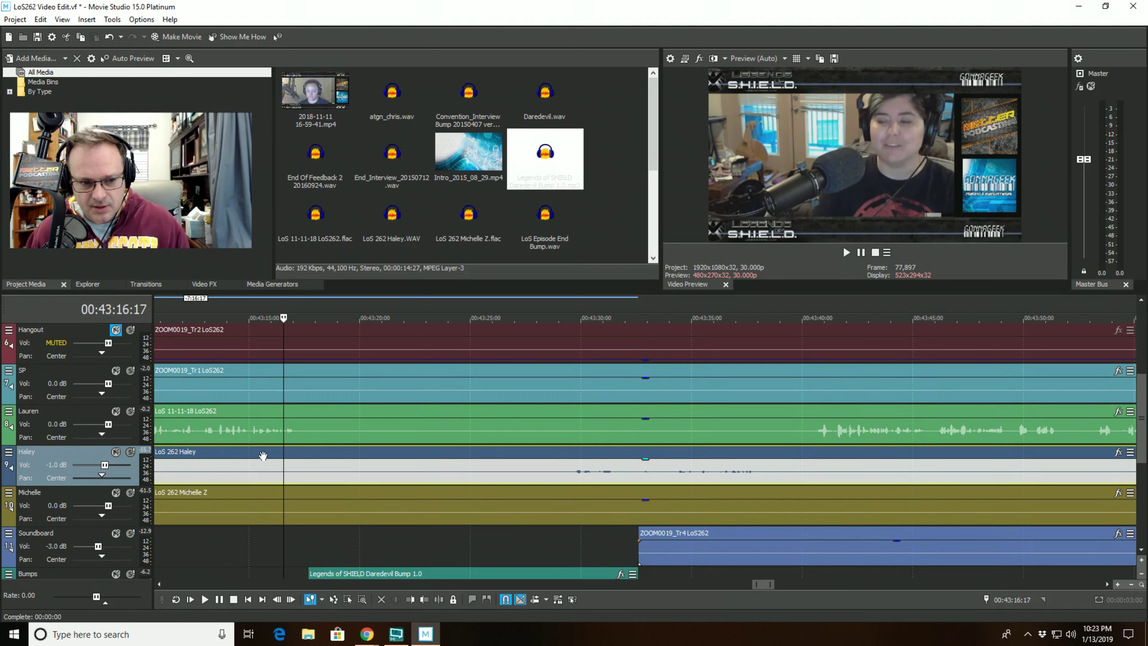
left_click(130, 452)
key("space")
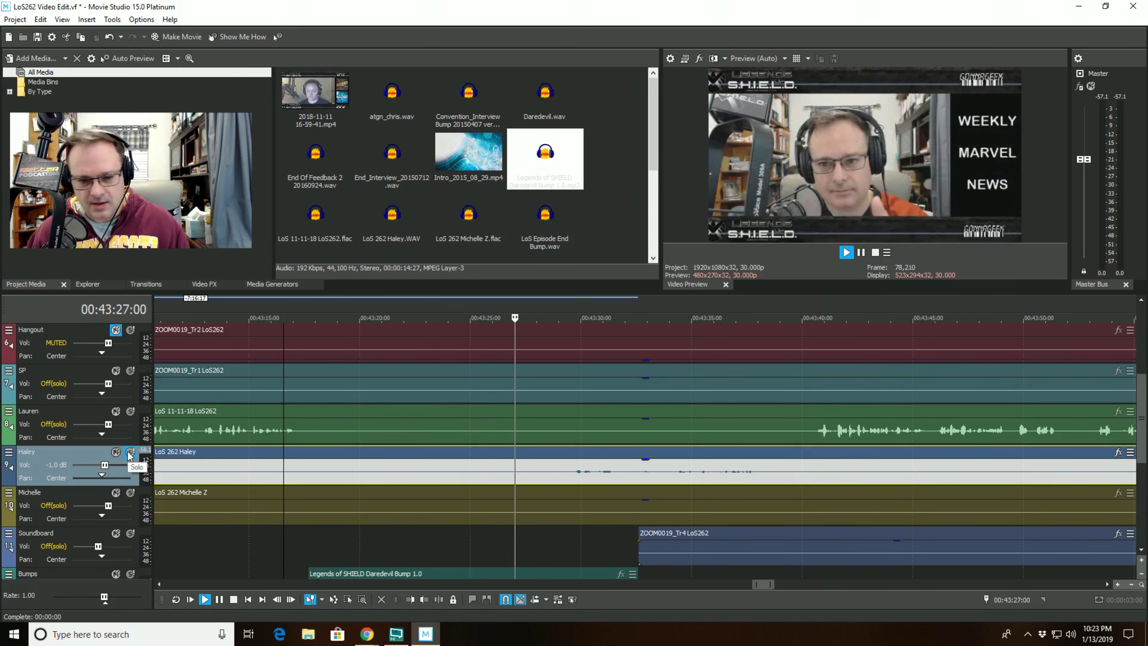
left_click(130, 452)
key("space")
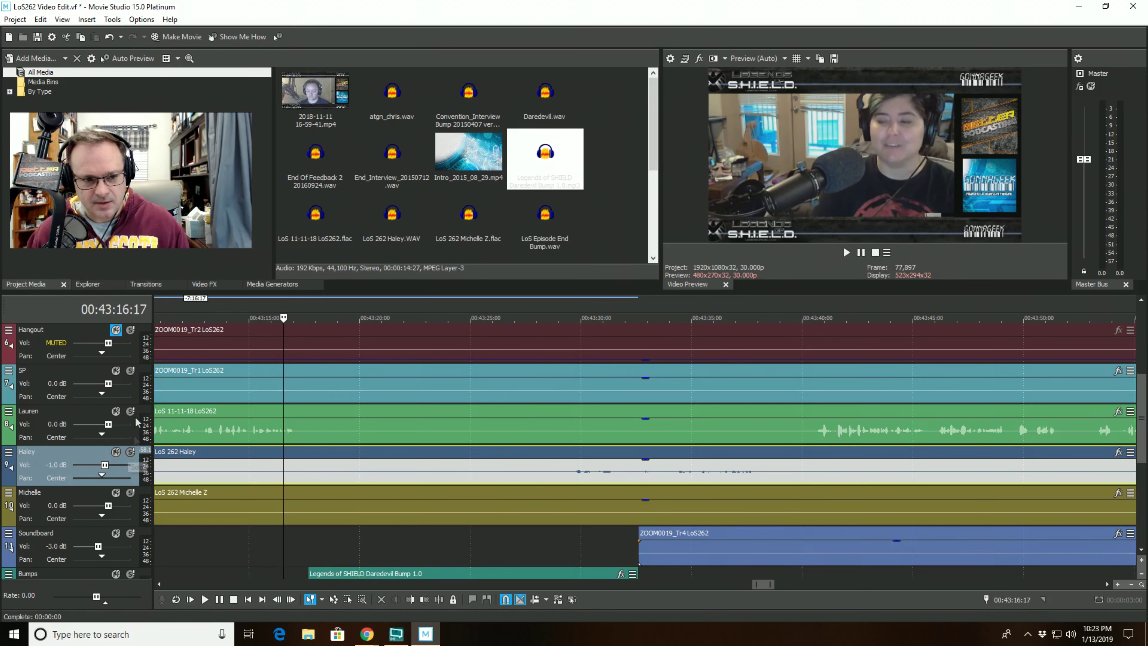
left_click(130, 371)
key("space")
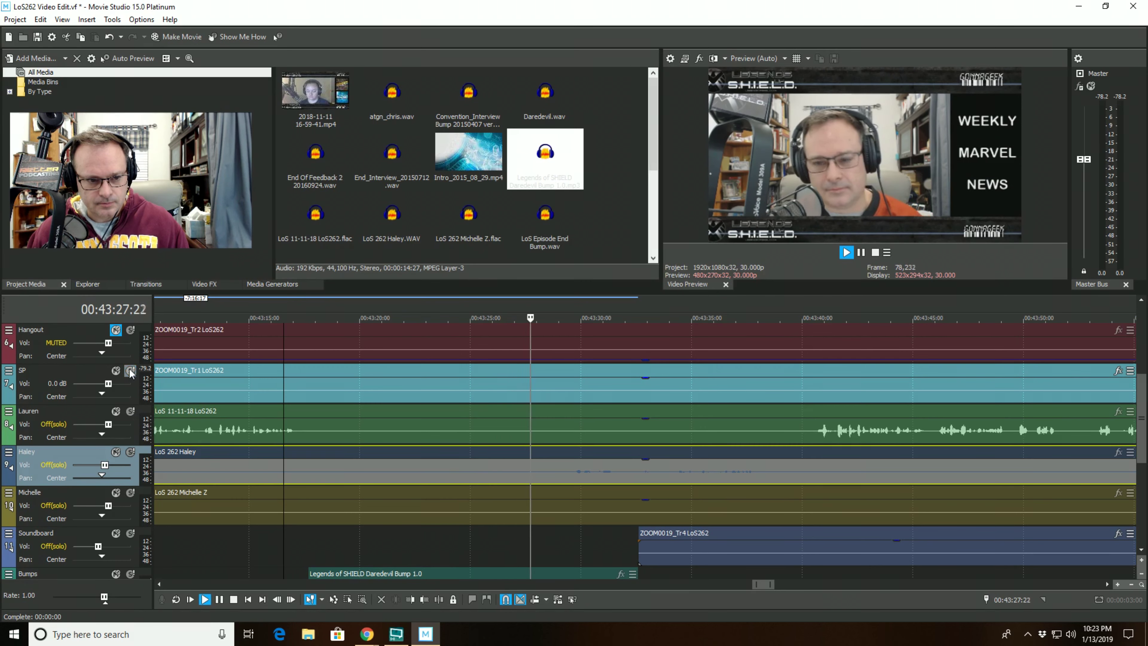
- Solo track 8 and split its clip at 00:43:17:27, just after the speech before the bump
left_click(130, 413)
left_click(130, 413)
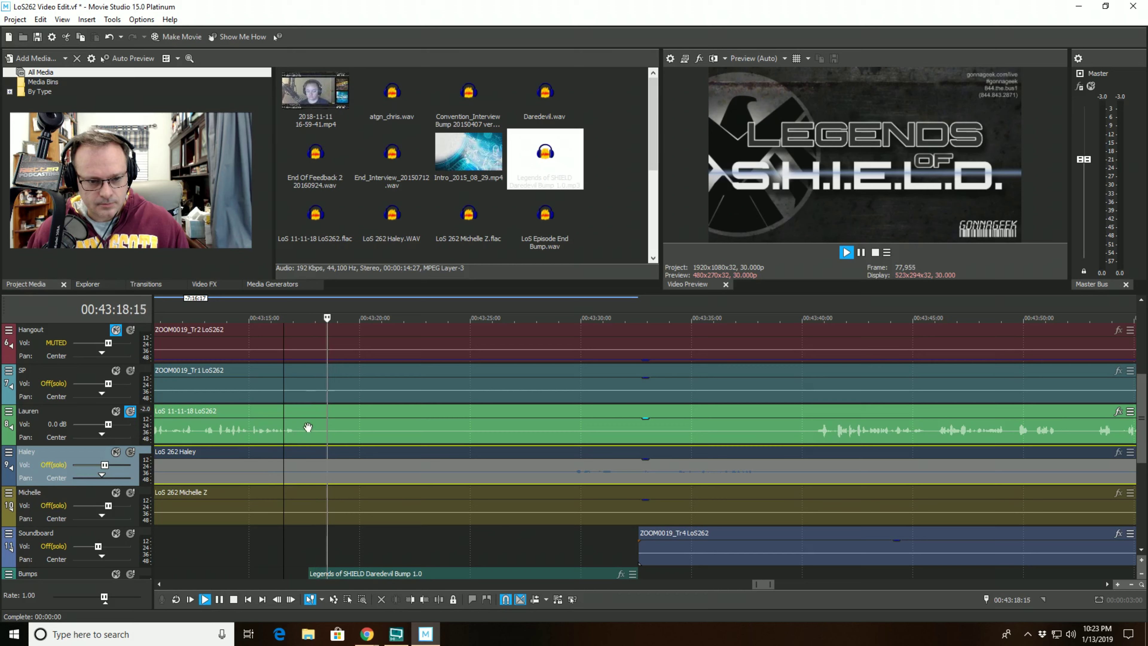
left_click(315, 425)
left_click(313, 418)
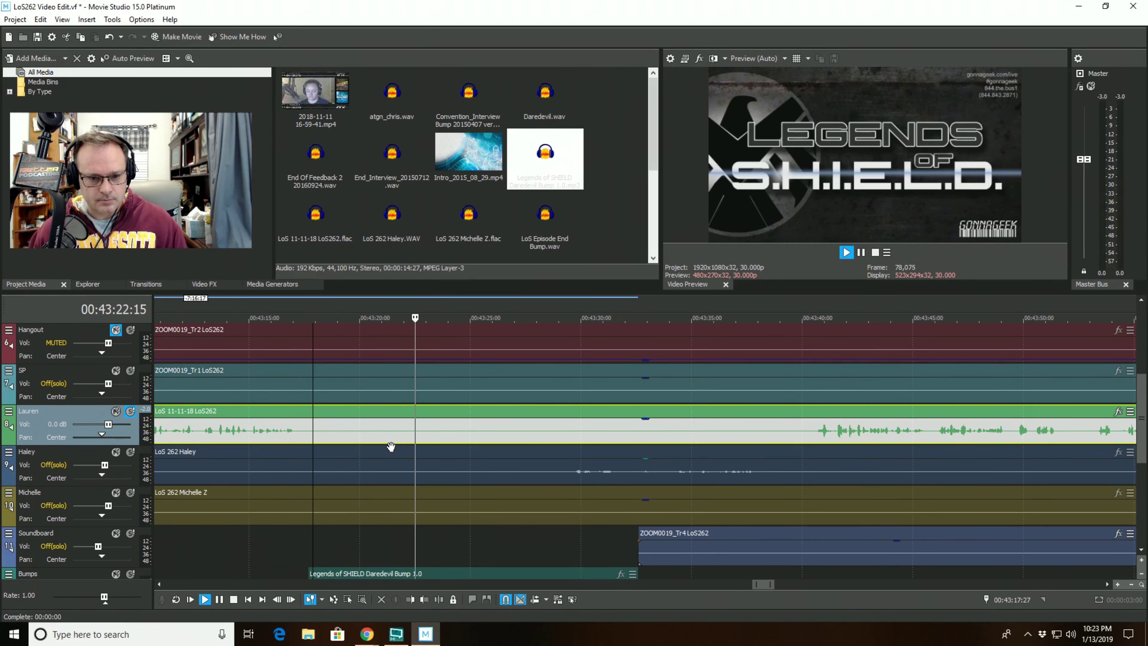
left_click(439, 599)
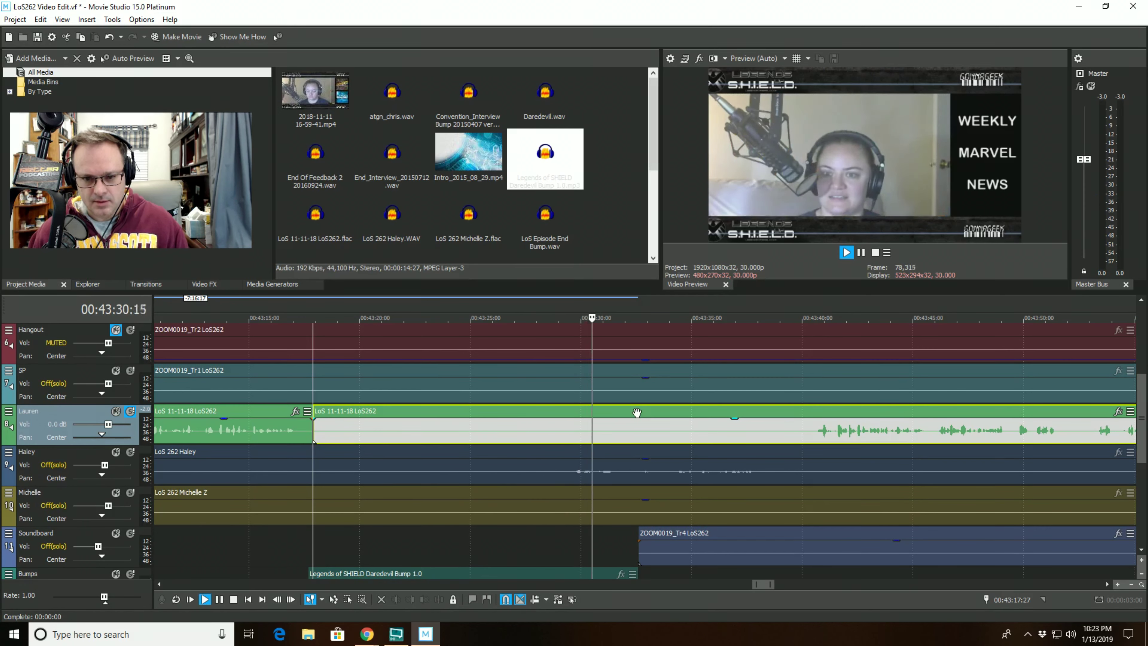
- Listen through track 8's second clip and trim its start to 00:43:40:12, just before the speech resumes
scroll(636, 413, "down", 2)
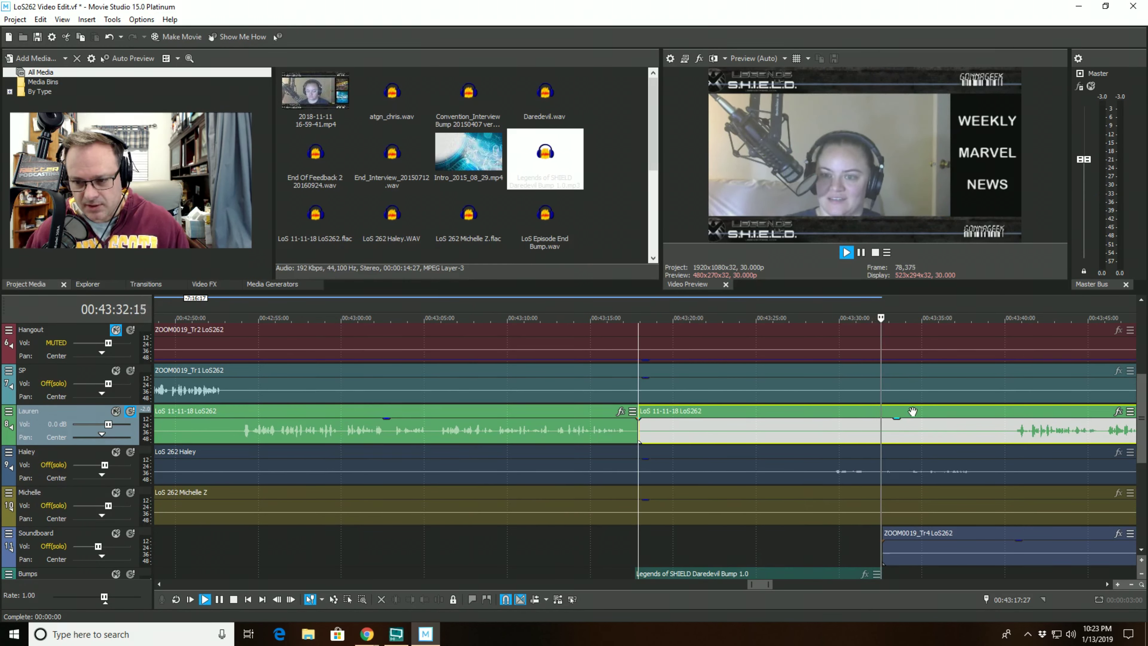
scroll(913, 411, "down", 2)
scroll(872, 413, "up", 3)
scroll(872, 412, "down", 3)
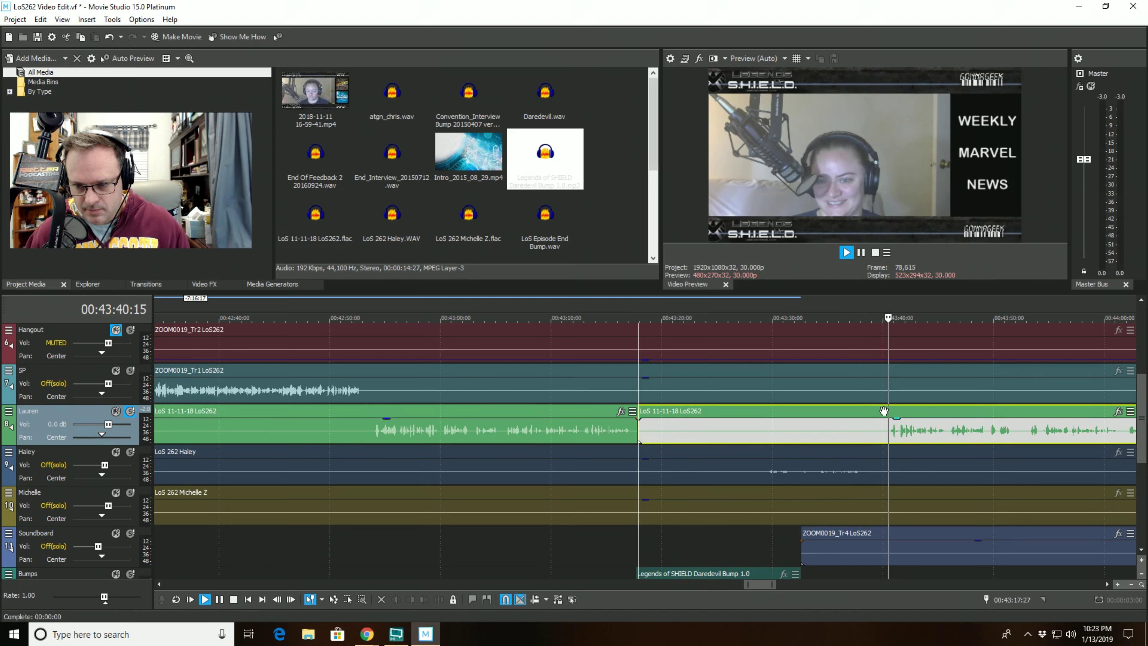
scroll(881, 410, "up", 3)
key("space")
scroll(877, 411, "down", 3)
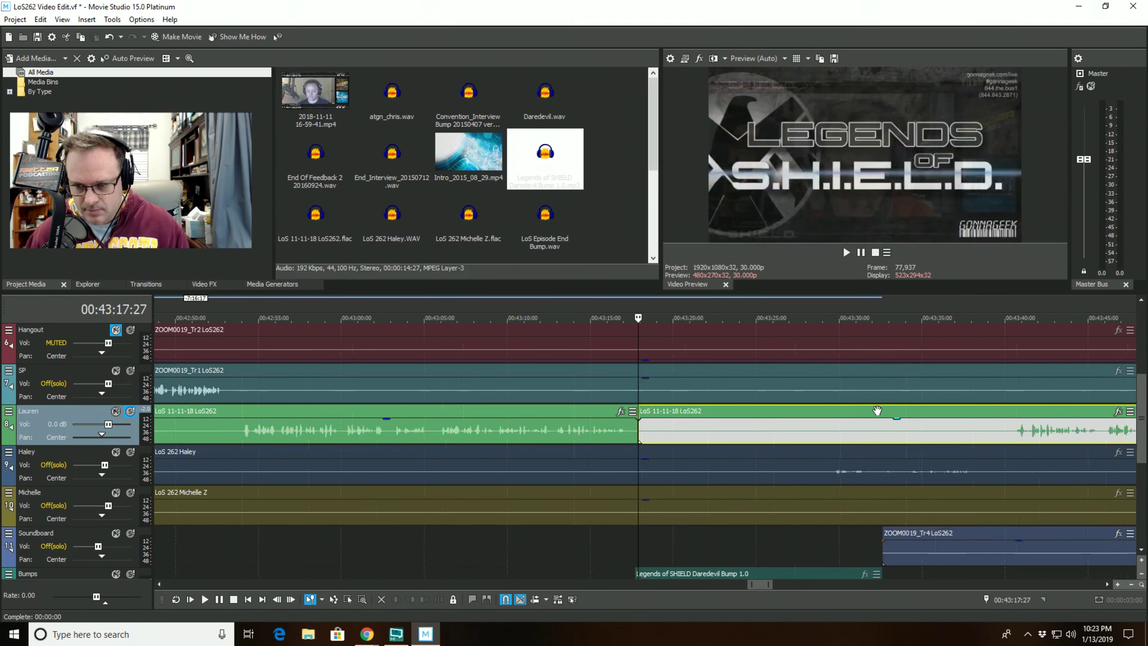
left_click(889, 412)
scroll(889, 411, "up", 5)
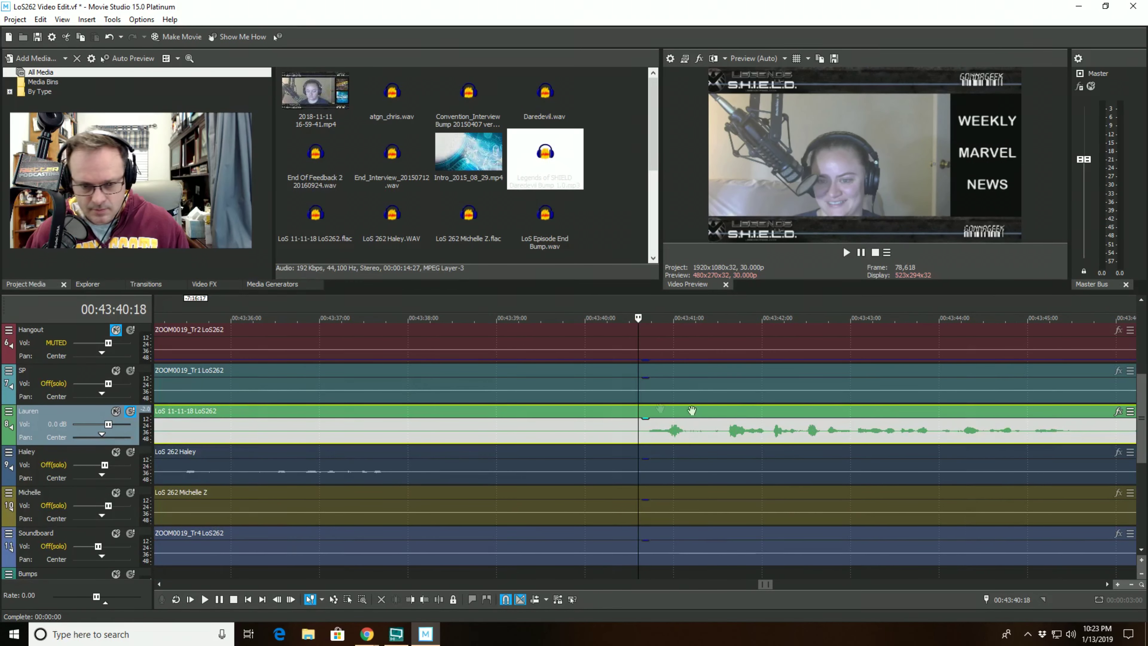
left_click(260, 409)
key("space")
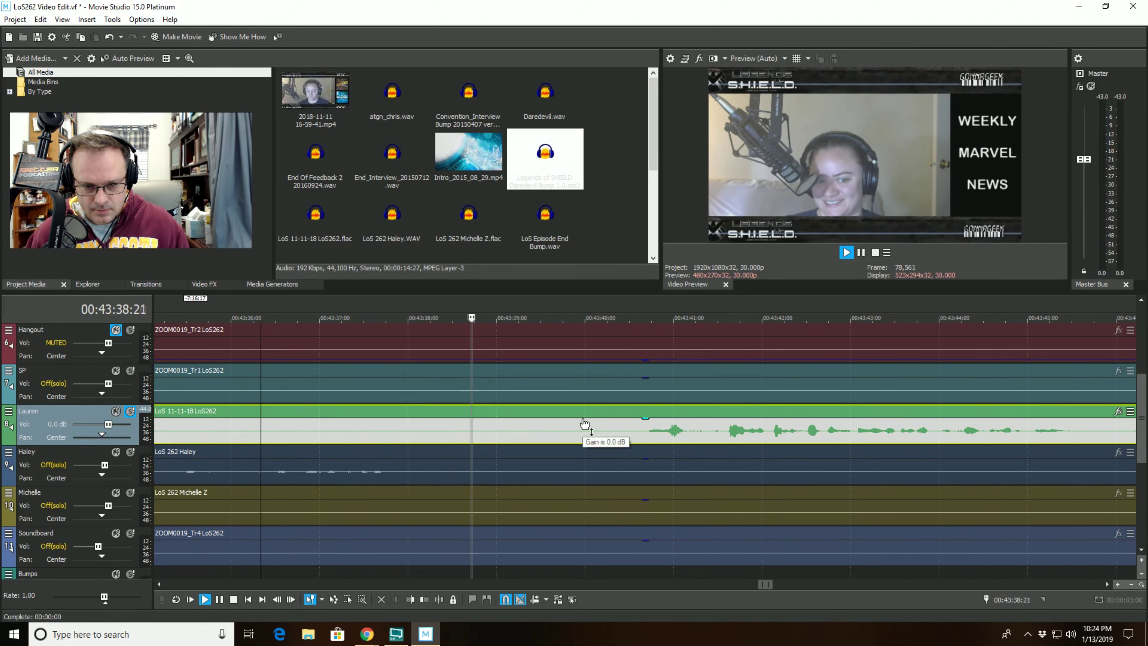
key("Return")
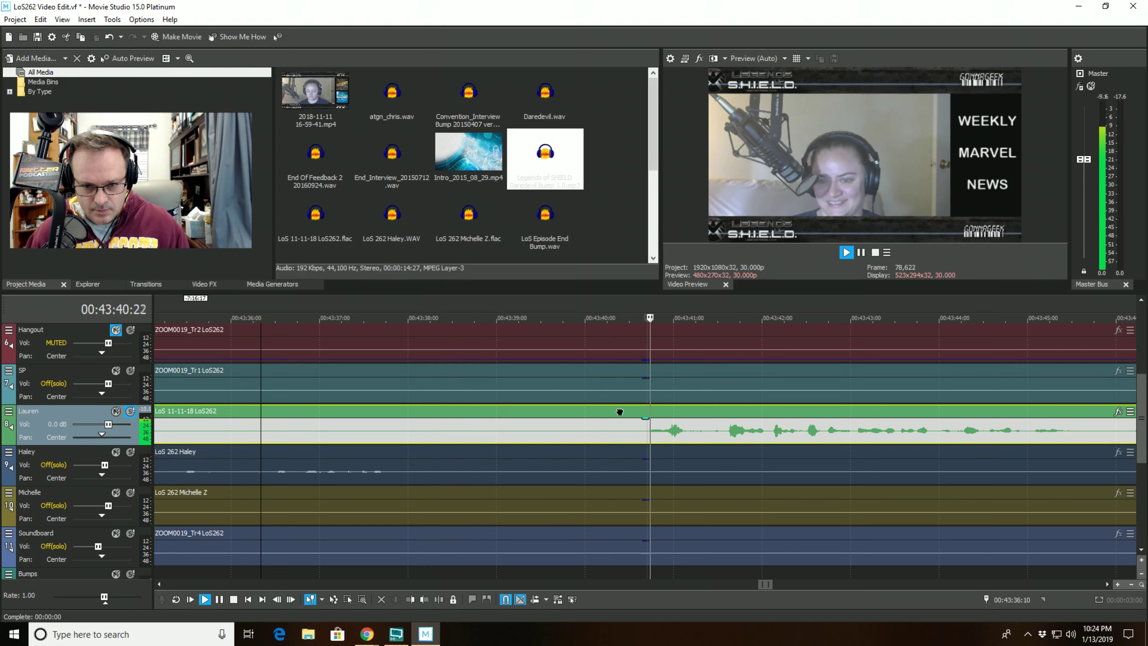
left_click(410, 600)
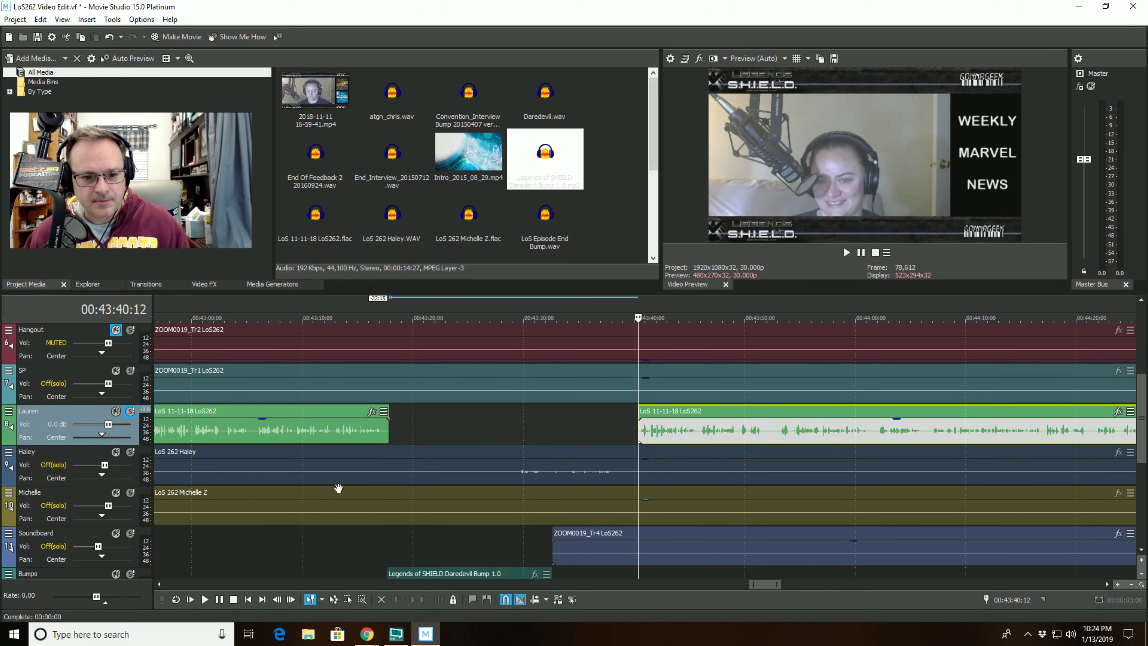
- Delete the leftover short Soundboard clips around 00:35:48 and save the project
scroll(633, 453, "down", 3)
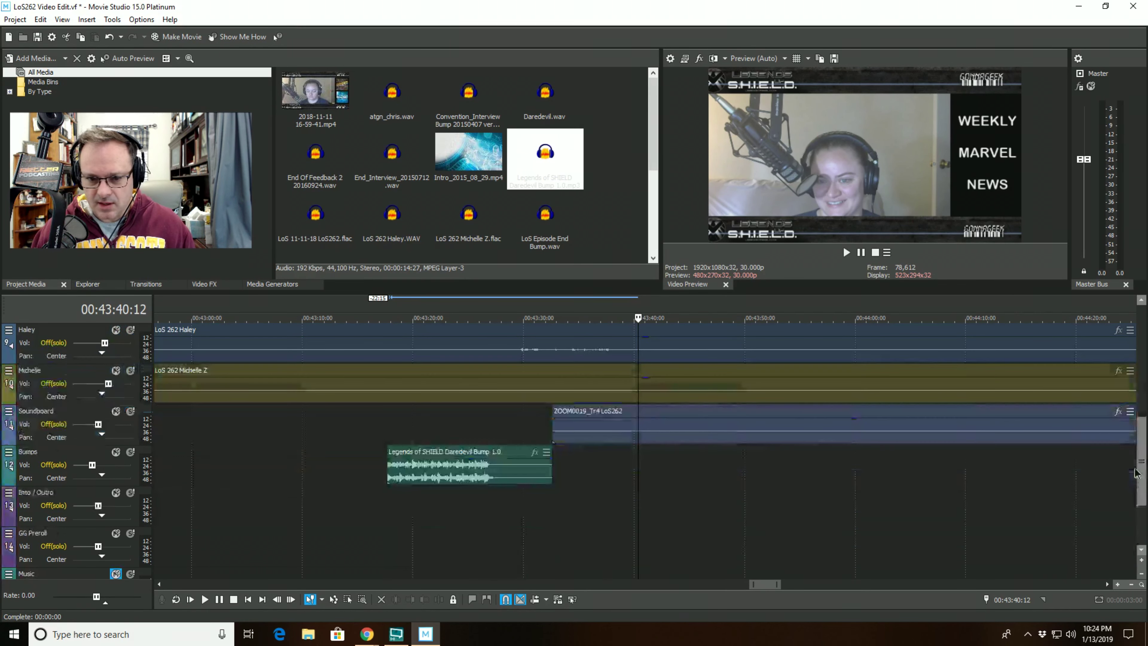
left_click(430, 498)
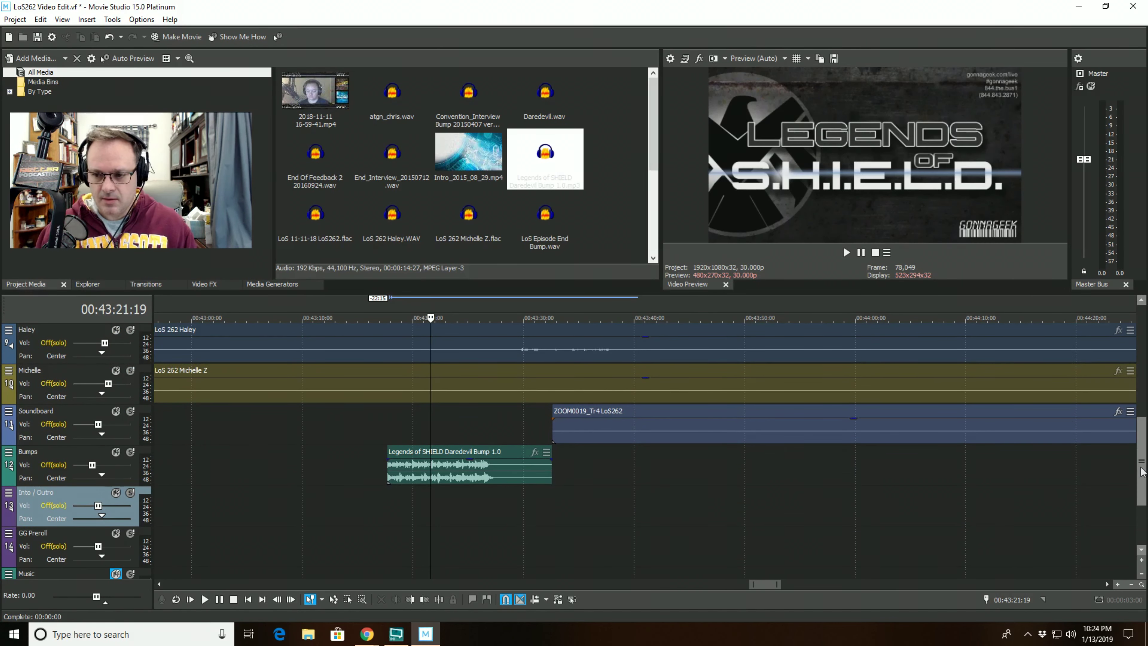
scroll(548, 525, "up", 2)
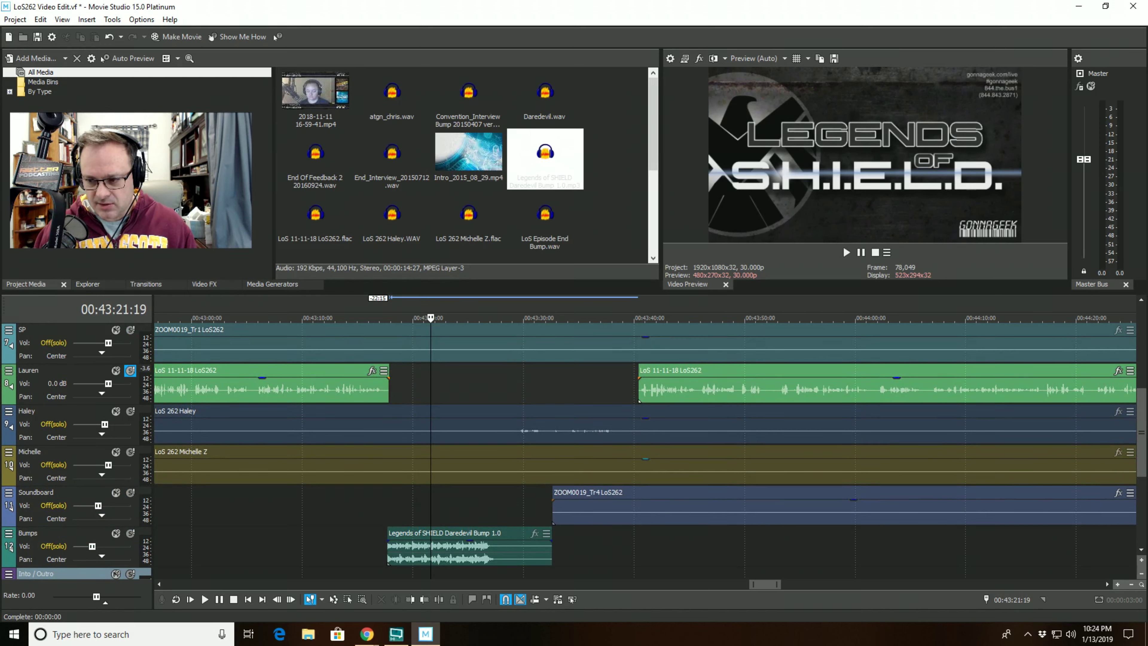
scroll(854, 502, "down", 3)
scroll(854, 503, "down", 6)
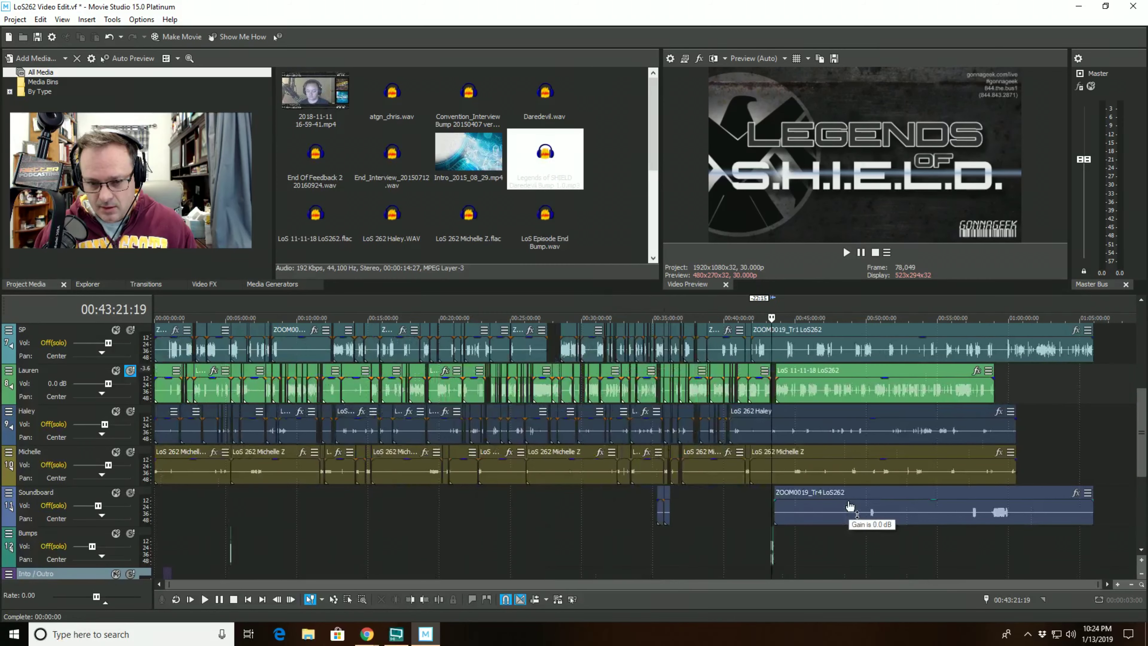
left_click(664, 508)
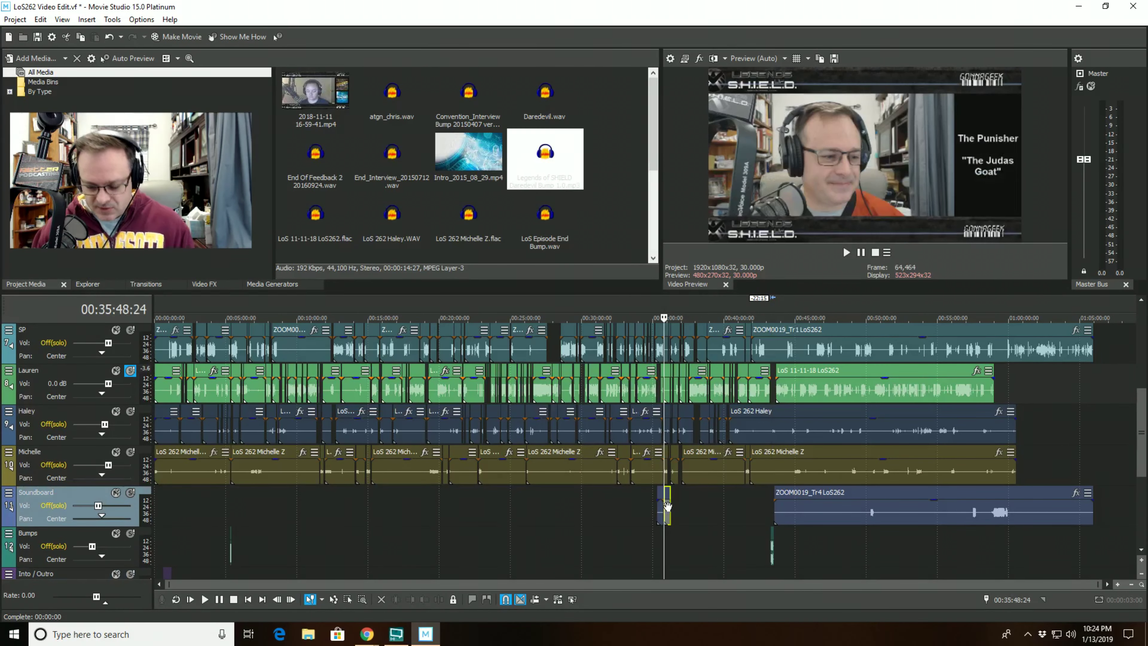
scroll(660, 511, "up", 8)
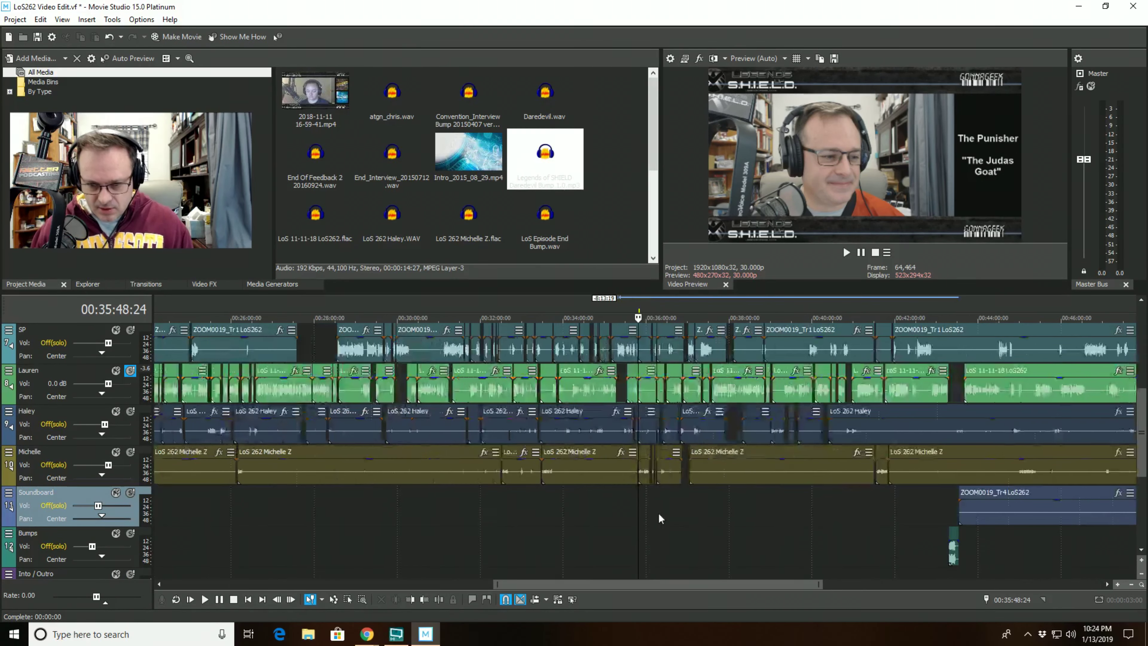
scroll(648, 532, "down", 8)
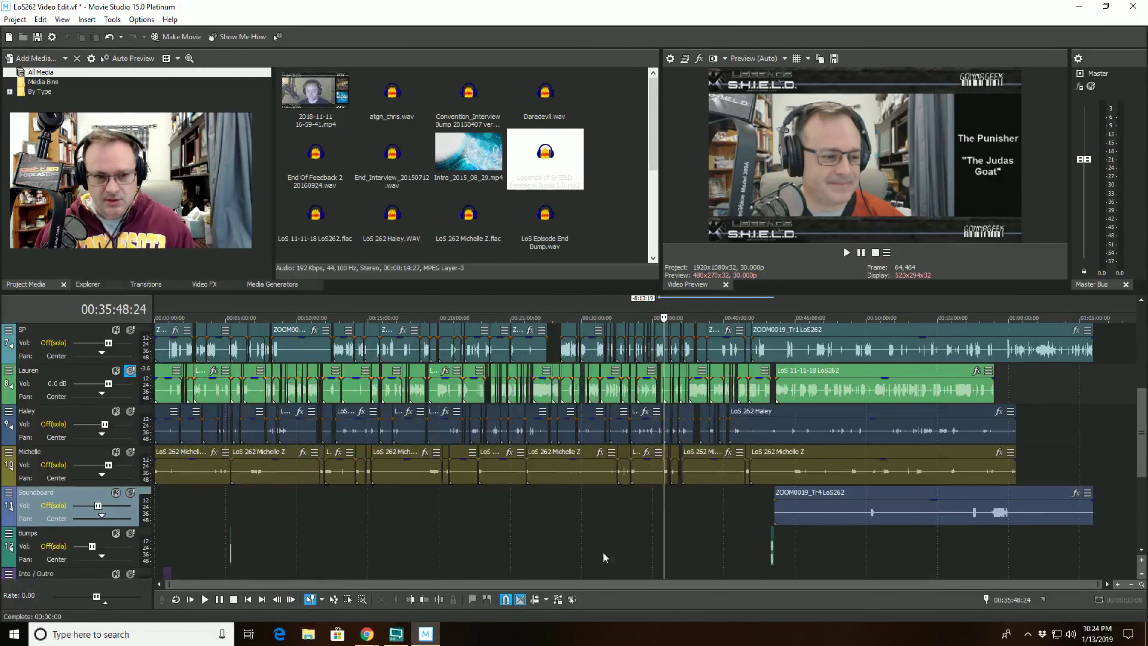
left_click(15, 19)
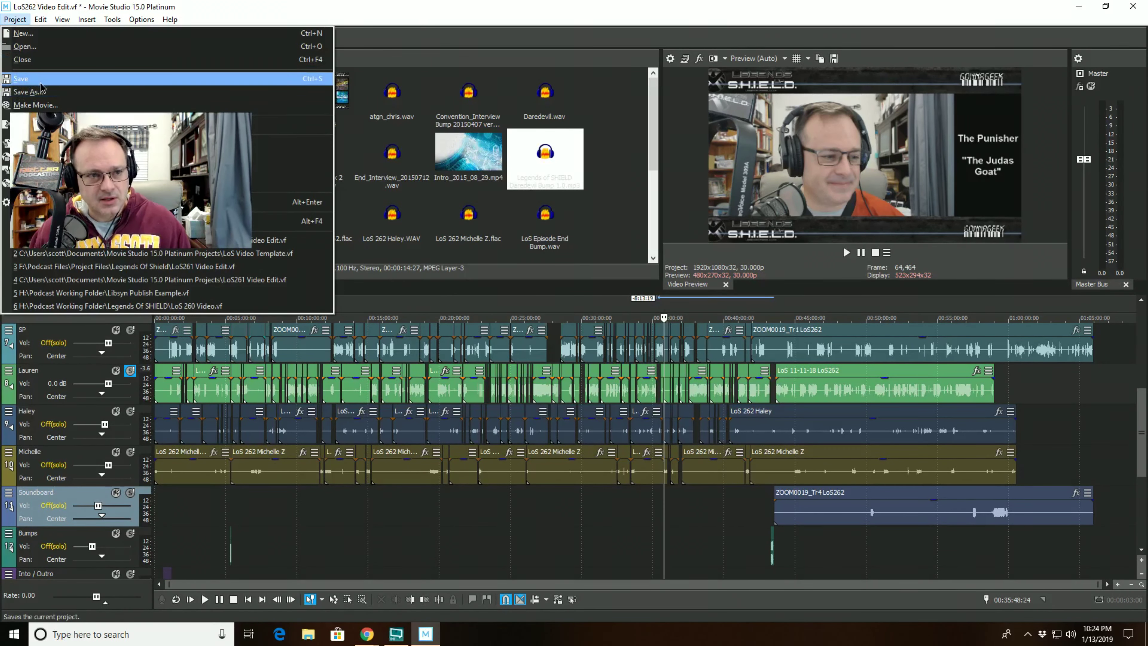
left_click(21, 79)
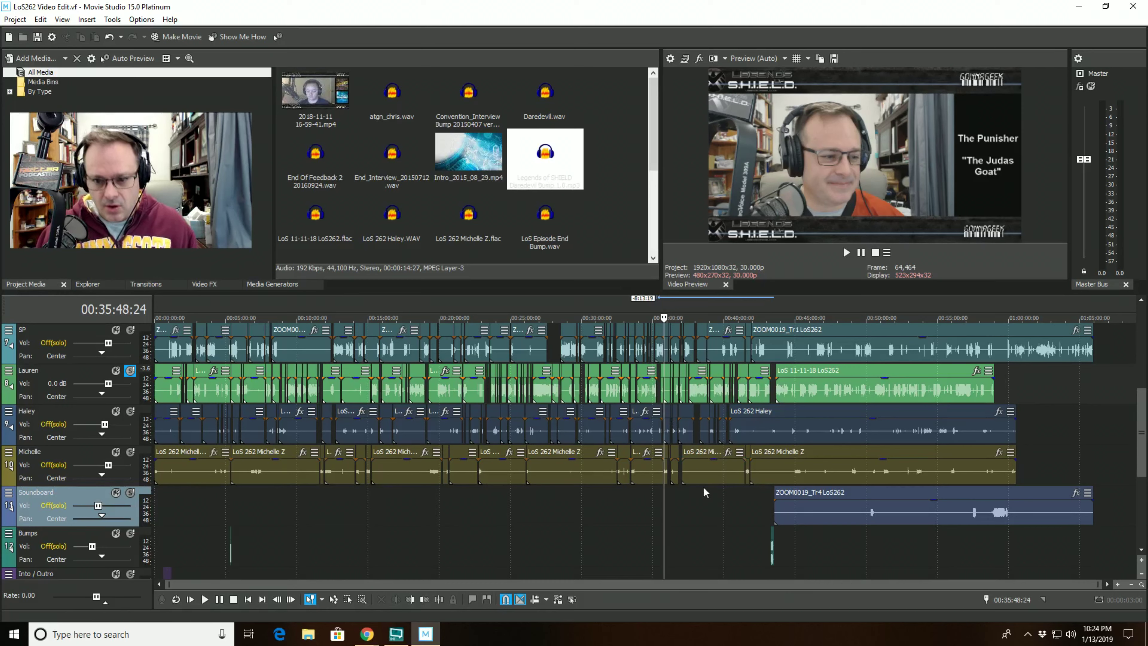
- Review the Soundboard track's gaps between sounds, marking the ranges 00:43:17:21 to 00:50:18:12 and 00:50:38:17 to 00:58:59:20
left_click(621, 506)
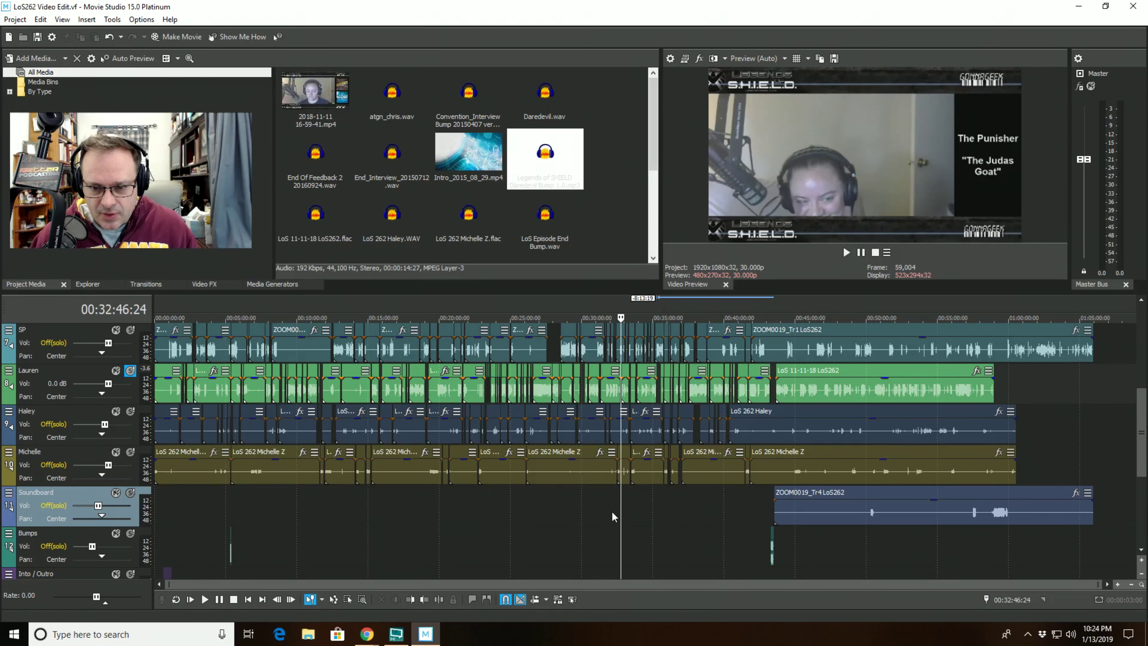
left_click(654, 508)
mouse_move(658, 507)
left_mouse_down()
mouse_move(789, 507)
mouse_move(658, 507)
left_mouse_up()
left_click(583, 513)
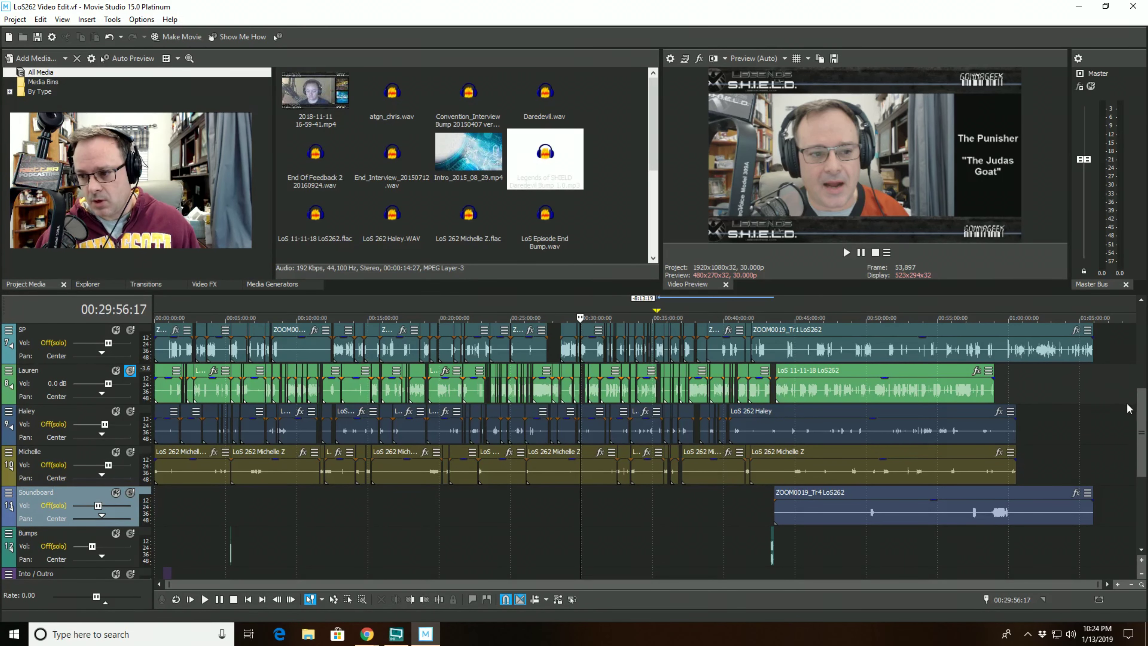
left_click_drag(1142, 432, 1142, 461)
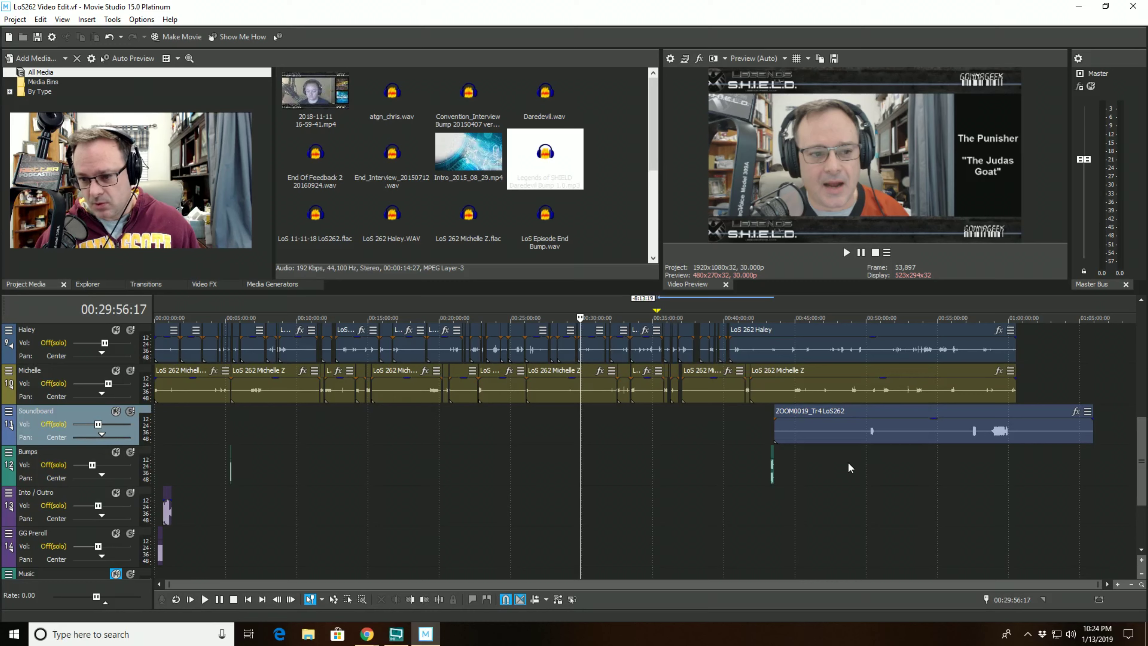
left_click_drag(773, 494, 871, 495)
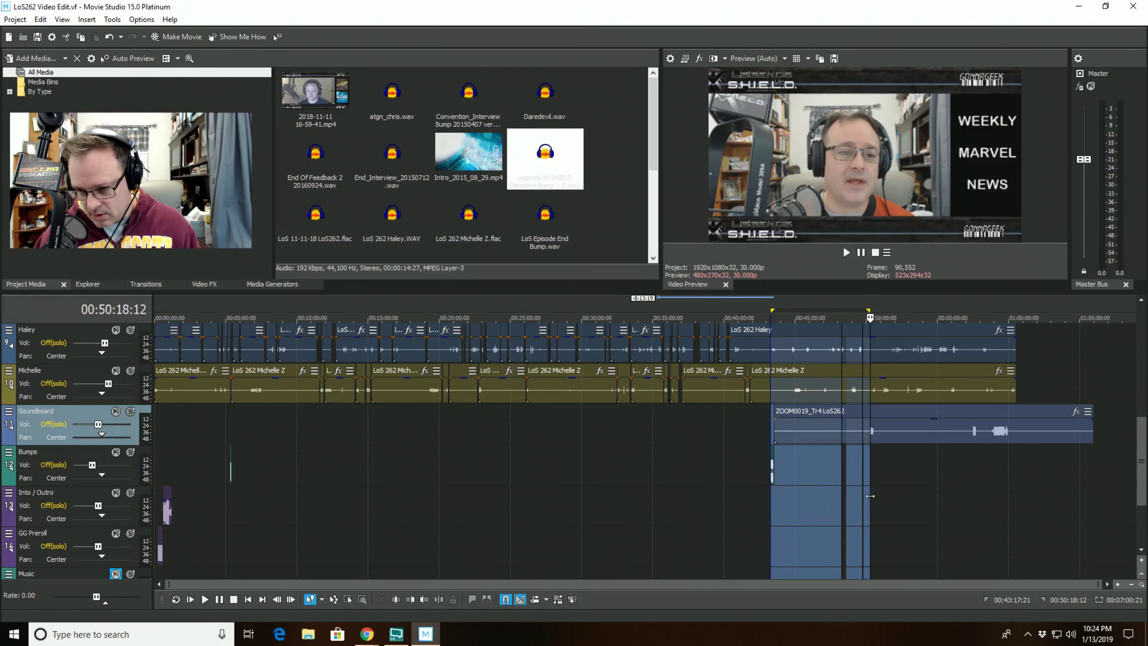
left_click(880, 485)
left_click_drag(876, 480, 990, 487)
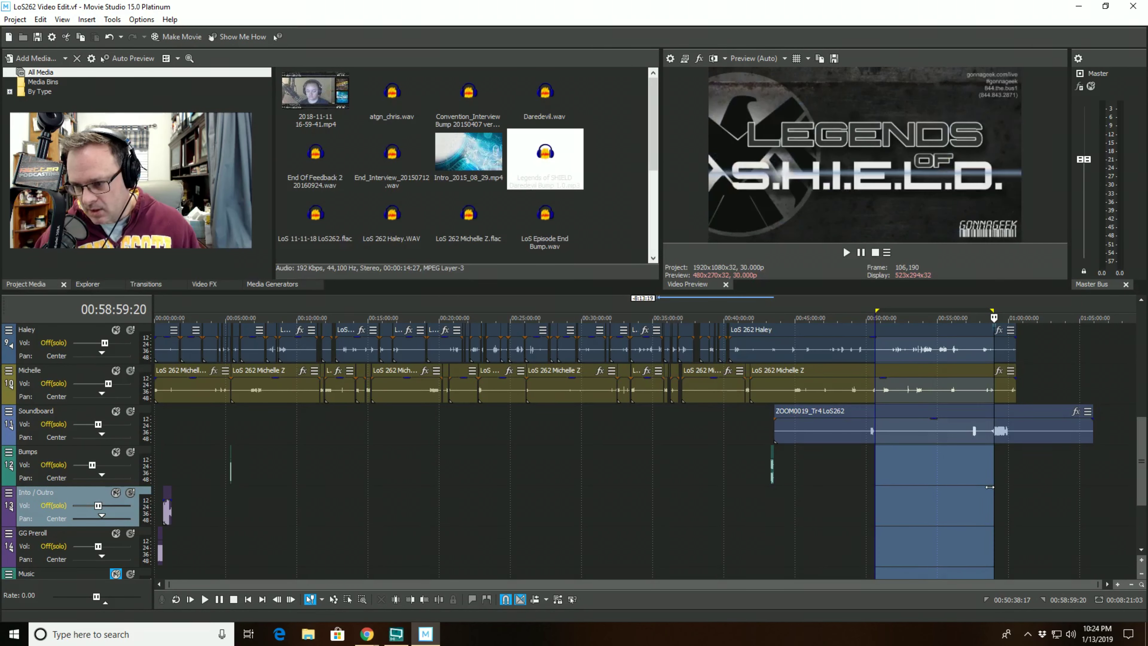
left_click(854, 480)
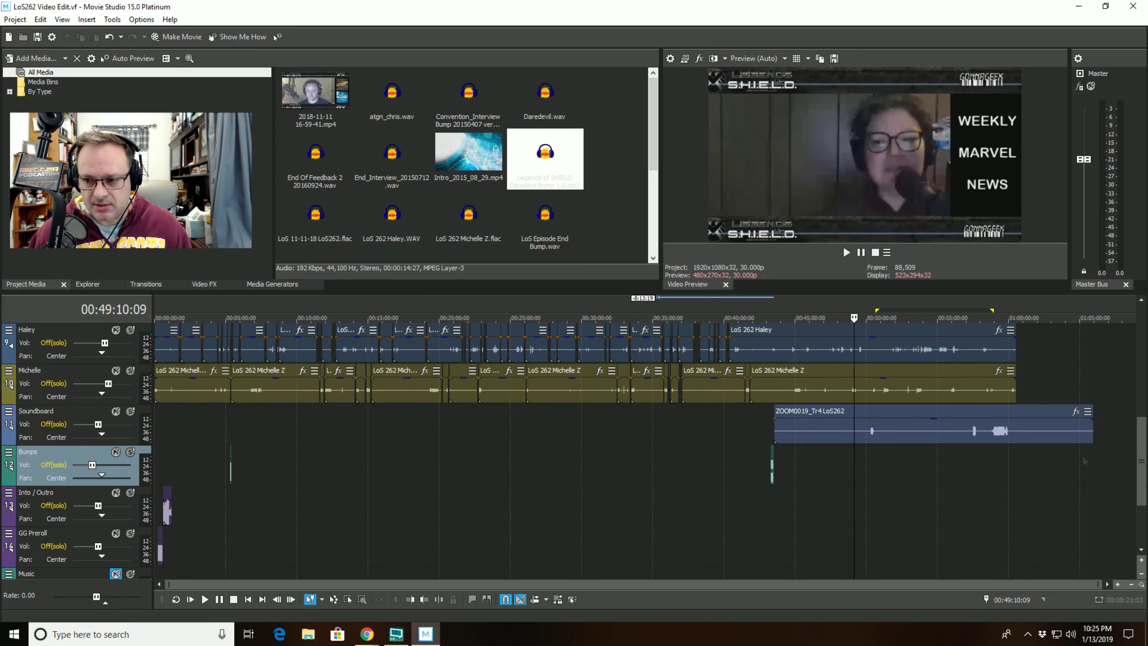
left_click_drag(1141, 463, 1131, 425)
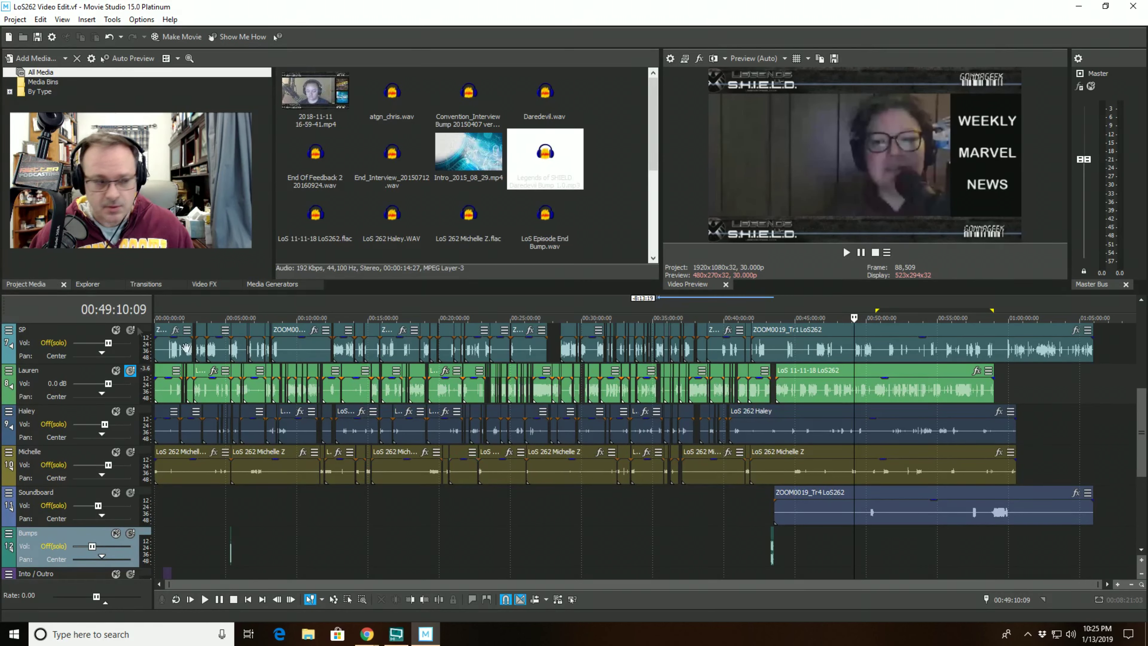
- Switch to the Chrome browser
left_click(367, 633)
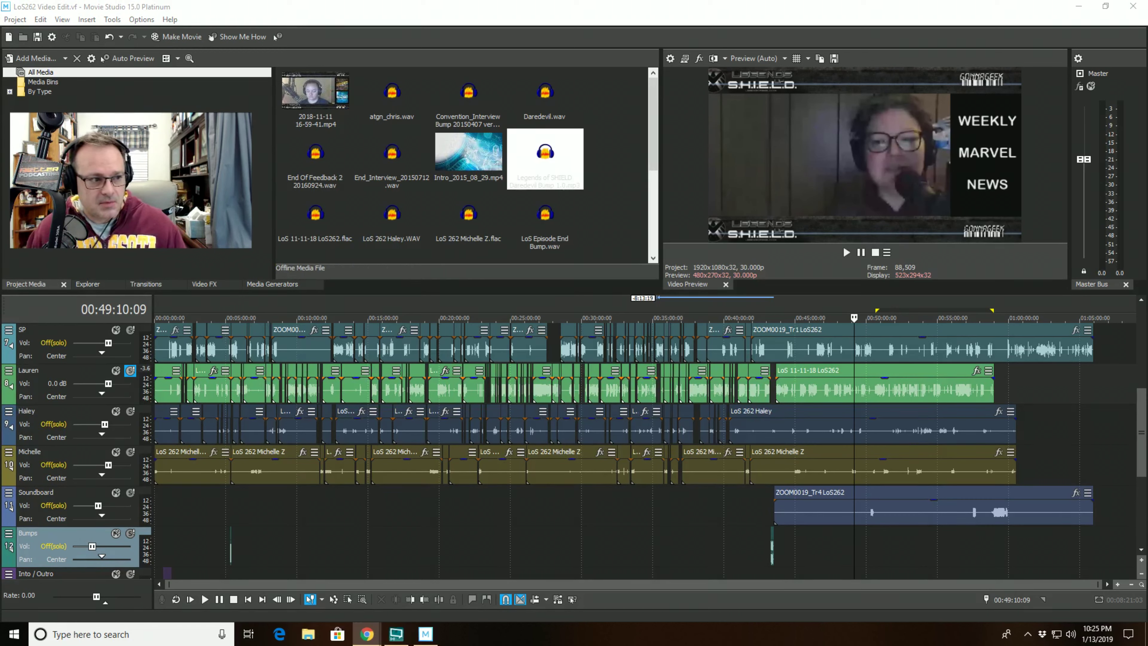